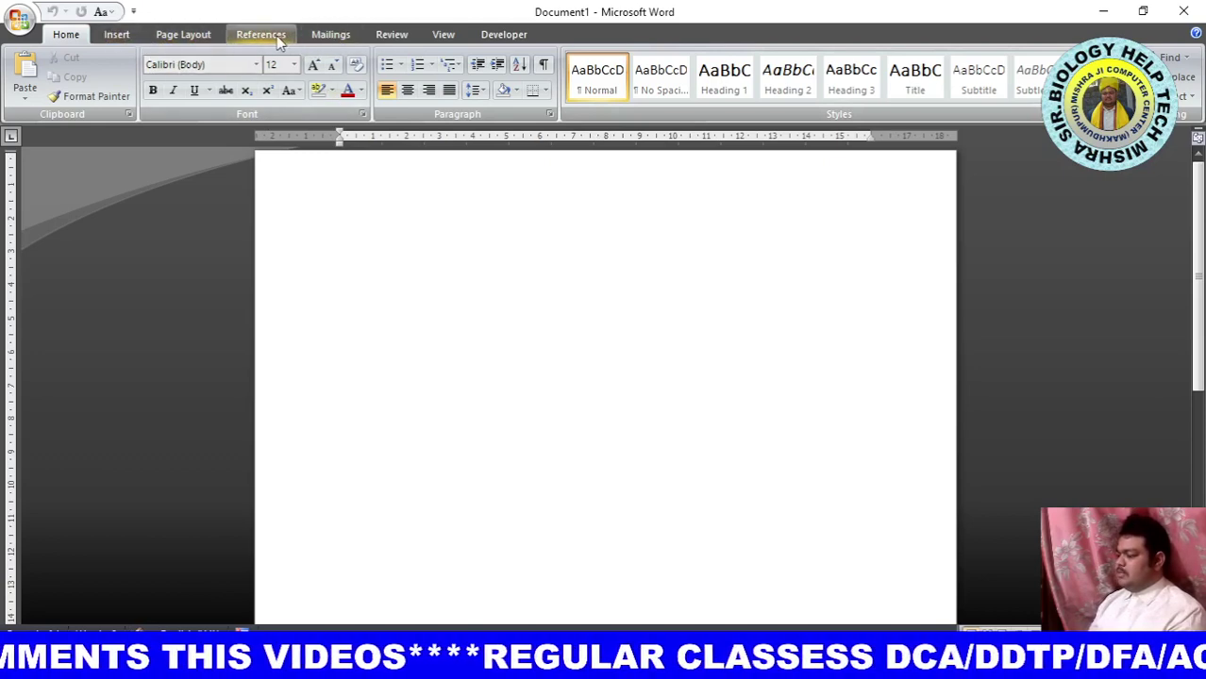
Set the page colour to a light yellow chosen from the More Colors picker.
left_click(185, 35)
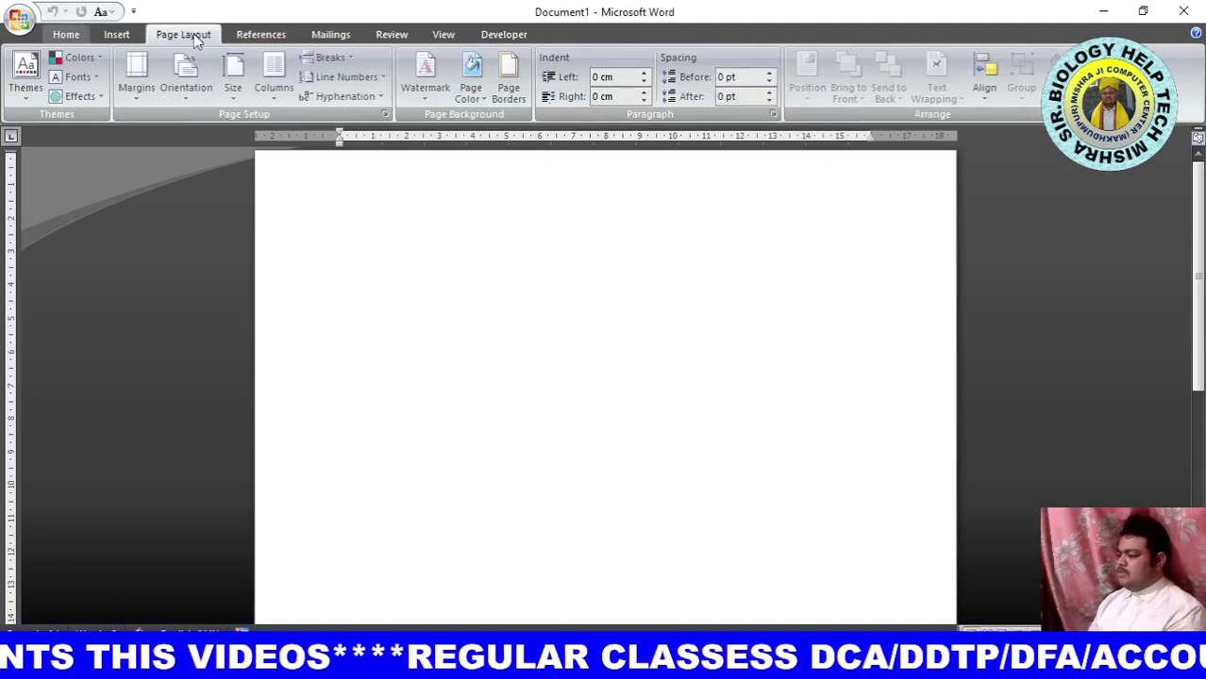
left_click(471, 88)
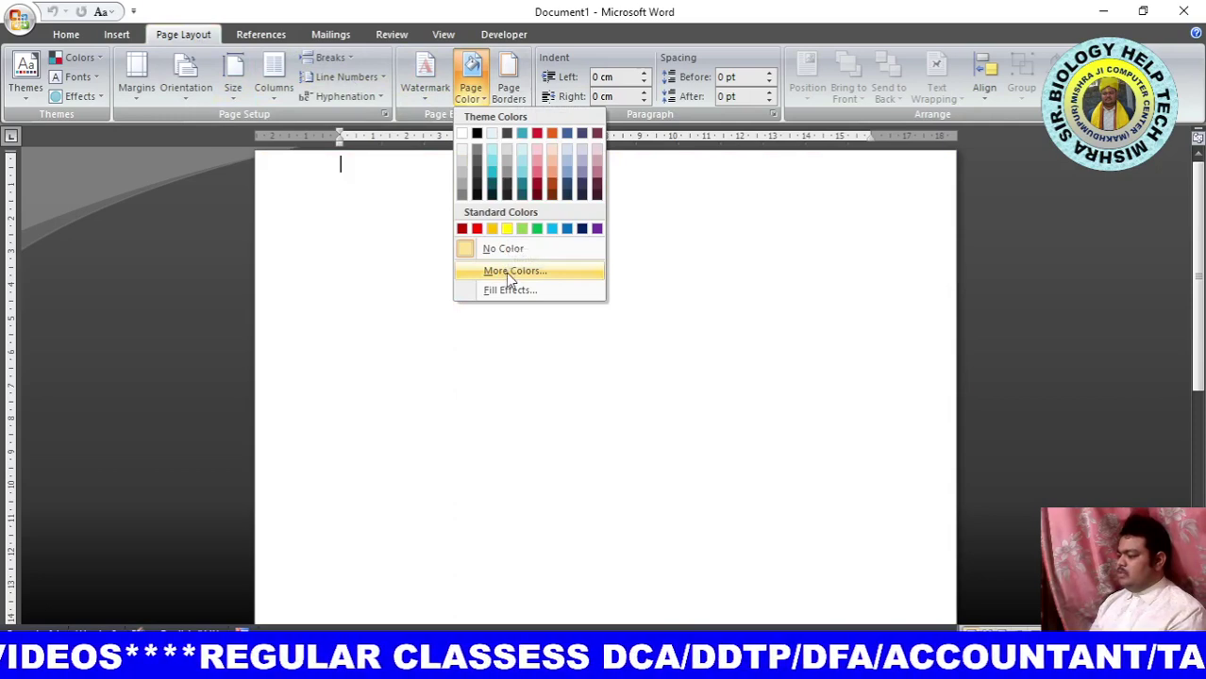
left_click(507, 273)
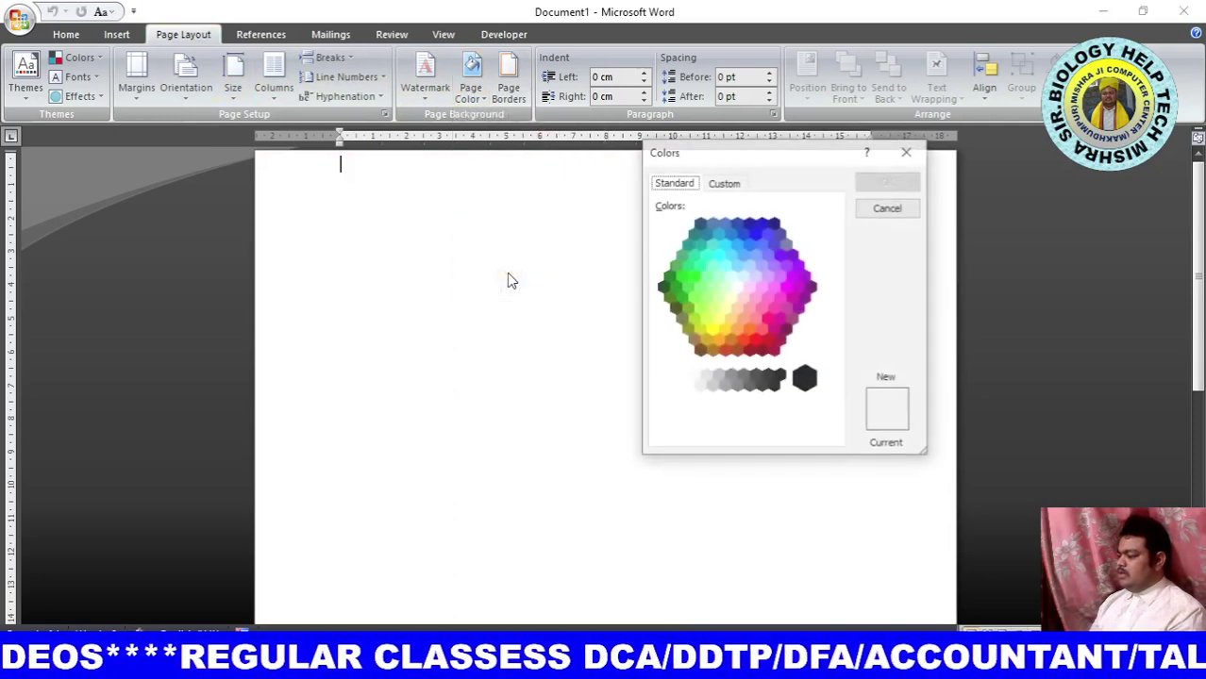
left_click(723, 311)
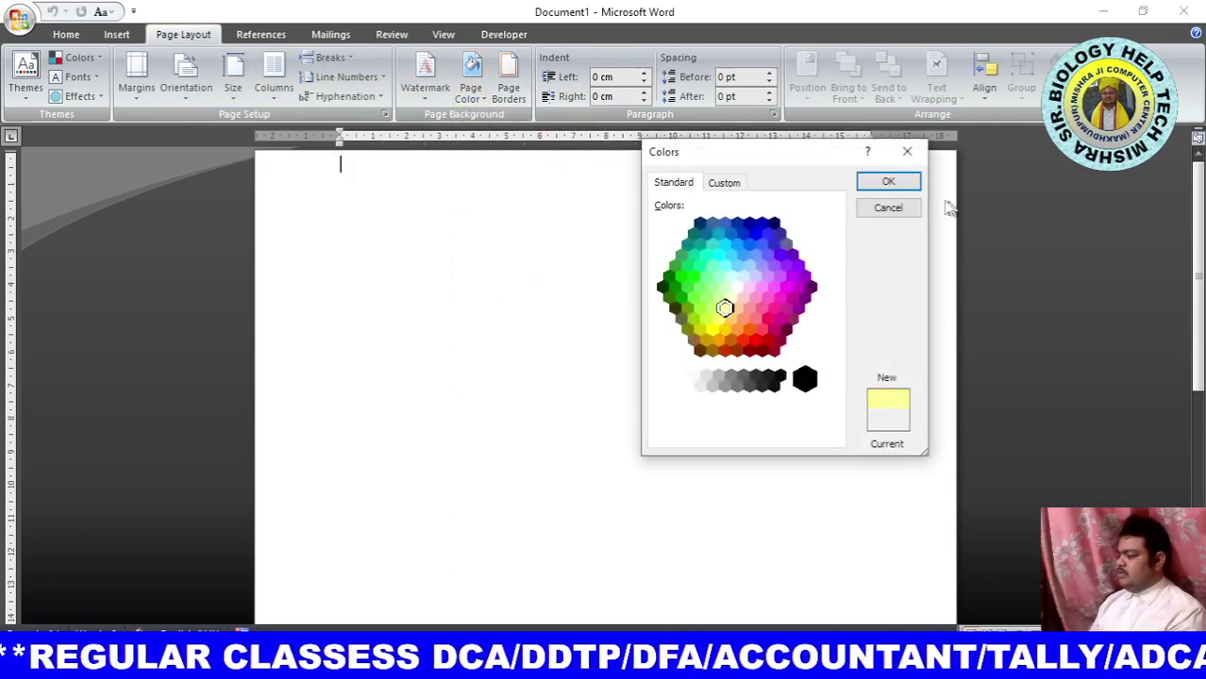
left_click(901, 182)
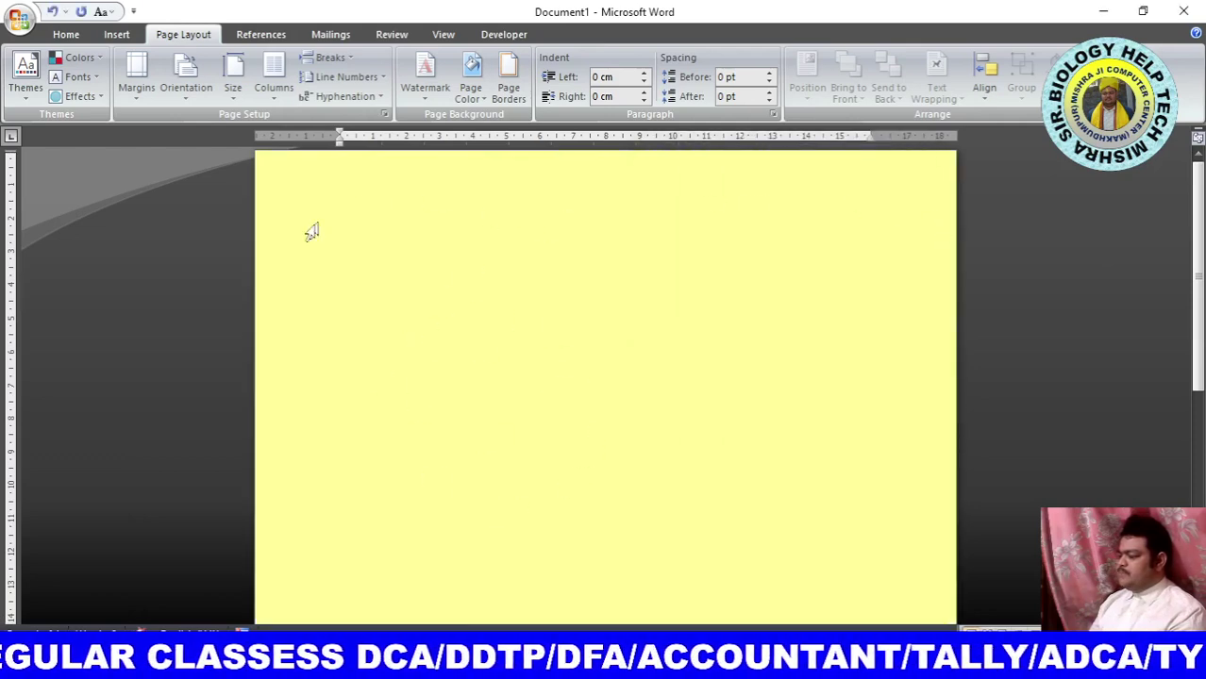
left_click(117, 35)
left_click(267, 81)
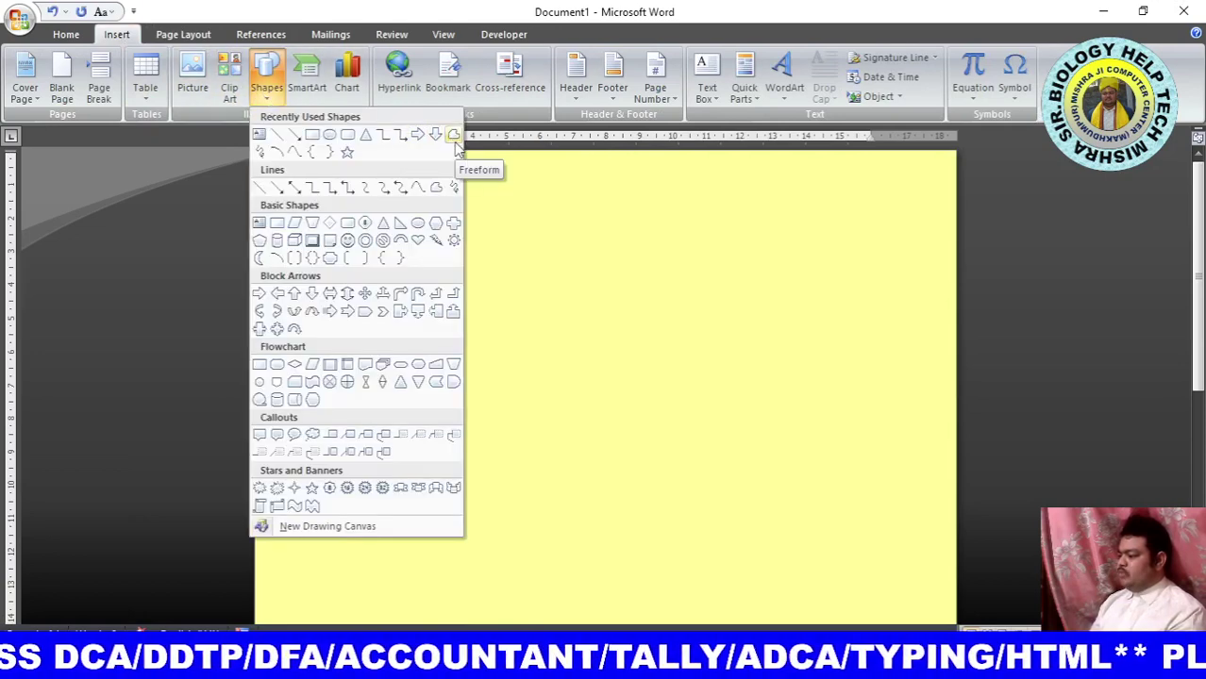
Draw a freeform outline spanning the page top from right edge back to left, then close it.
left_click(454, 136)
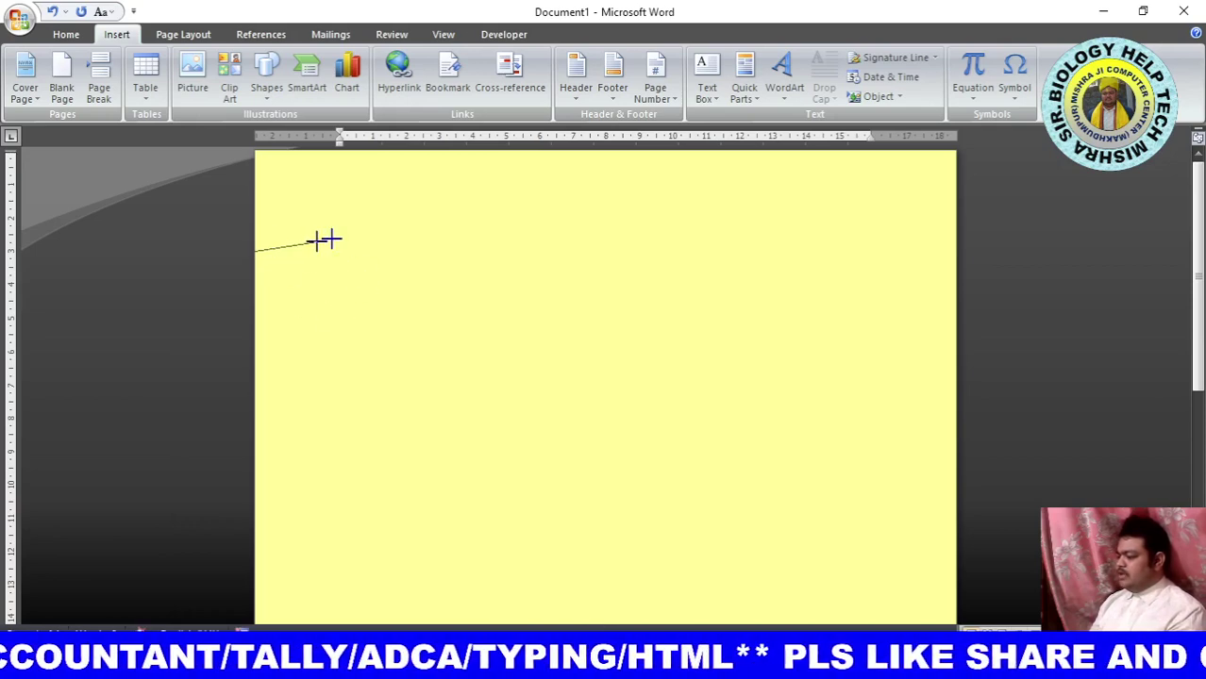
left_click_drag(298, 254, 961, 235)
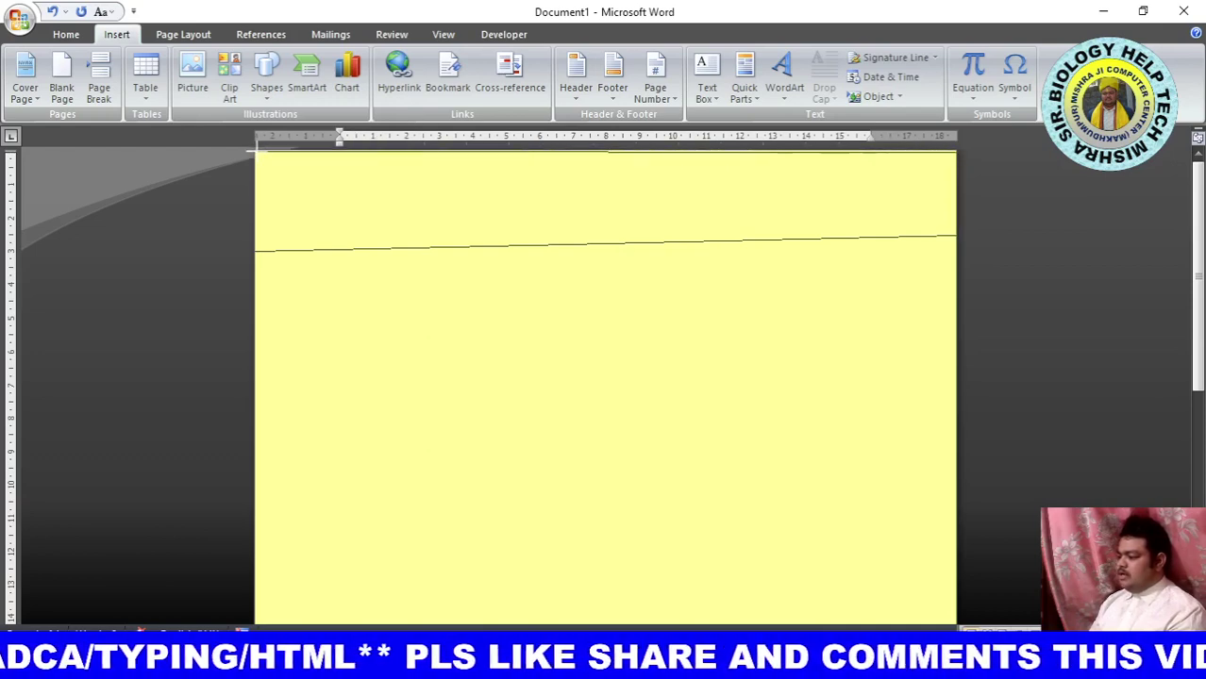
left_click_drag(256, 179, 260, 249)
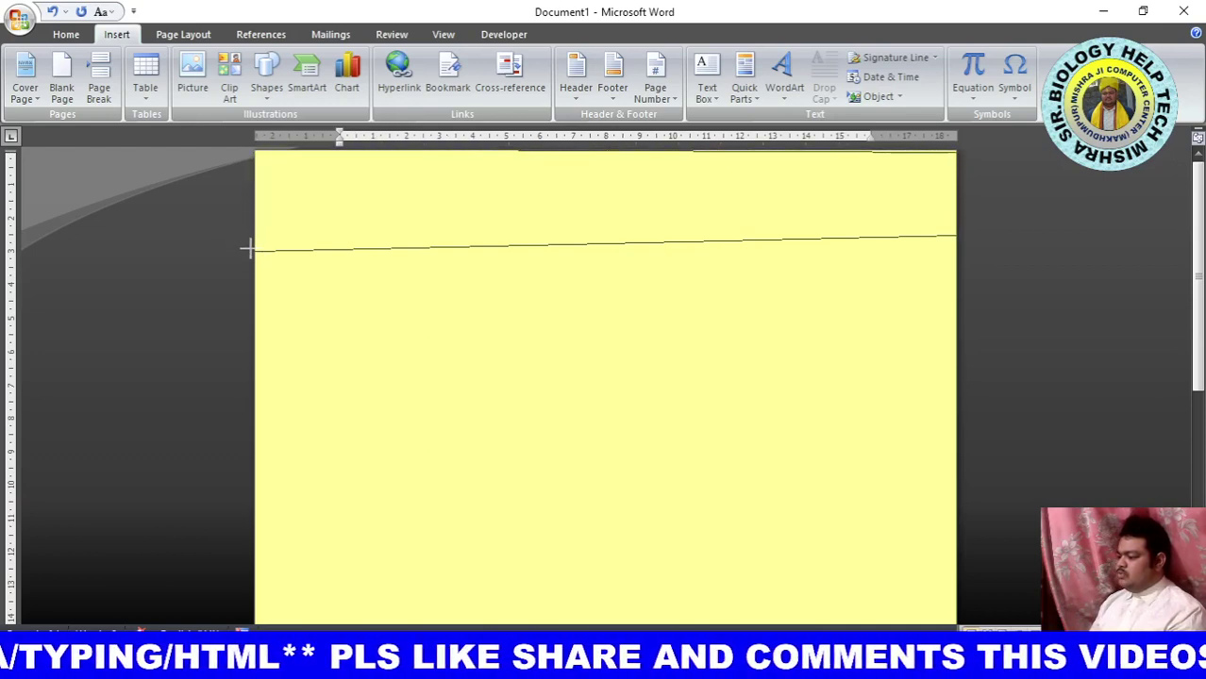
double_click(250, 249)
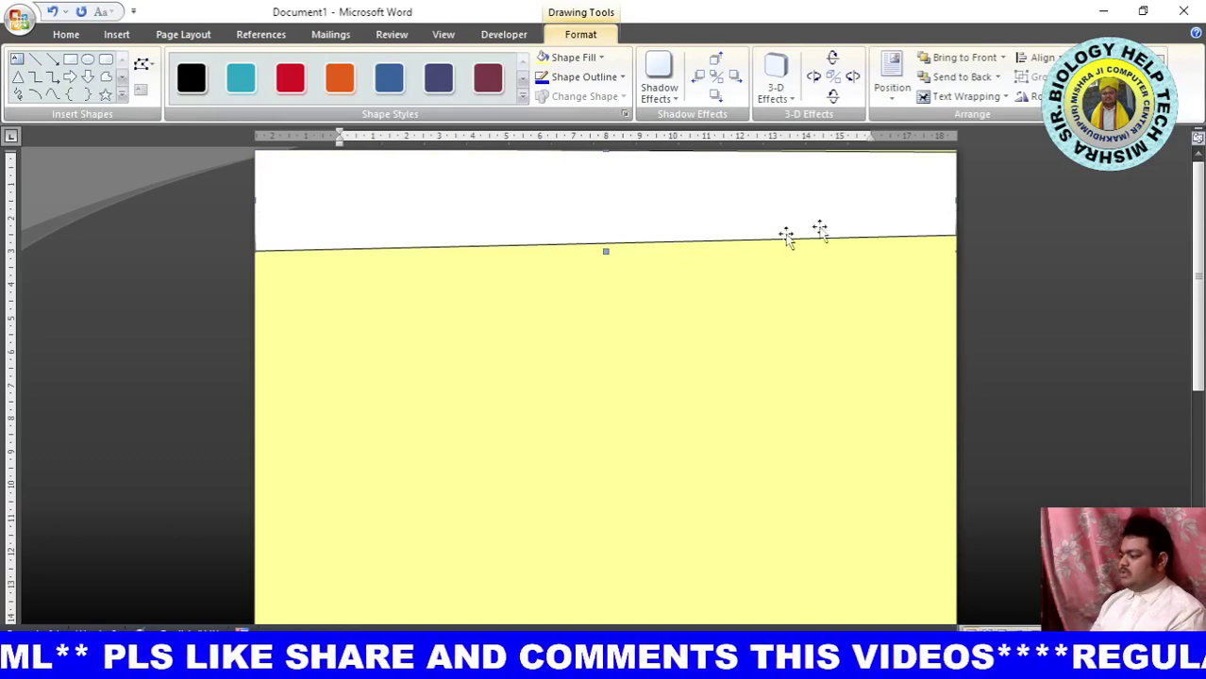
Use Edit Points on the freeform to raise the right endpoint of its lower edge.
right_click(562, 191)
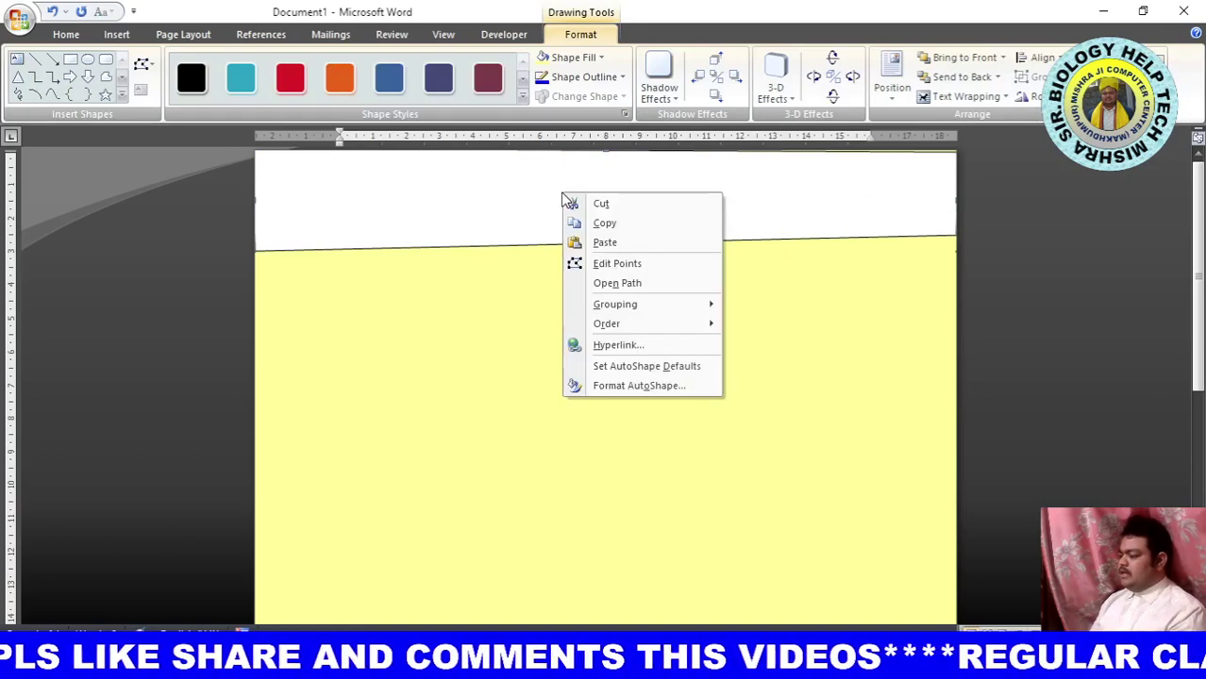
left_click(630, 265)
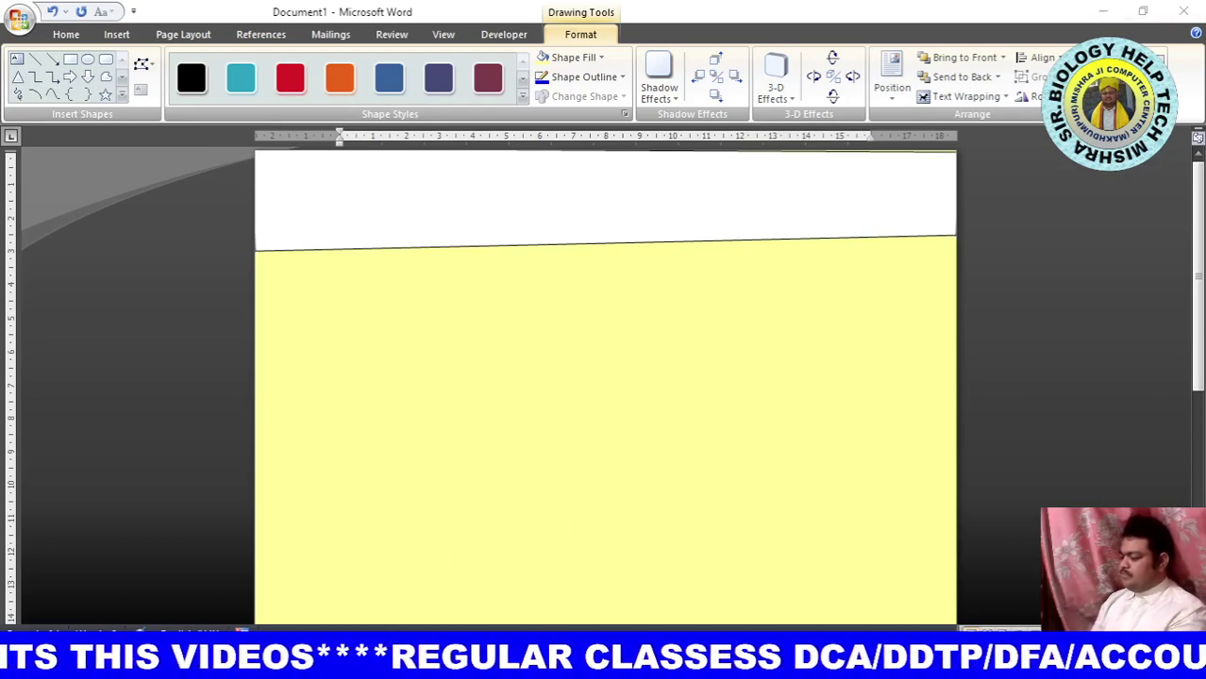
key("super+plus")
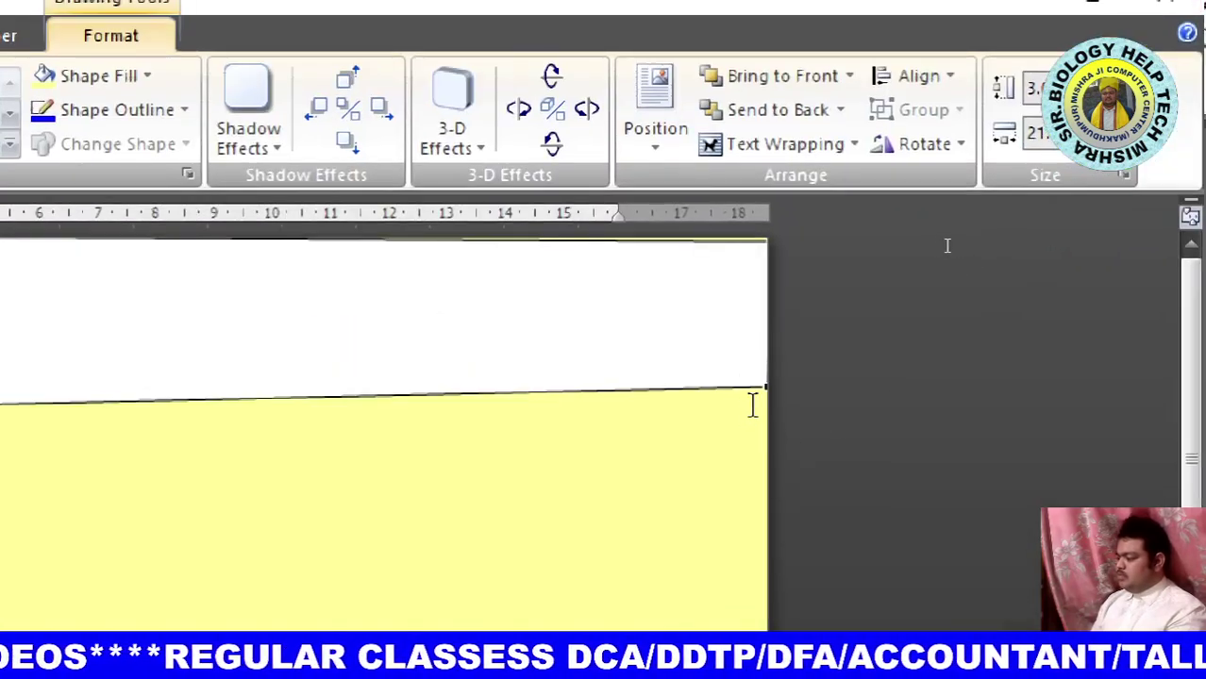
left_click_drag(760, 389, 770, 347)
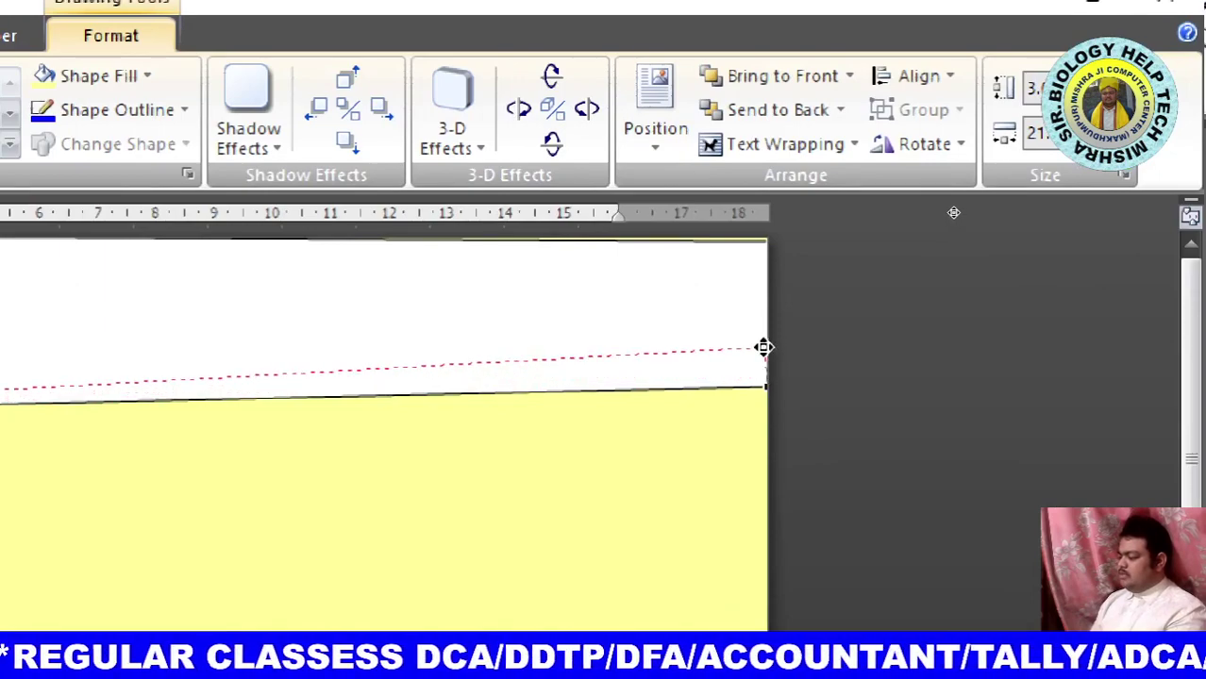
left_click_drag(764, 347, 766, 349)
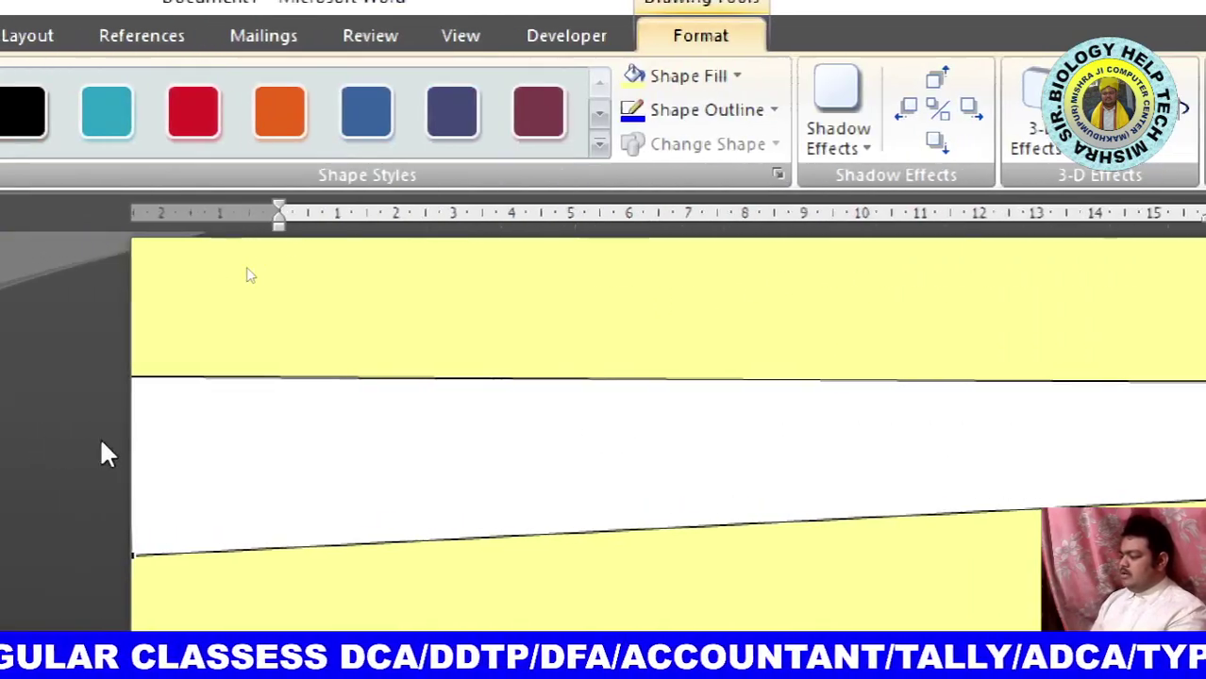
scroll(1070, 319, "down", 3)
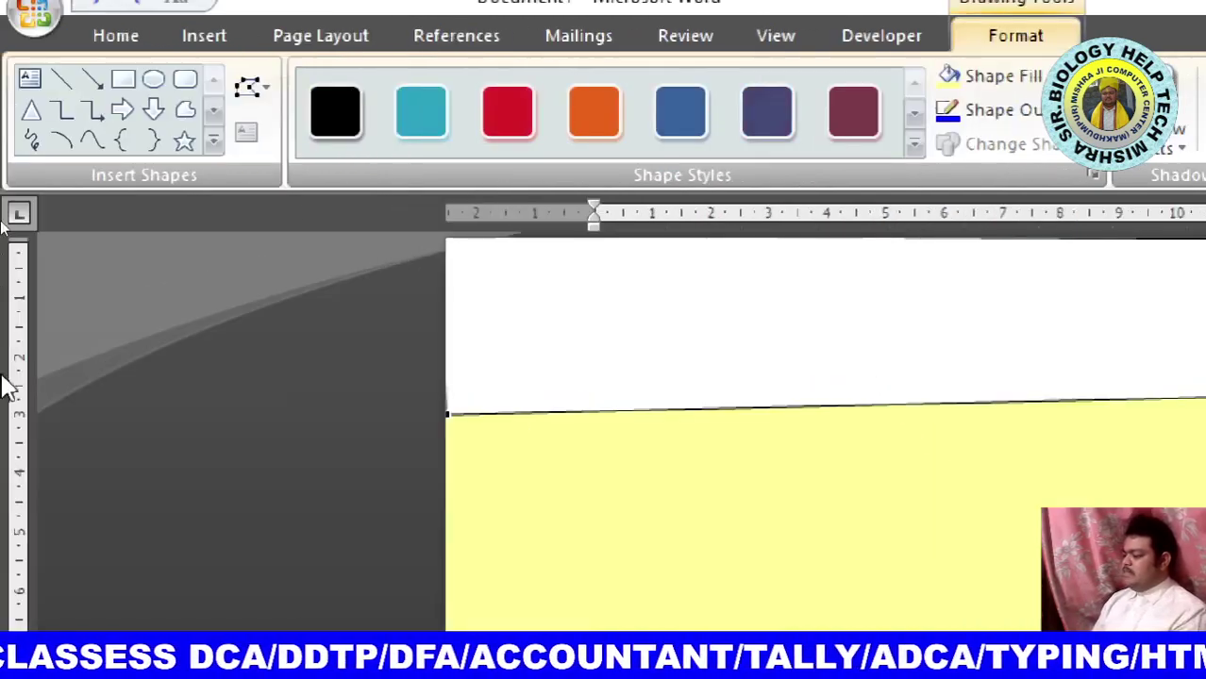
Make the left vertex a Corner Point and drag points to curve the lower edge.
right_click(448, 416)
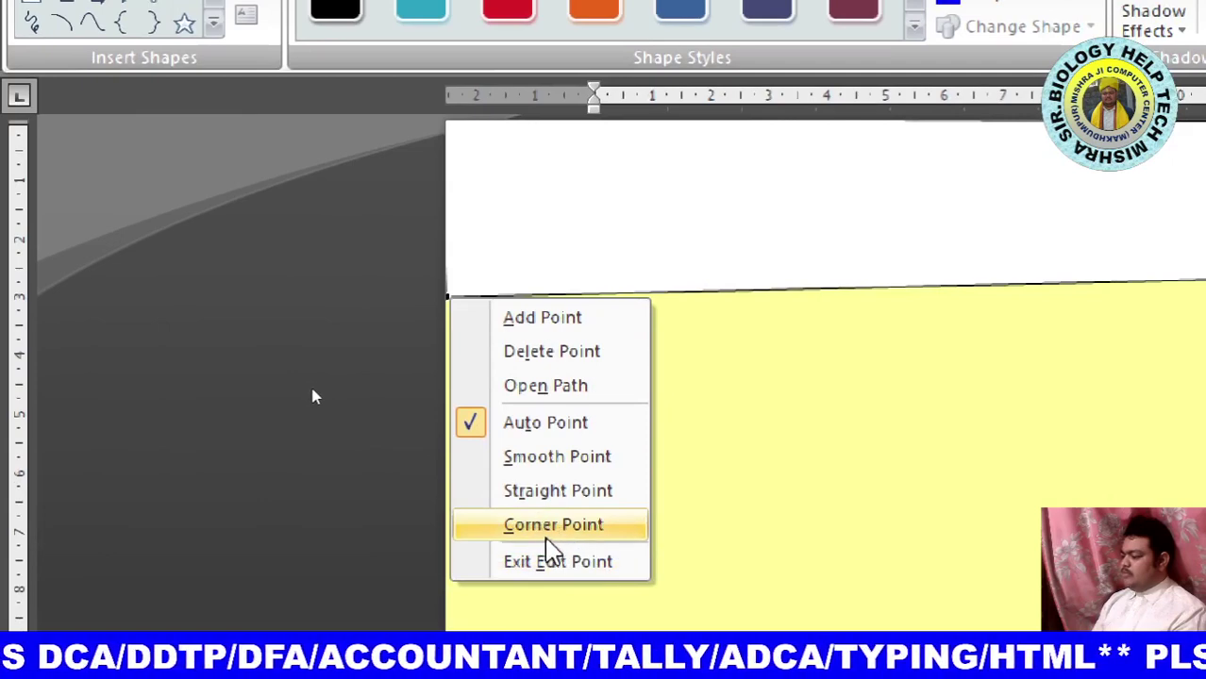
left_click(552, 525)
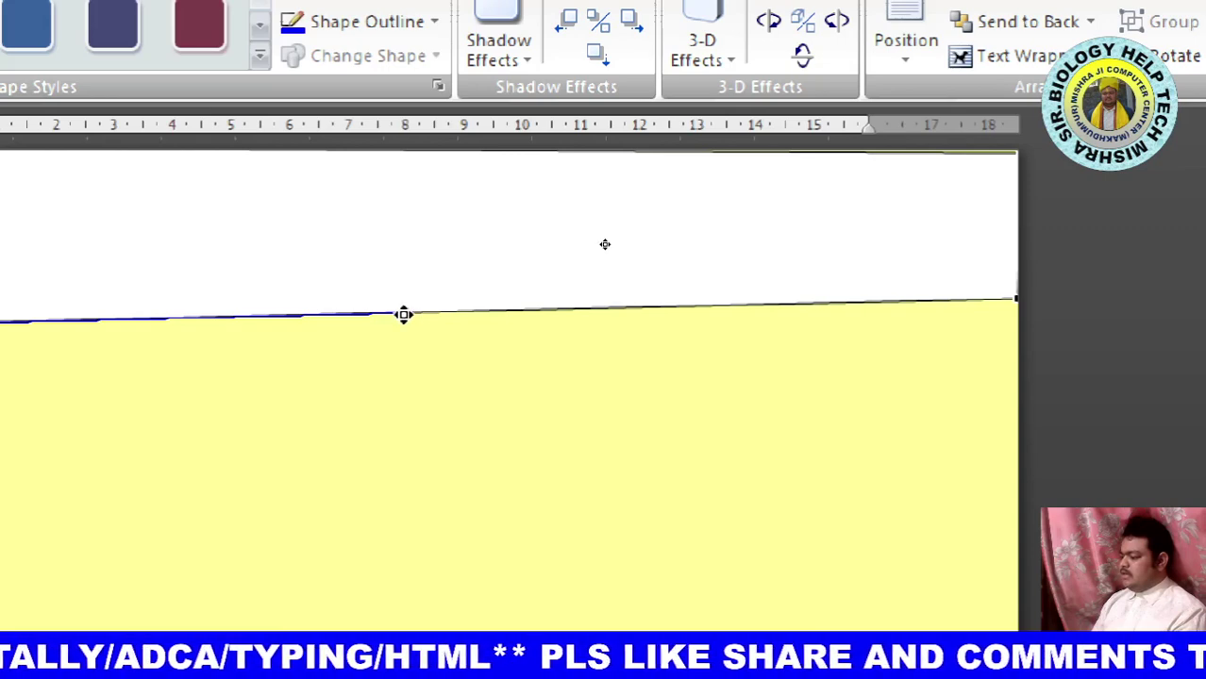
mouse_move(403, 314)
left_mouse_down()
mouse_move(334, 227)
mouse_move(205, 202)
mouse_move(72, 196)
mouse_move(78, 172)
mouse_move(47, 189)
mouse_move(126, 169)
mouse_move(86, 180)
left_mouse_up()
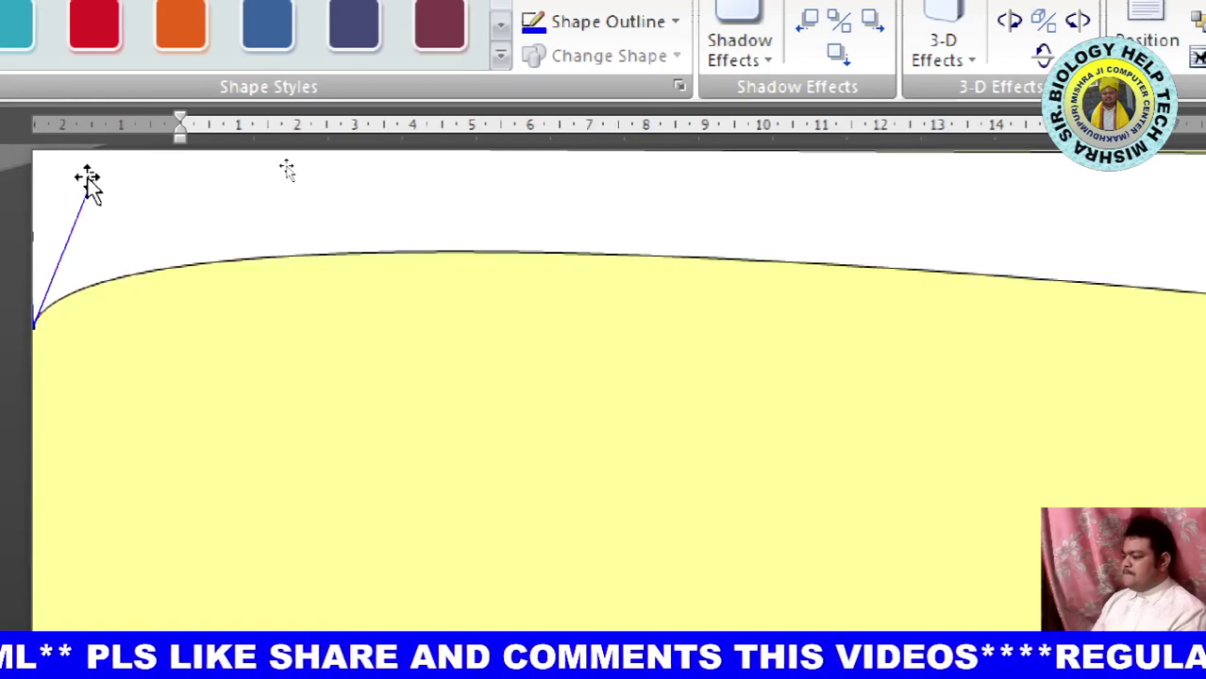
scroll(1102, 264, "right", 5)
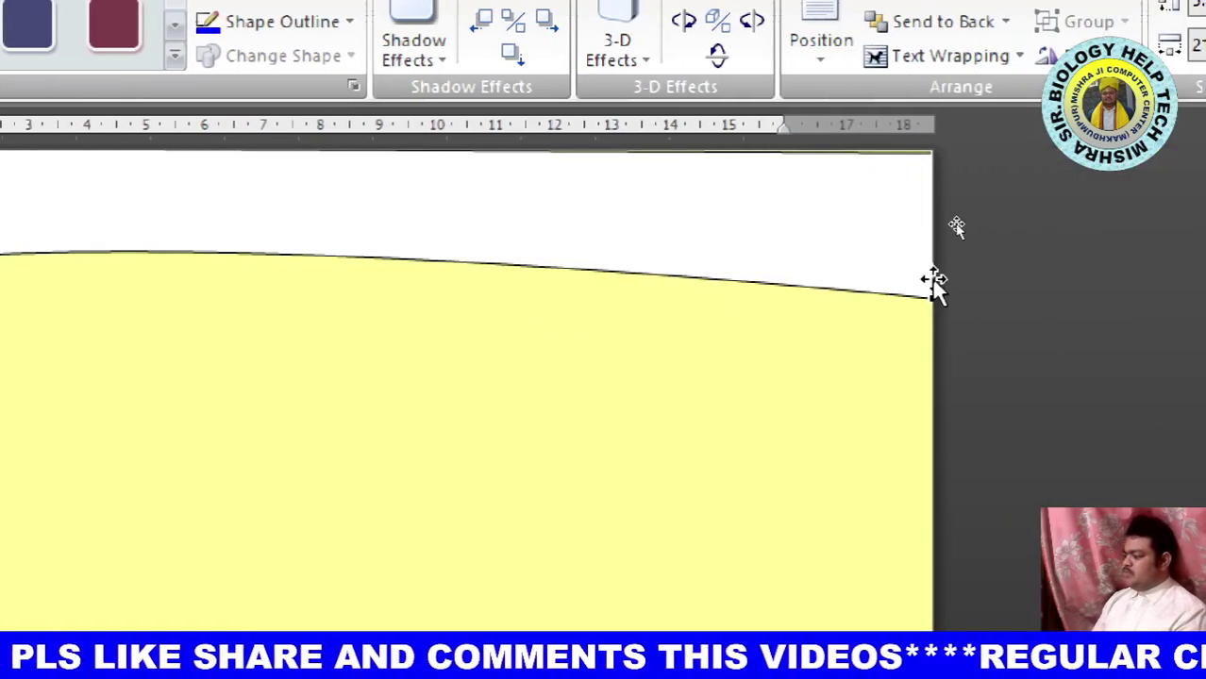
left_click_drag(930, 297, 935, 214)
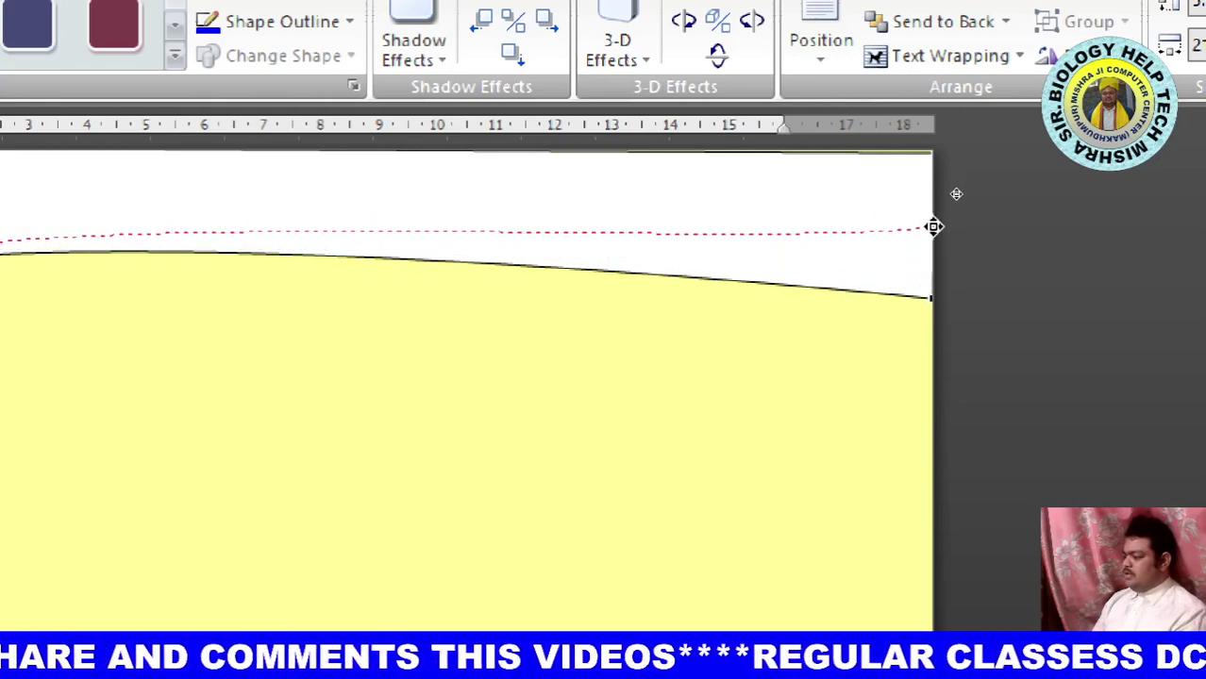
left_click_drag(935, 214, 937, 217)
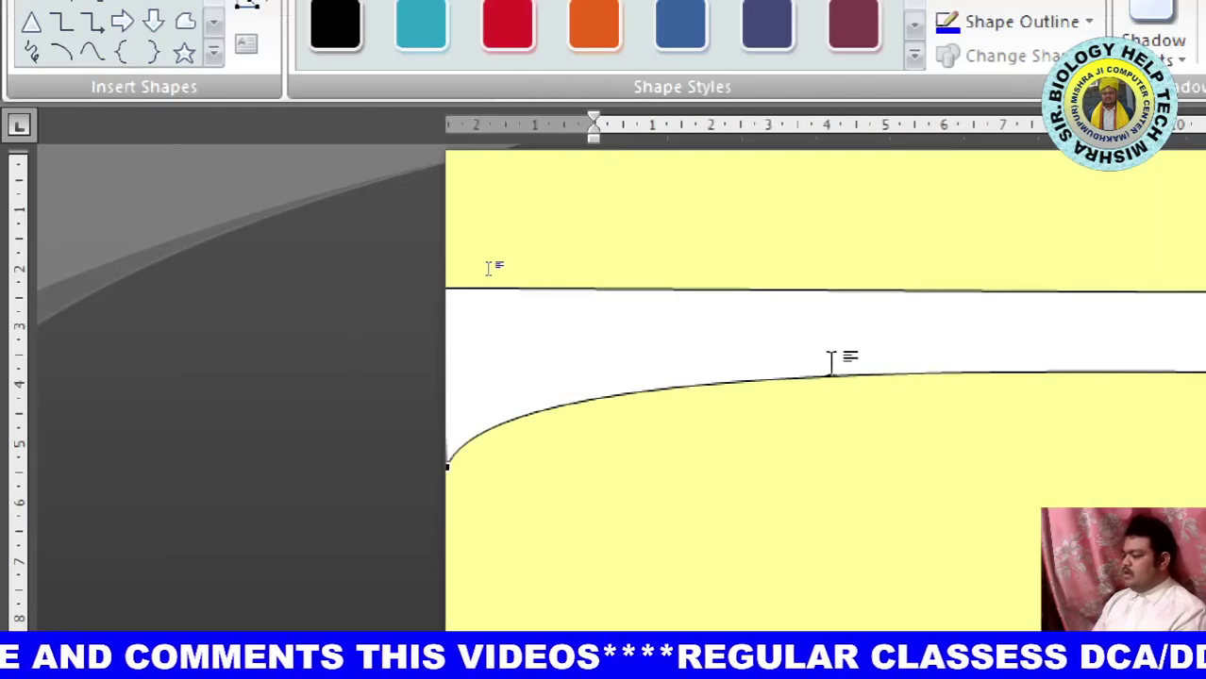
Move the curved white shape flush against the top of the page.
left_click(781, 345)
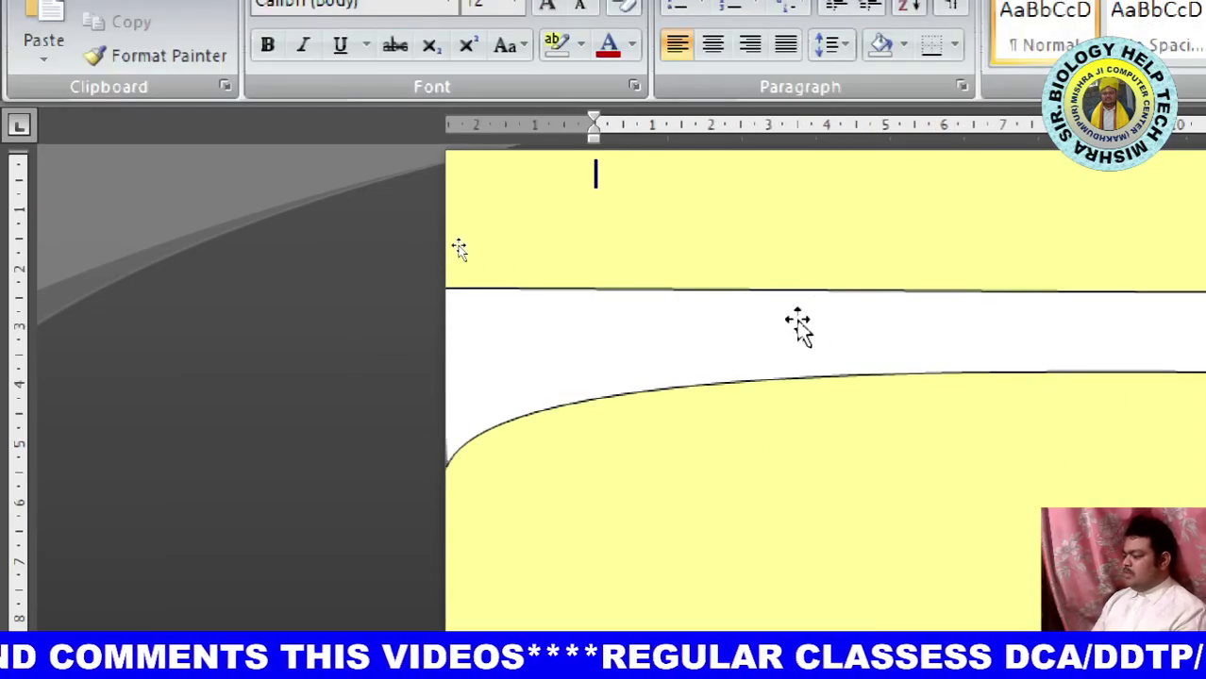
left_click(817, 300)
left_click_drag(817, 302, 839, 250)
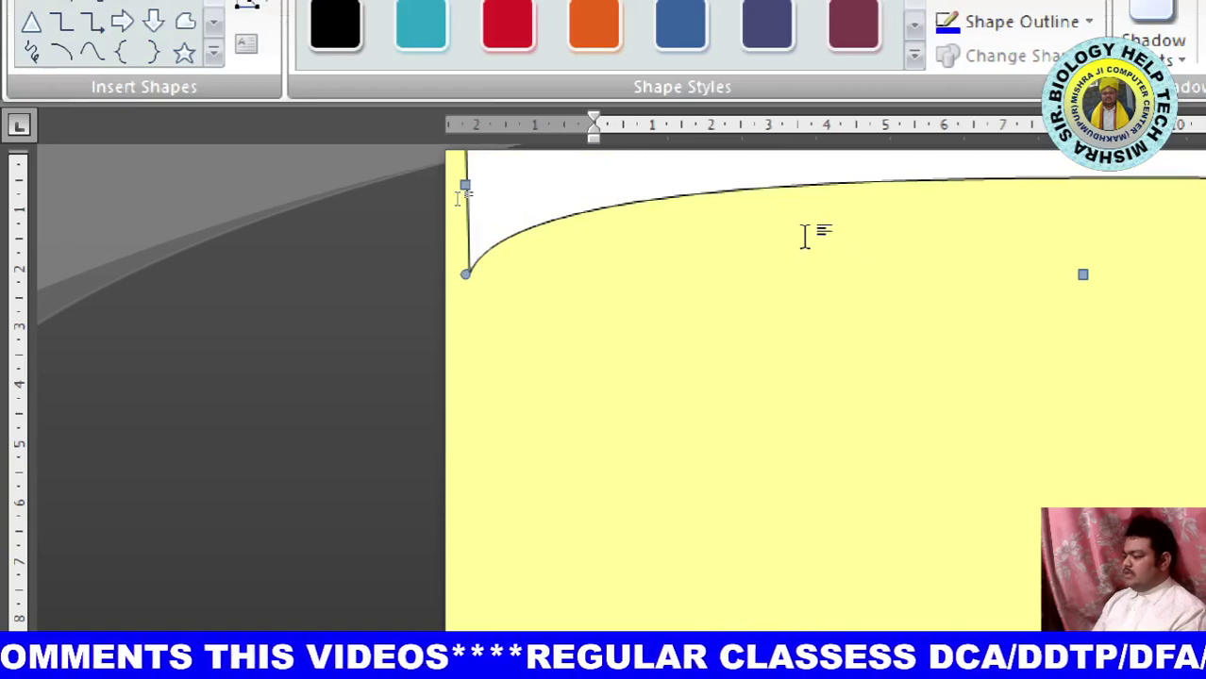
left_click_drag(732, 212, 777, 227)
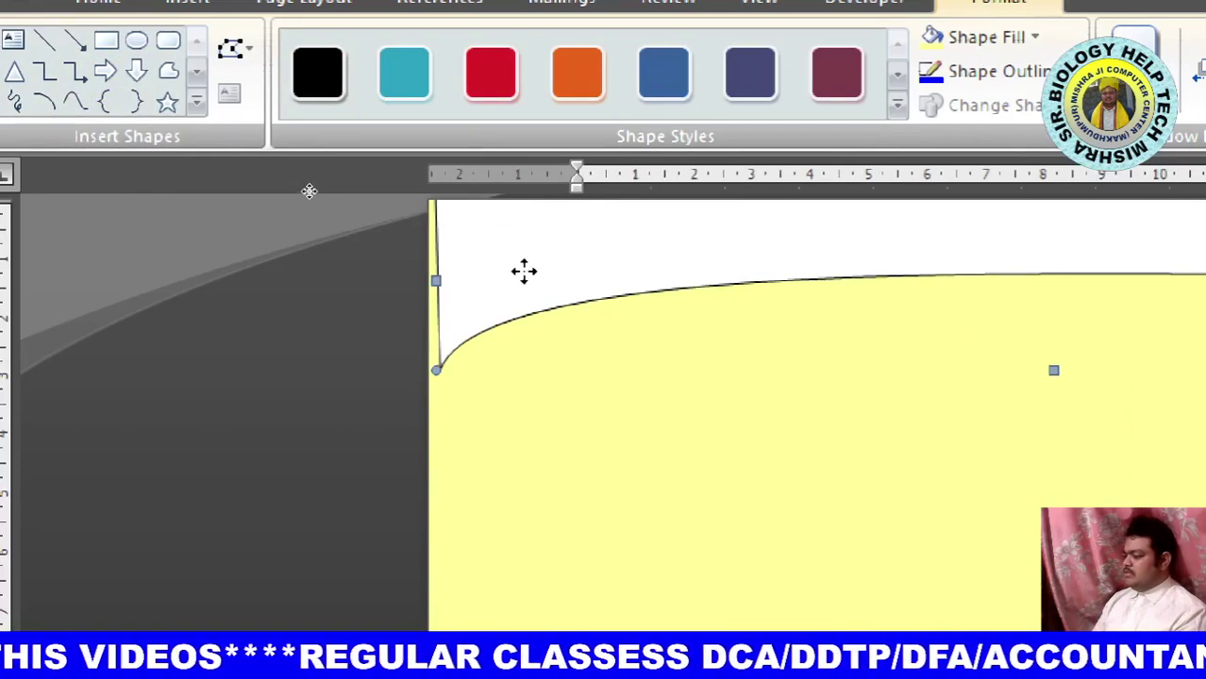
key("Left")
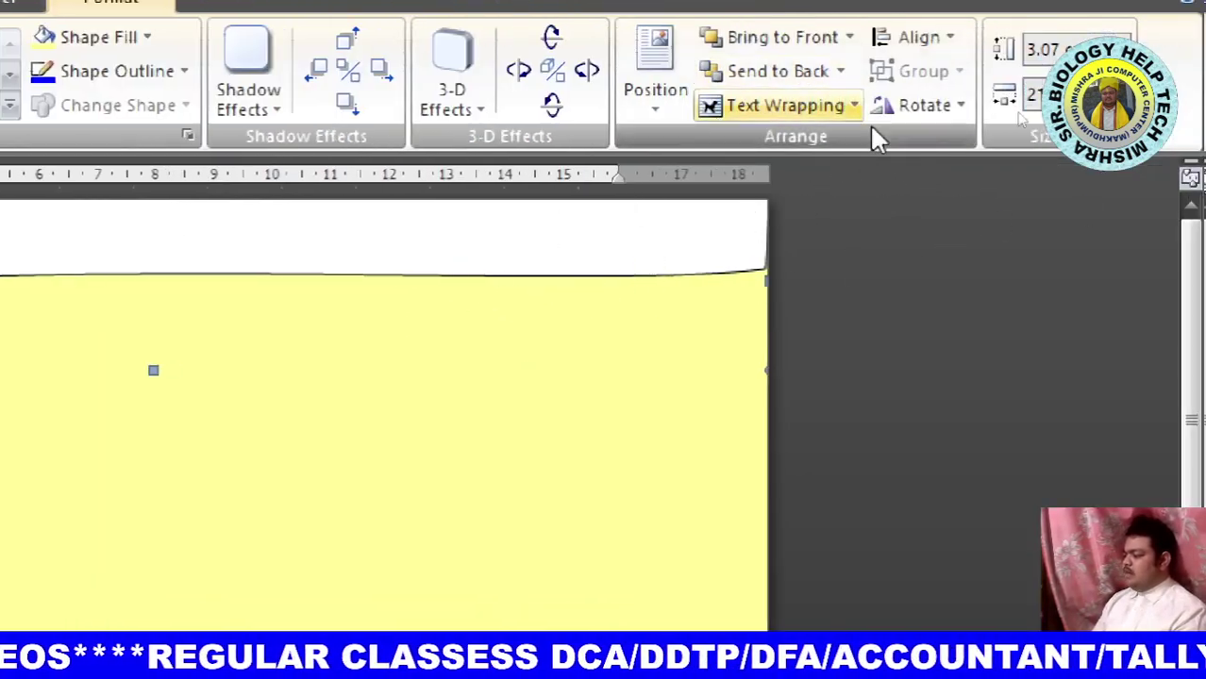
Flip the curved white band horizontally so its deep curve sits at the left.
left_click(939, 113)
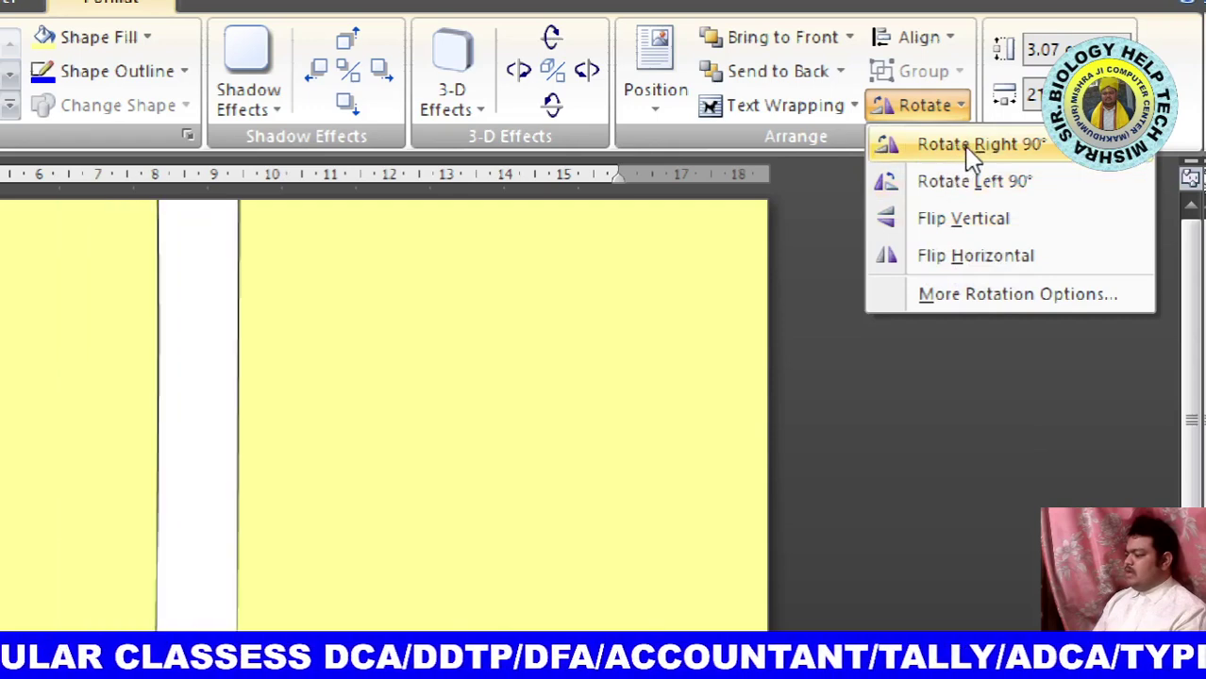
left_click(977, 269)
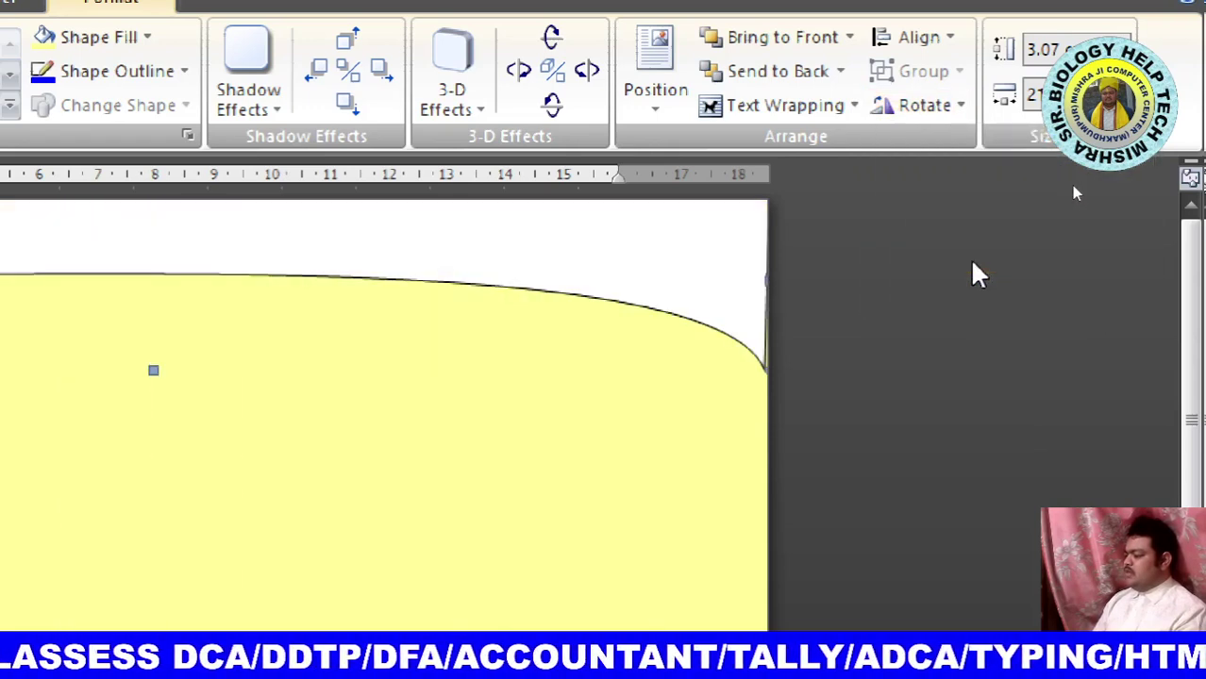
left_click(920, 105)
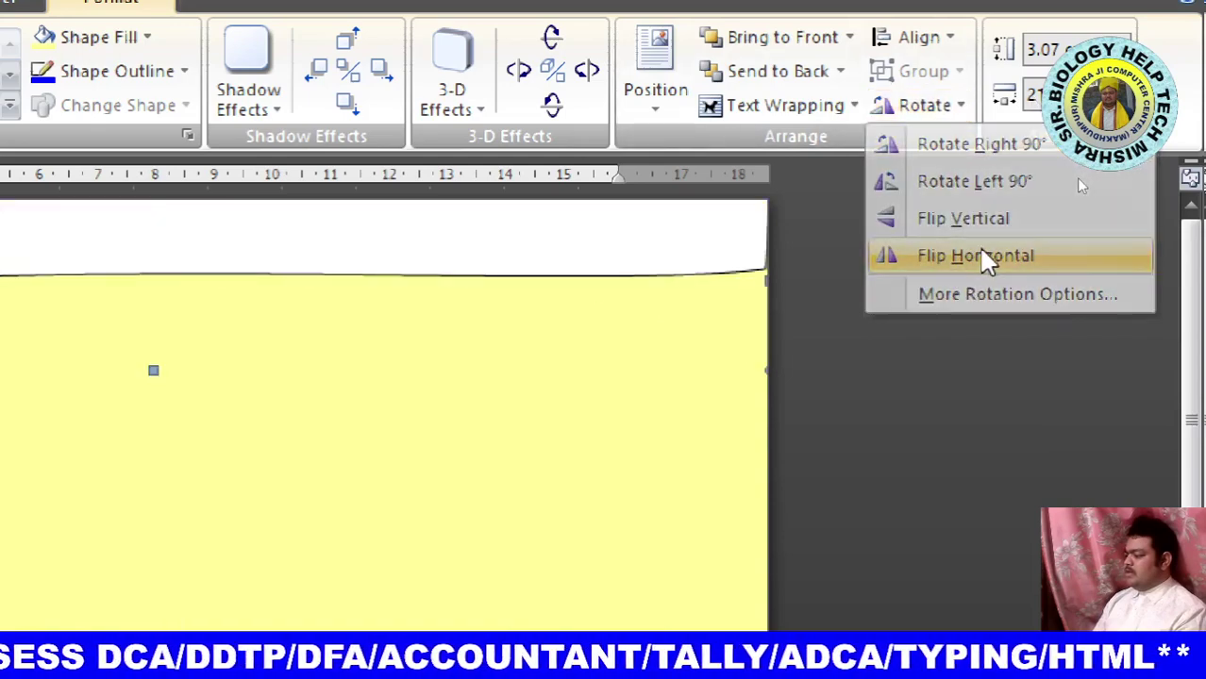
left_click(982, 256)
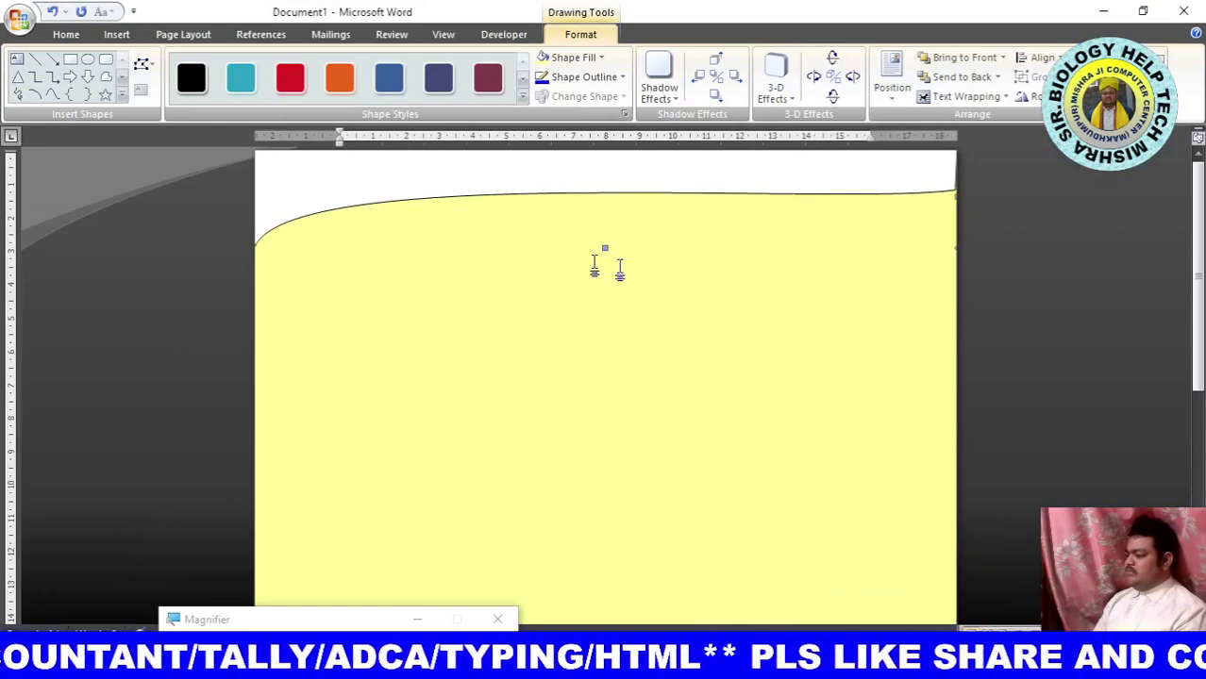
Set the wavy shape's fill to No Fill.
left_click(572, 58)
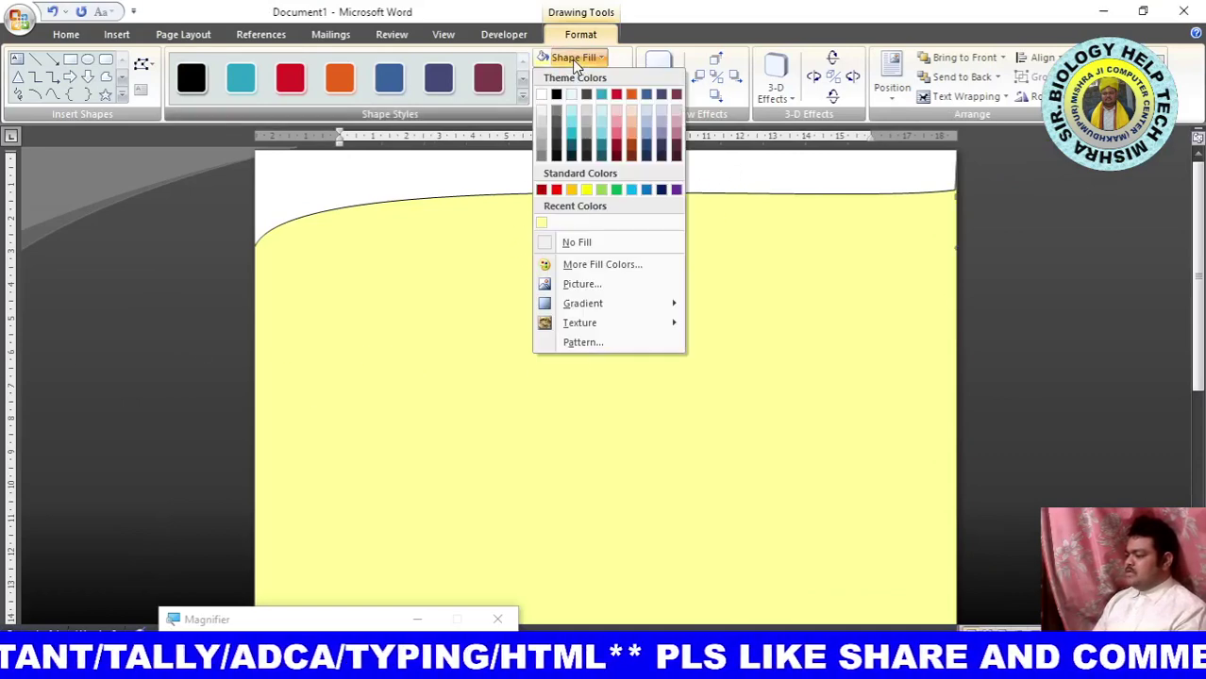
left_click(582, 246)
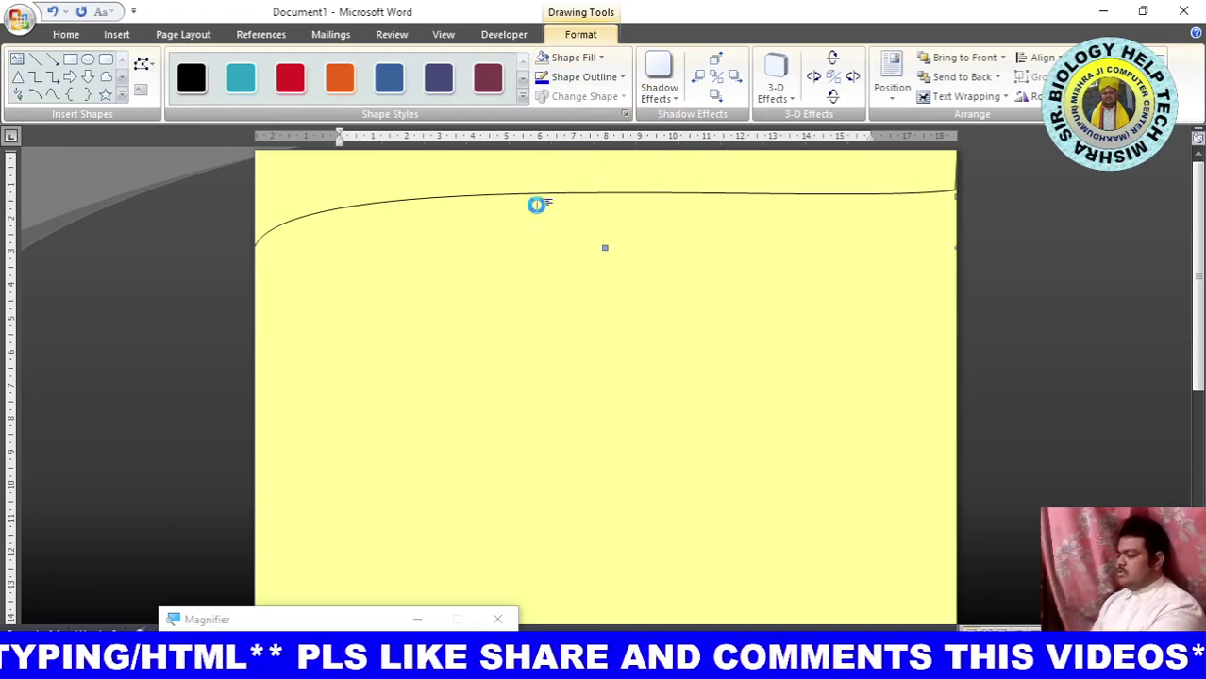
left_click(529, 184)
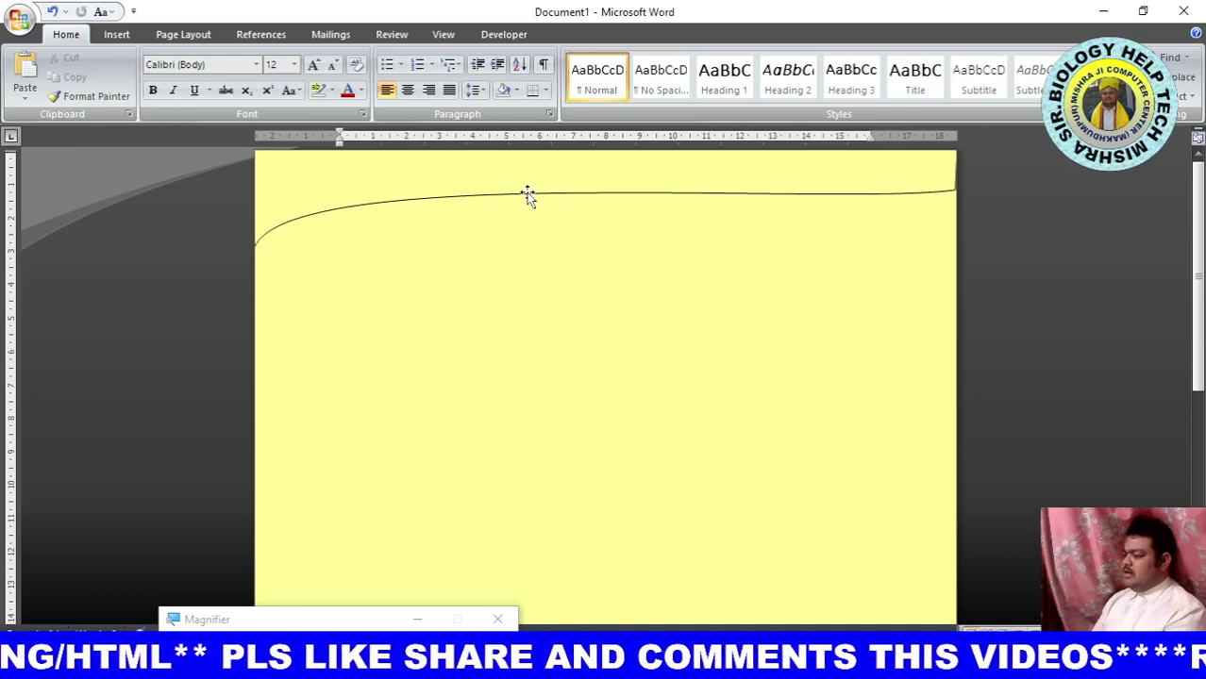
Copy the curved shape and paste a slightly offset duplicate.
left_click(527, 193)
right_click(528, 193)
left_click(569, 223)
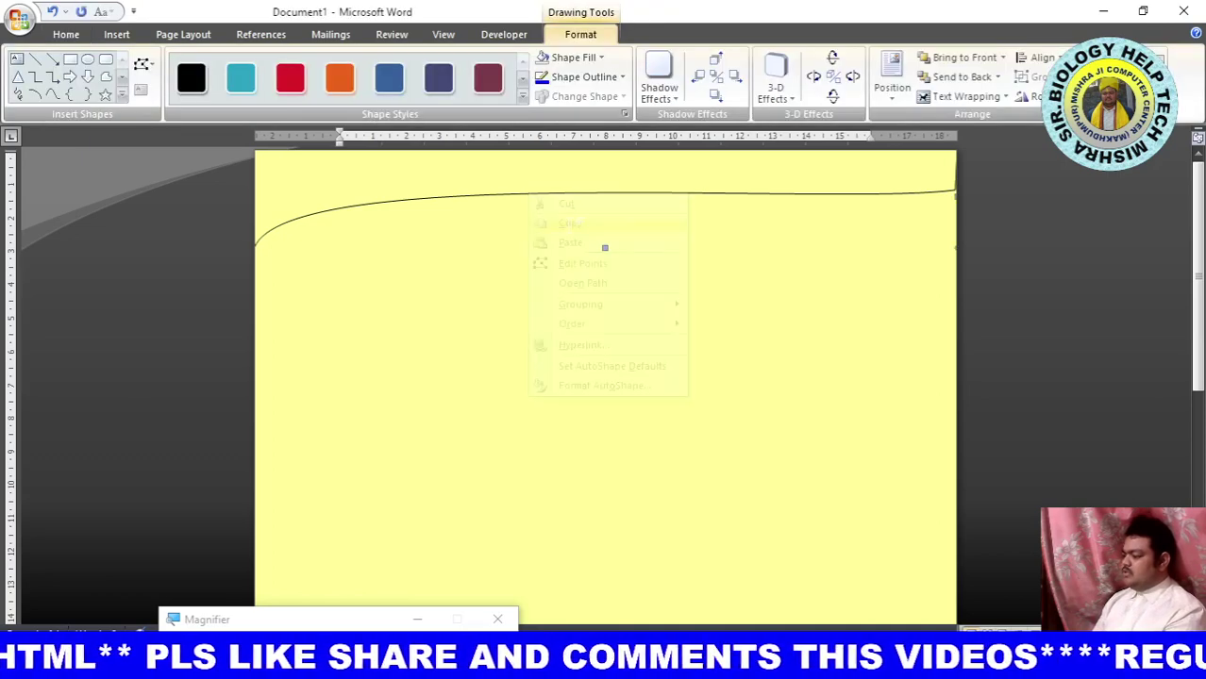
right_click(557, 229)
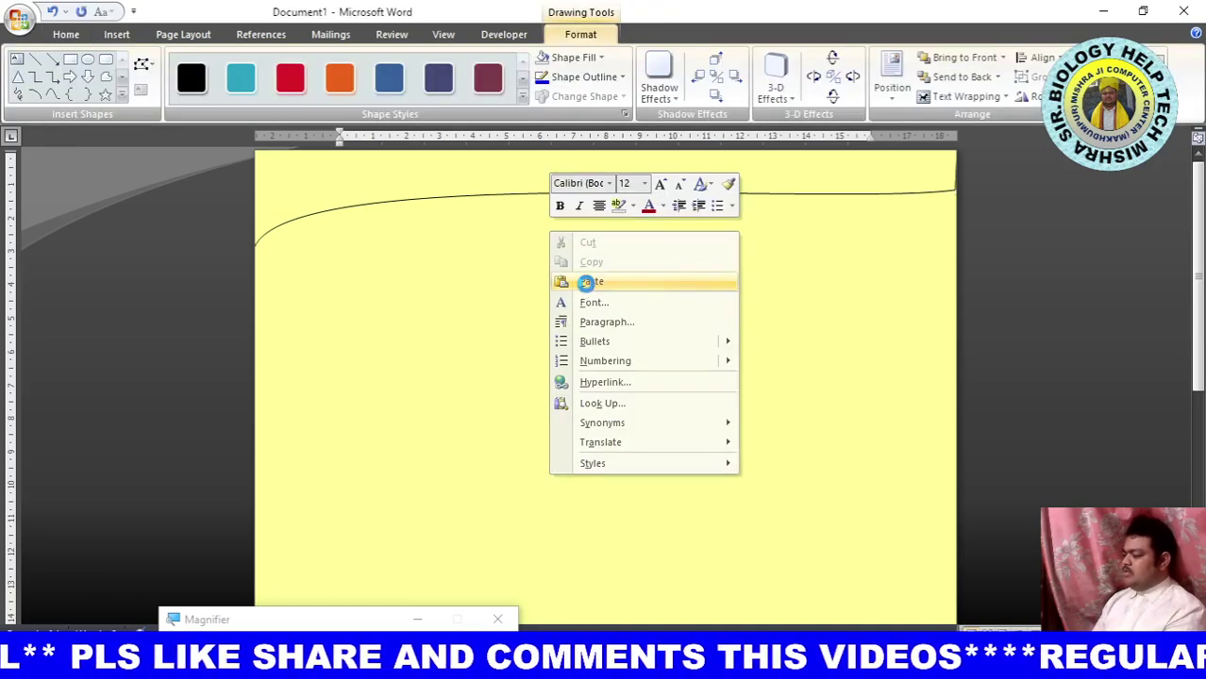
left_click(584, 279)
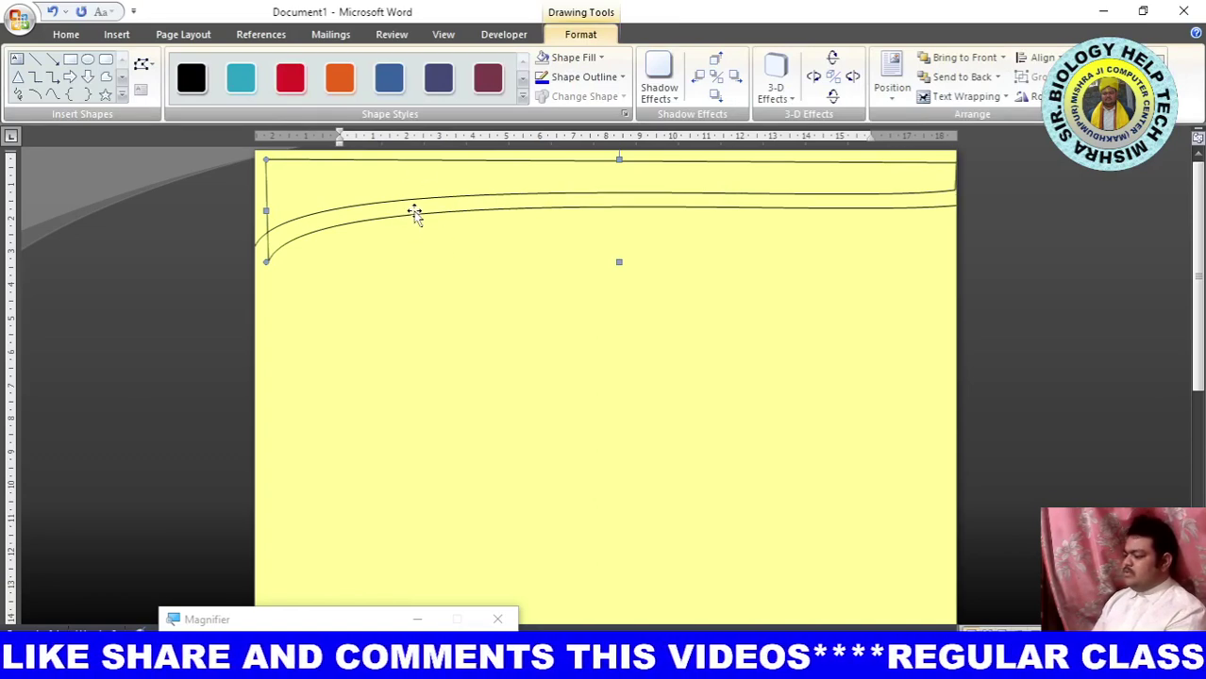
Fill the copy orange via More Fill Colors and send it behind the other curve.
left_click(586, 57)
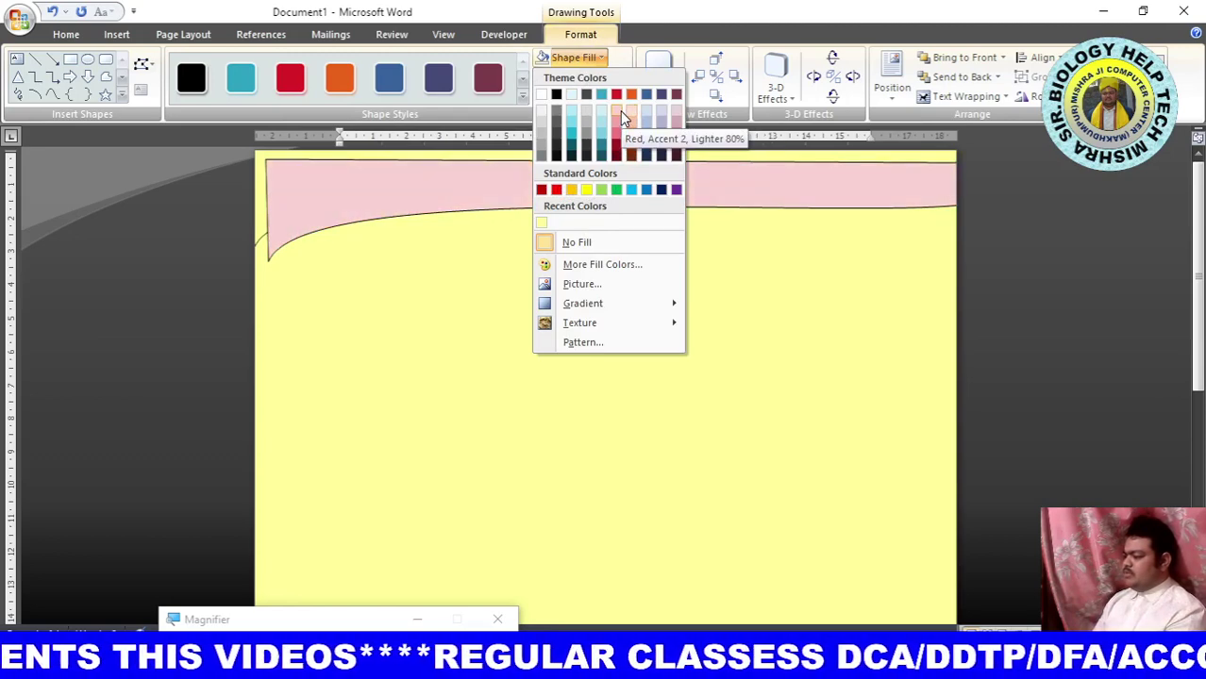
left_click(588, 266)
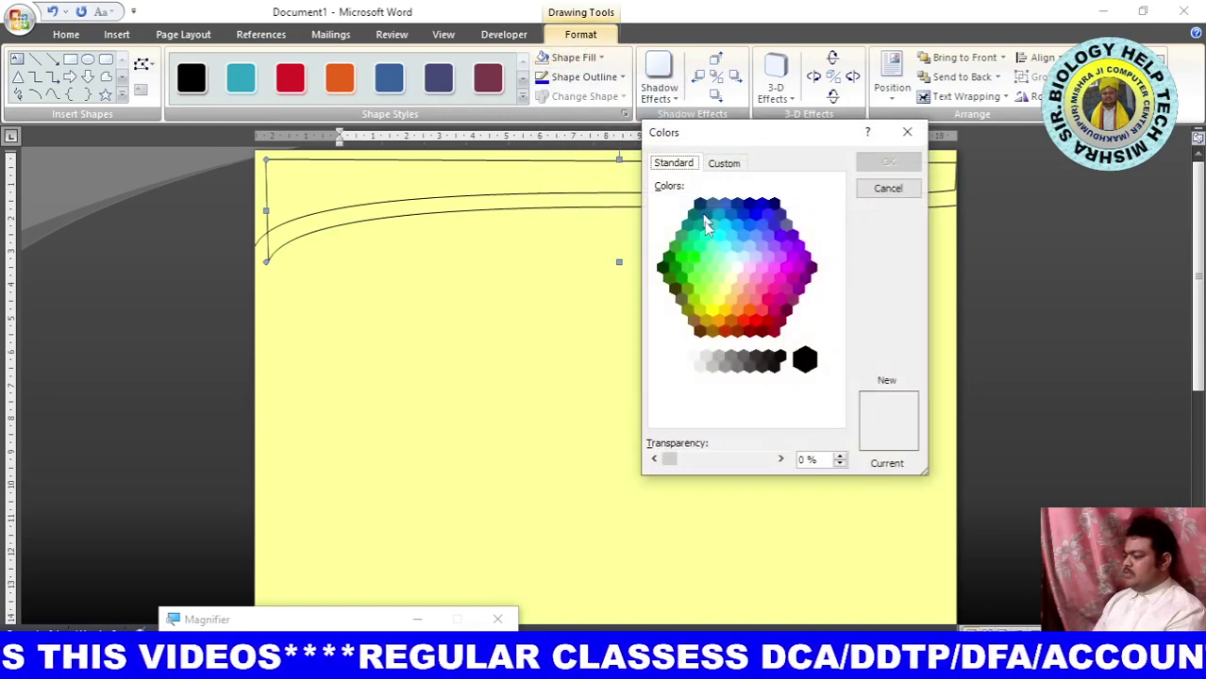
left_click(717, 329)
left_click(888, 162)
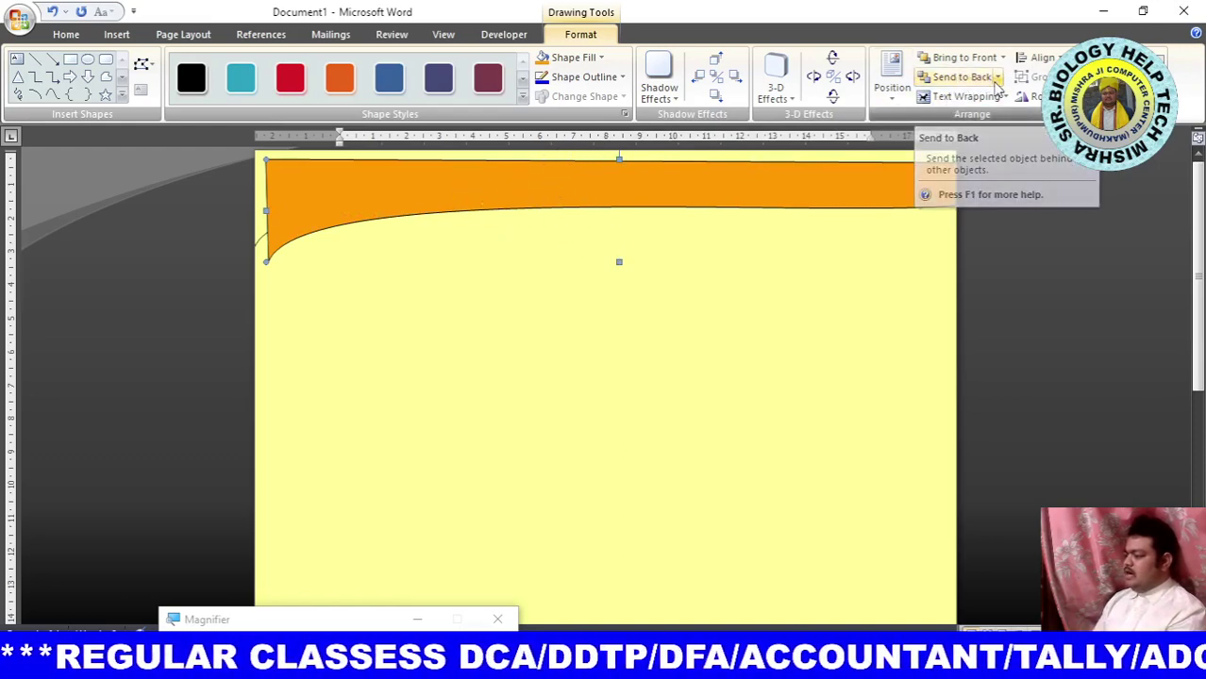
left_click(997, 79)
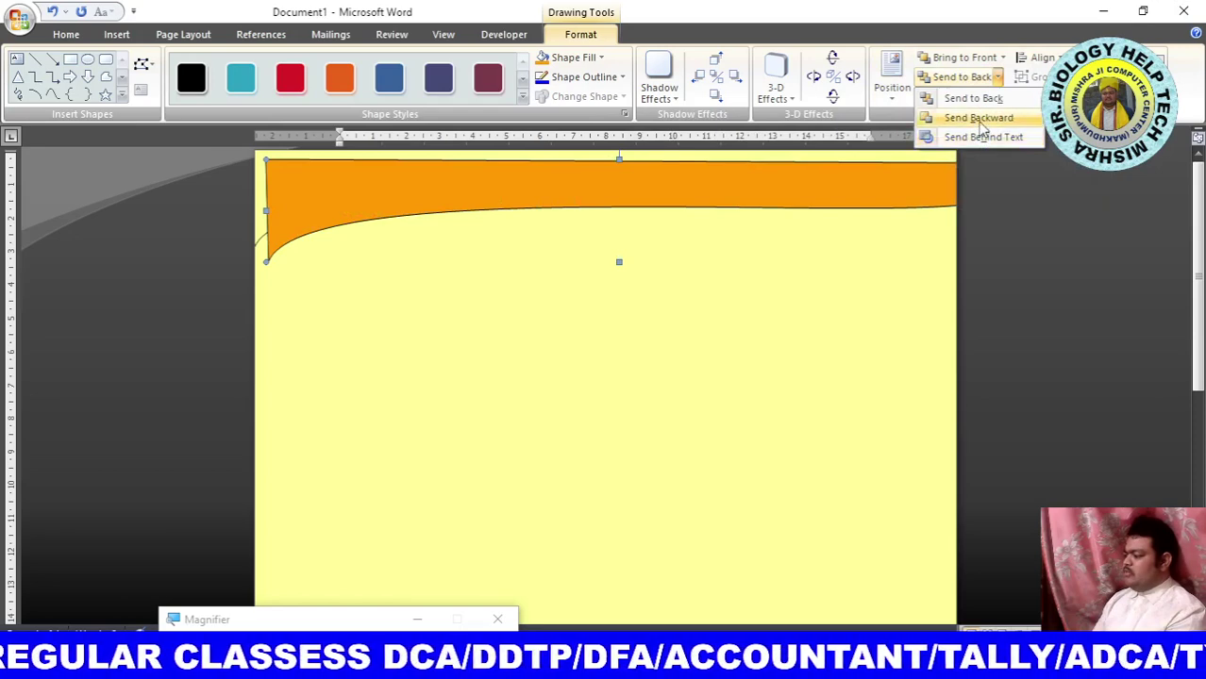
left_click(978, 119)
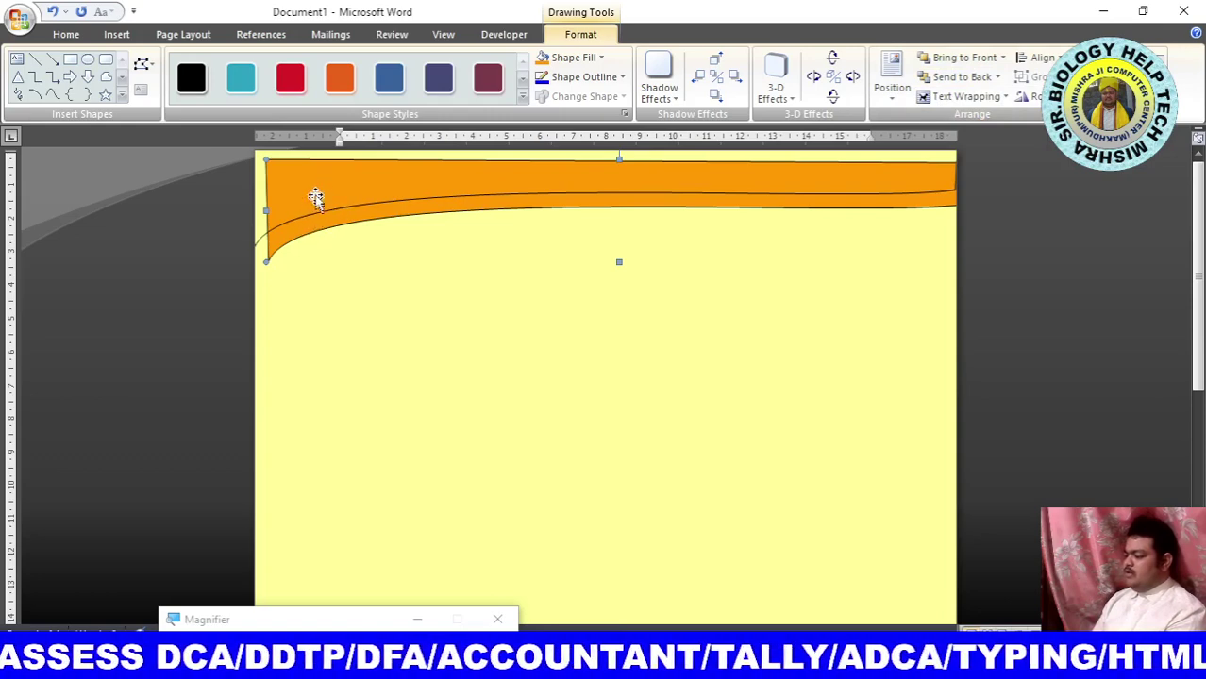
Reselect the orange shape and reapply the recent orange fill.
left_click(332, 227)
left_click(353, 205)
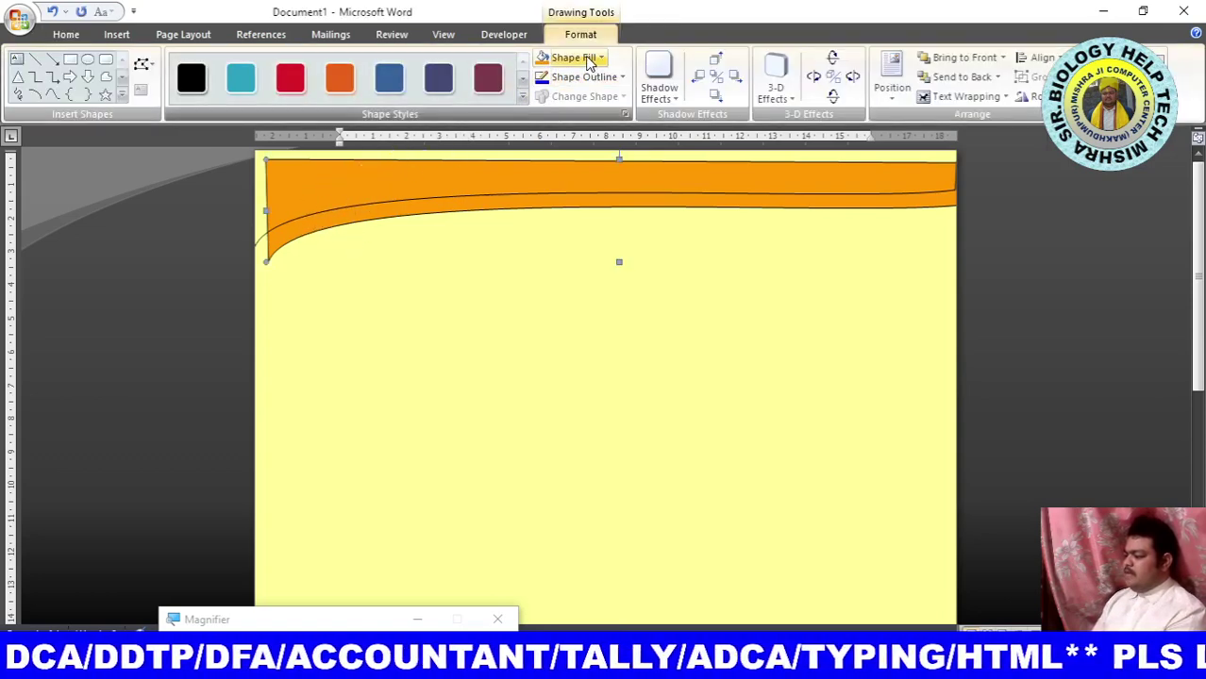
left_click(573, 57)
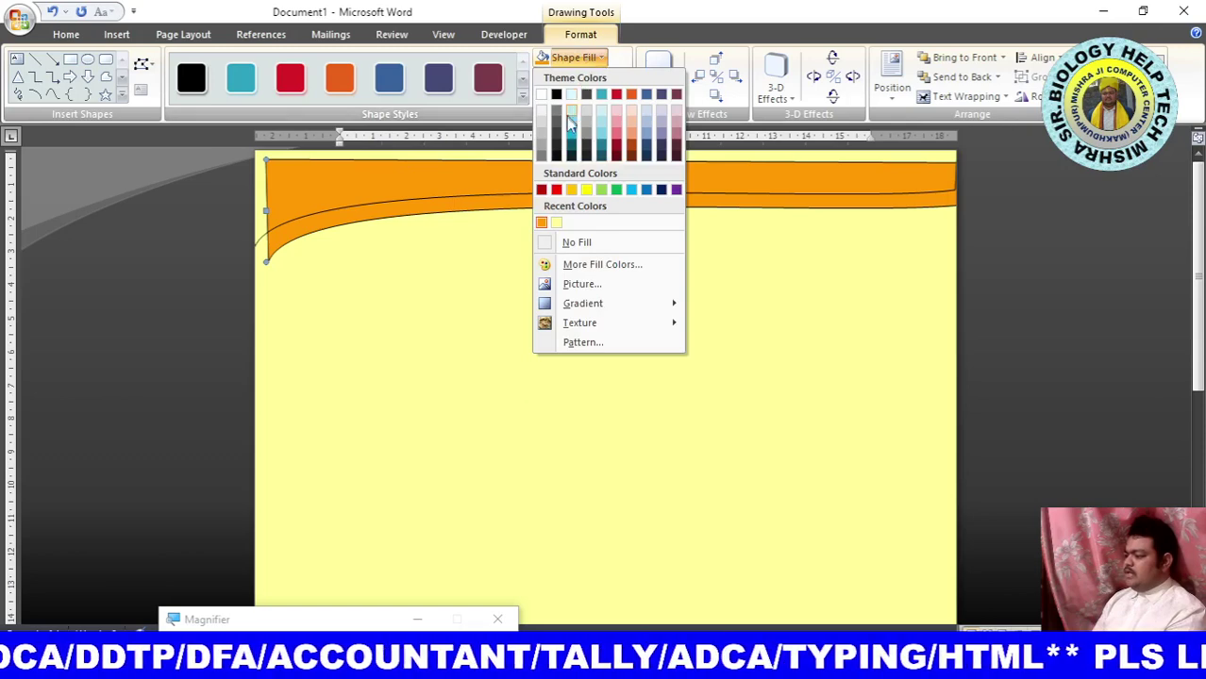
left_click(541, 223)
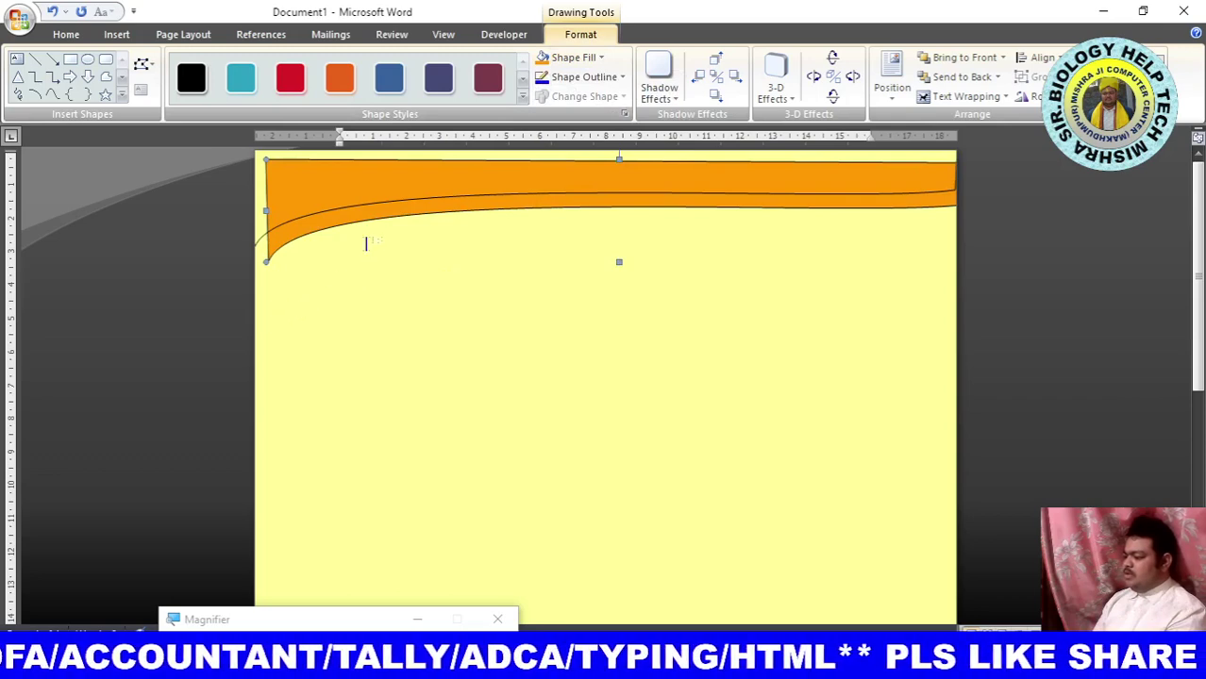
Fill the front curved shape Light Yellow to match the page.
left_click(362, 287)
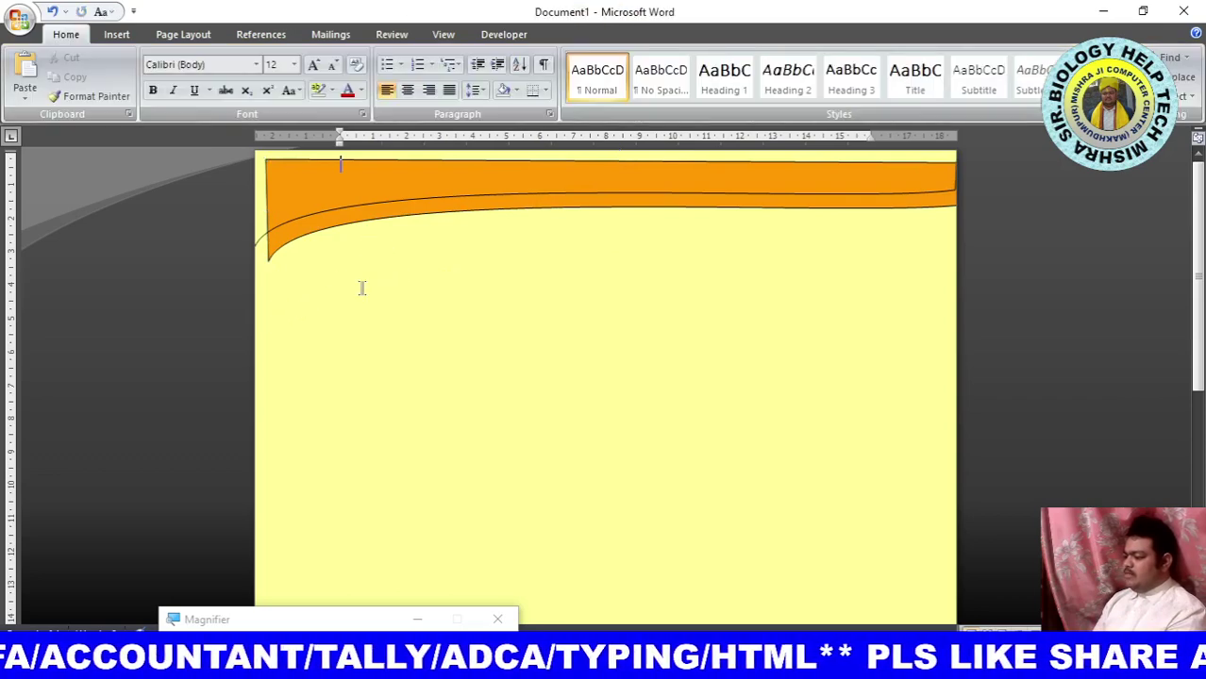
left_click(261, 241)
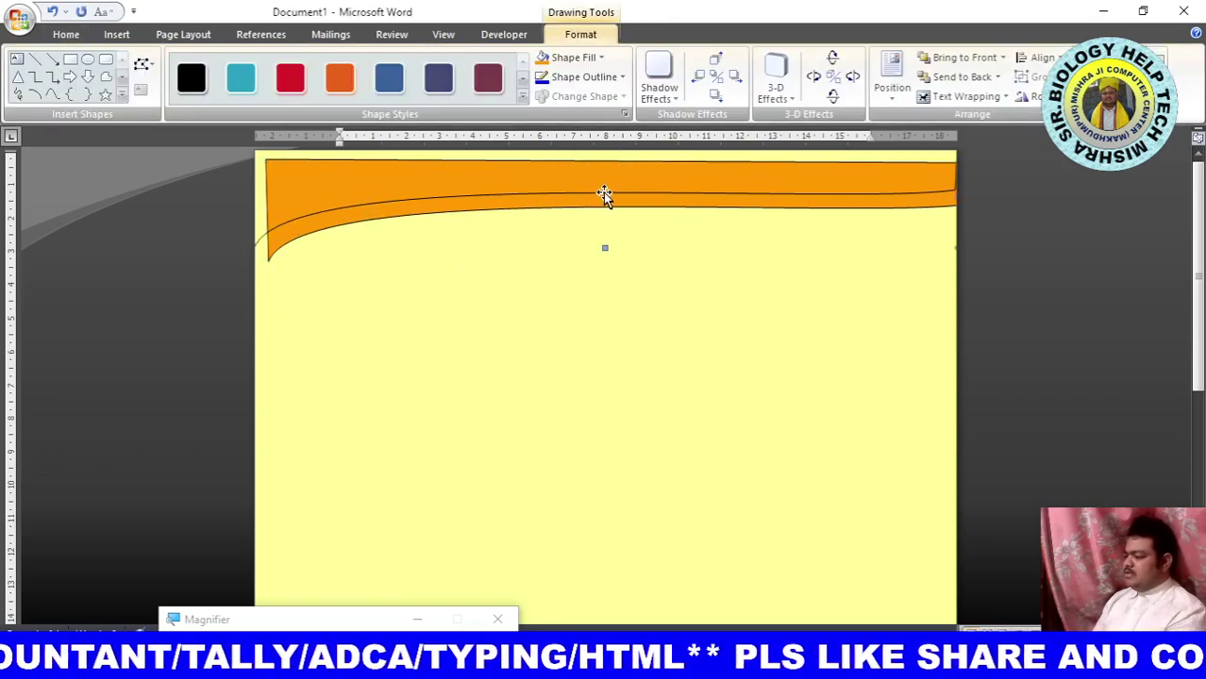
left_click(602, 58)
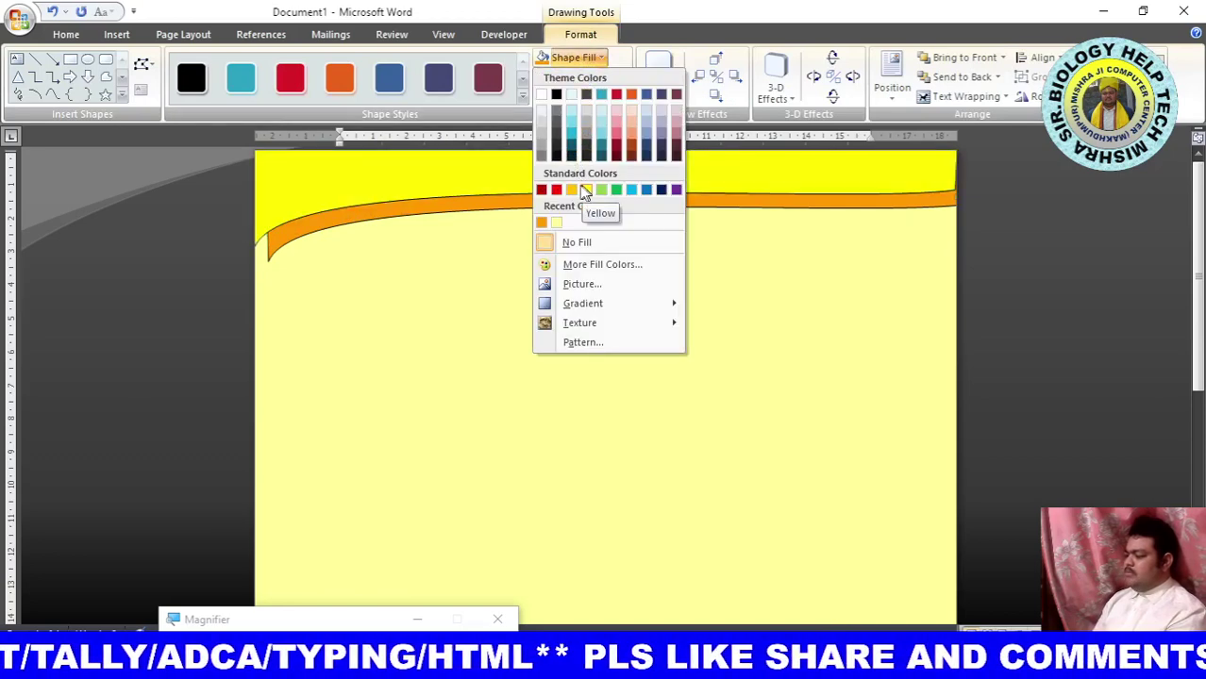
left_click(555, 228)
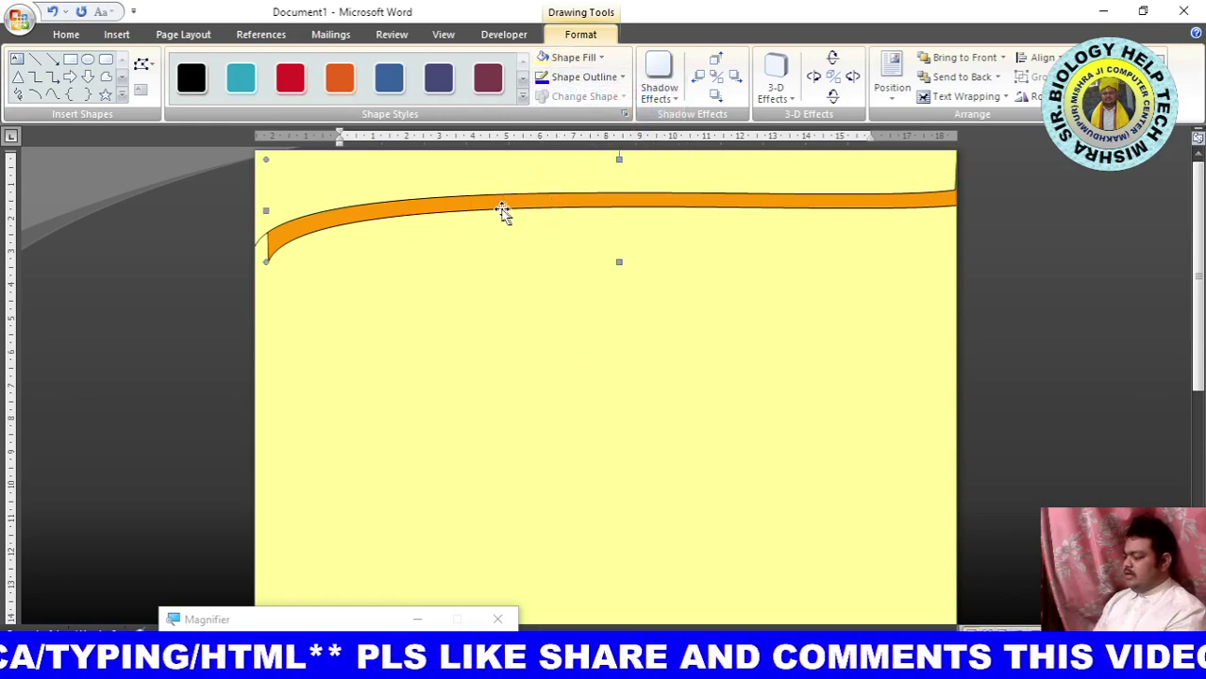
Nudge the orange shape up and left along the curve, then set No Outline.
key("Up")
key("Up")
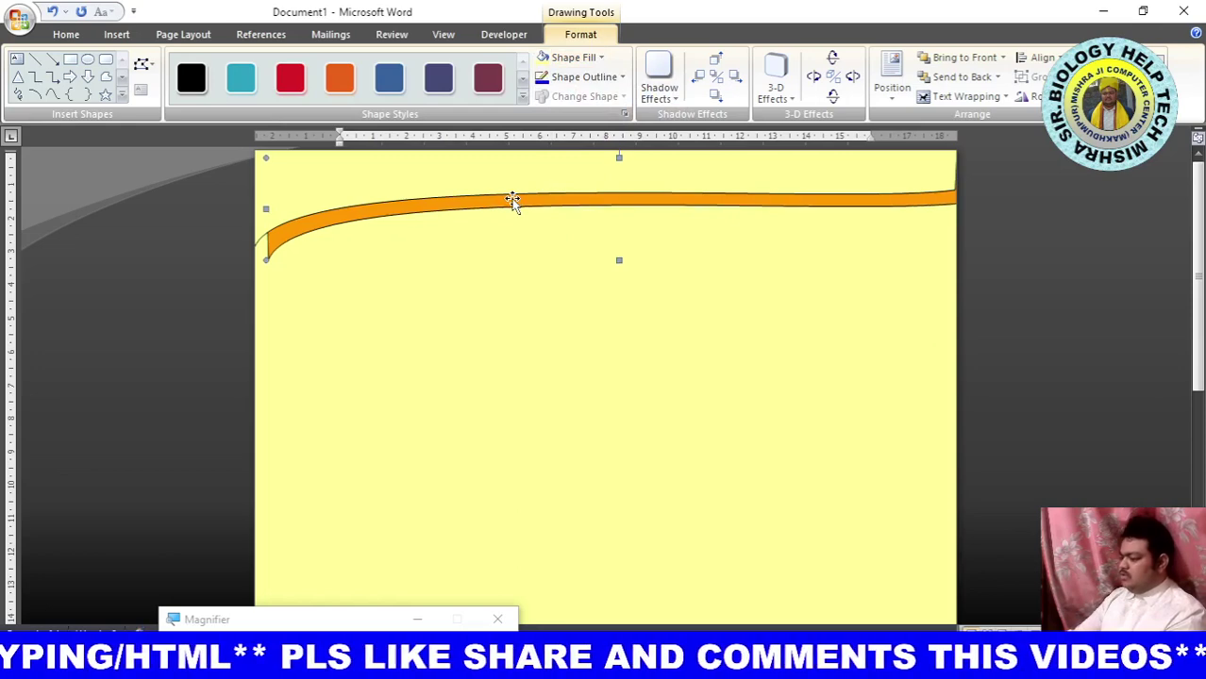
key("Up")
key("Up")
key("Left")
key("Left")
key("Left")
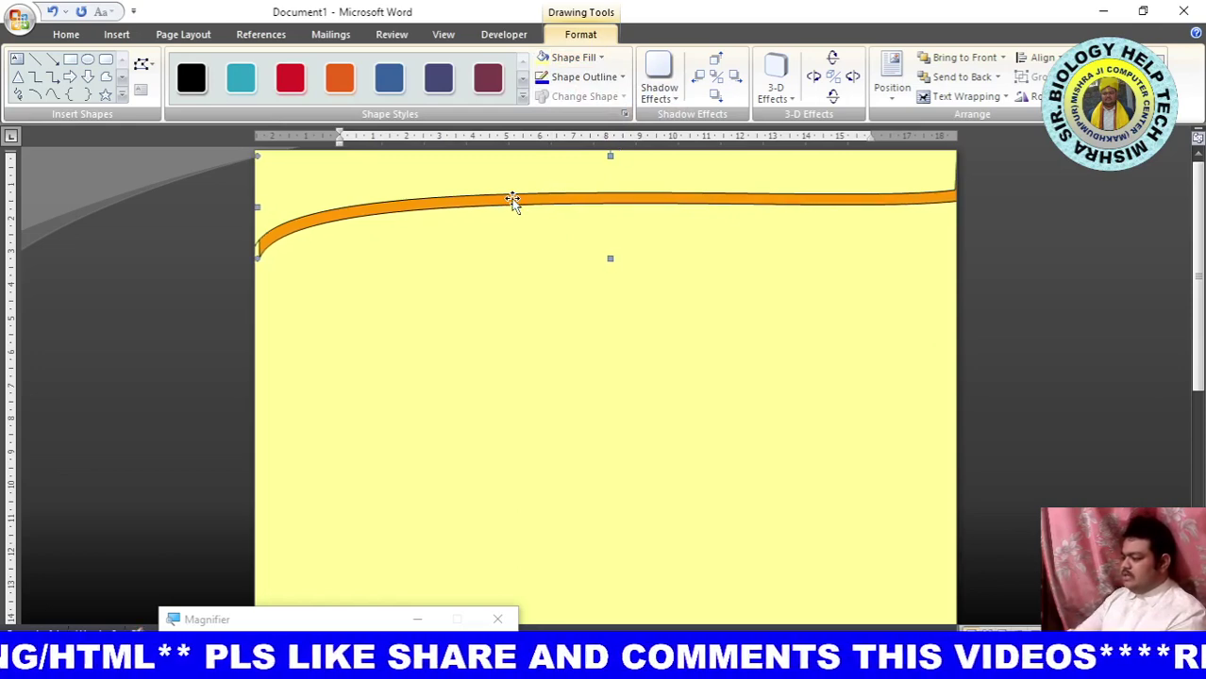
key("Left")
key("Left")
key("Left")
key("Up")
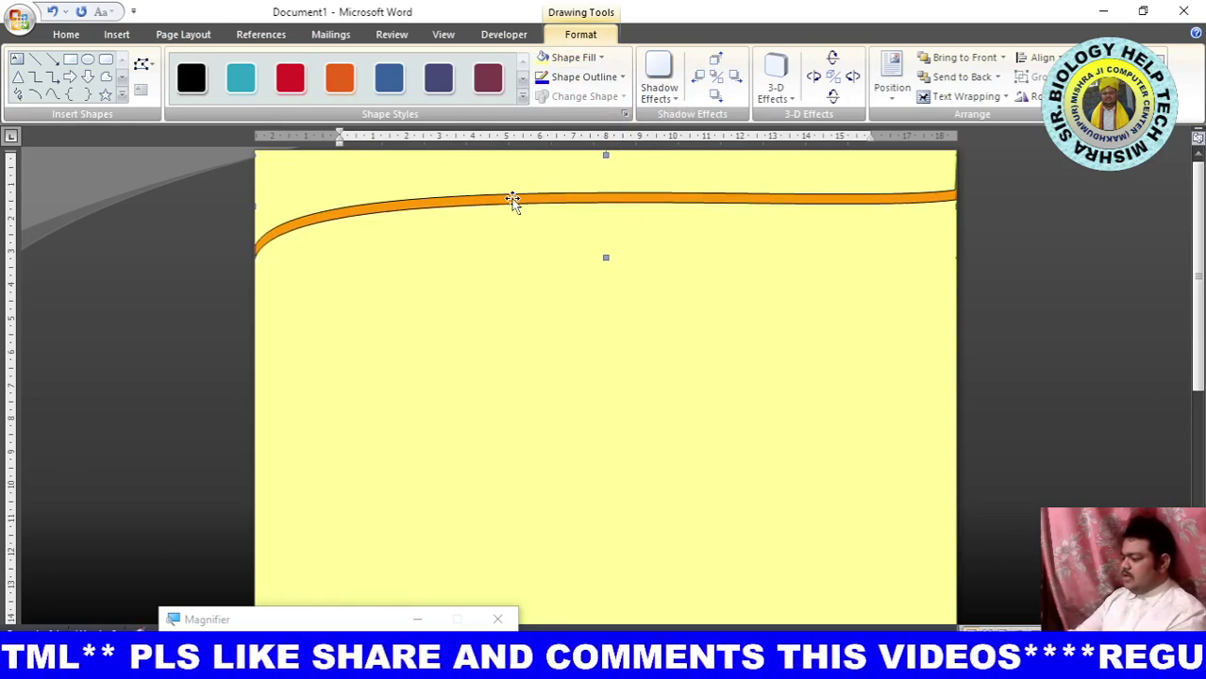
key("Up")
key("Up")
key("Up")
key("Up")
key("Up")
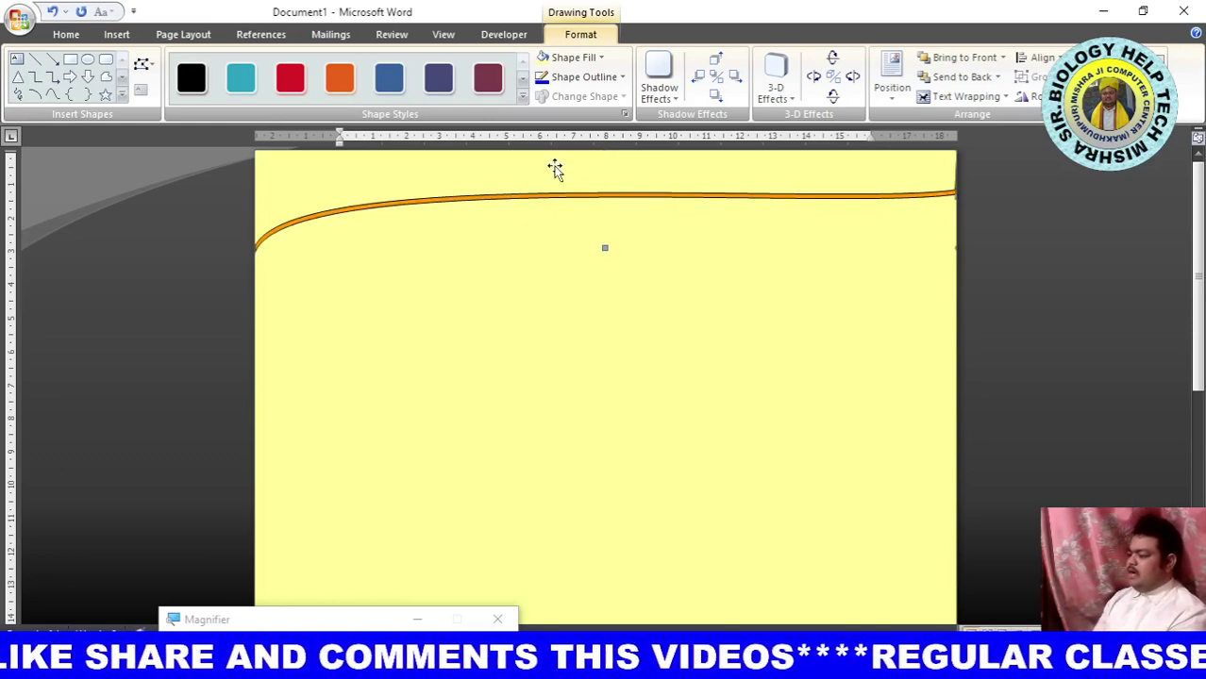
left_click(583, 79)
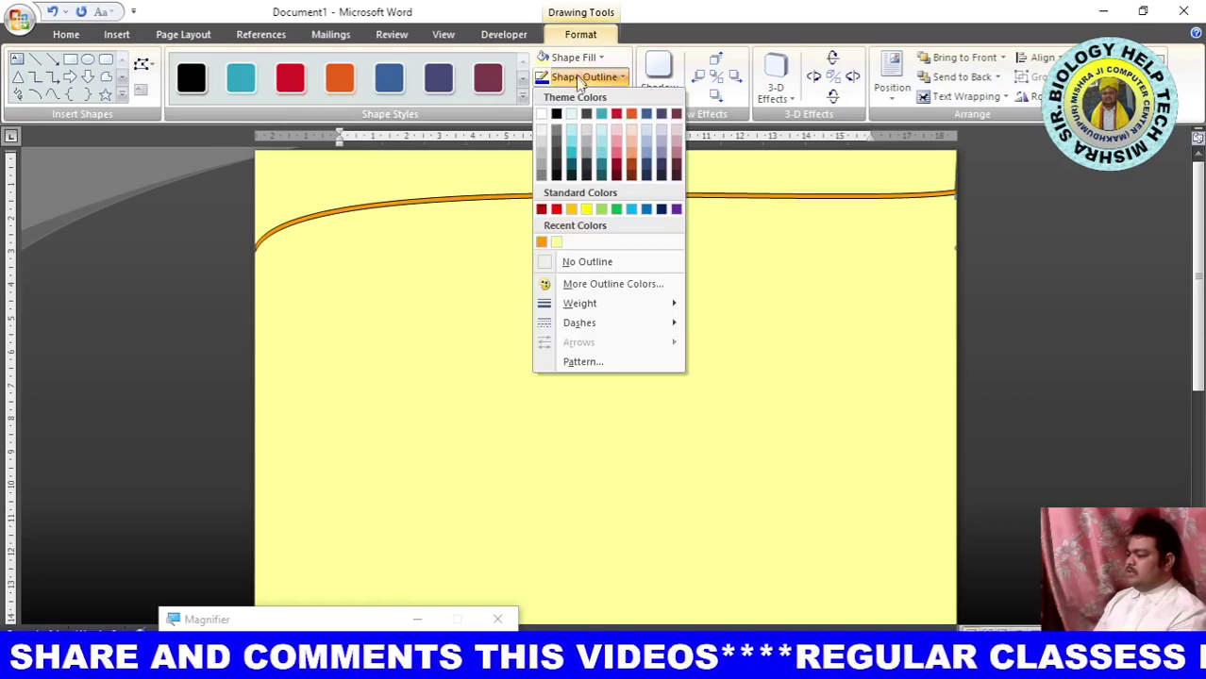
left_click(577, 263)
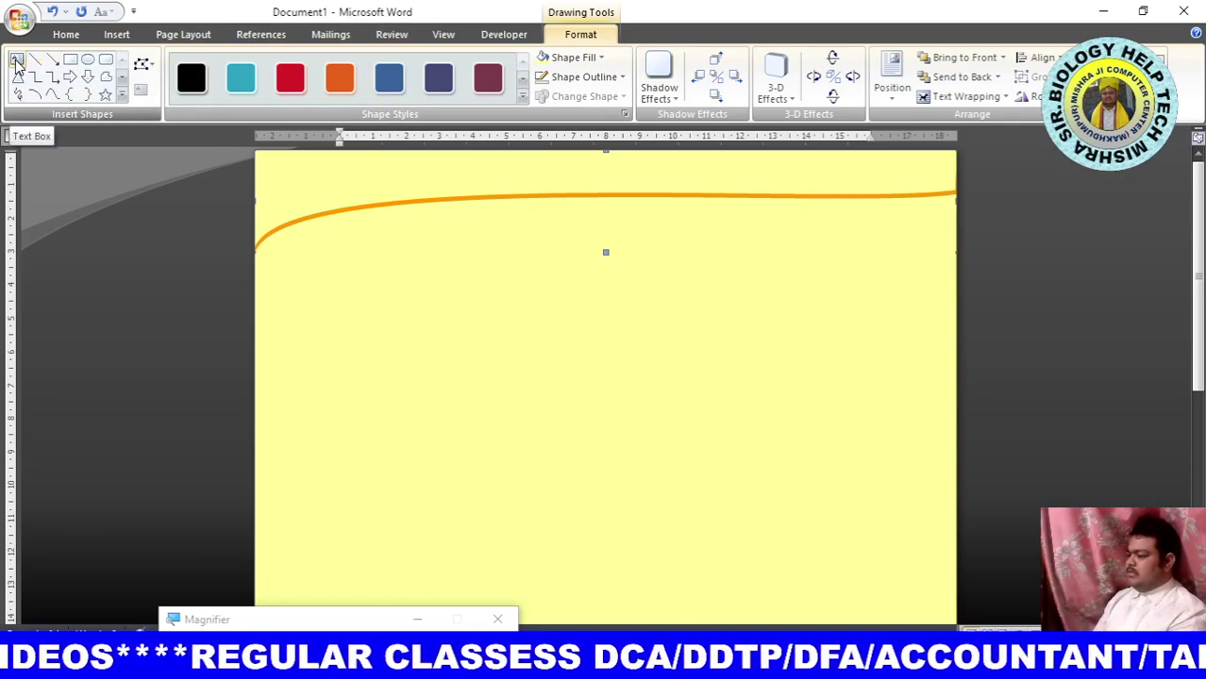
Draw a small rectangle at the page's top right, nudge it left, and fill it black.
left_click(70, 60)
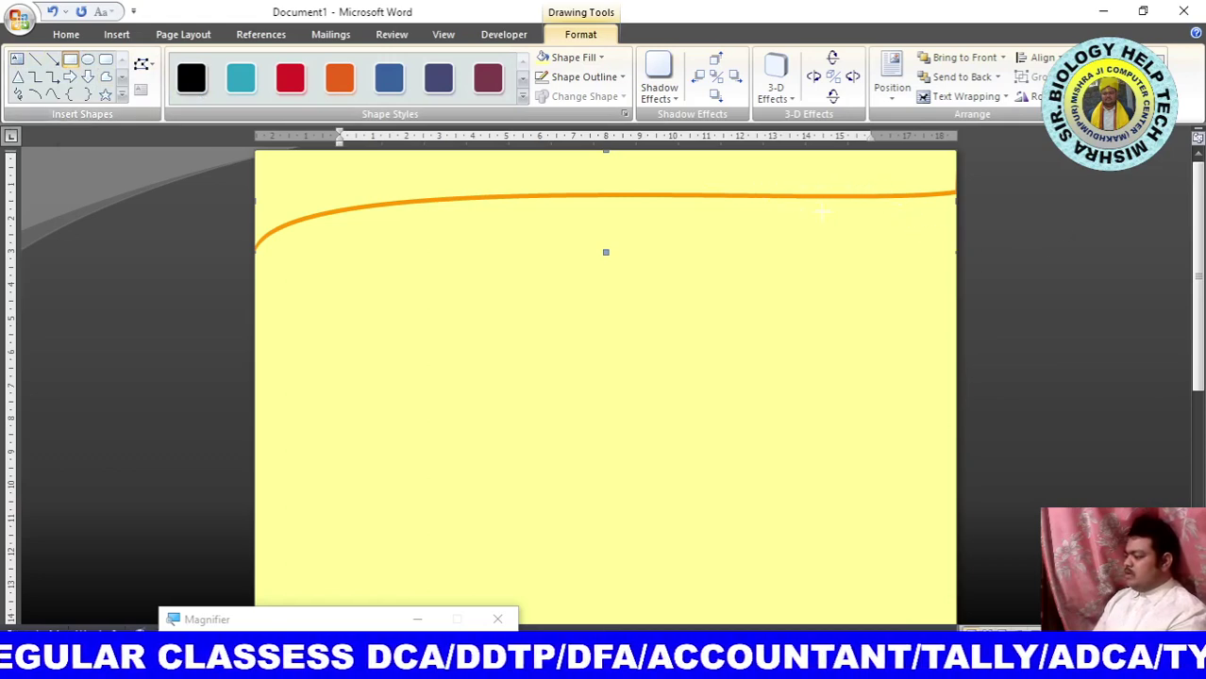
left_click_drag(763, 180, 930, 218)
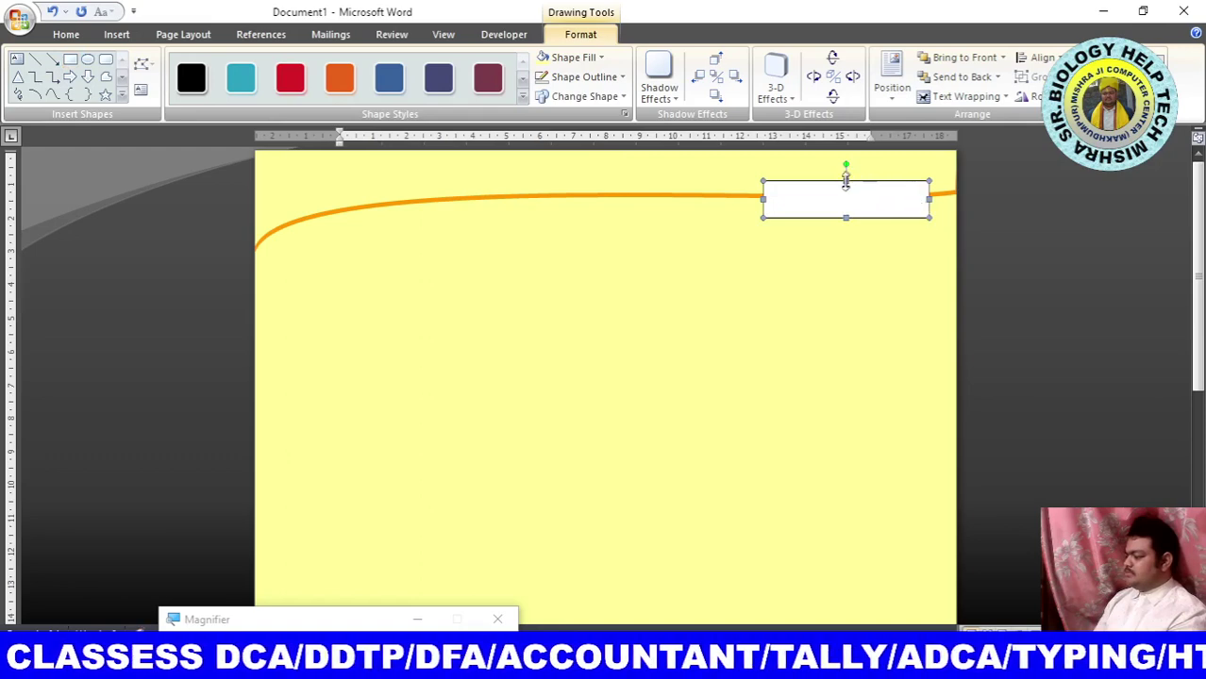
mouse_move(846, 179)
left_mouse_down()
mouse_move(877, 188)
mouse_move(858, 181)
mouse_move(822, 201)
left_mouse_up()
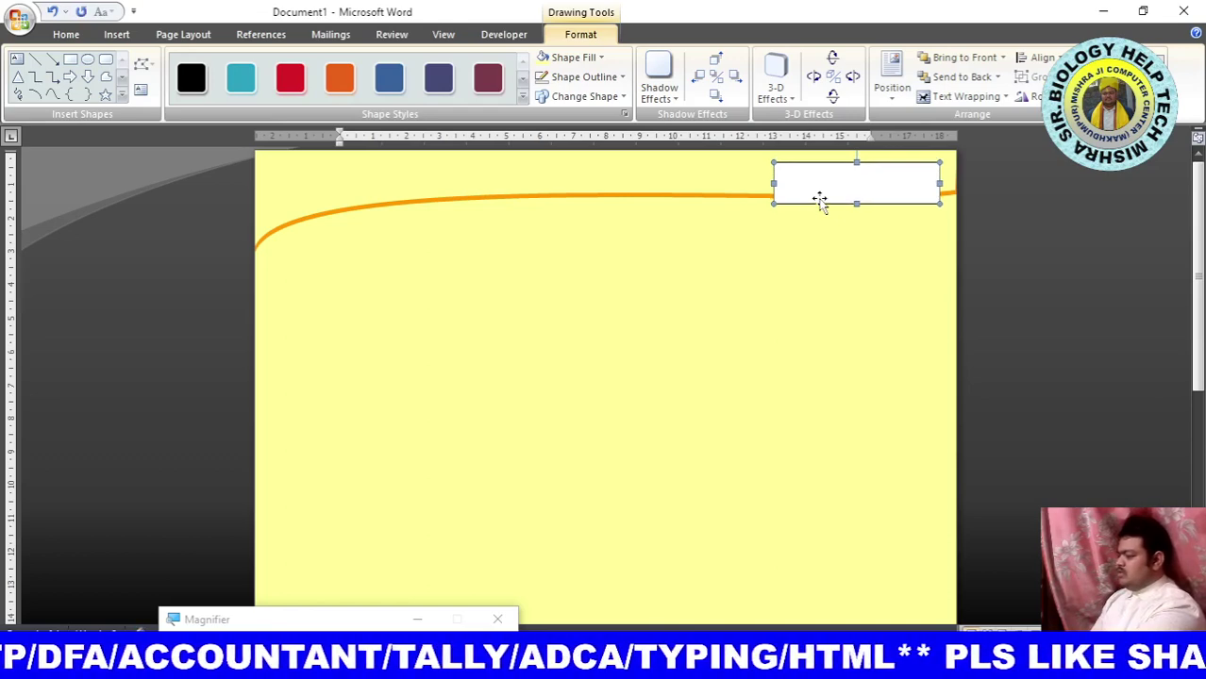
key("ctrl+Left")
key("ctrl+Left")
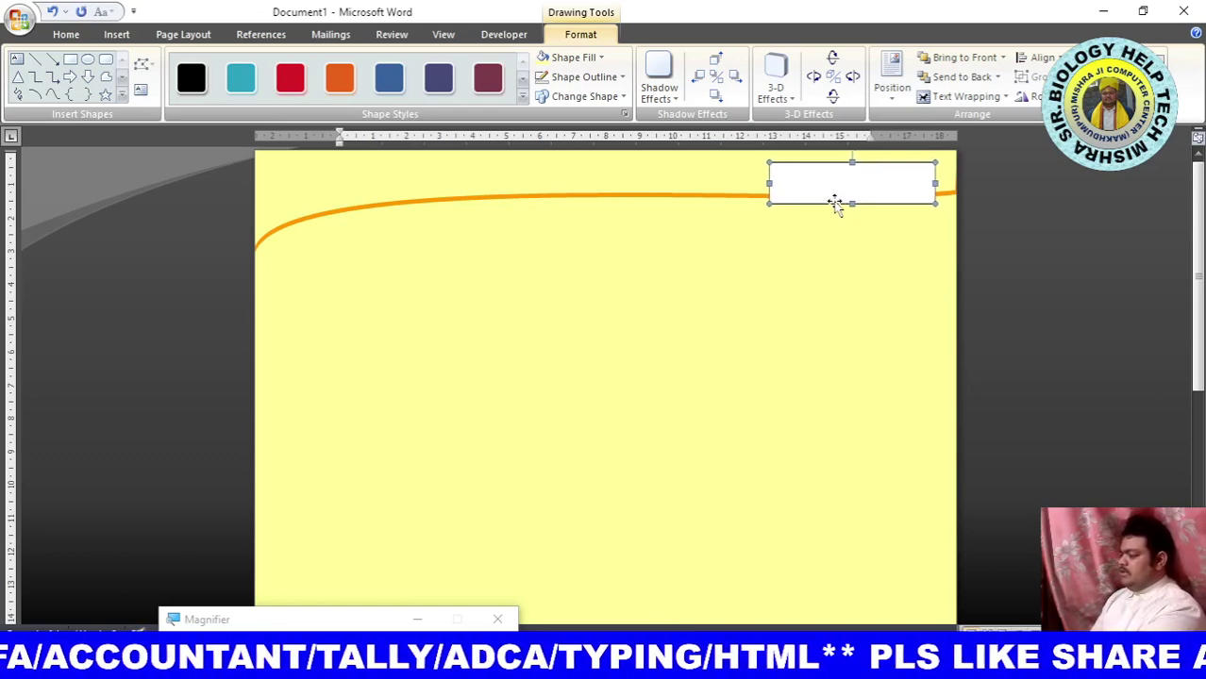
key("ctrl+Left")
key("ctrl+Left")
key("ctrl+Left")
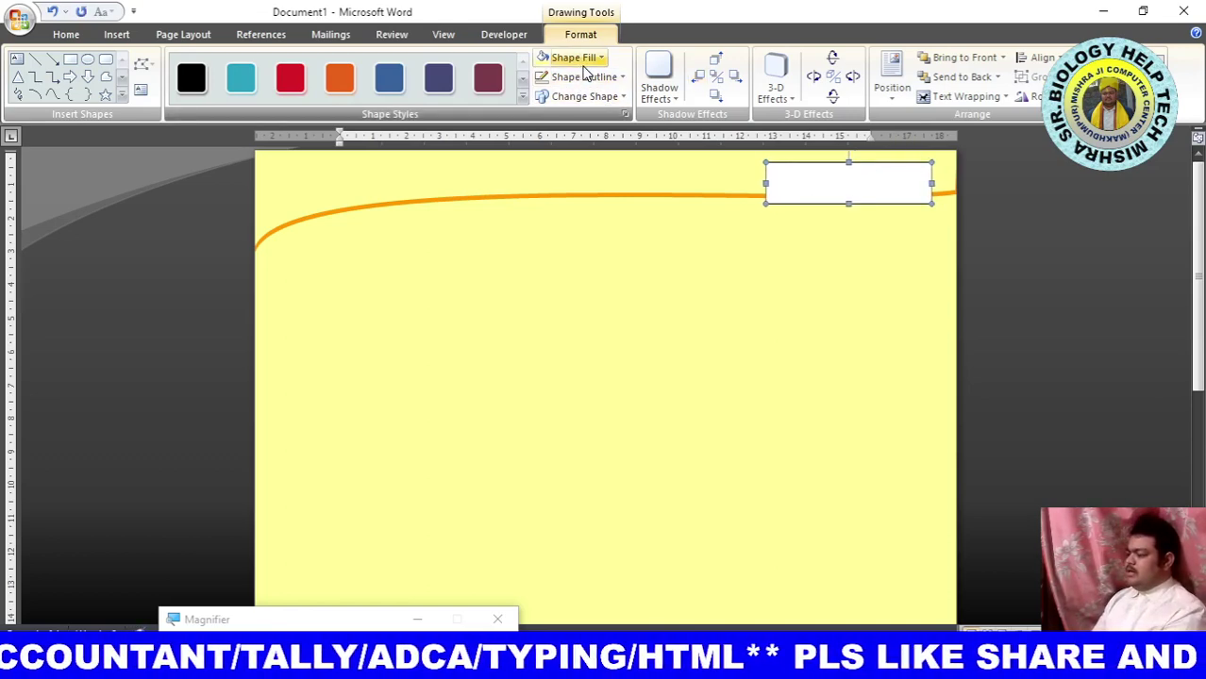
left_click(584, 62)
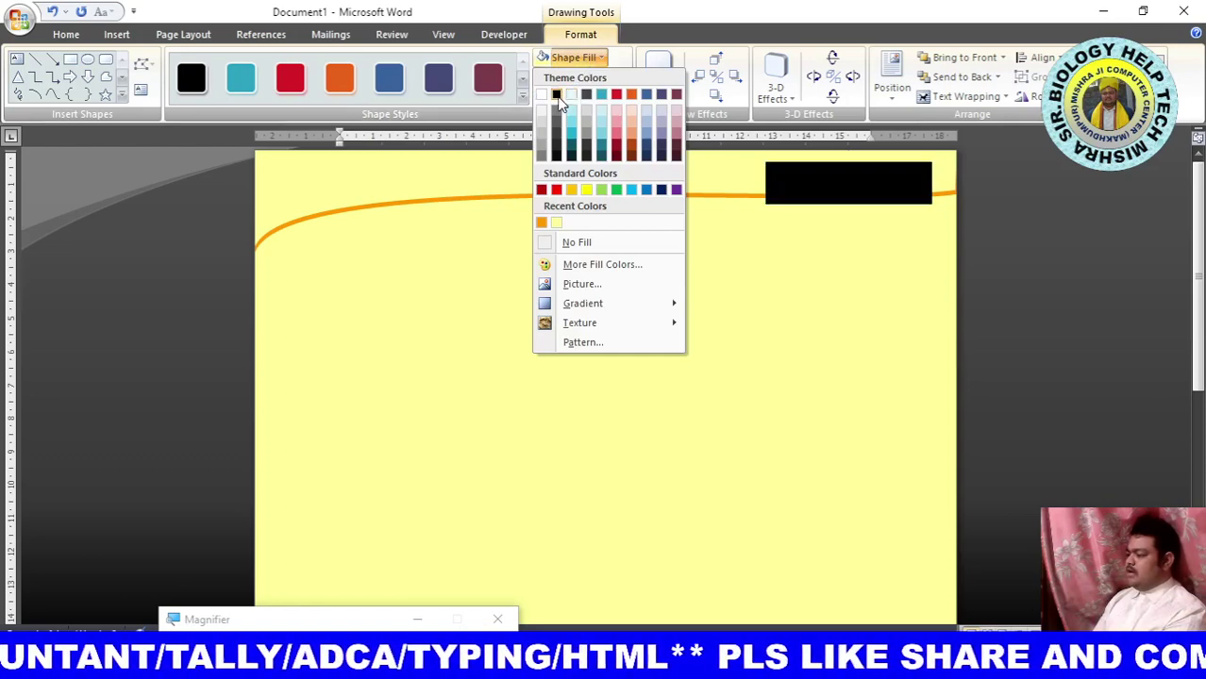
left_click(557, 98)
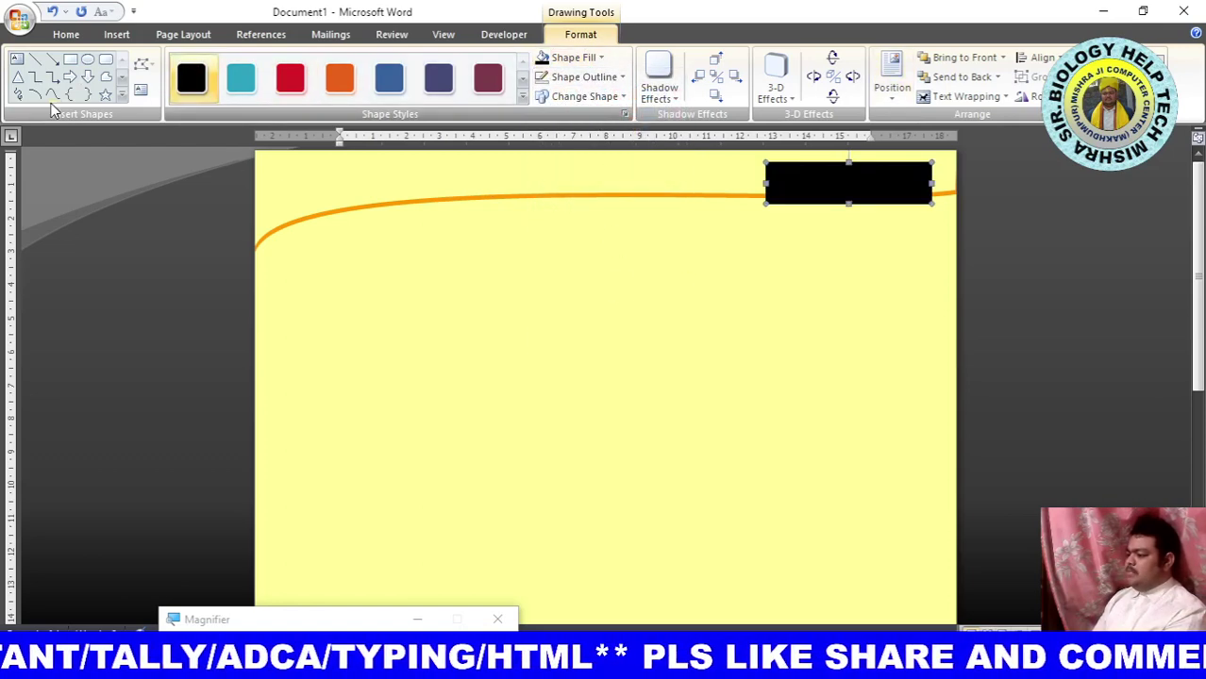
Draw a text box below the orange curve, type 'Classmate', and move it right.
left_click(17, 63)
left_click_drag(420, 269, 658, 369)
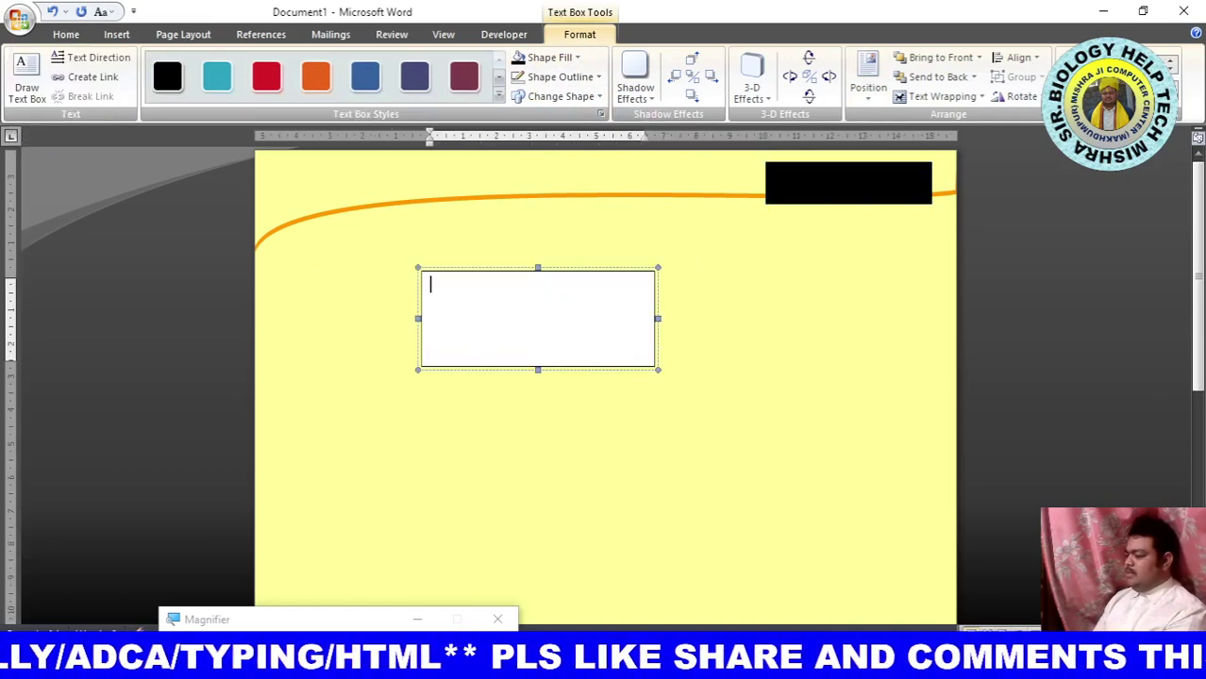
type("CL")
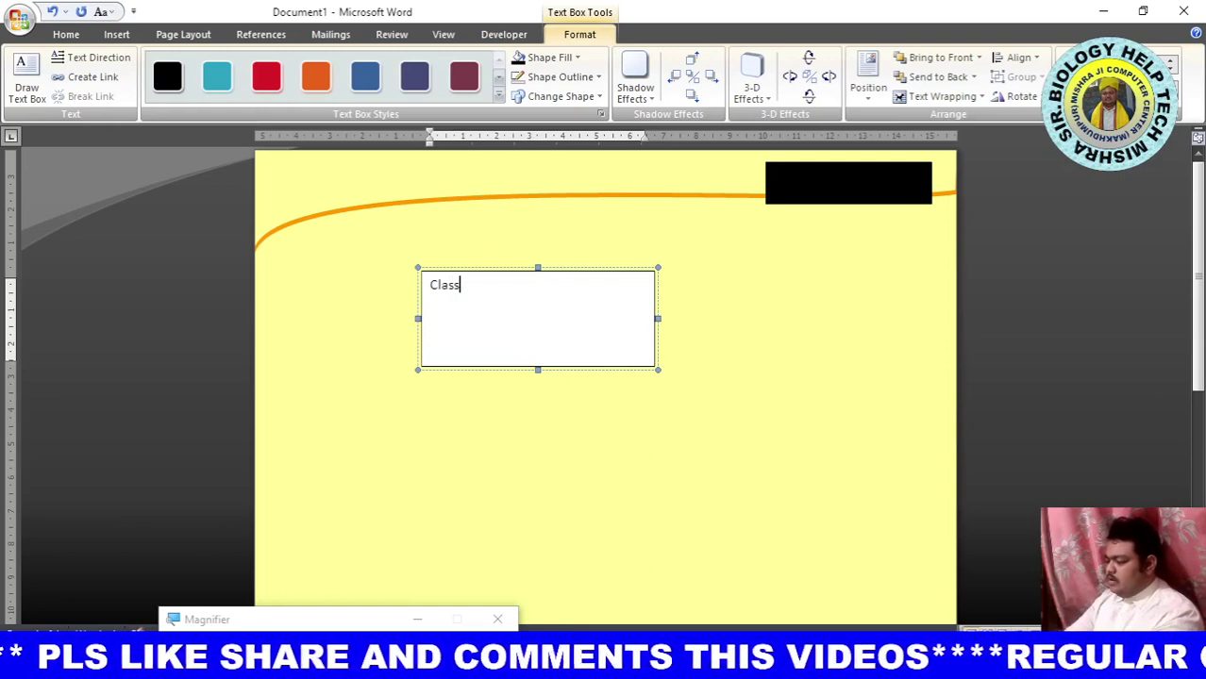
type("te")
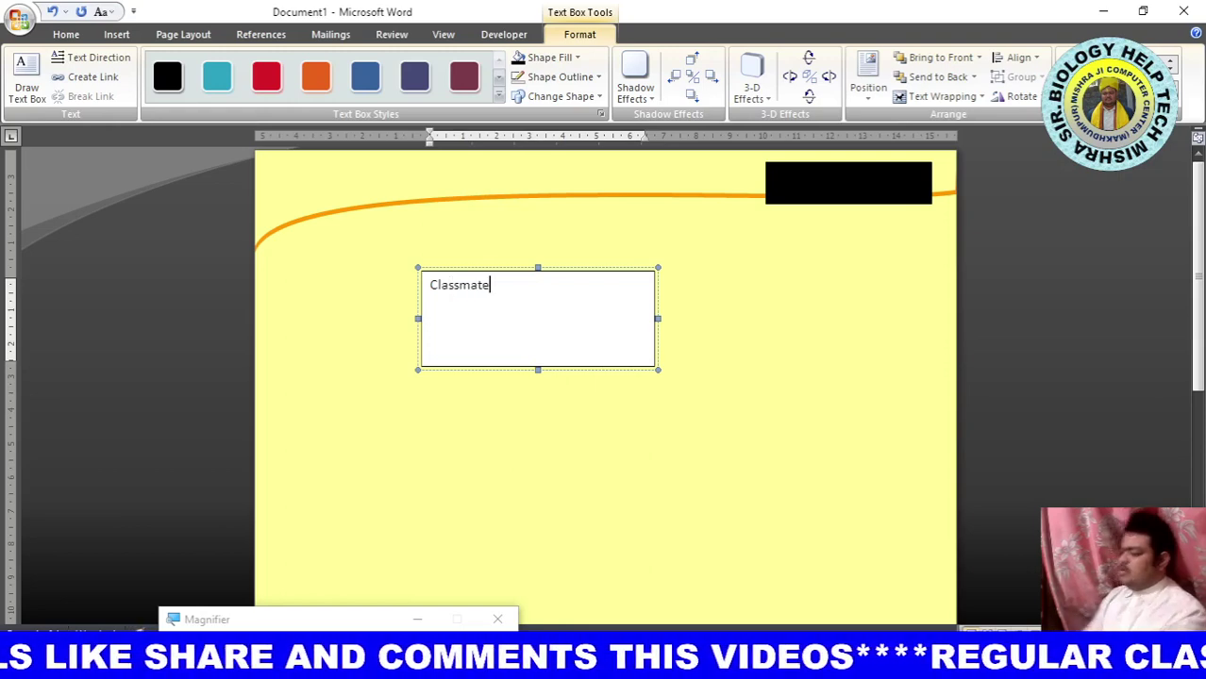
left_click_drag(486, 357, 413, 264)
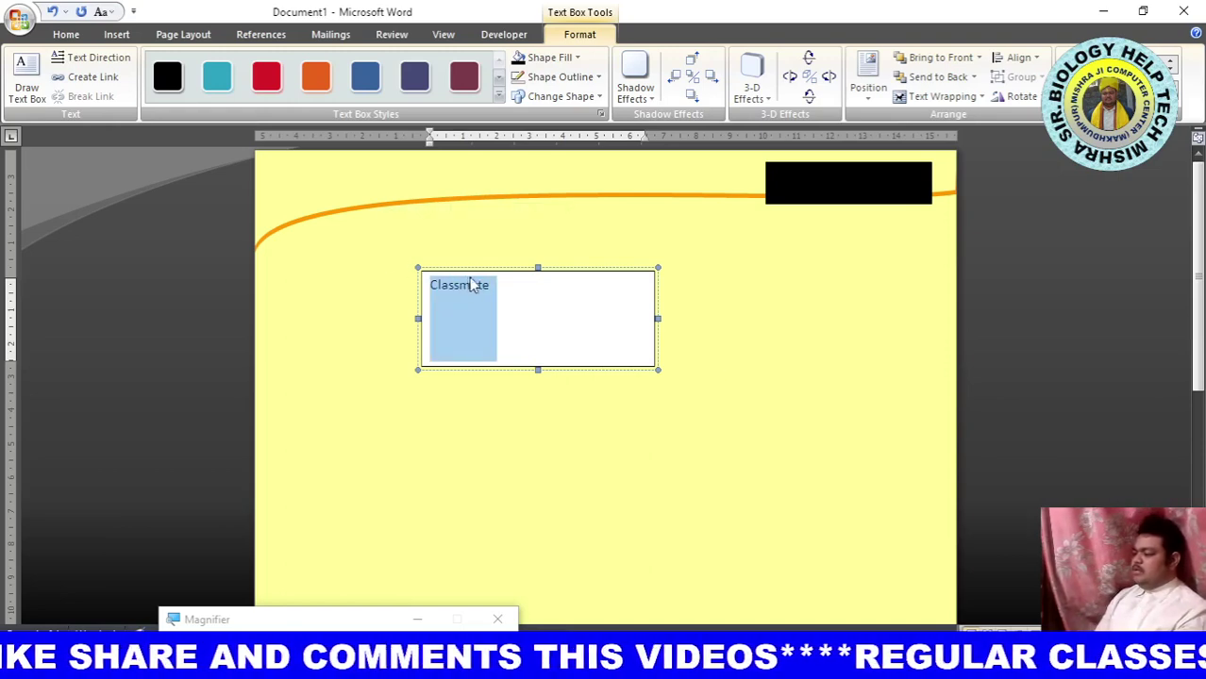
left_click_drag(493, 273, 653, 267)
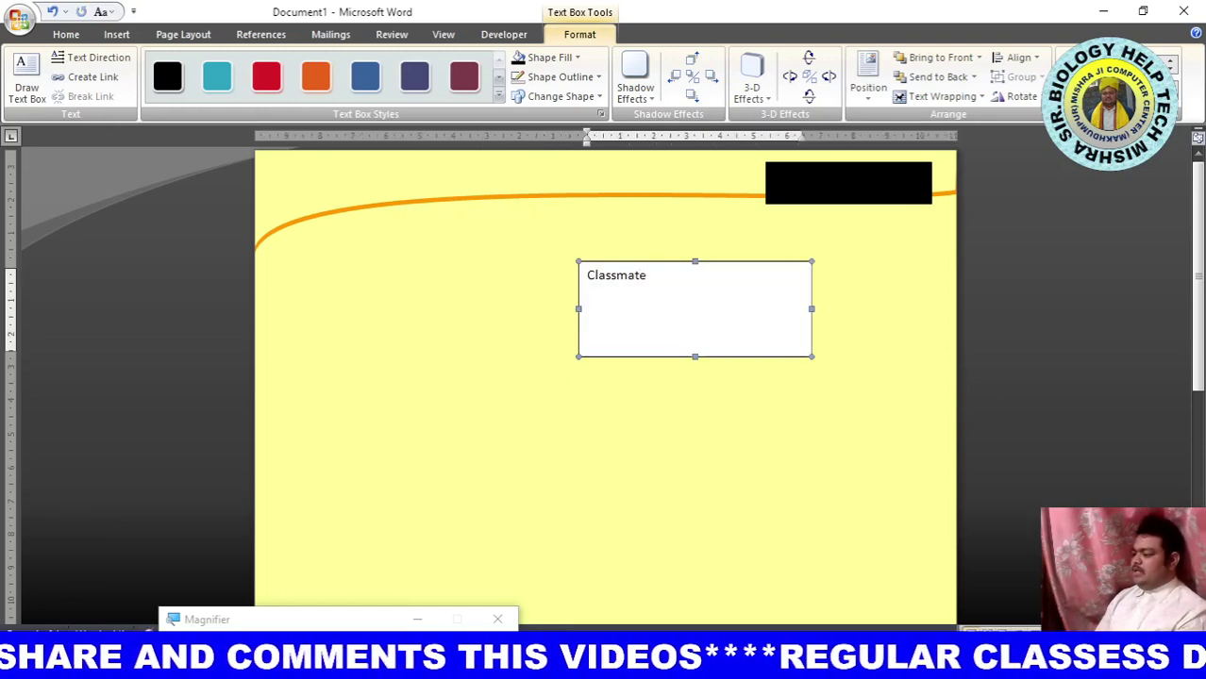
Enlarge the Classmate text to size 22 with repeated Grow Font.
left_click_drag(661, 349, 538, 278)
left_click(631, 234)
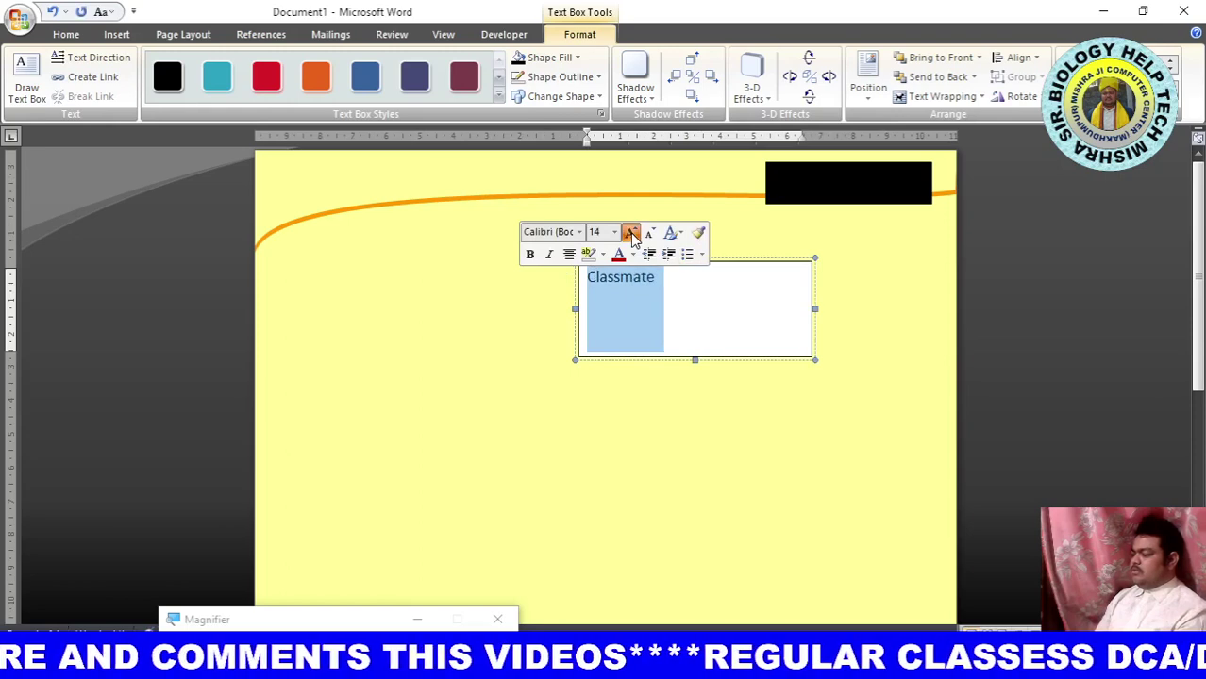
left_click(632, 234)
left_click(631, 234)
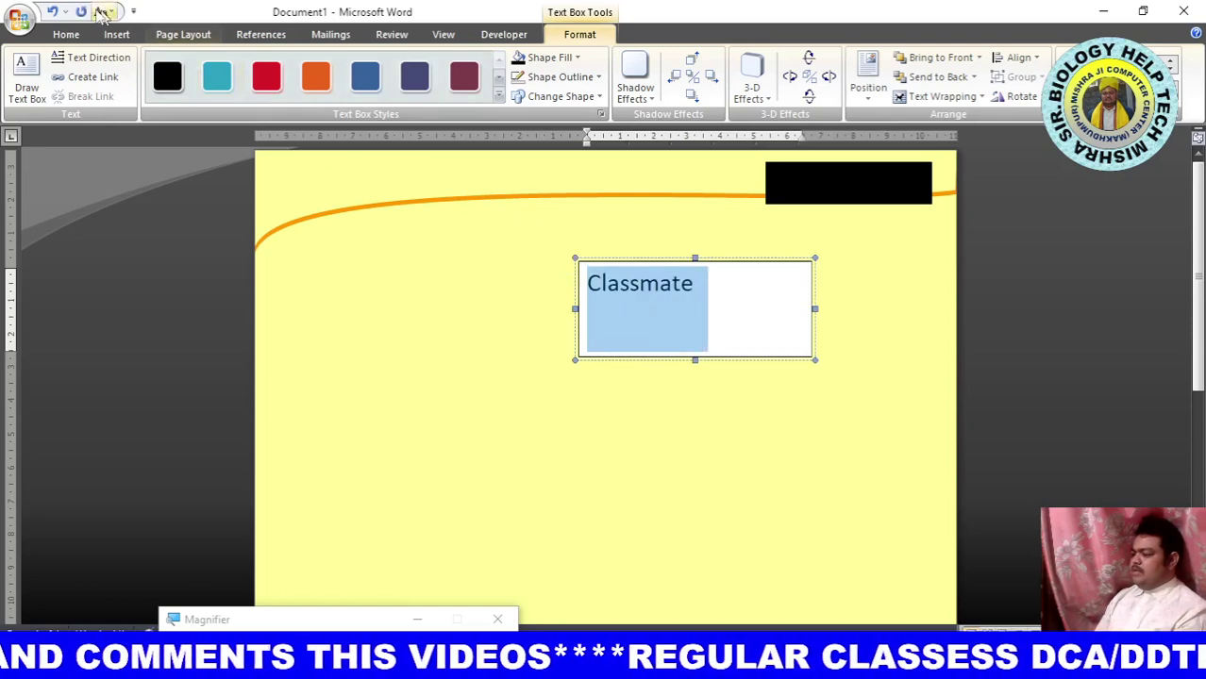
left_click(65, 34)
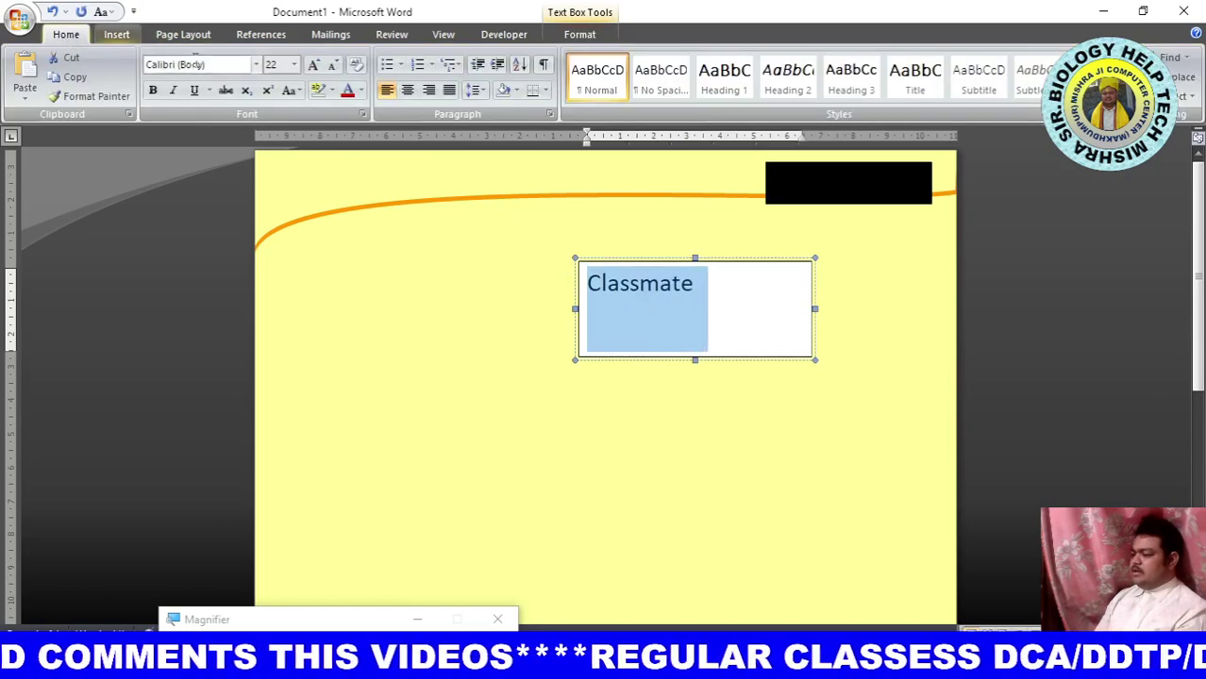
Switch the 'Classmate' text, kept at size 22, to the Ink Free font.
left_click(257, 68)
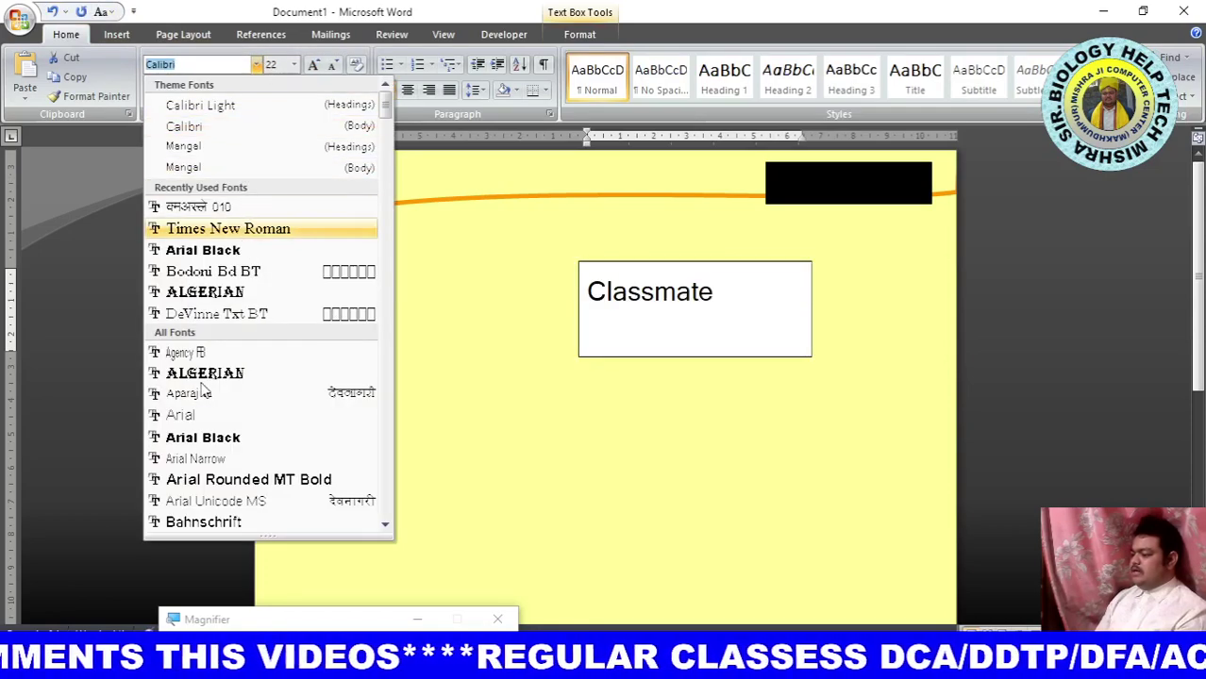
scroll(226, 374, "down", 4)
scroll(226, 374, "down", 1)
scroll(231, 368, "down", 4)
scroll(236, 359, "down", 2)
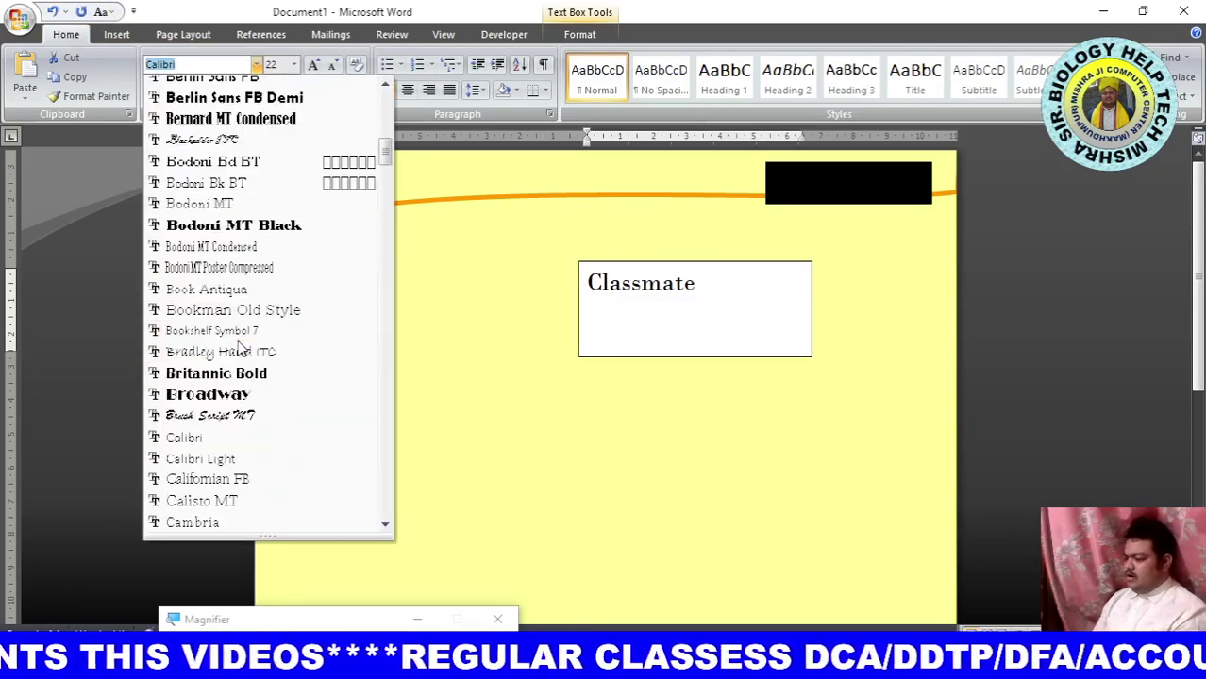
scroll(240, 349, "down", 2)
scroll(241, 349, "down", 1)
scroll(240, 349, "down", 3)
scroll(240, 349, "down", 1)
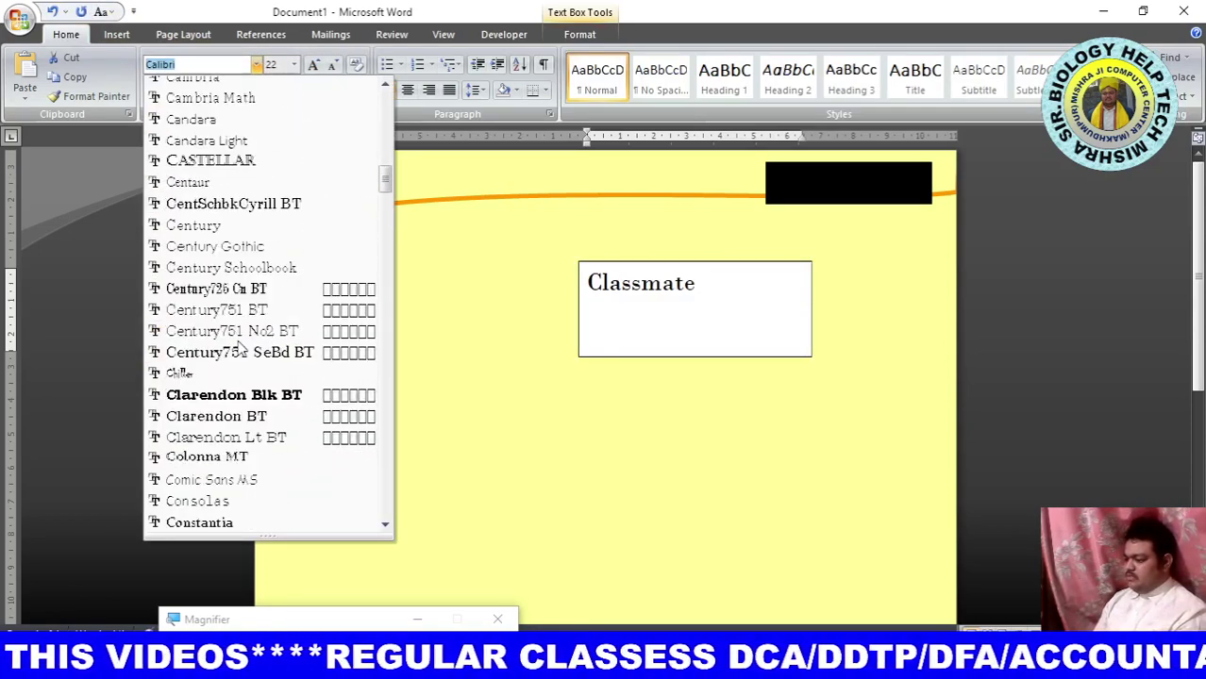
scroll(241, 350, "down", 1)
scroll(241, 349, "down", 3)
scroll(241, 349, "down", 4)
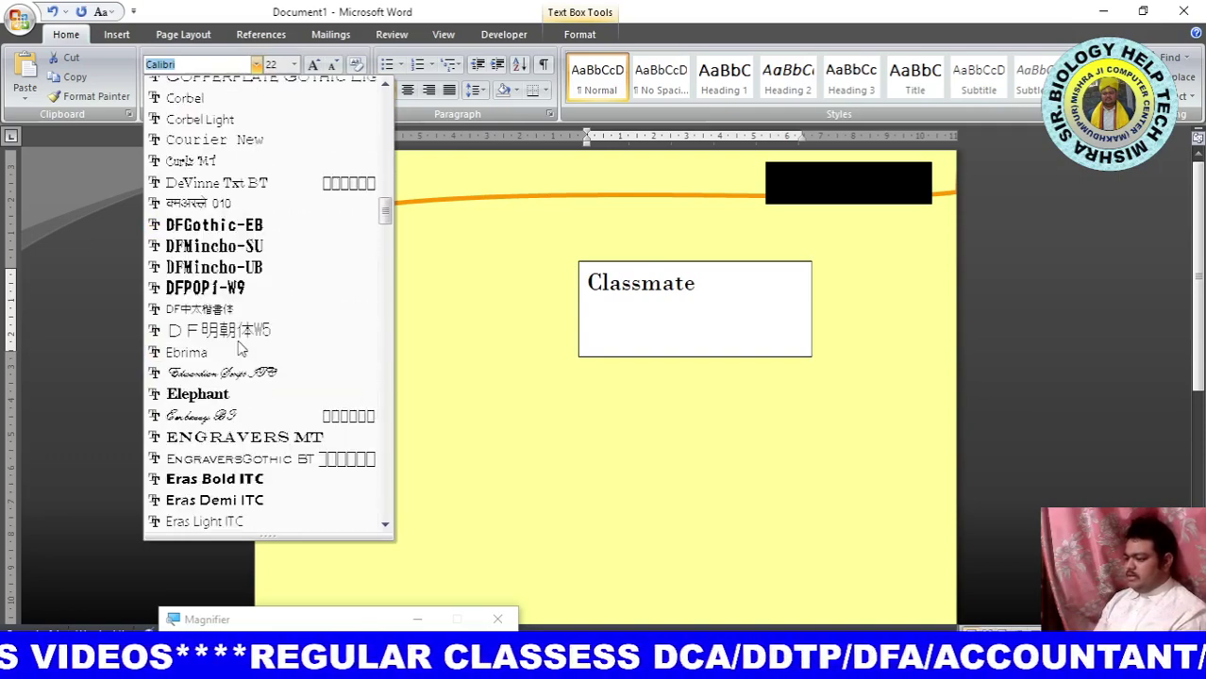
scroll(241, 349, "down", 1)
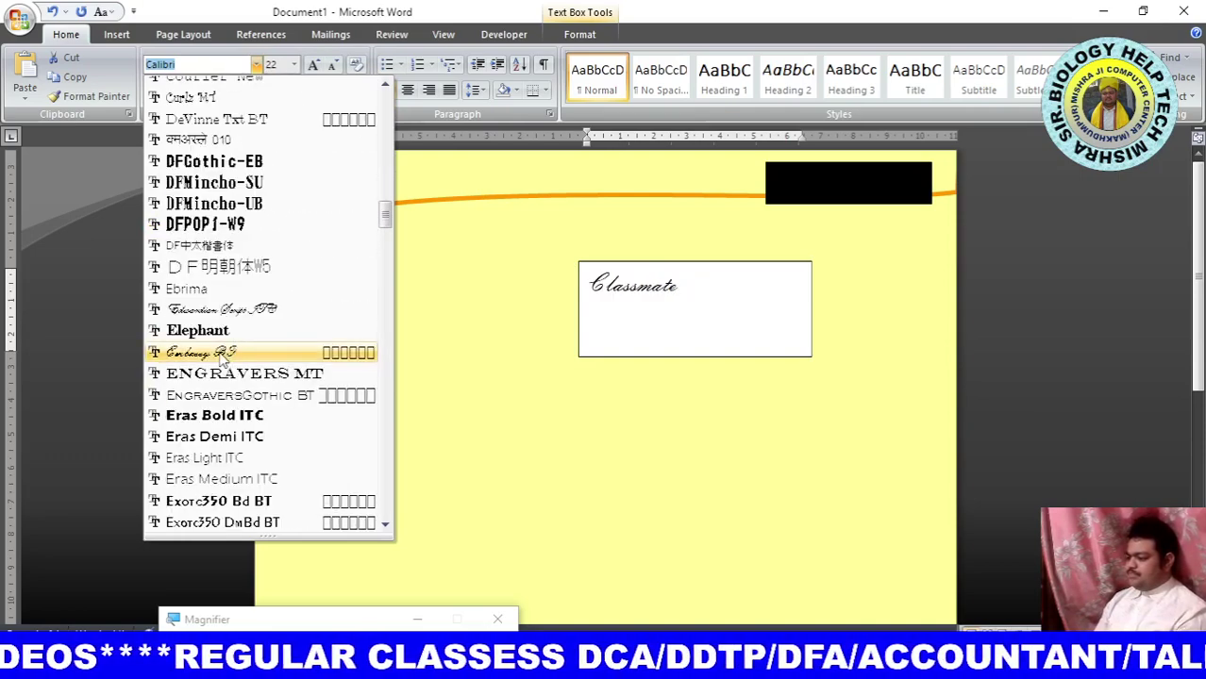
scroll(227, 359, "down", 1)
scroll(222, 358, "down", 3)
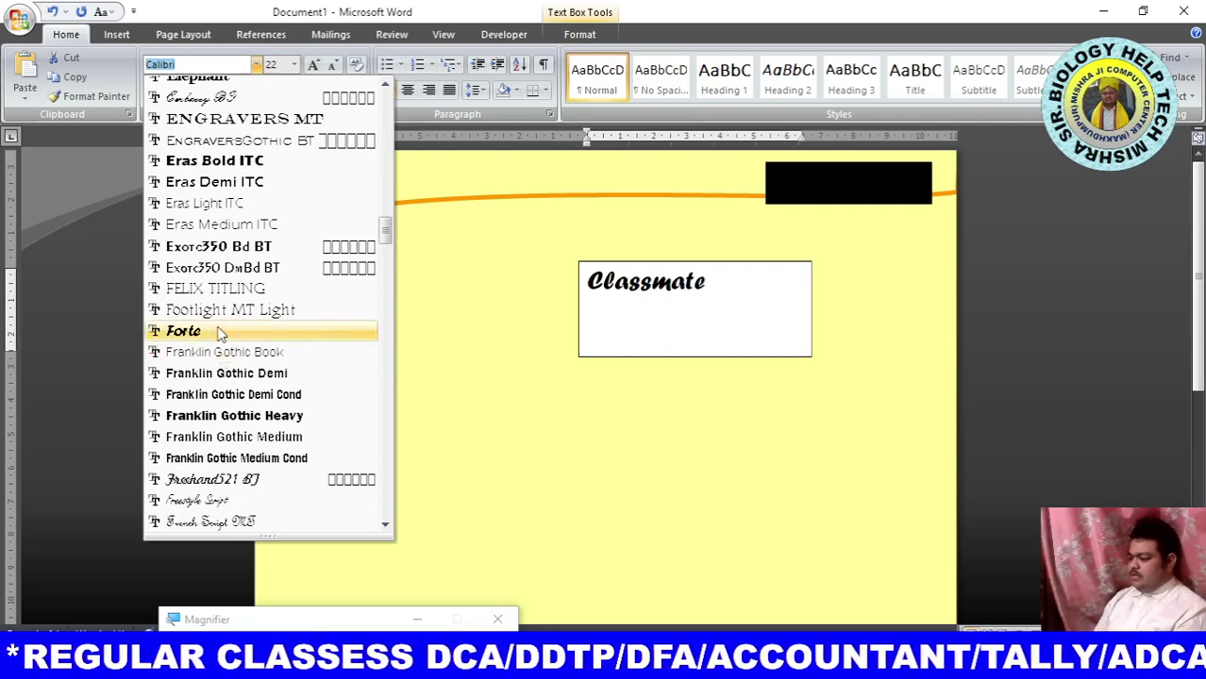
scroll(220, 335, "down", 1)
scroll(225, 341, "down", 1)
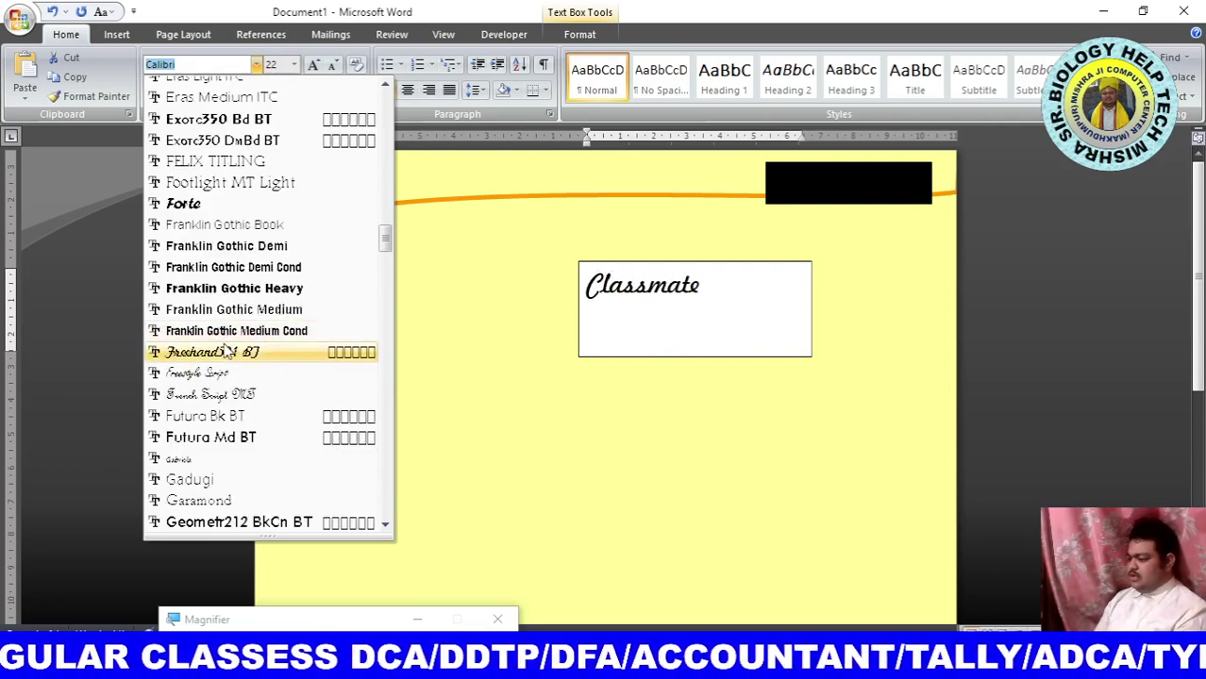
scroll(227, 351, "down", 2)
scroll(227, 352, "down", 2)
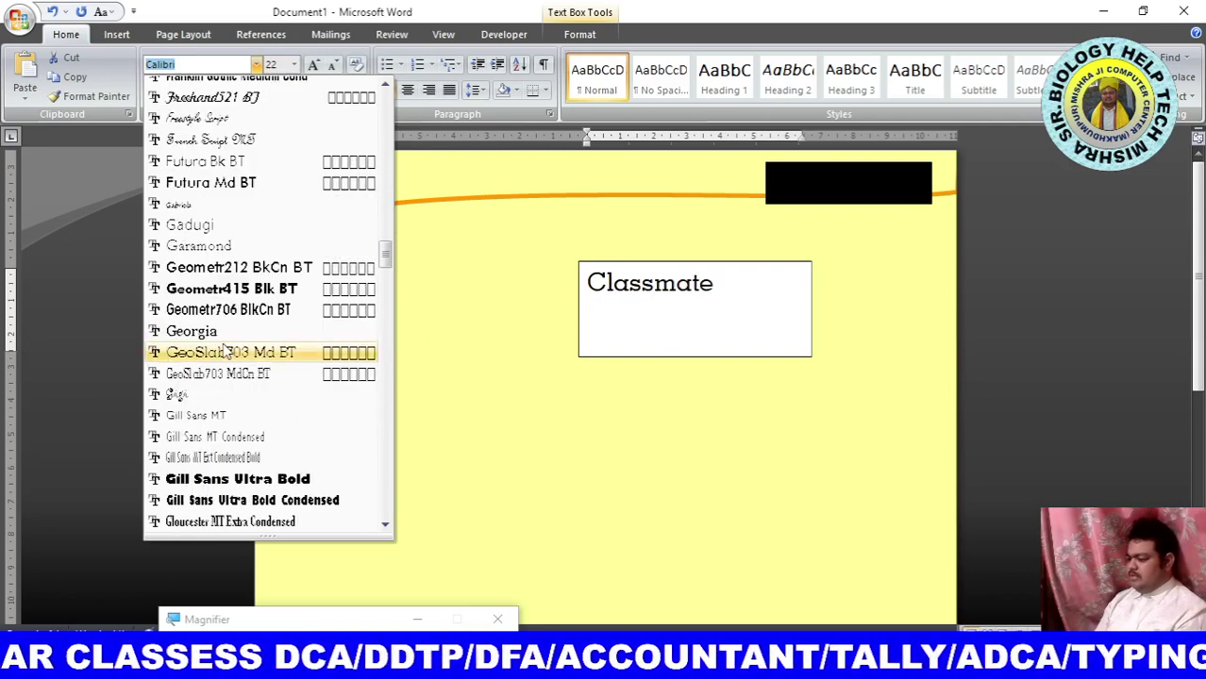
scroll(225, 352, "down", 1)
scroll(224, 351, "down", 2)
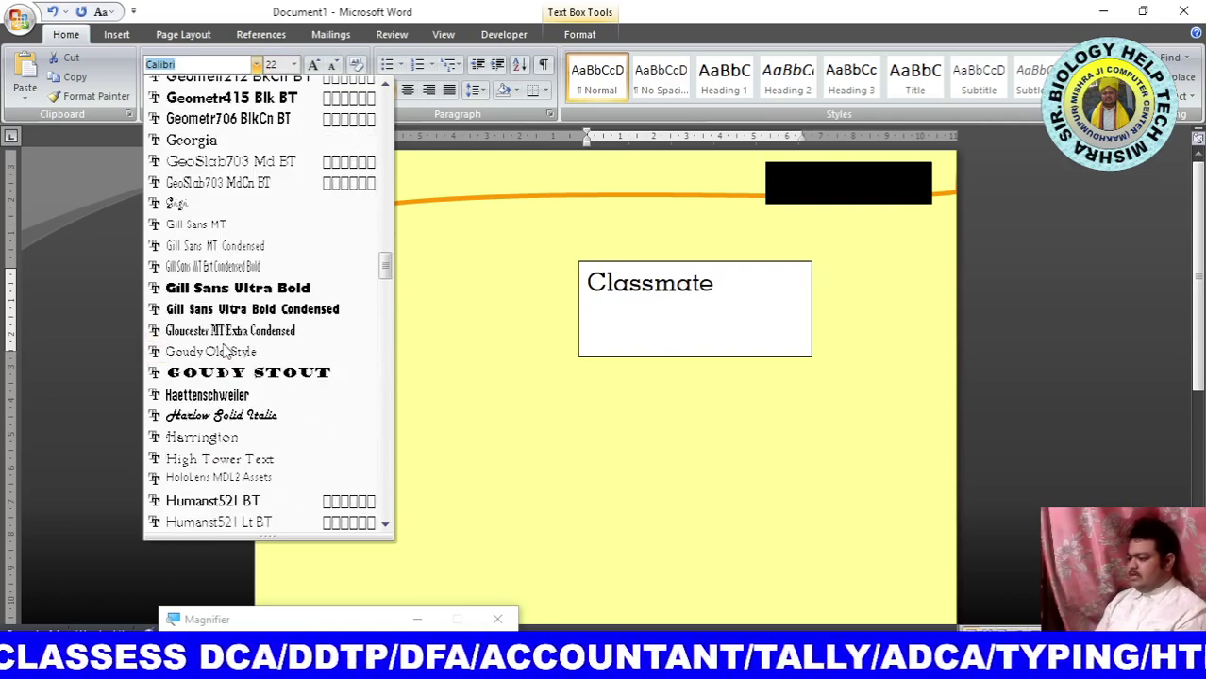
scroll(225, 351, "down", 1)
scroll(215, 364, "down", 2)
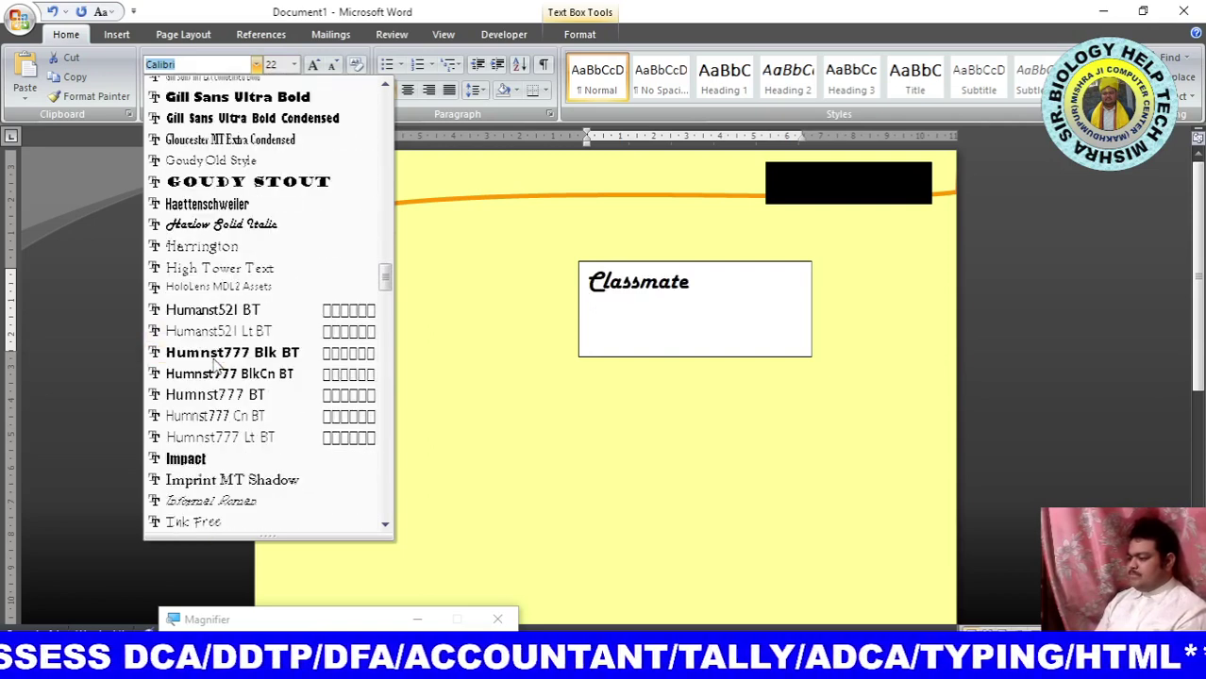
scroll(215, 364, "down", 2)
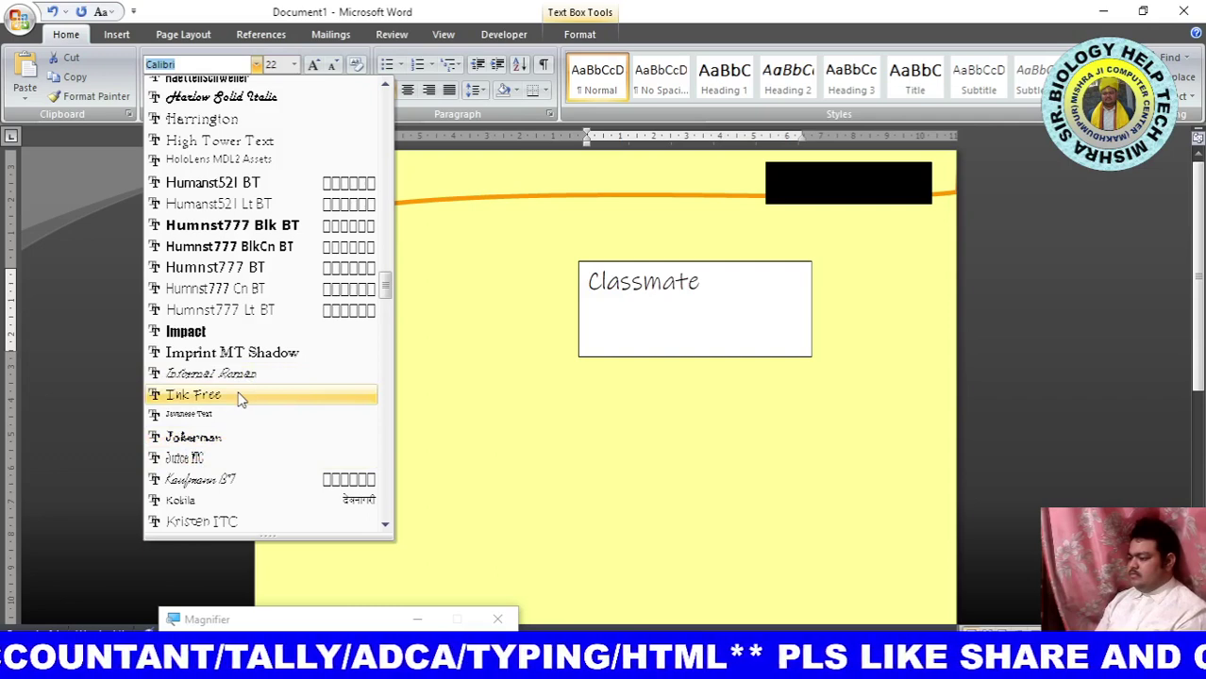
left_click(240, 399)
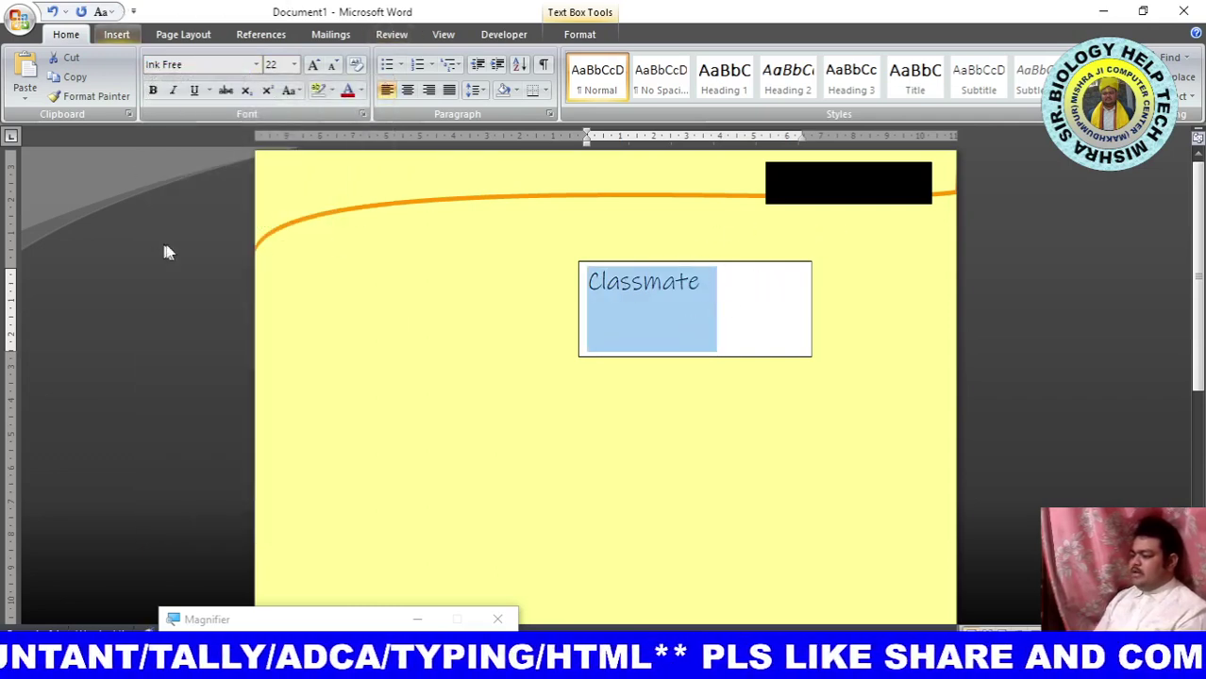
Make 'Classmate' bold and white, then shorten the text box's height.
left_click(152, 89)
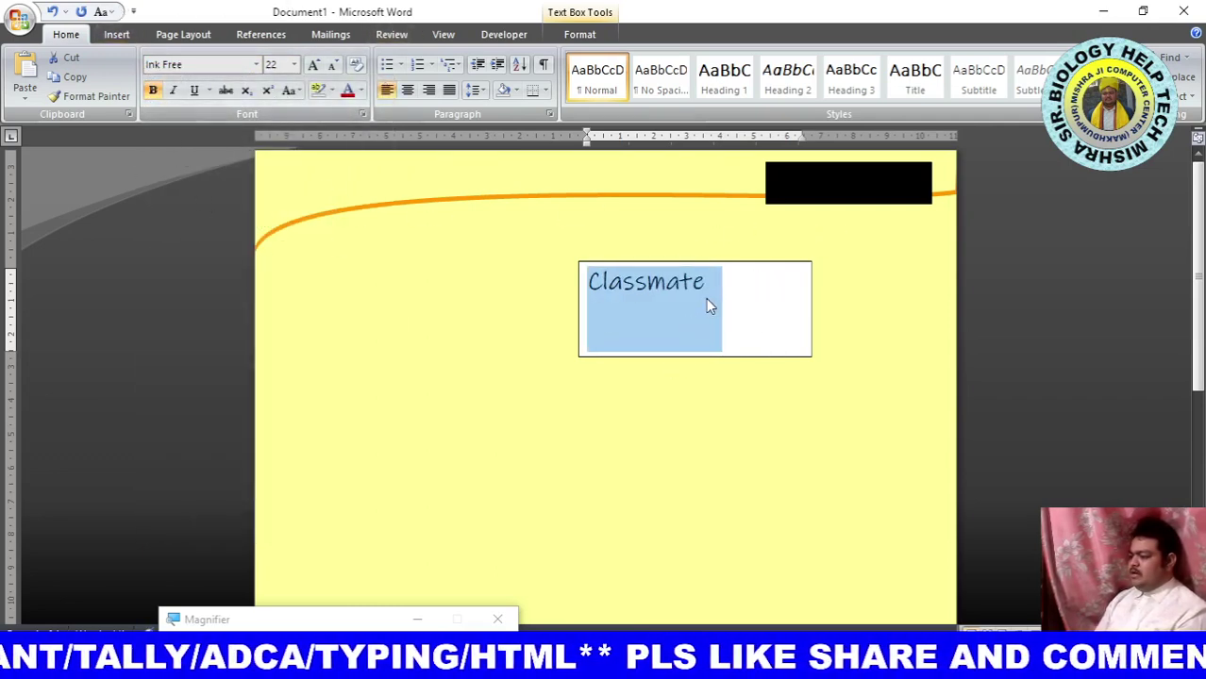
left_click(361, 92)
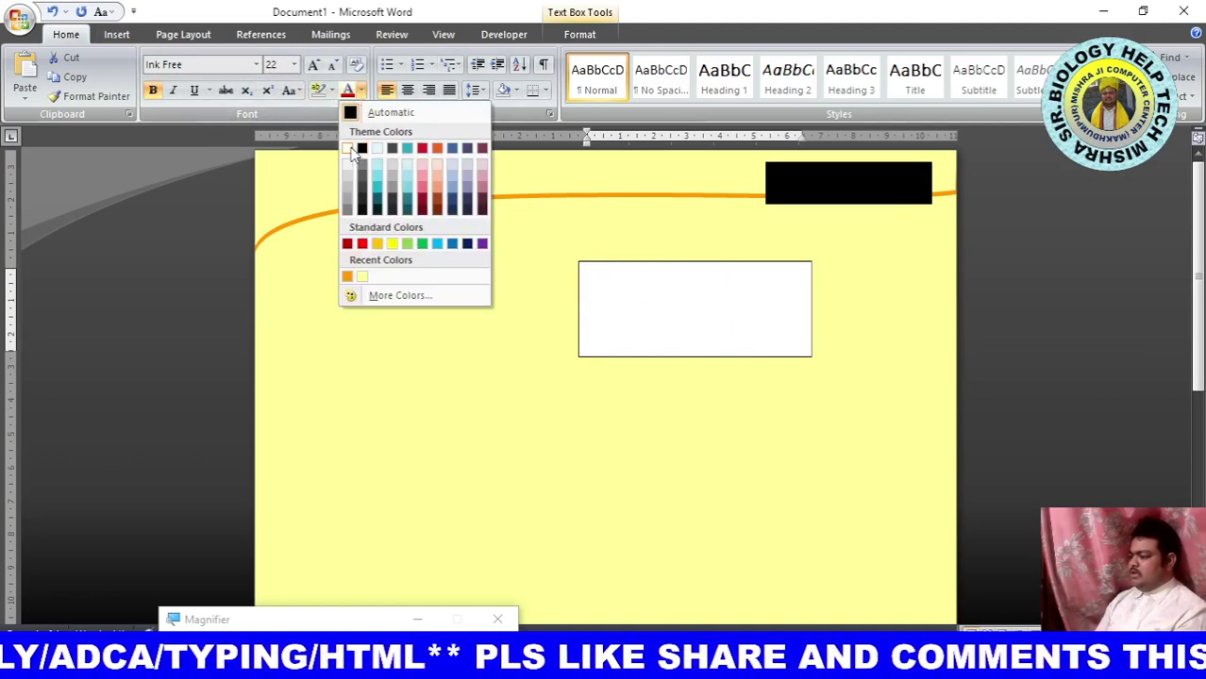
left_click(348, 151)
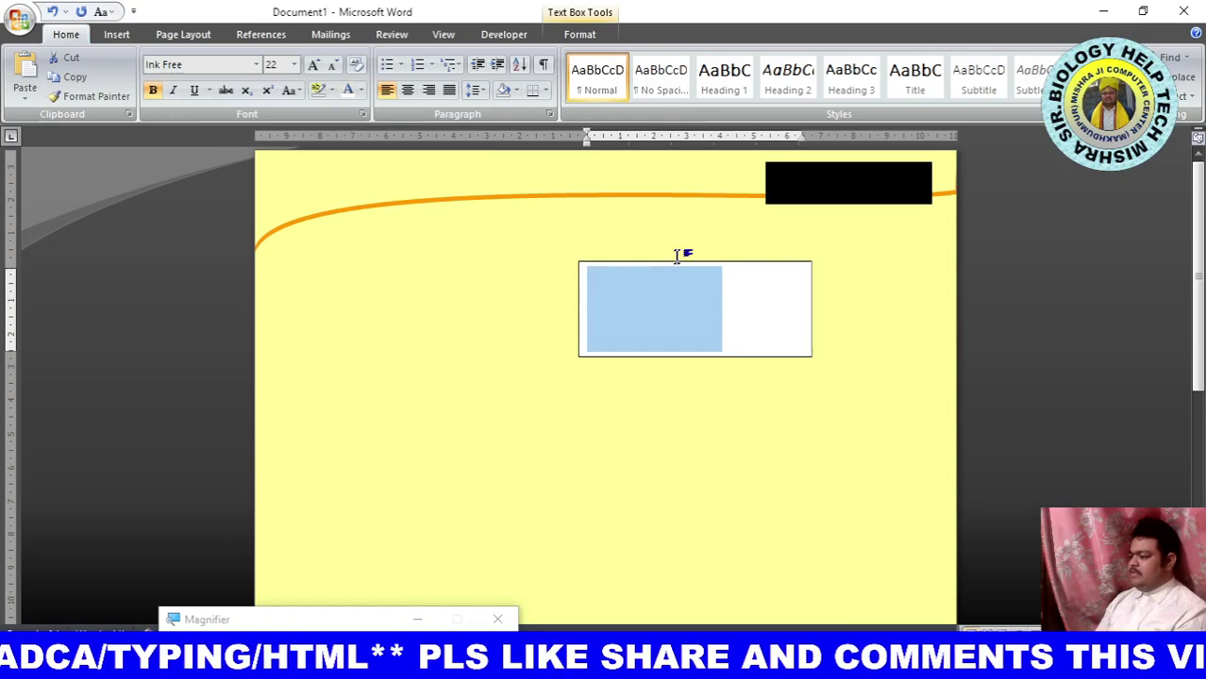
left_click(745, 262)
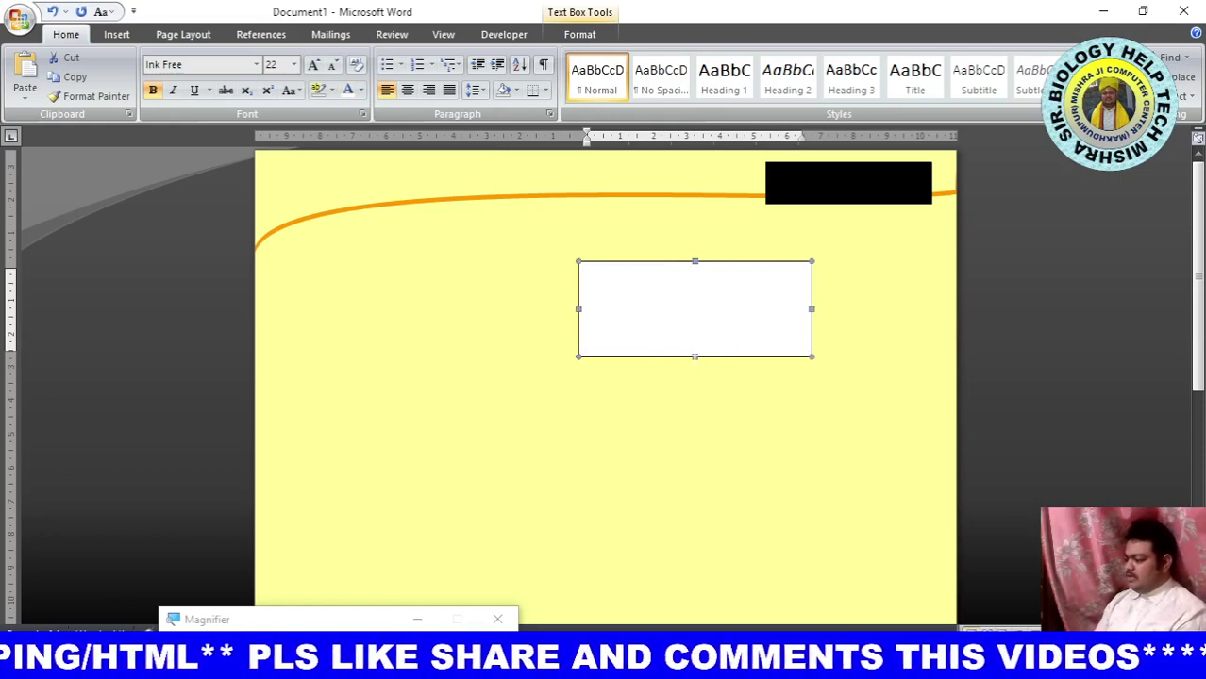
mouse_move(695, 356)
left_mouse_down()
mouse_move(722, 302)
mouse_move(890, 167)
left_mouse_up()
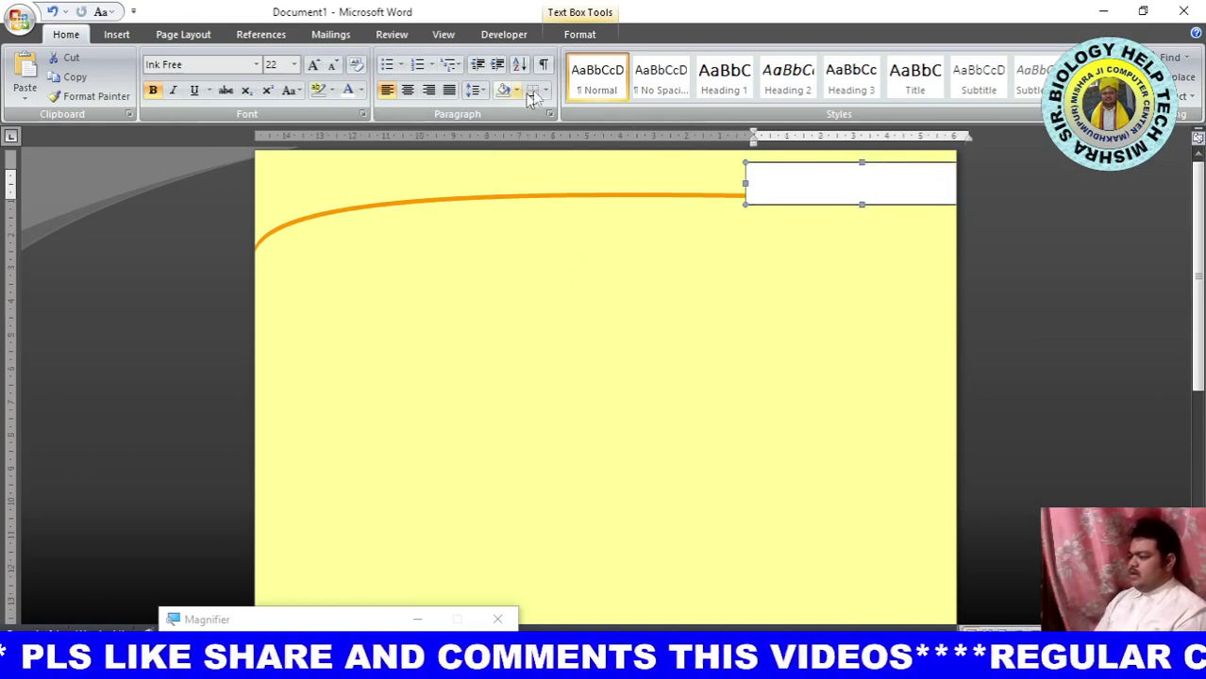
Give the Classmate text box No Fill so its background is transparent.
left_click(580, 35)
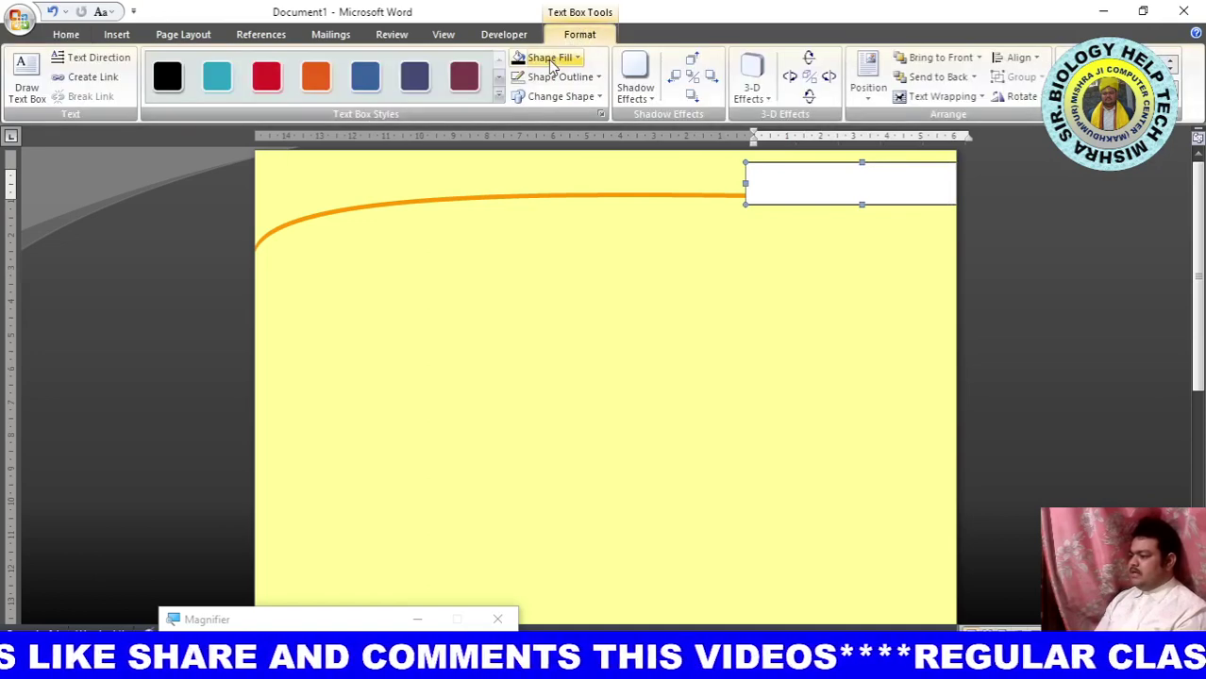
left_click(552, 59)
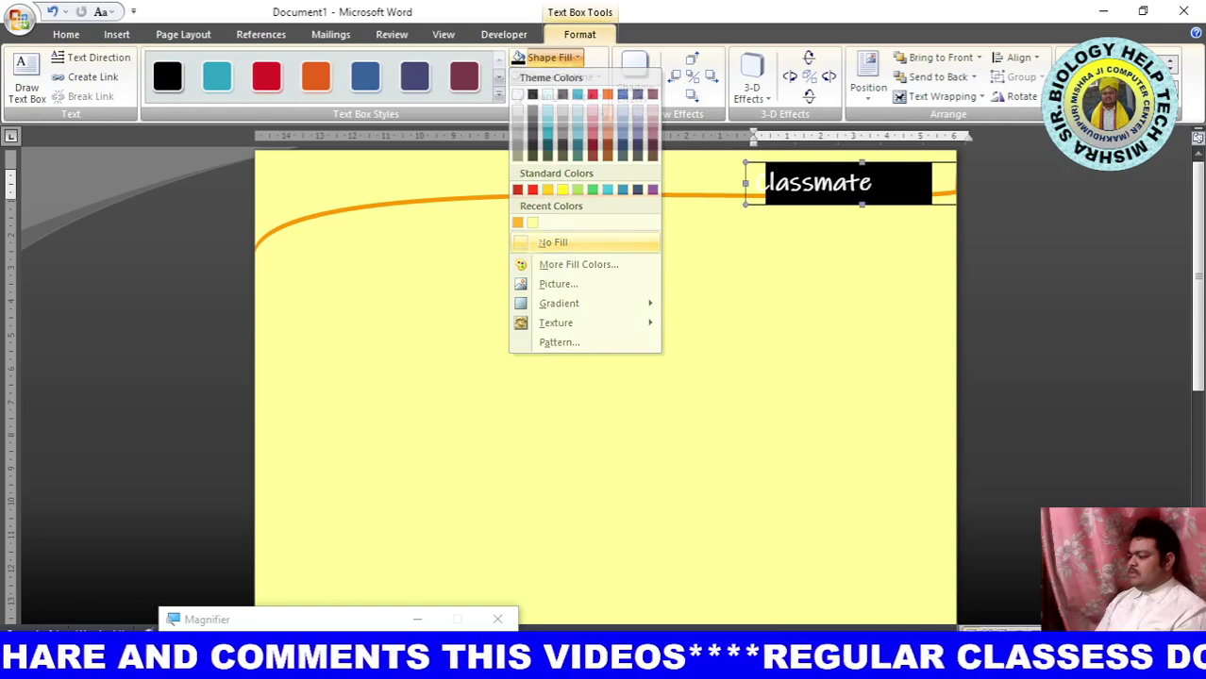
left_click(534, 245)
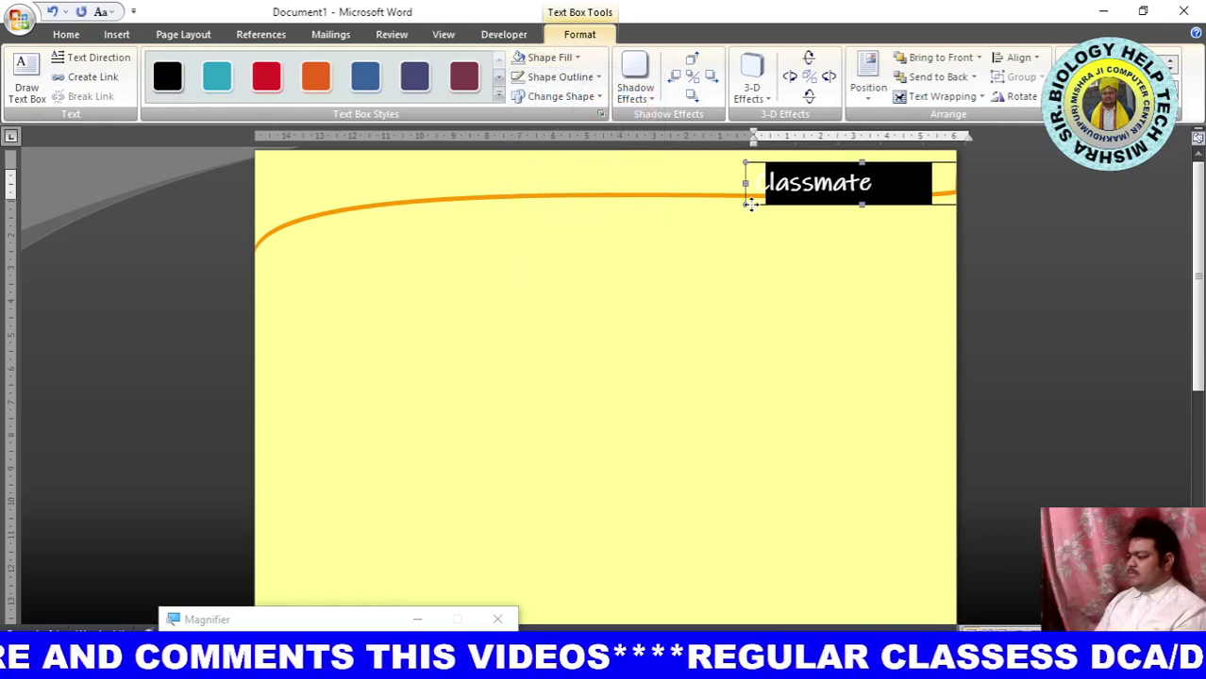
left_click_drag(750, 205, 616, 331)
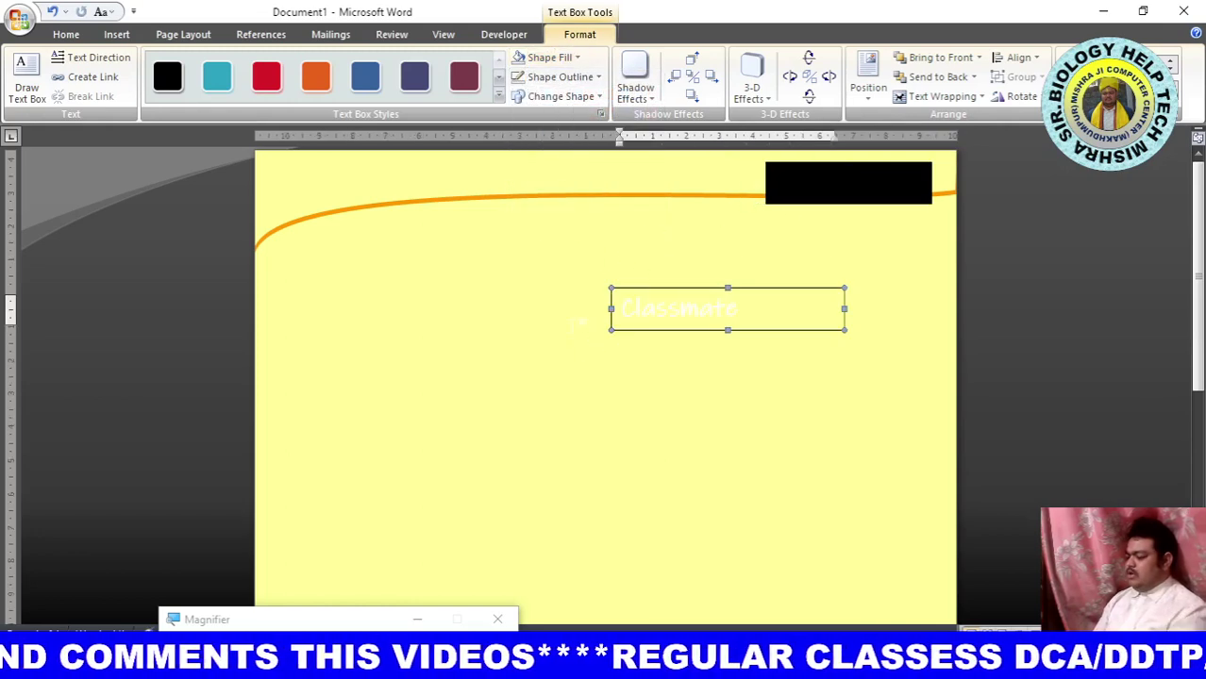
key("ctrl+z")
key("ctrl+z")
key("ctrl+z")
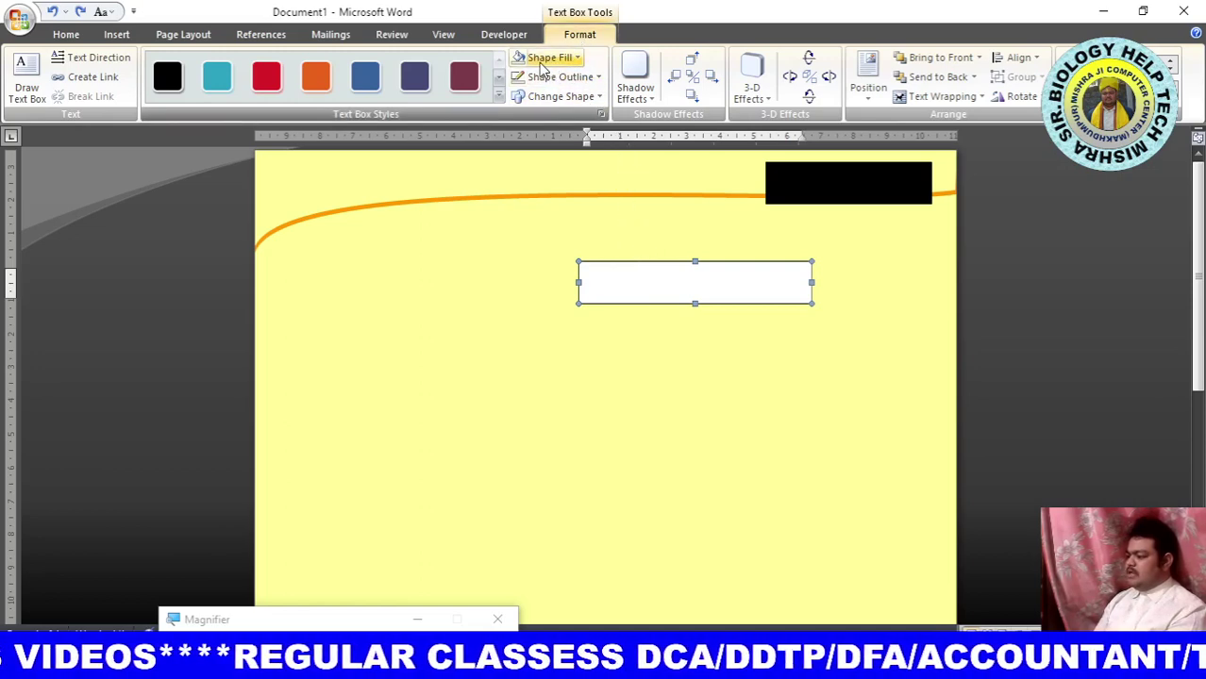
left_click(542, 60)
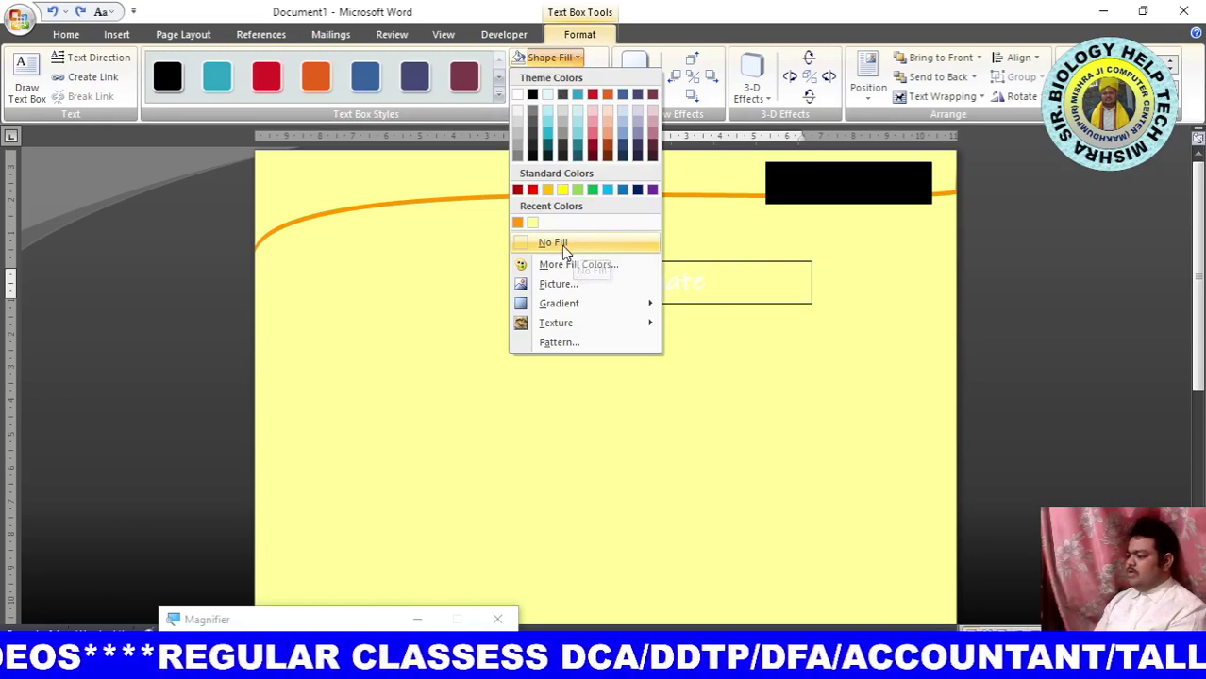
left_click(578, 243)
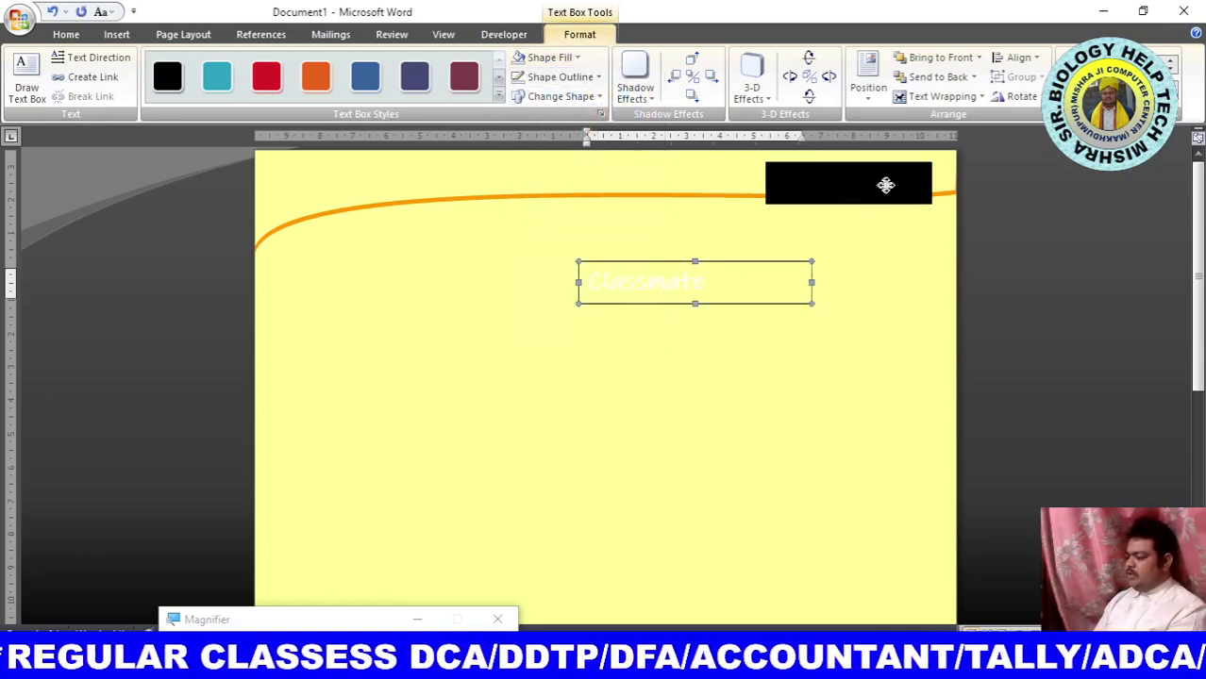
Move the Classmate box onto the black rectangle, nudging it right and up into place.
left_click_drag(648, 304, 807, 213)
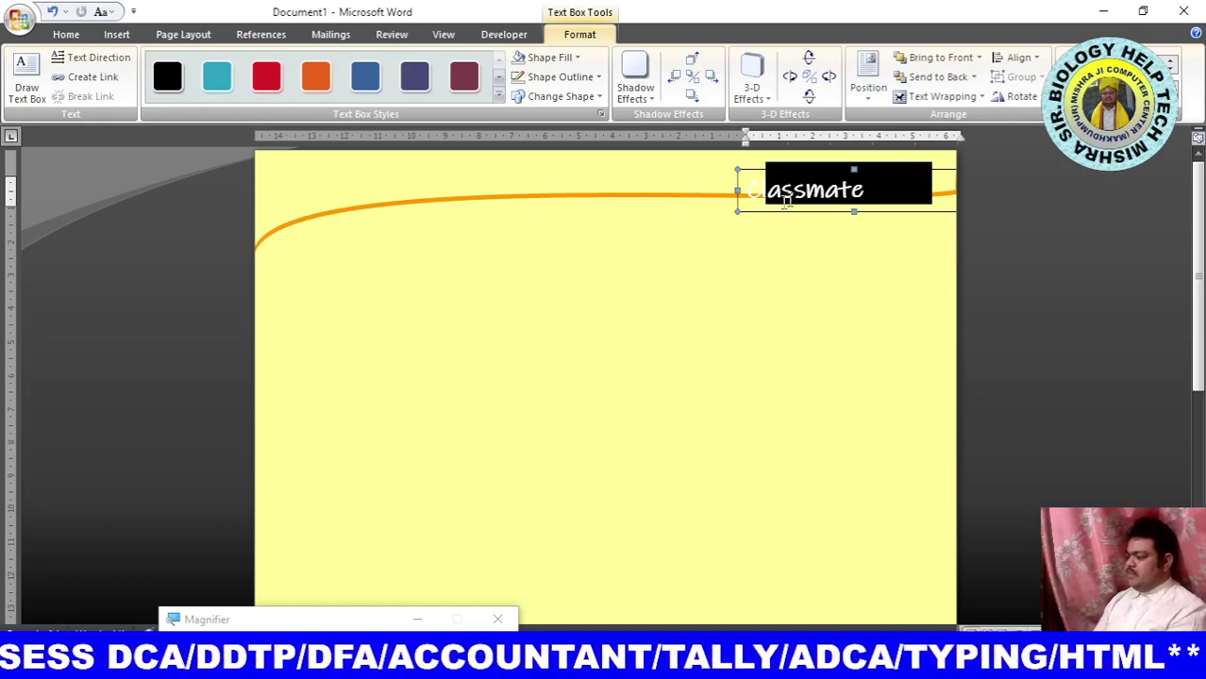
key("Right")
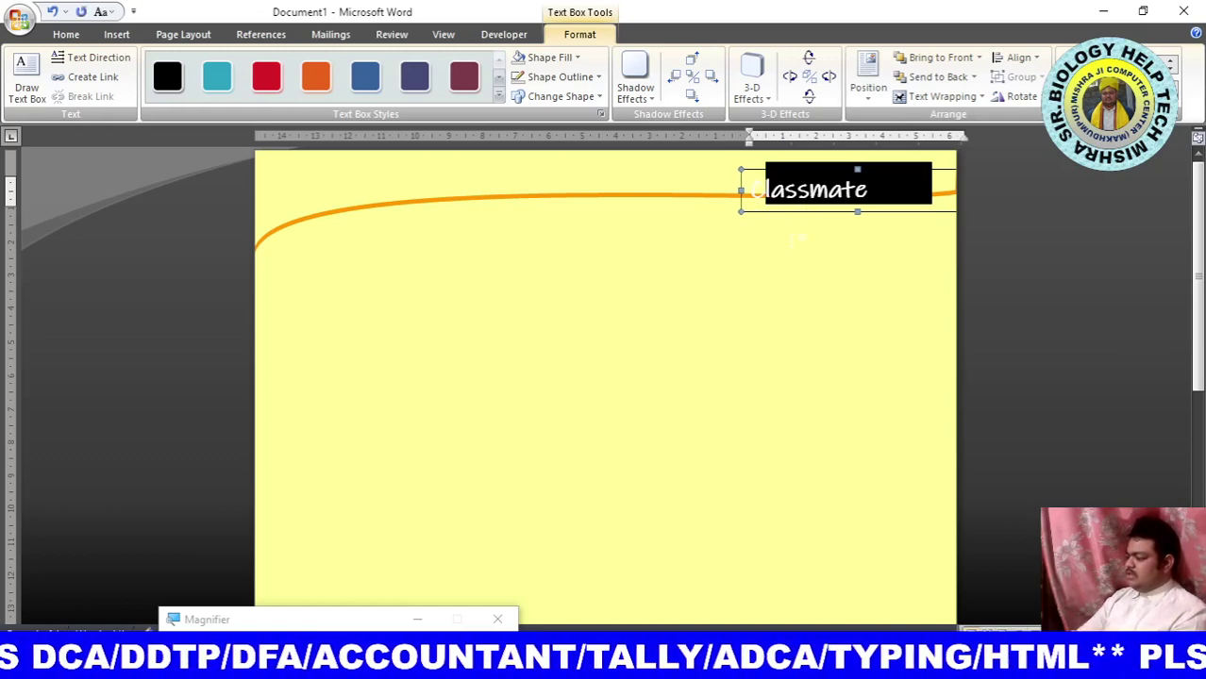
key("Right")
key("Right")
key("Right")
key("Right")
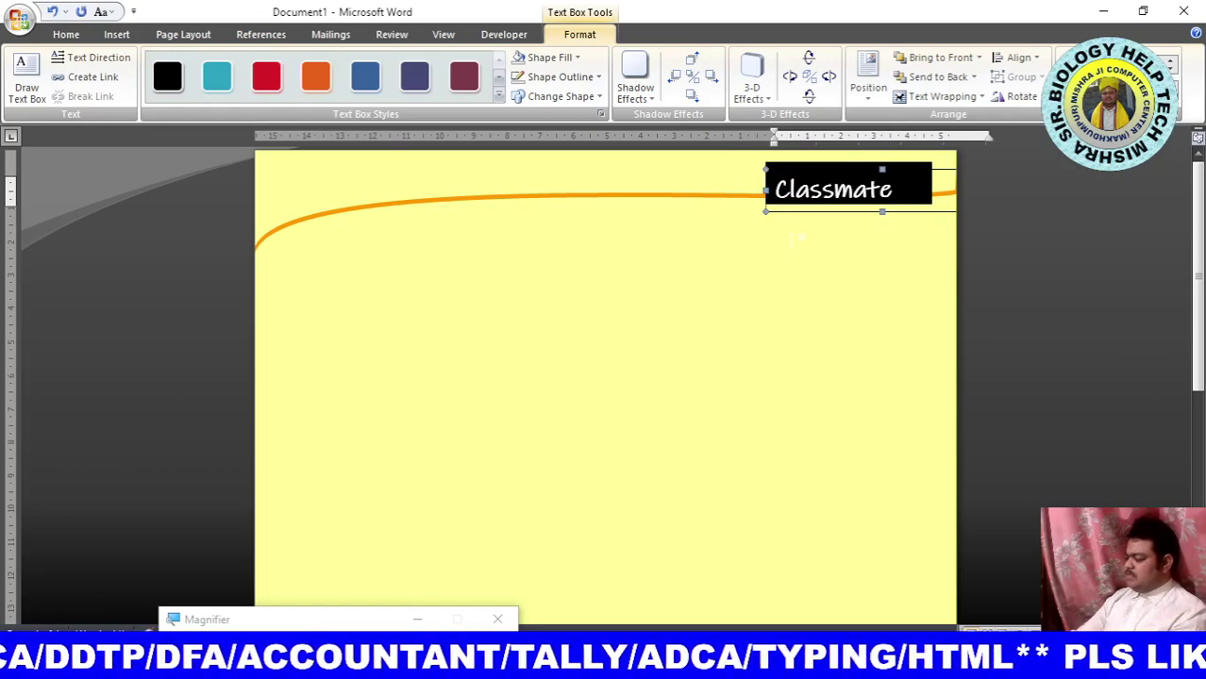
key("Up")
key("Up")
key("Up")
key("Up")
key("Up")
key("Up")
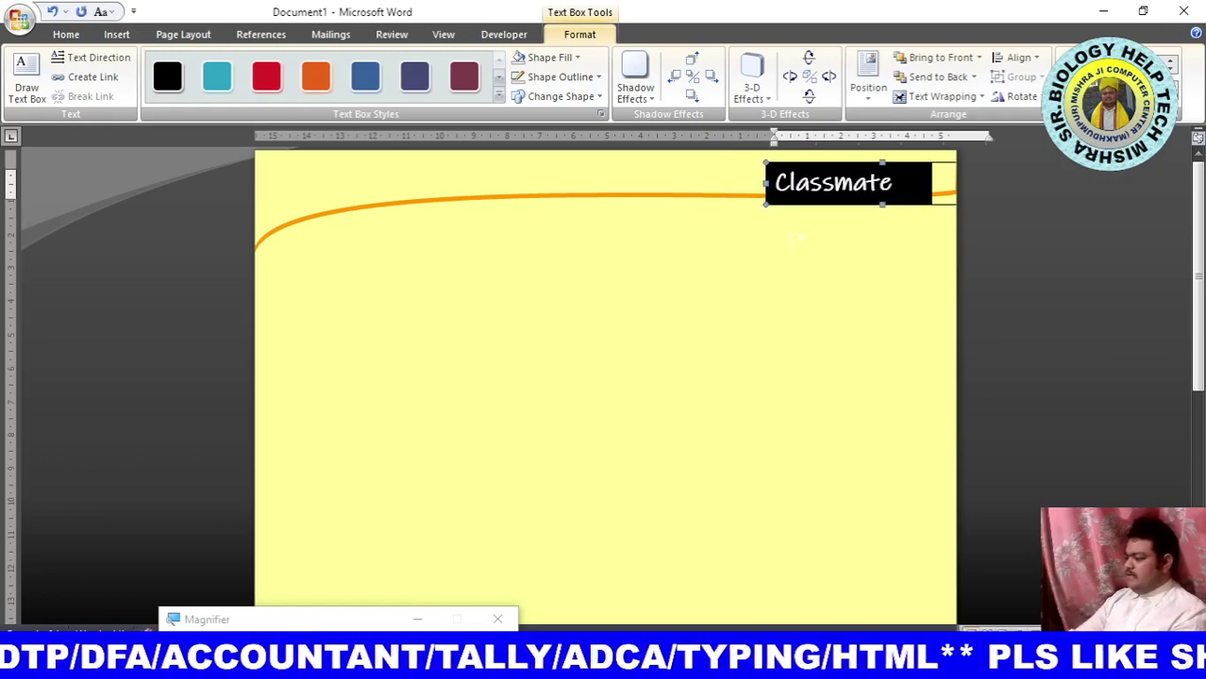
key("ctrl+Right")
key("ctrl+Right")
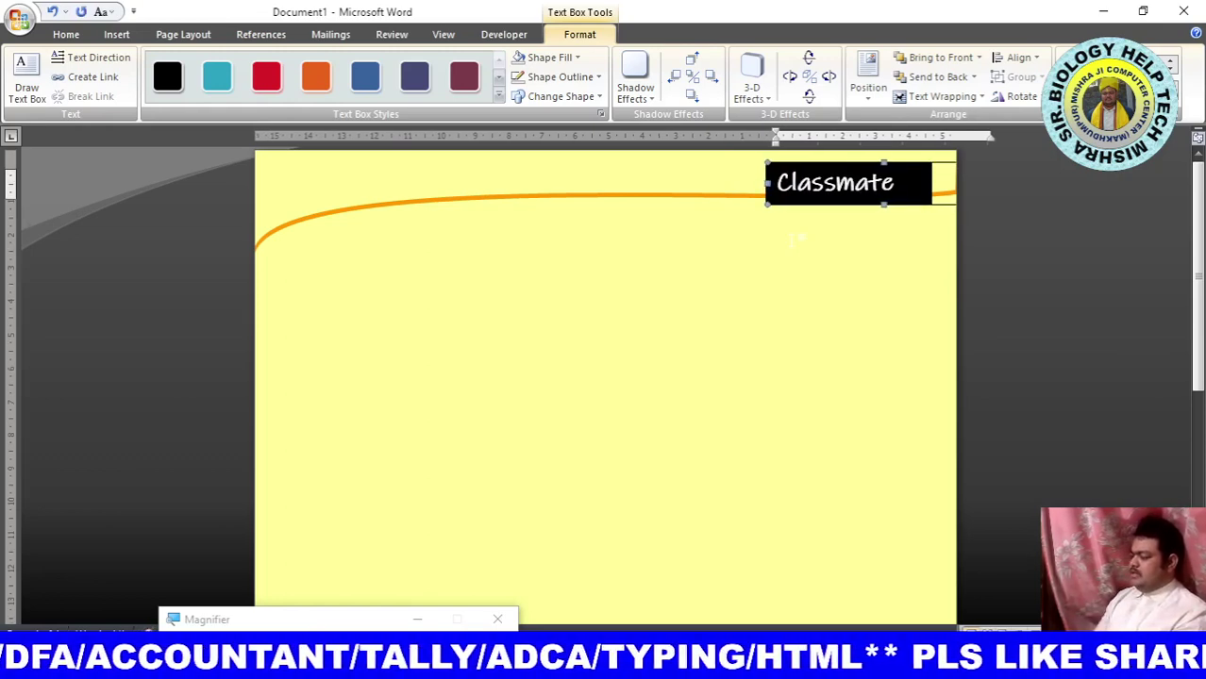
Enlarge the Classmate text to size 24 with Grow Font.
left_click_drag(895, 183, 775, 183)
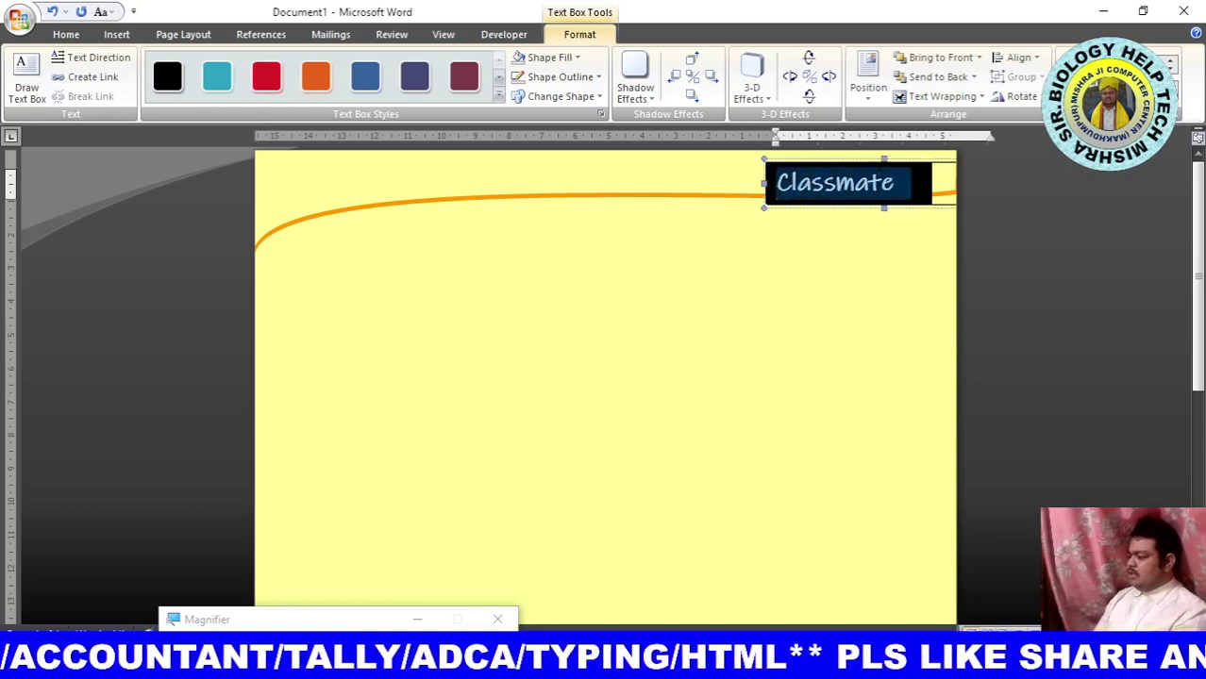
left_click(885, 148)
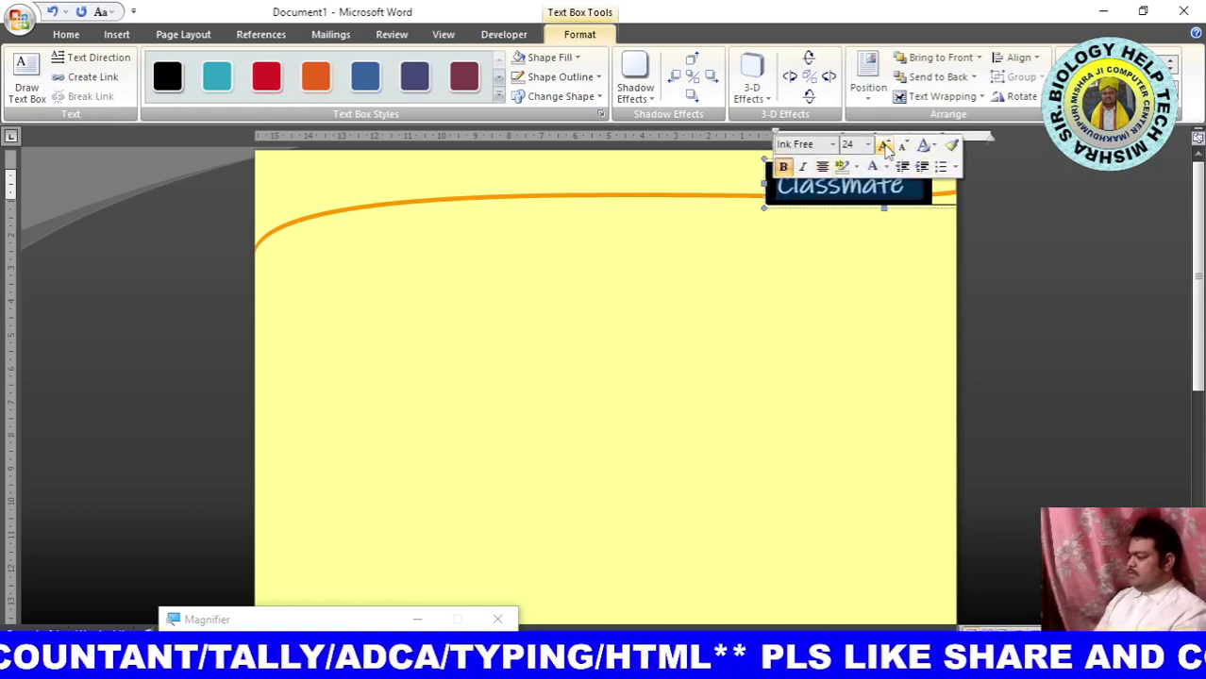
left_click(932, 184)
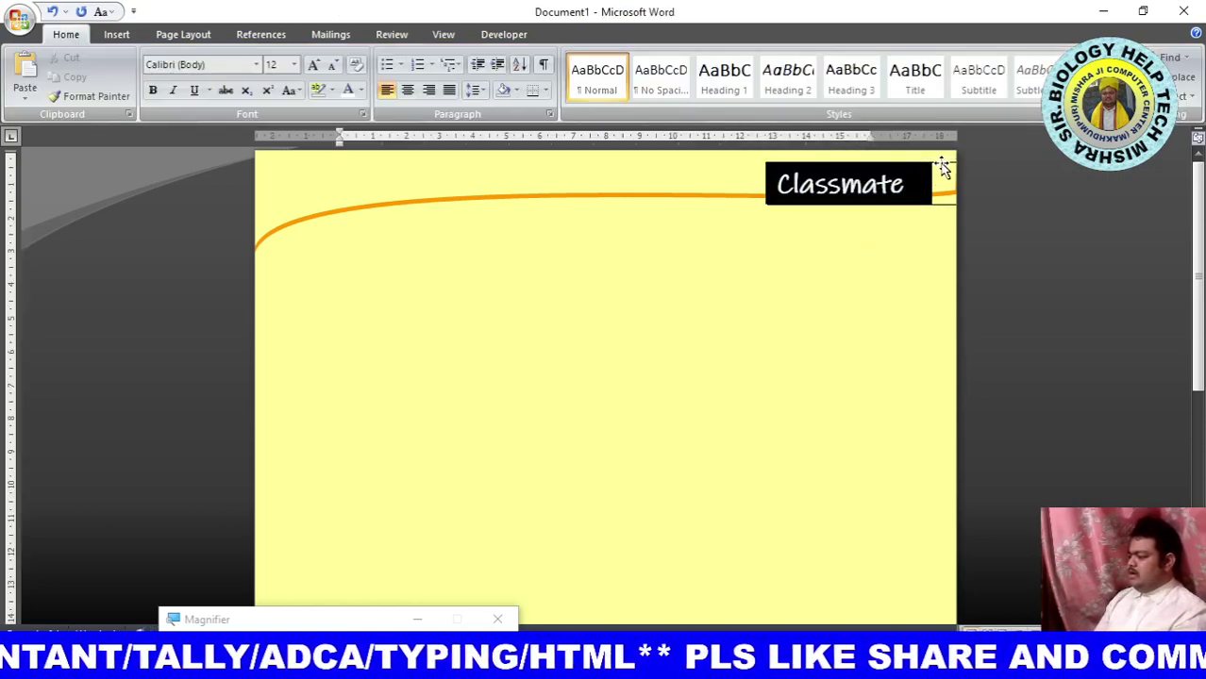
left_click(945, 166)
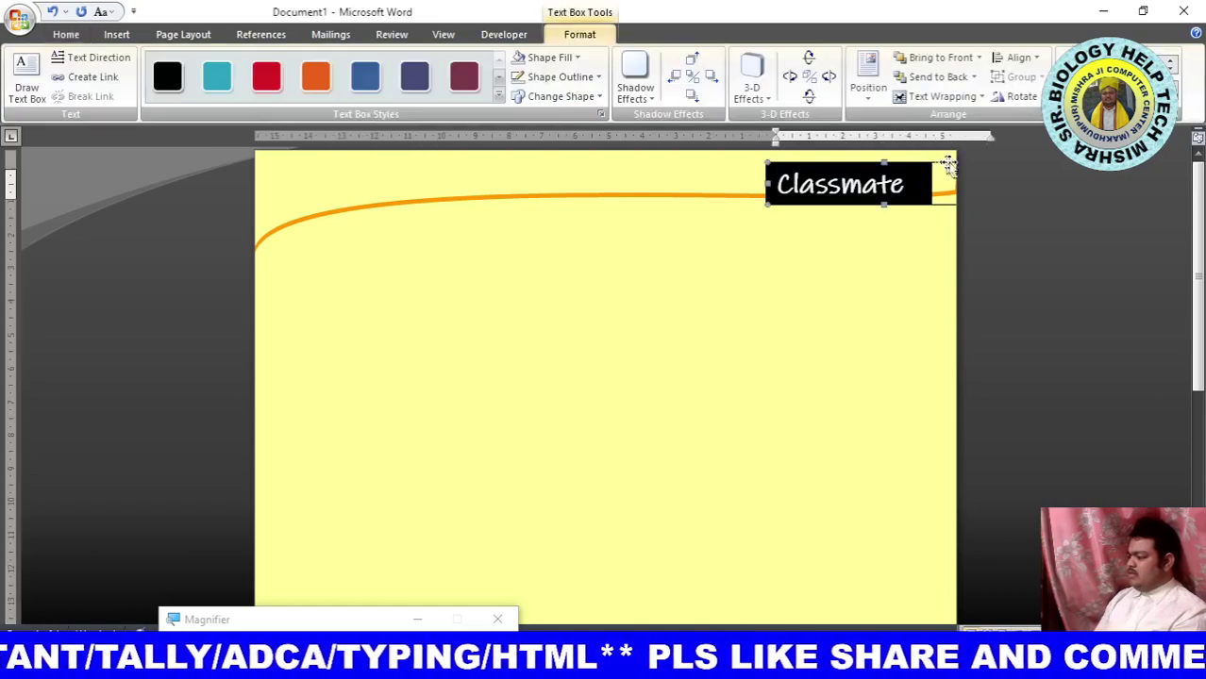
Set the Classmate text box to No Outline, undoing an accidental keystroke.
left_click(564, 78)
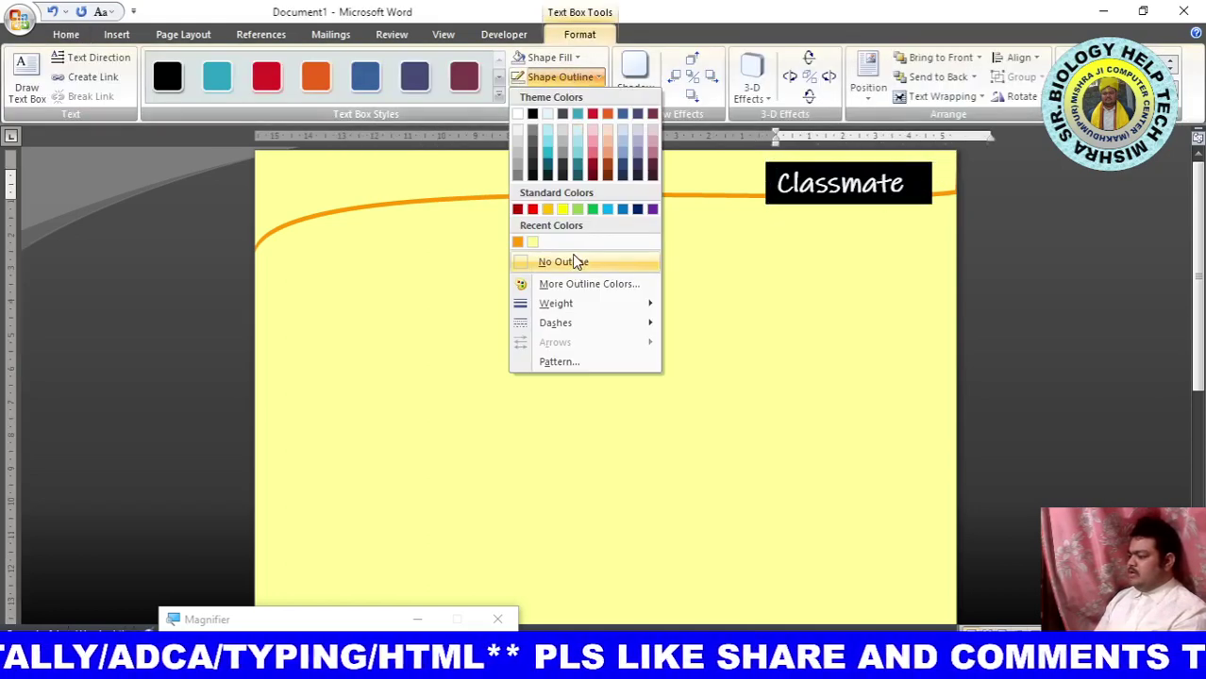
left_click(575, 261)
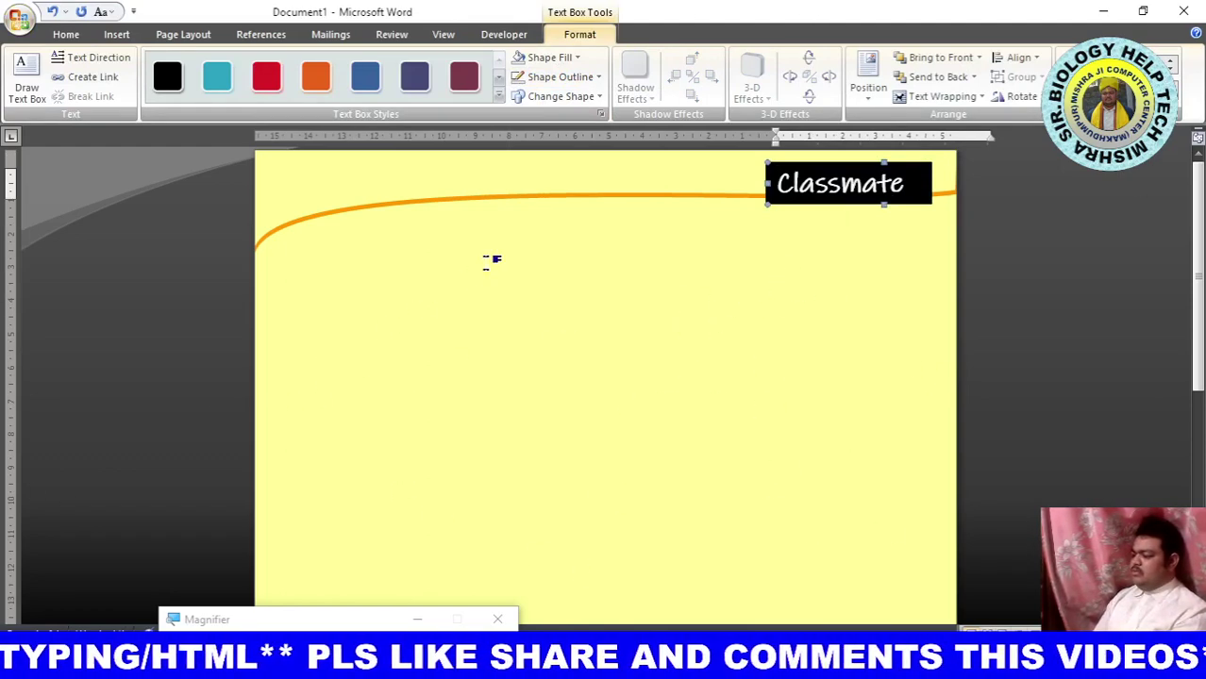
type("3")
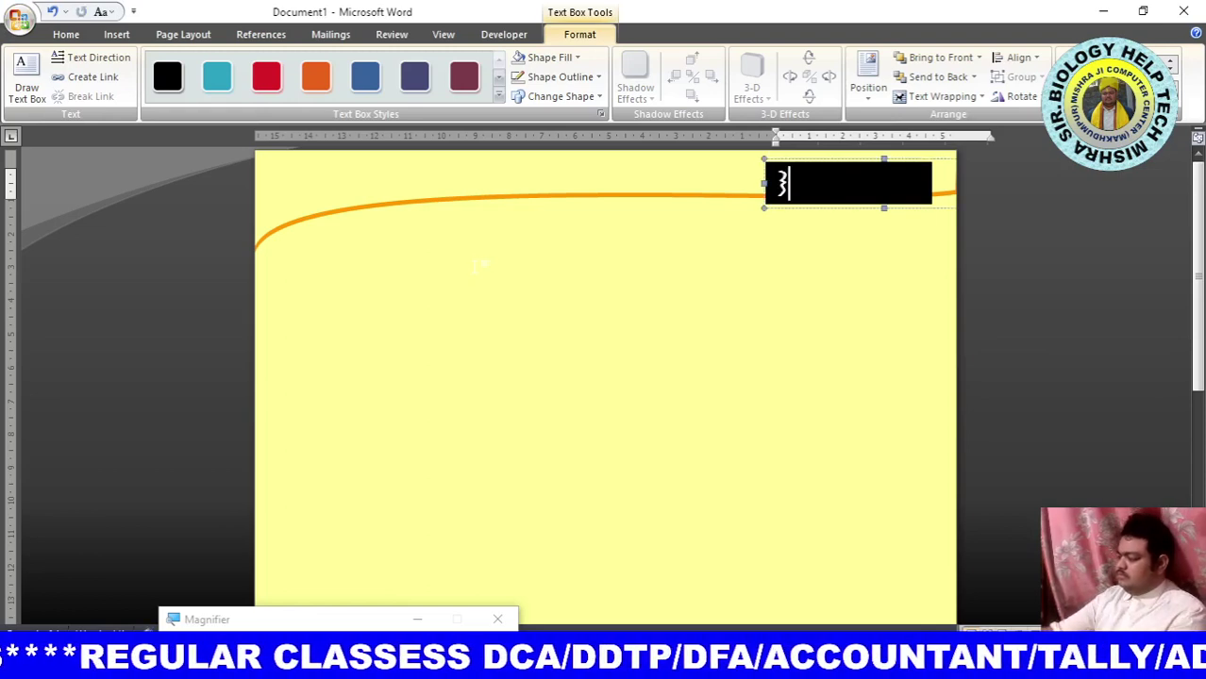
key("ctrl+z")
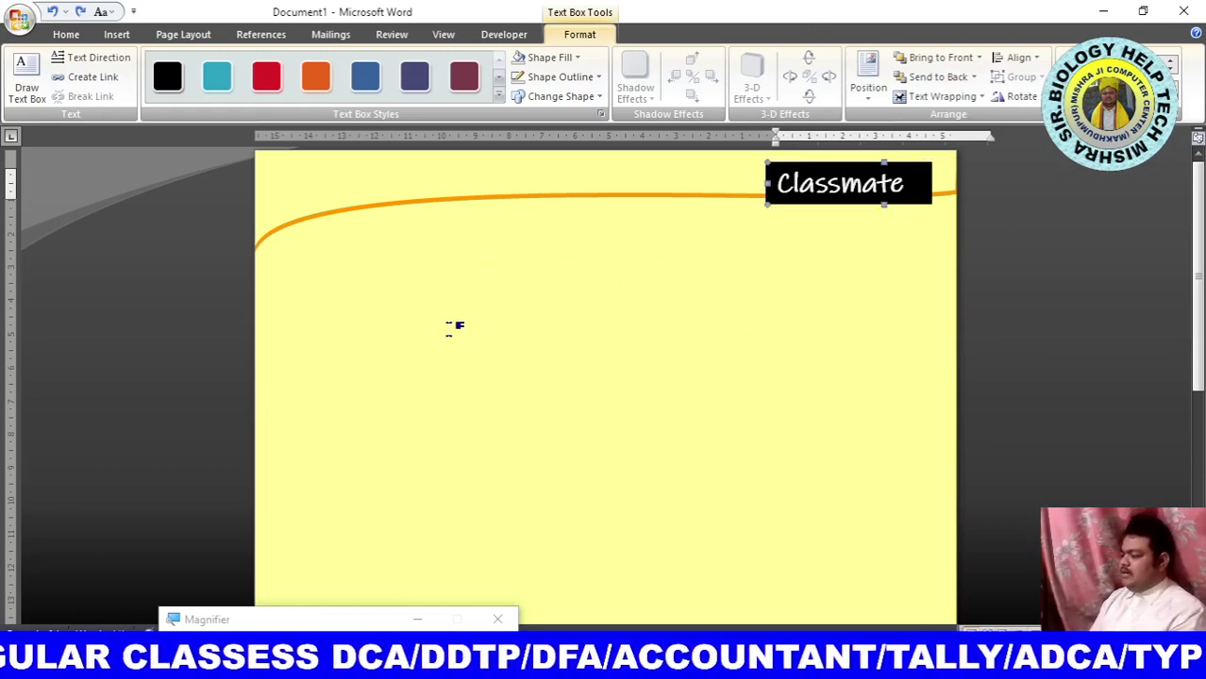
left_click(451, 325)
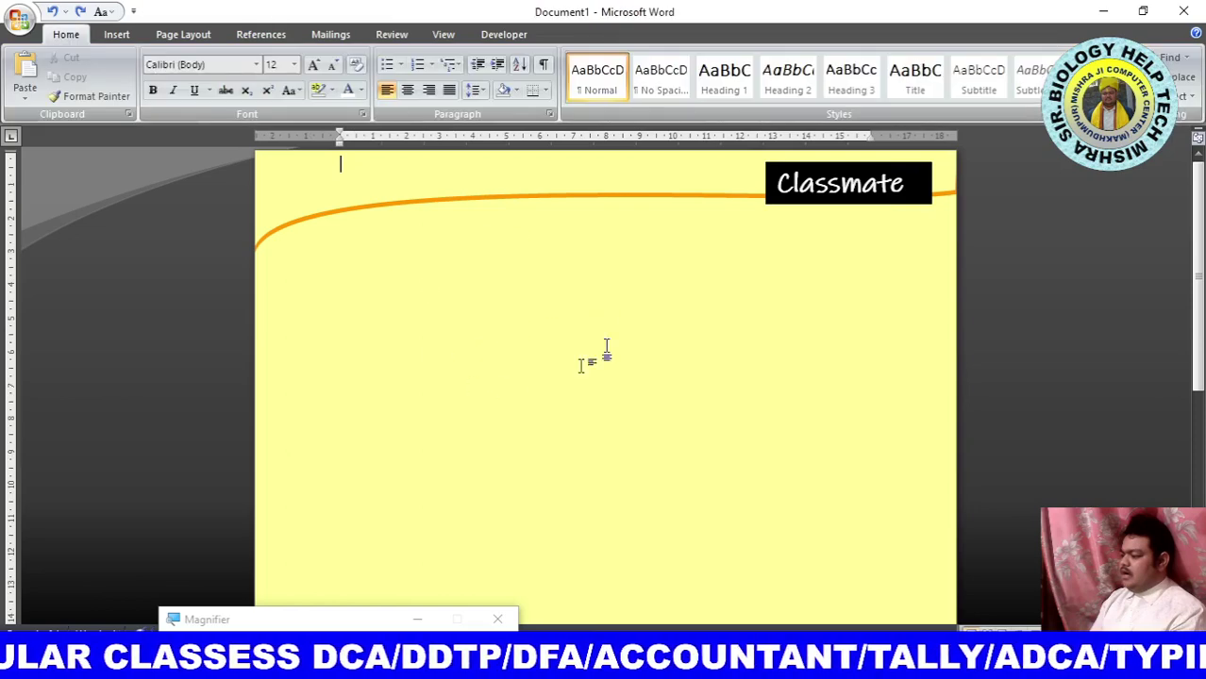
Insert the picture 'paint design part 1' from the Desktop into the document.
left_click(116, 34)
left_click(191, 94)
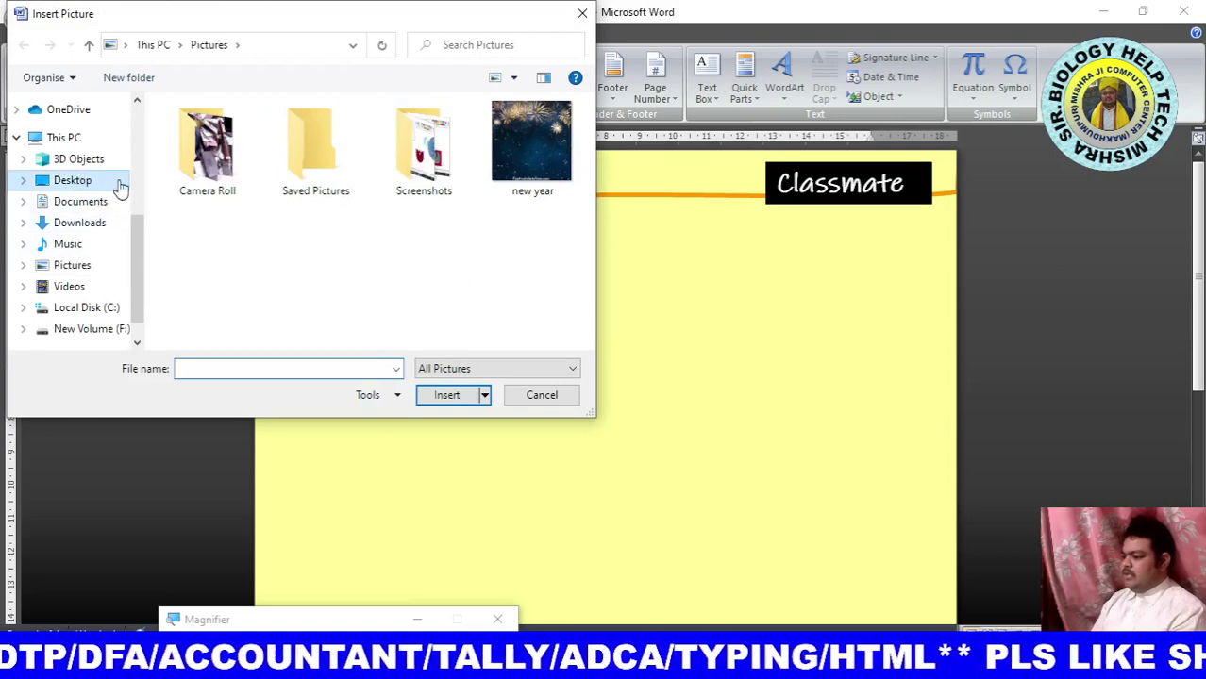
left_click(115, 182)
scroll(464, 283, "down", 1)
scroll(464, 283, "down", 2)
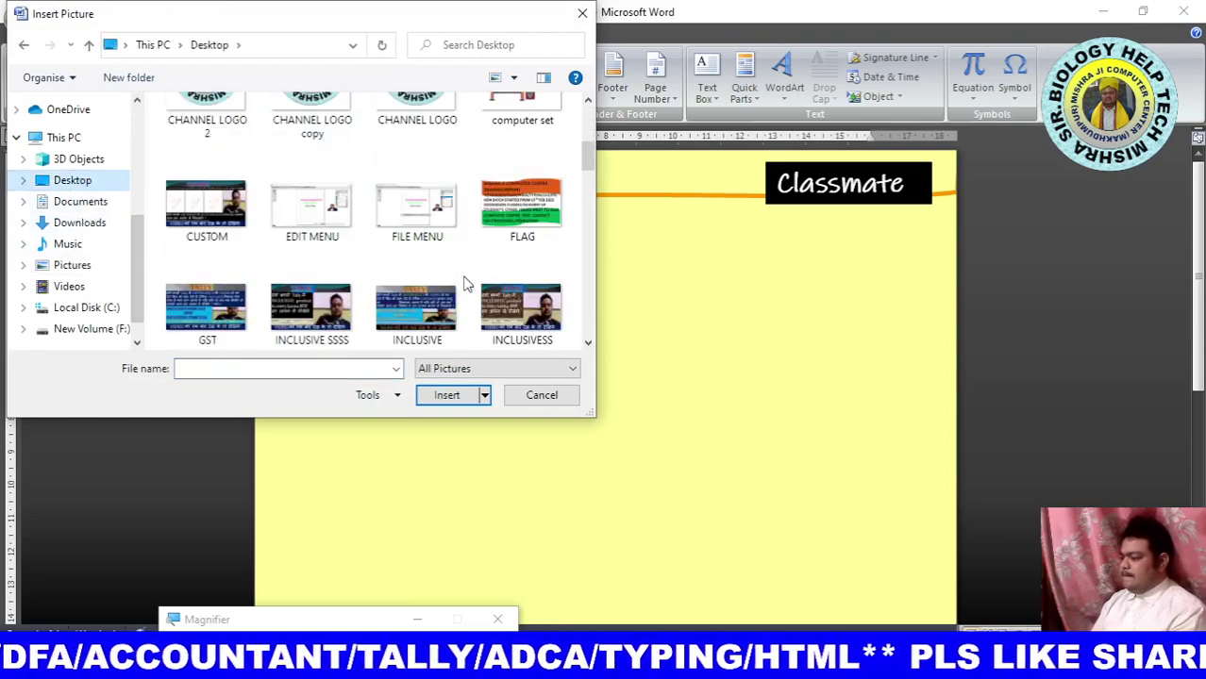
scroll(385, 281, "down", 2)
scroll(396, 288, "down", 1)
scroll(458, 304, "down", 1)
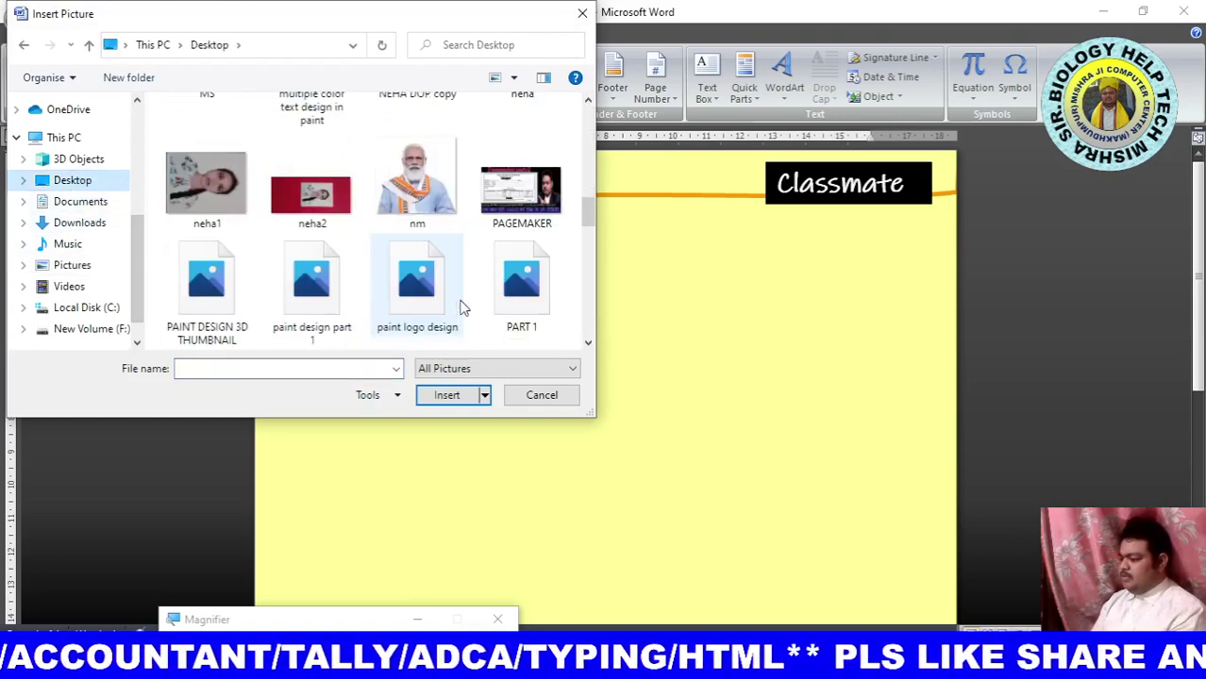
scroll(458, 303, "down", 3)
scroll(462, 307, "up", 1)
scroll(462, 307, "up", 2)
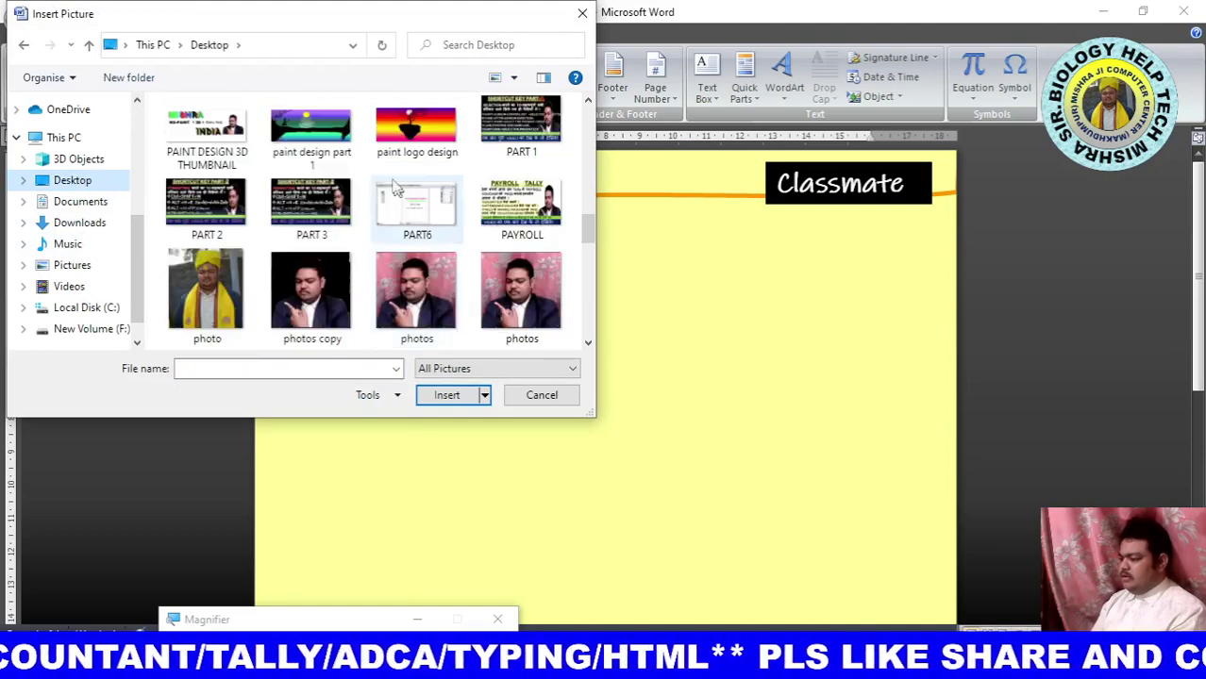
left_click(312, 132)
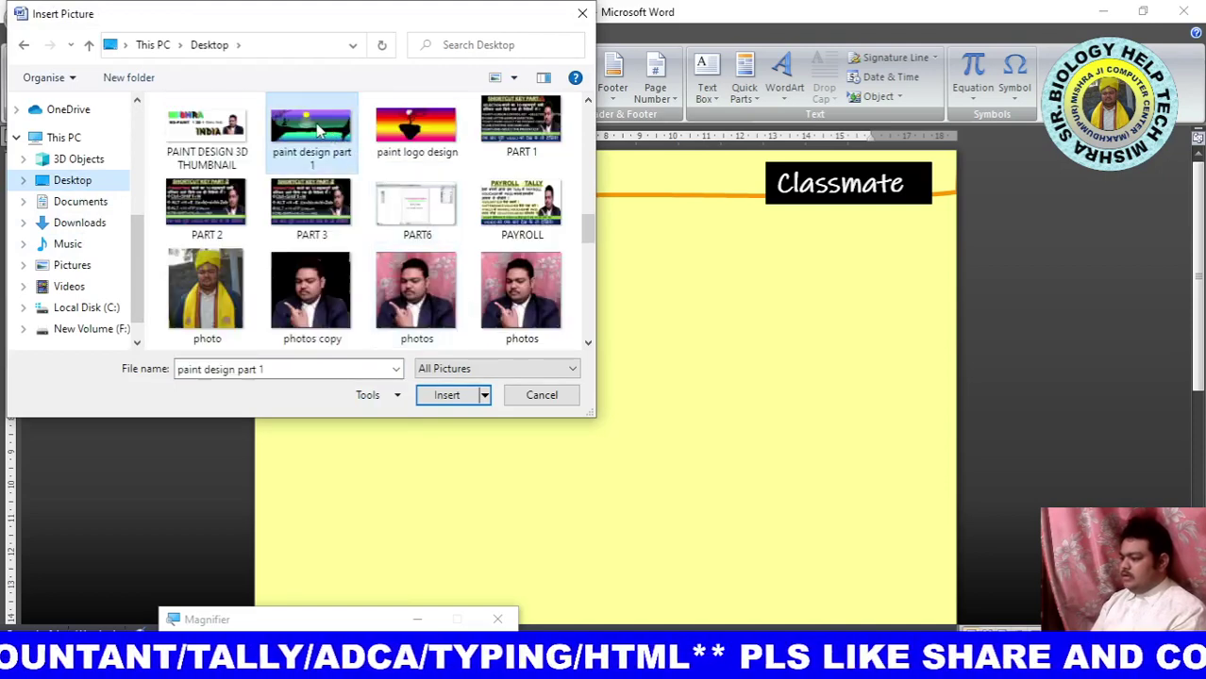
left_click(448, 400)
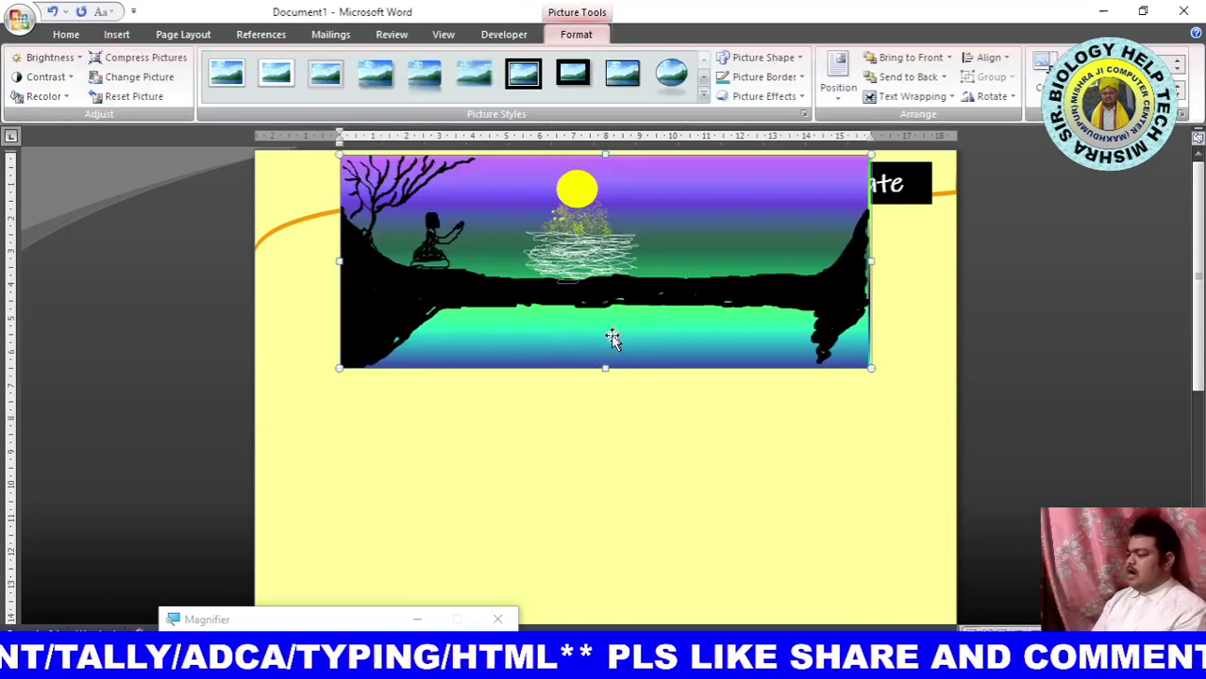
Move the landscape picture to the page's left edge below the orange curve, undoing trial adjustments.
mouse_move(618, 280)
left_mouse_down()
mouse_move(533, 401)
mouse_move(522, 394)
left_mouse_up()
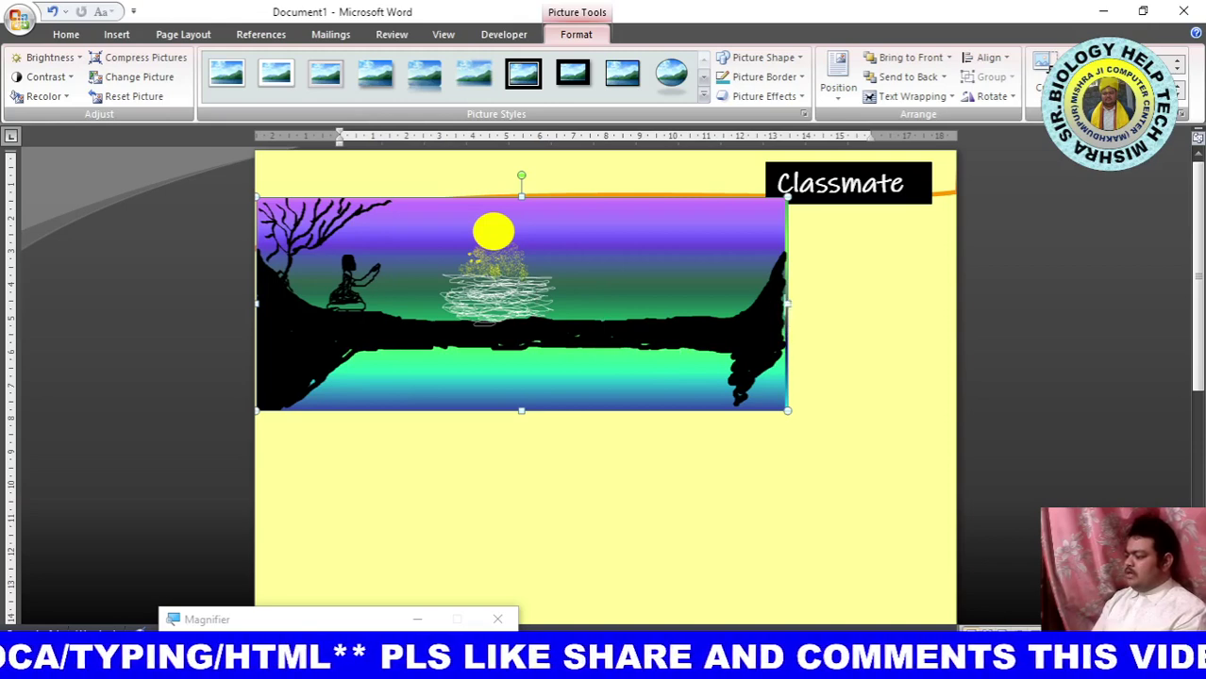
left_click_drag(787, 303, 962, 317)
left_click(946, 338)
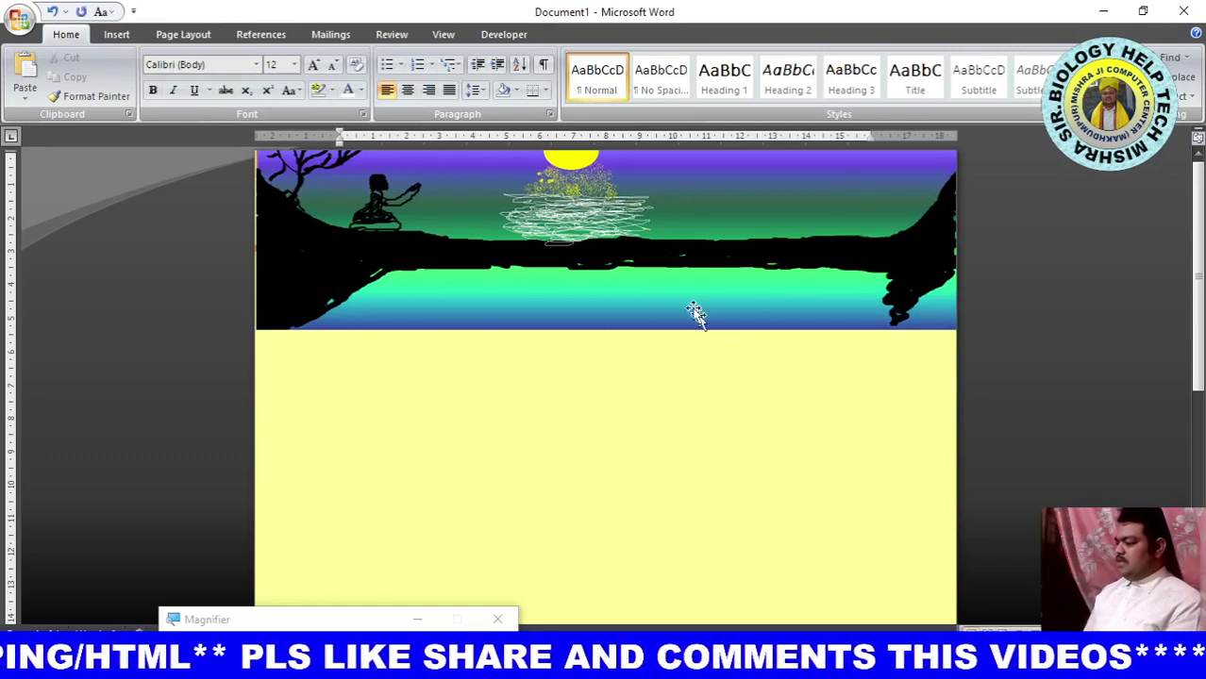
left_click_drag(555, 255, 553, 328)
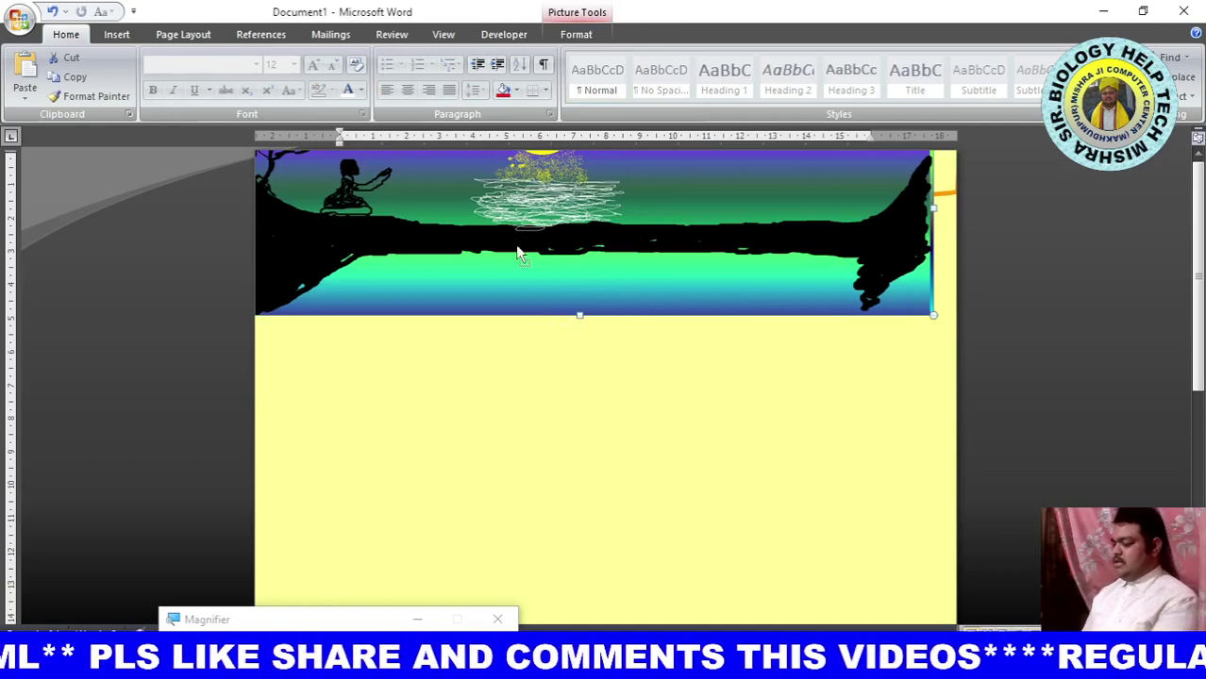
key("ctrl+z")
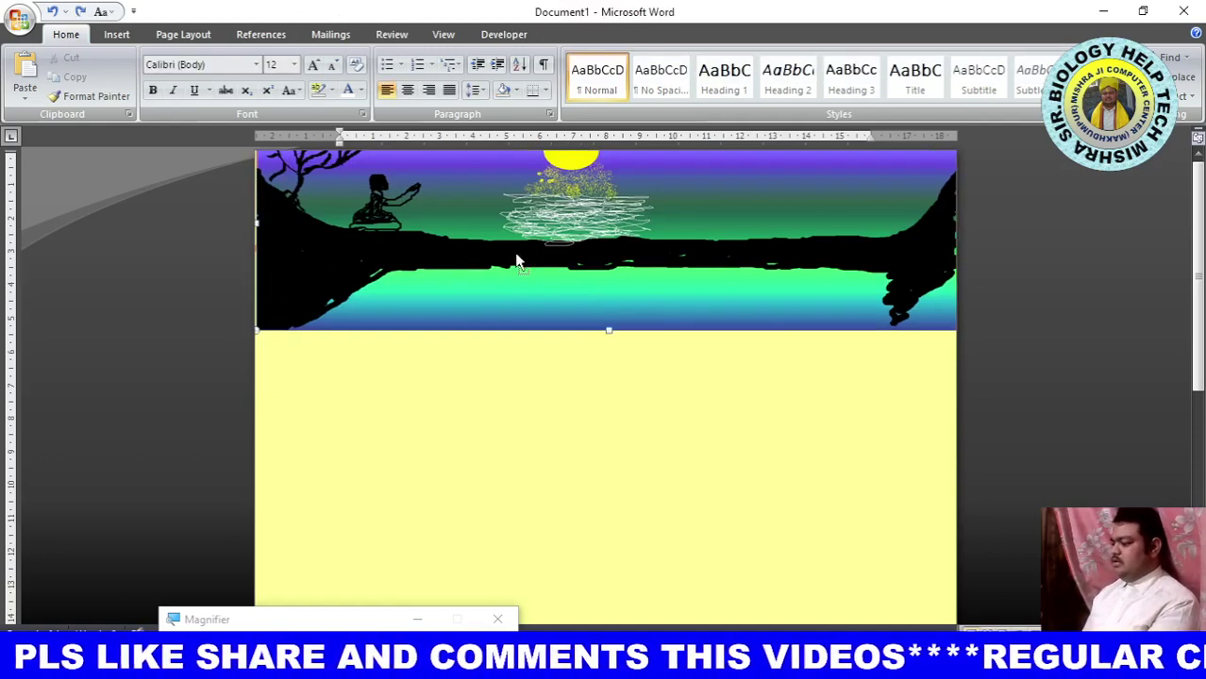
key("ctrl+z")
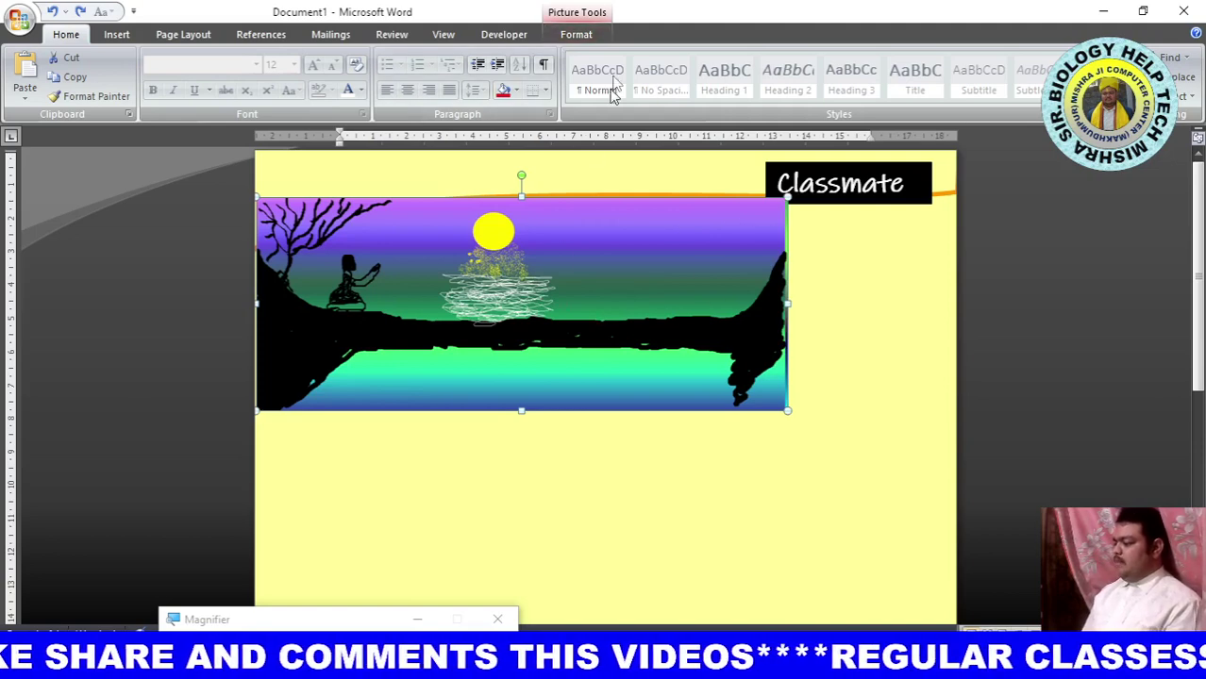
left_click(578, 35)
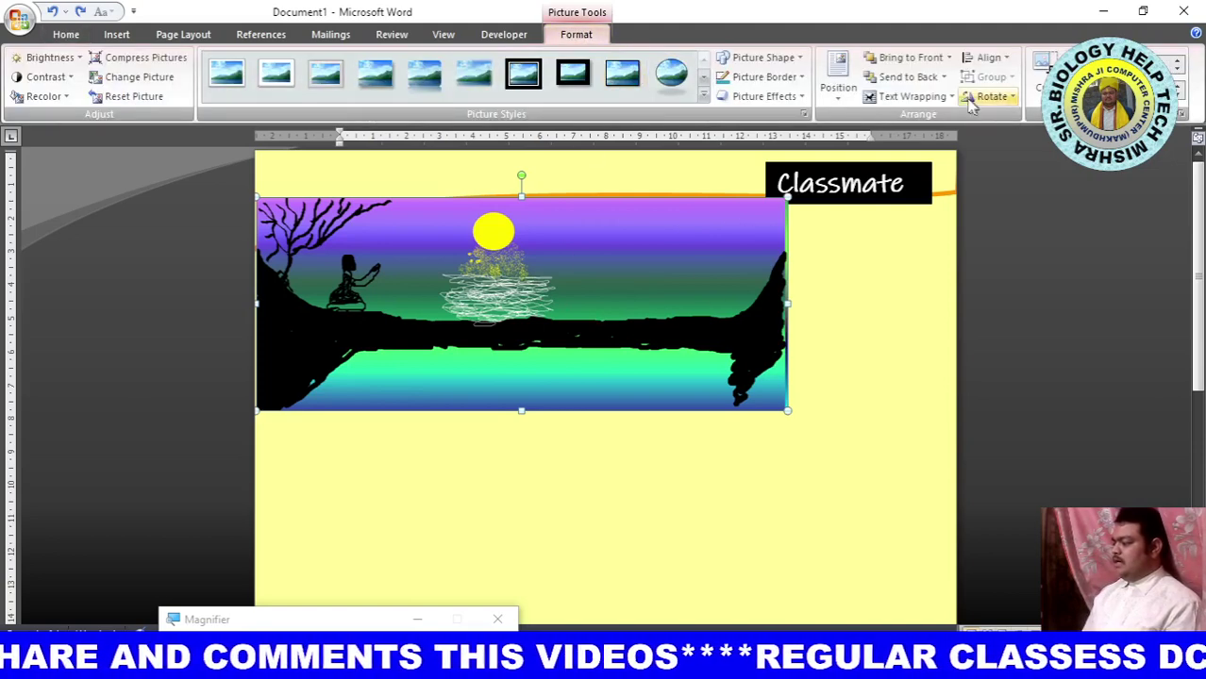
Set the picture's wrapping to In Front of Text and widen it toward the right edge.
left_click(910, 97)
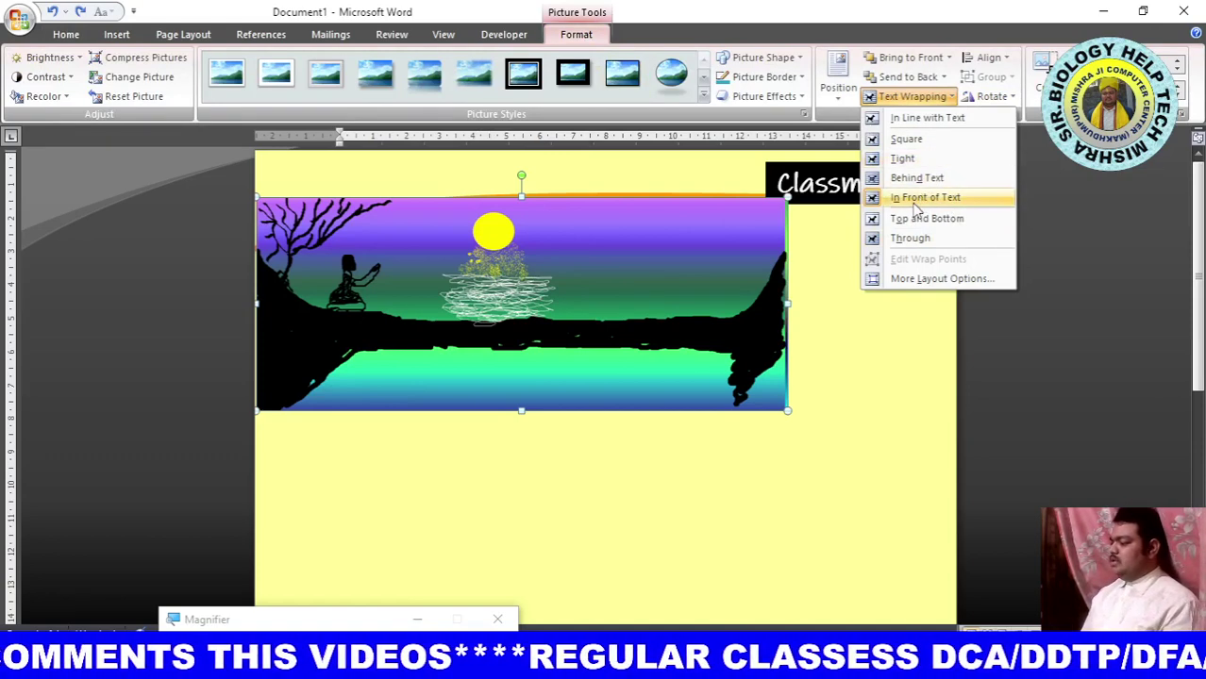
left_click(641, 309)
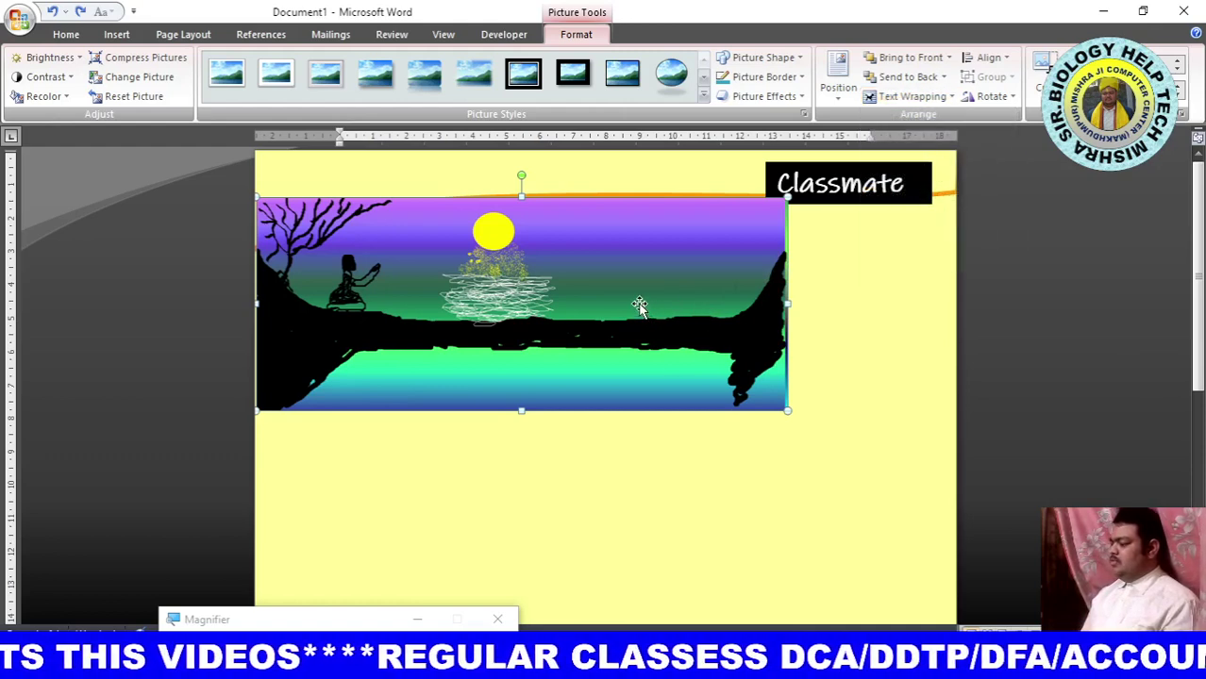
mouse_move(552, 293)
left_mouse_down()
mouse_move(615, 331)
mouse_move(571, 397)
mouse_move(570, 318)
left_mouse_up()
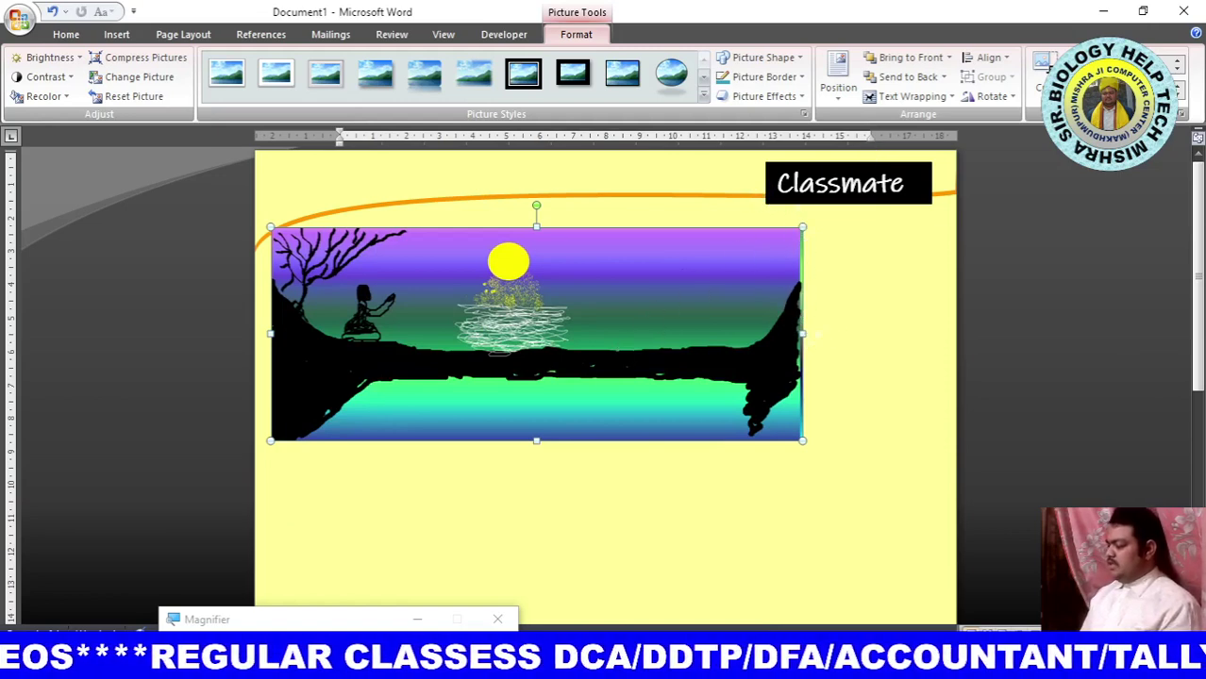
left_click_drag(837, 336, 957, 358)
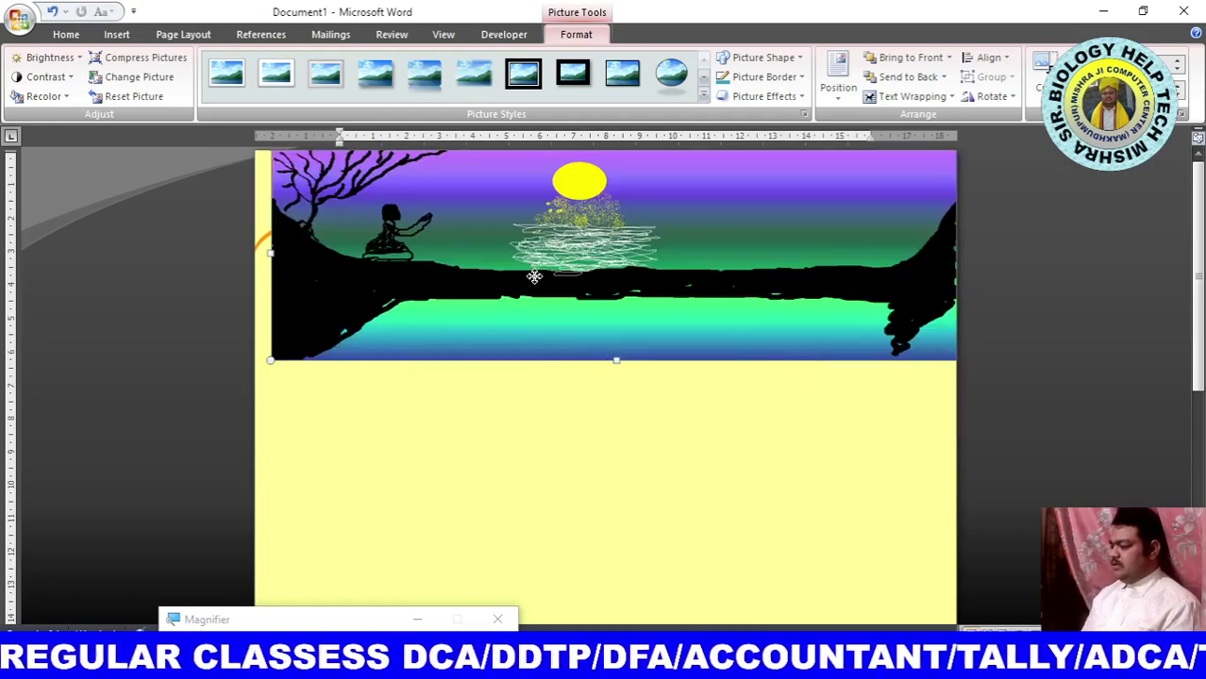
left_click_drag(534, 276, 527, 428)
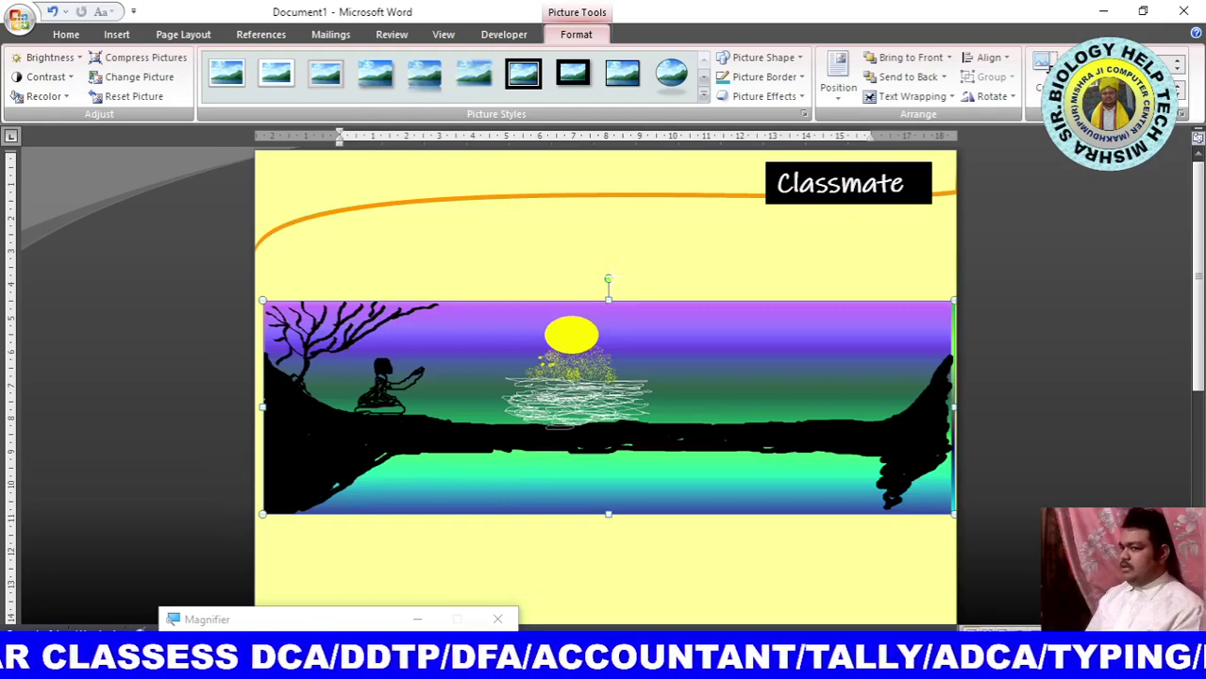
Resize and reposition the picture so it spans the full page width near the top.
left_click_drag(608, 300, 613, 193)
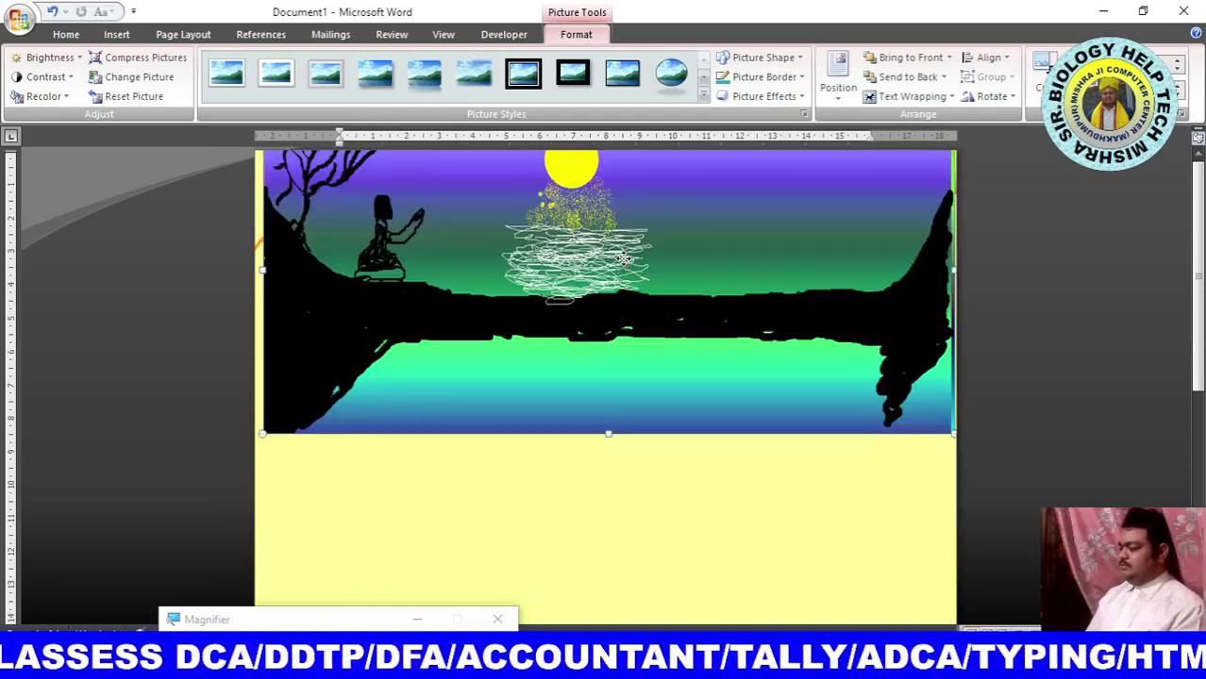
mouse_move(623, 259)
left_mouse_down()
mouse_move(604, 375)
mouse_move(622, 391)
left_mouse_up()
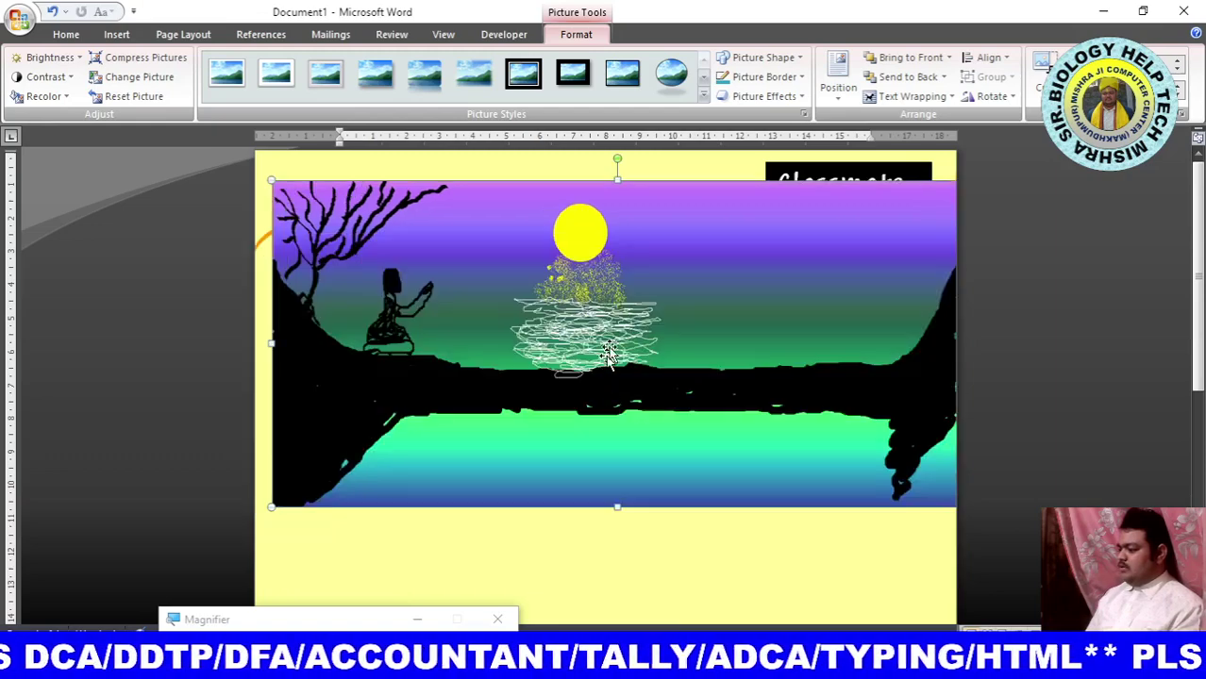
mouse_move(619, 318)
left_mouse_down()
mouse_move(588, 443)
mouse_move(585, 433)
left_mouse_up()
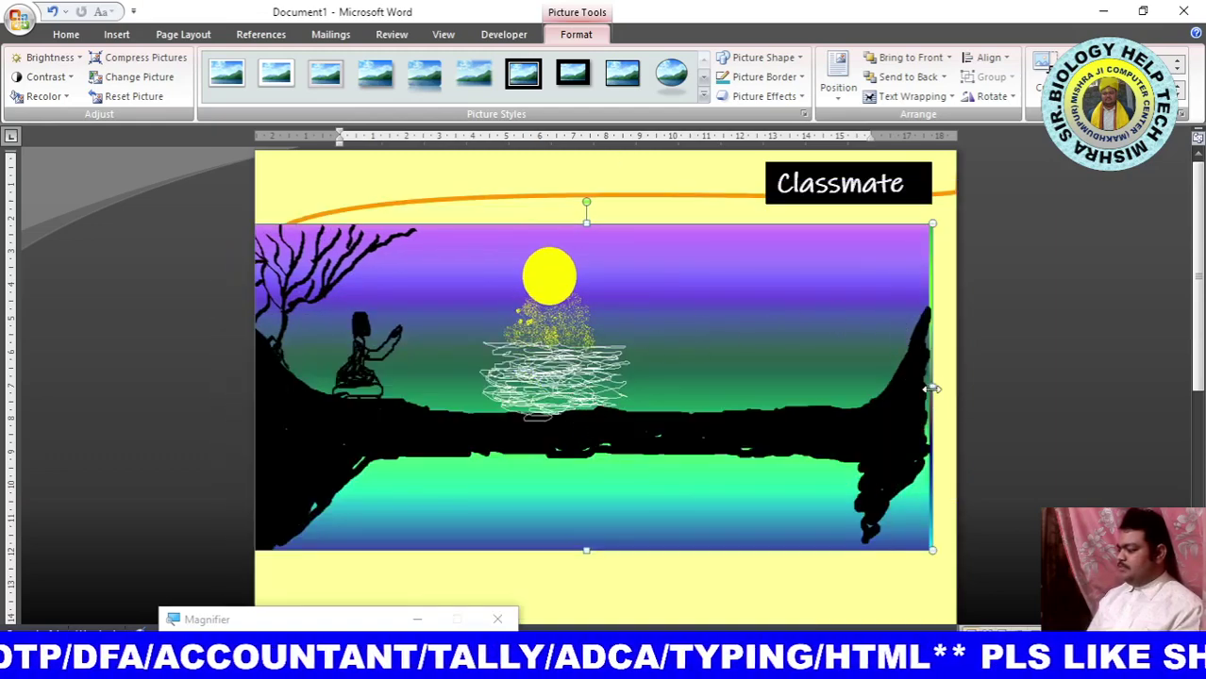
left_click_drag(935, 387, 976, 391)
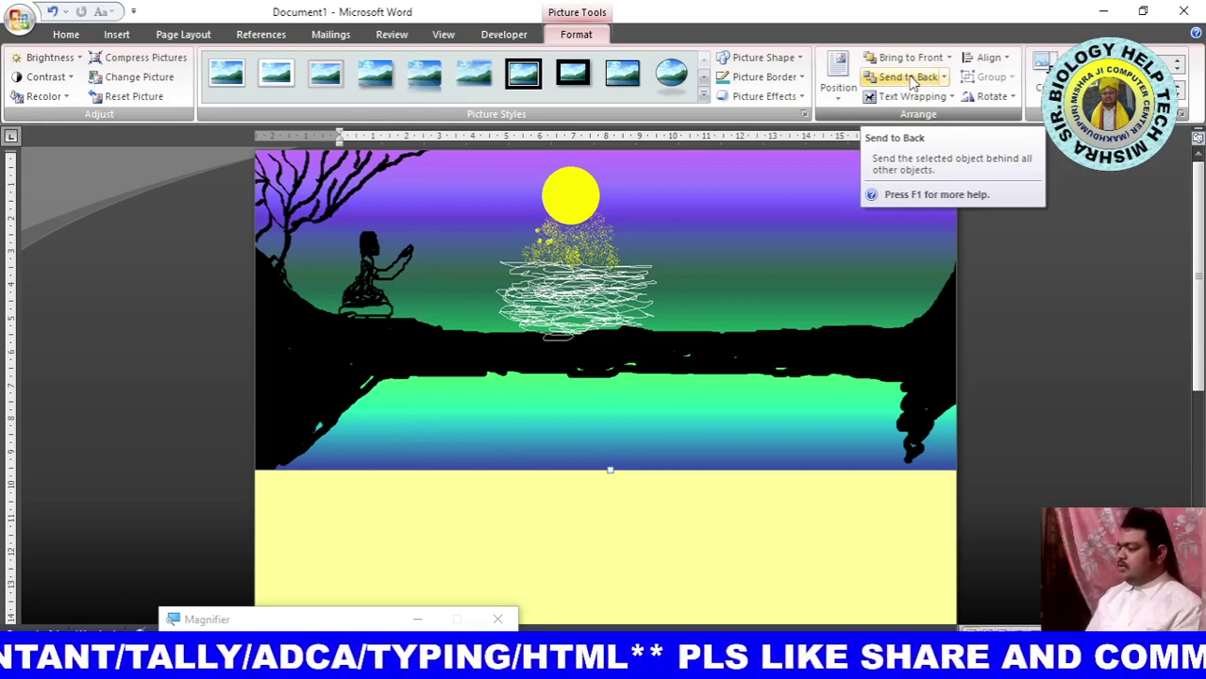
Send the landscape picture to back and move it up under the header.
left_click(908, 77)
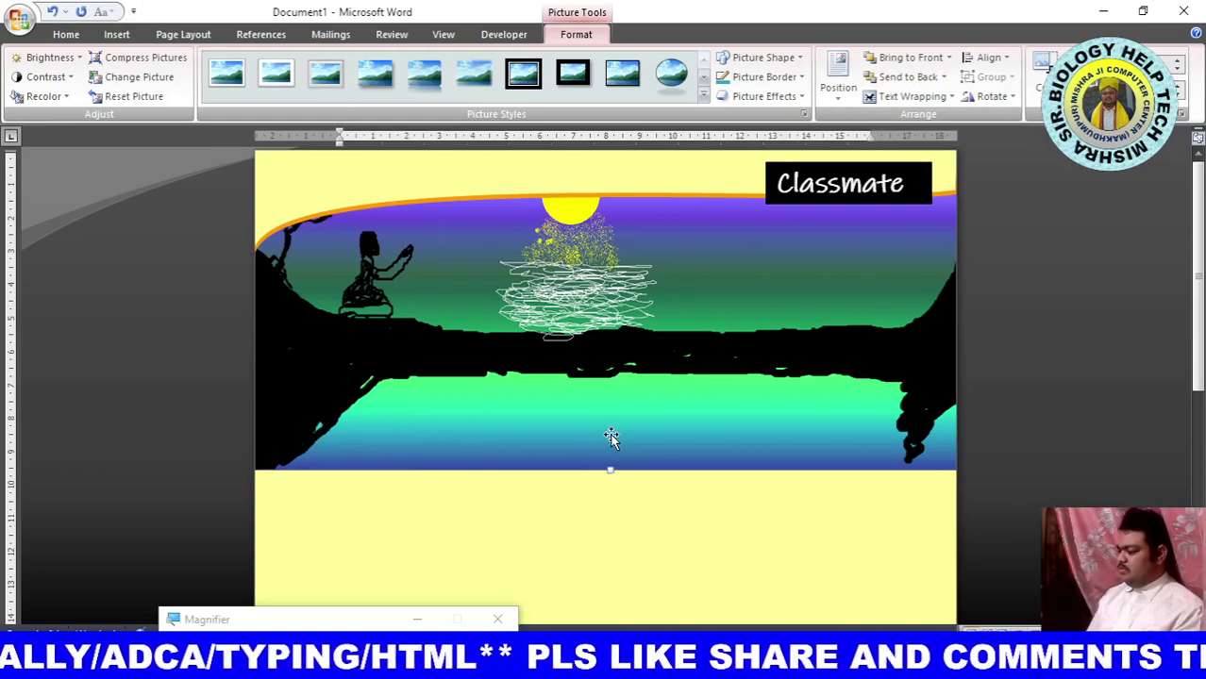
left_click_drag(616, 397, 611, 436)
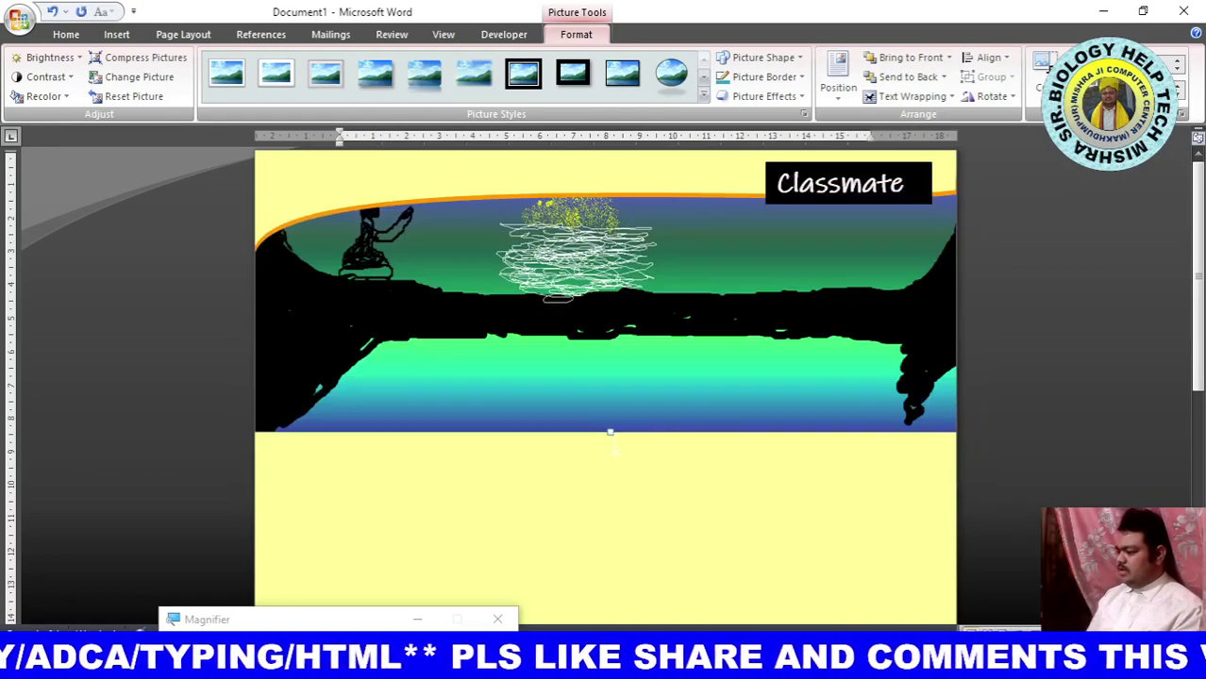
left_click_drag(615, 380, 616, 503)
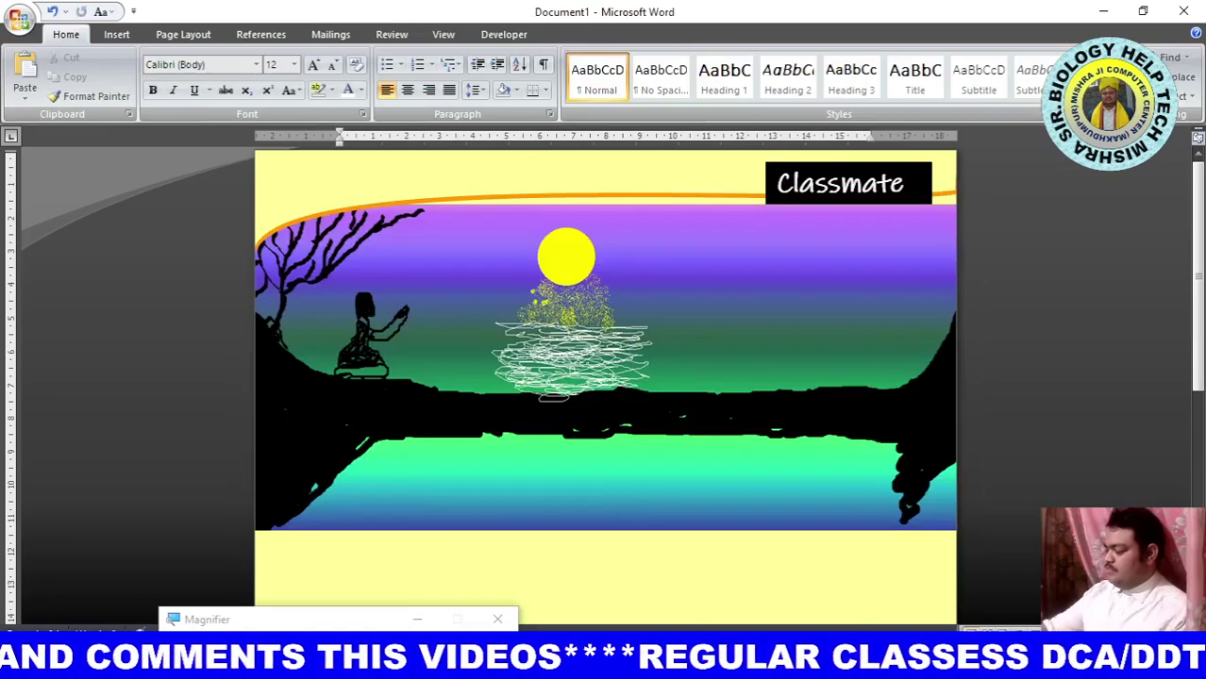
left_click(350, 164)
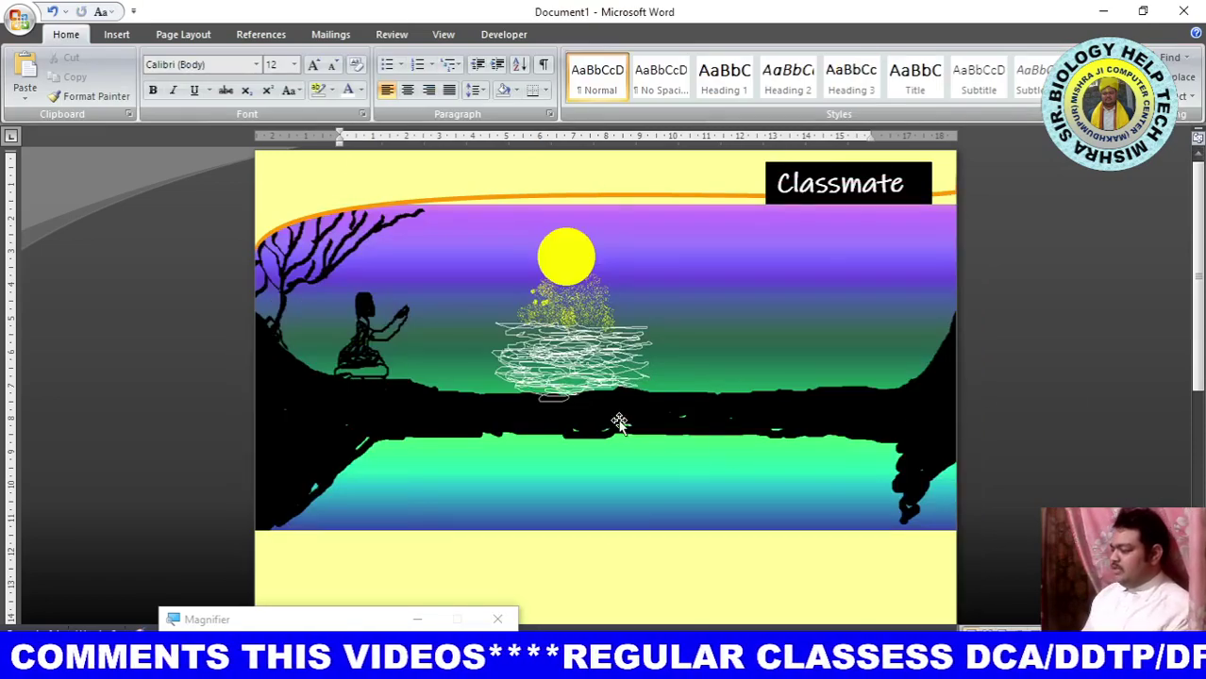
left_click(623, 299)
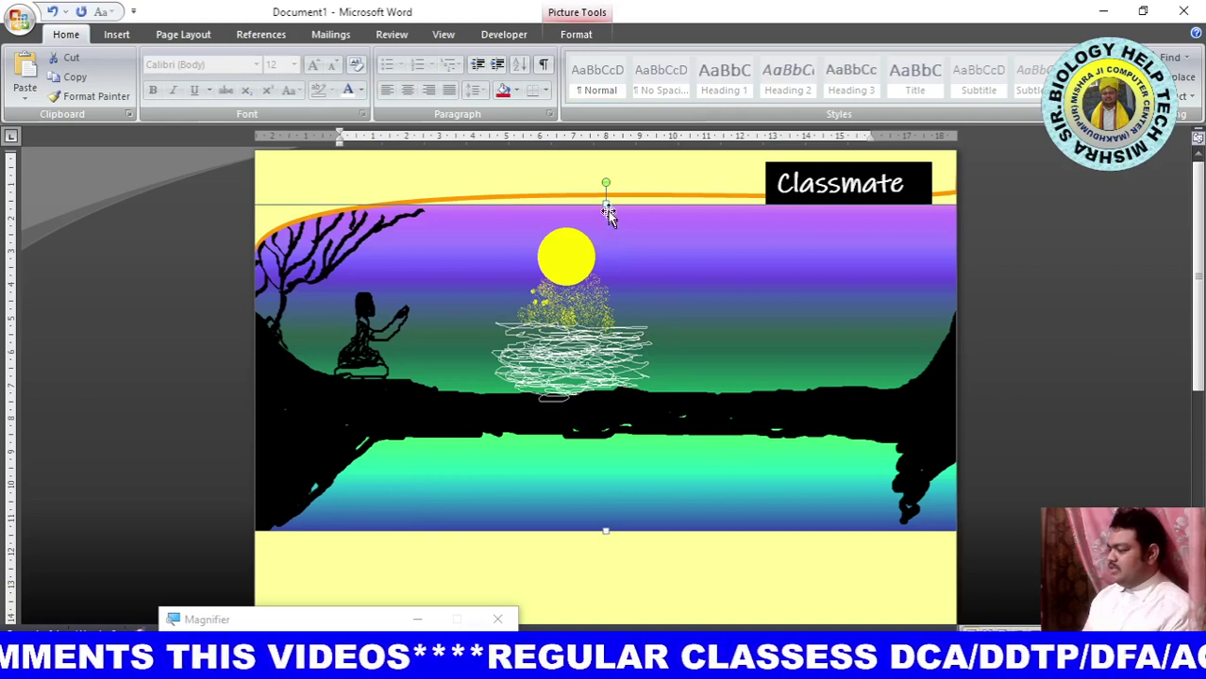
left_click_drag(606, 203, 606, 123)
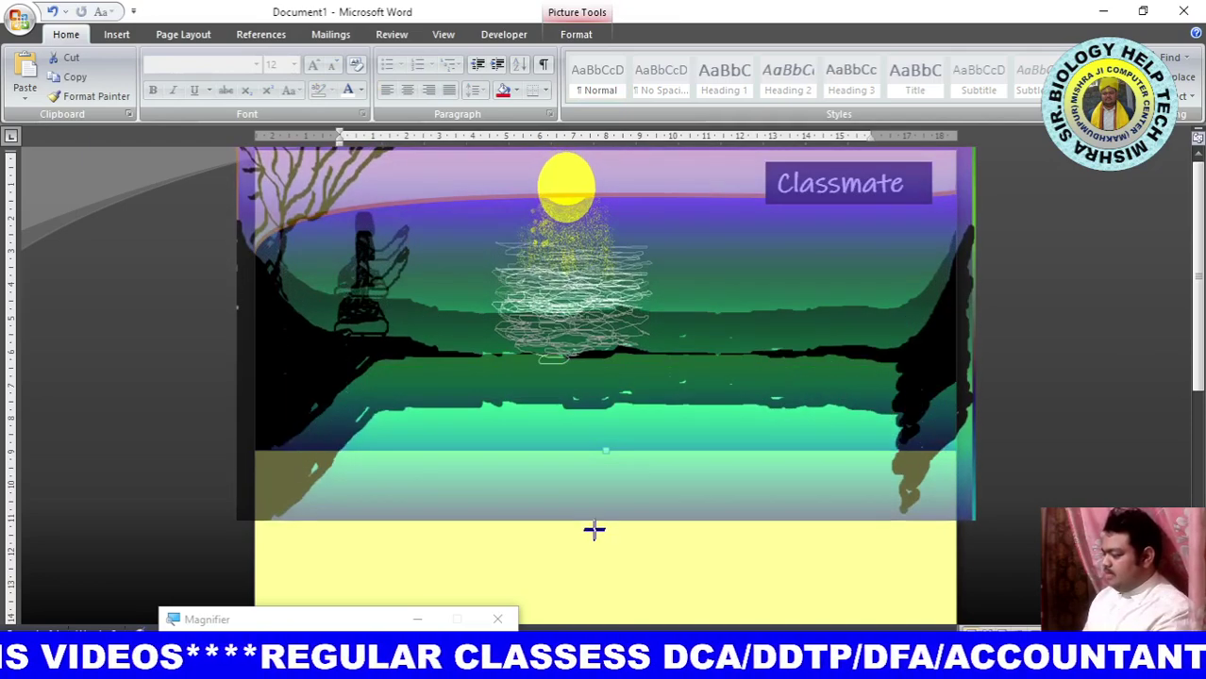
left_click_drag(605, 449, 602, 470)
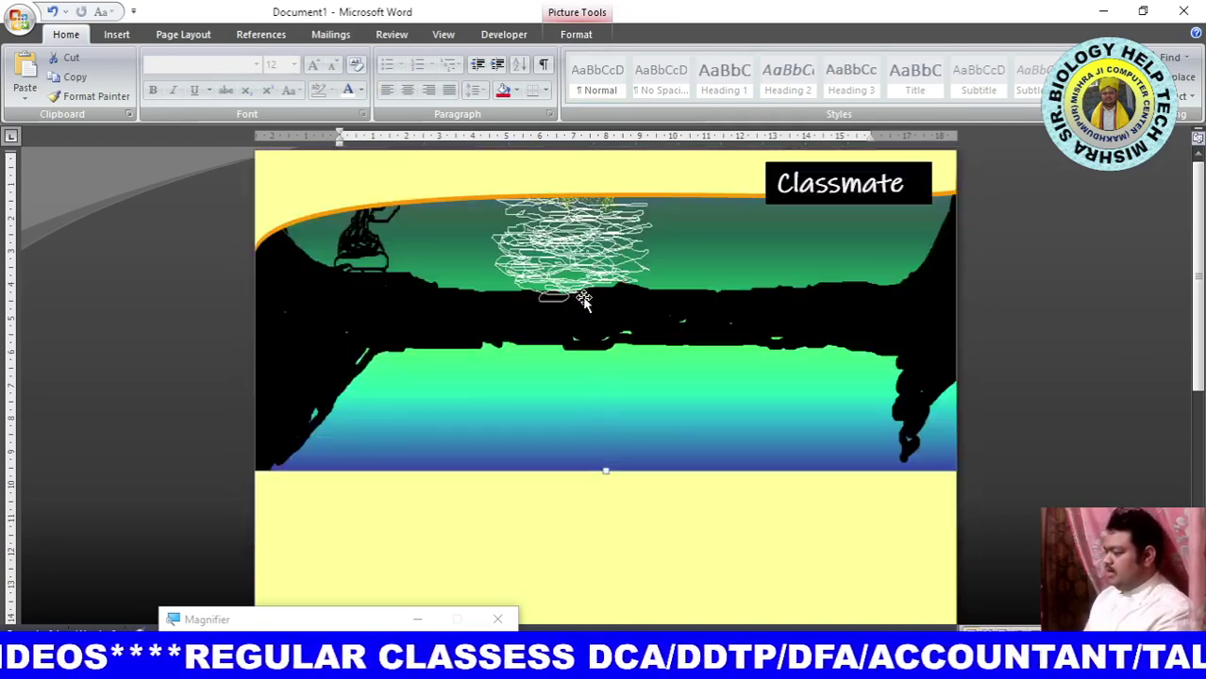
Position the picture just below the orange curve and Classmate label, undoing one extra move.
scroll(642, 376, "down", 2)
scroll(642, 376, "down", 2)
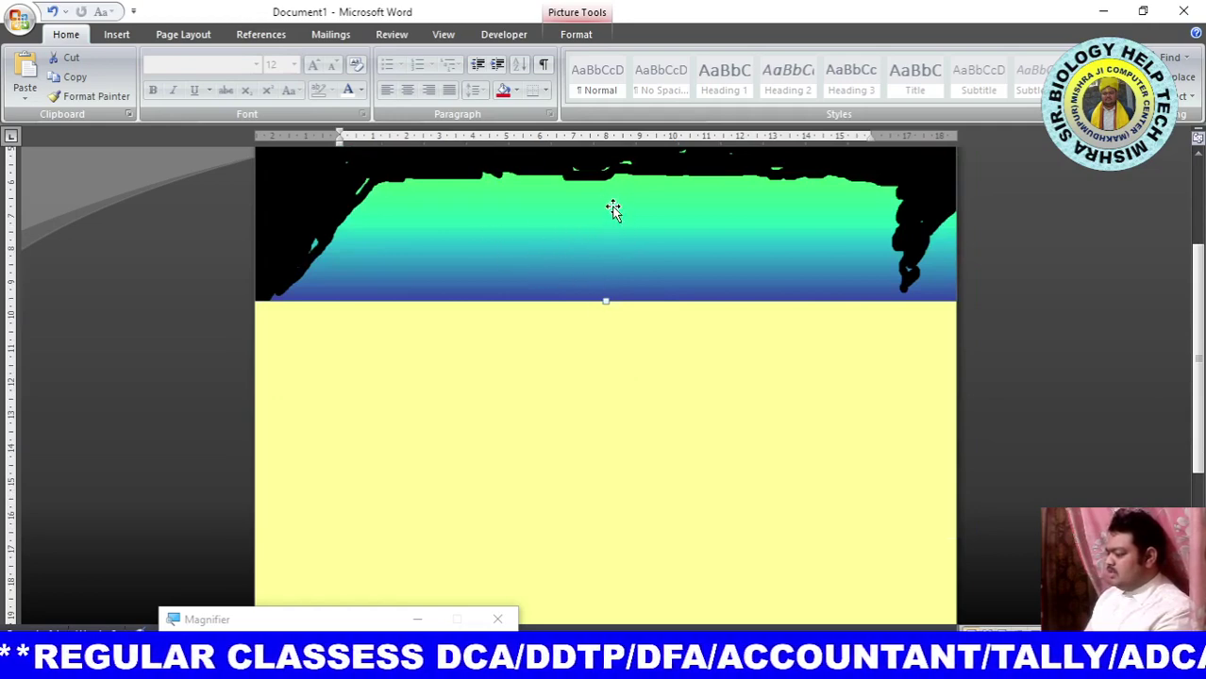
mouse_move(613, 208)
left_mouse_down()
mouse_move(615, 627)
mouse_move(619, 615)
left_mouse_up()
scroll(685, 358, "up", 3)
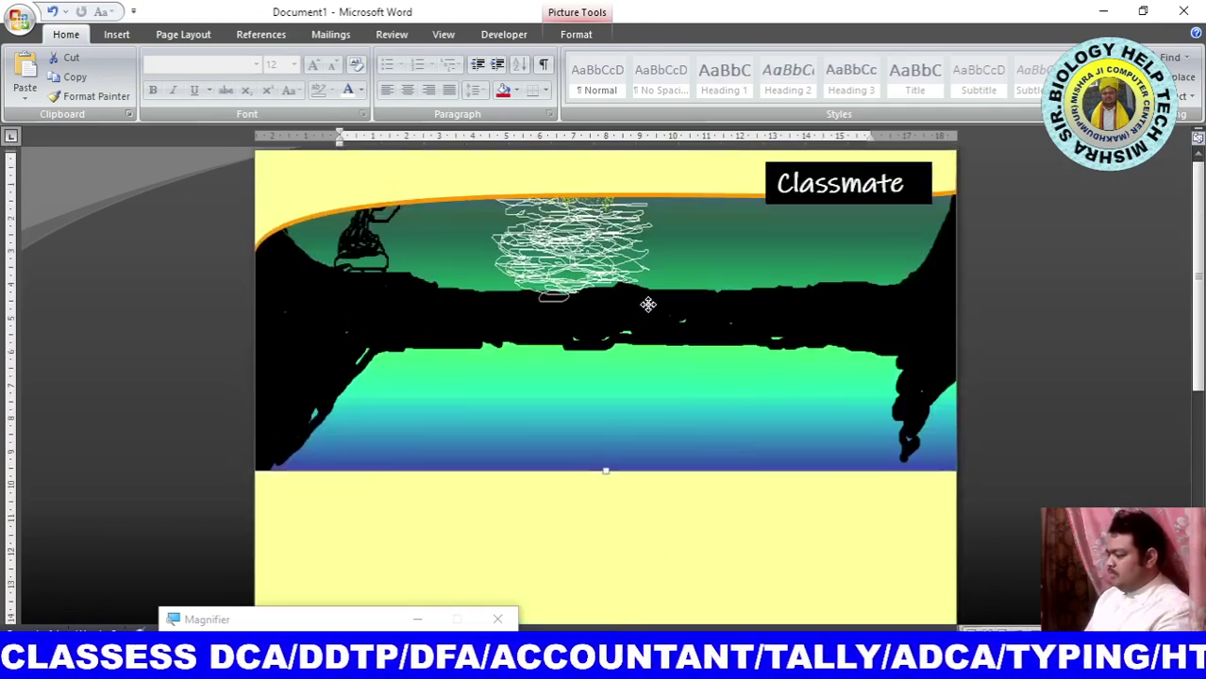
left_click_drag(647, 304, 566, 443)
left_click_drag(604, 627, 677, 630)
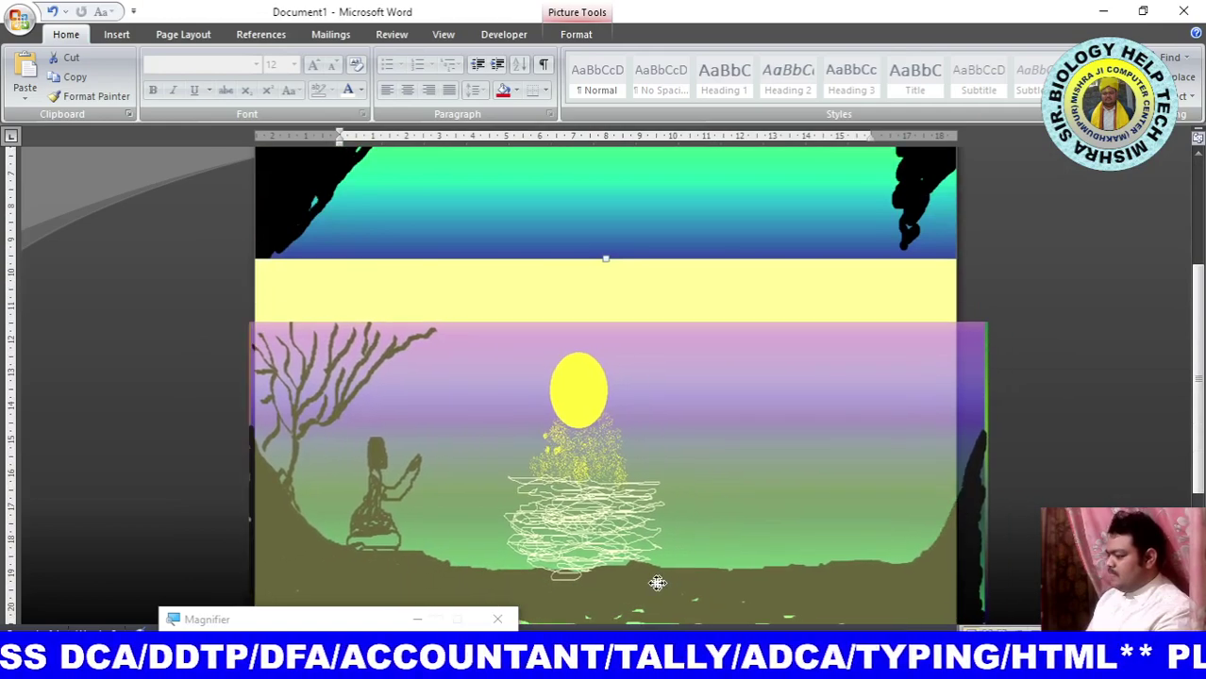
left_click_drag(677, 631, 653, 574)
scroll(605, 370, "up", 3)
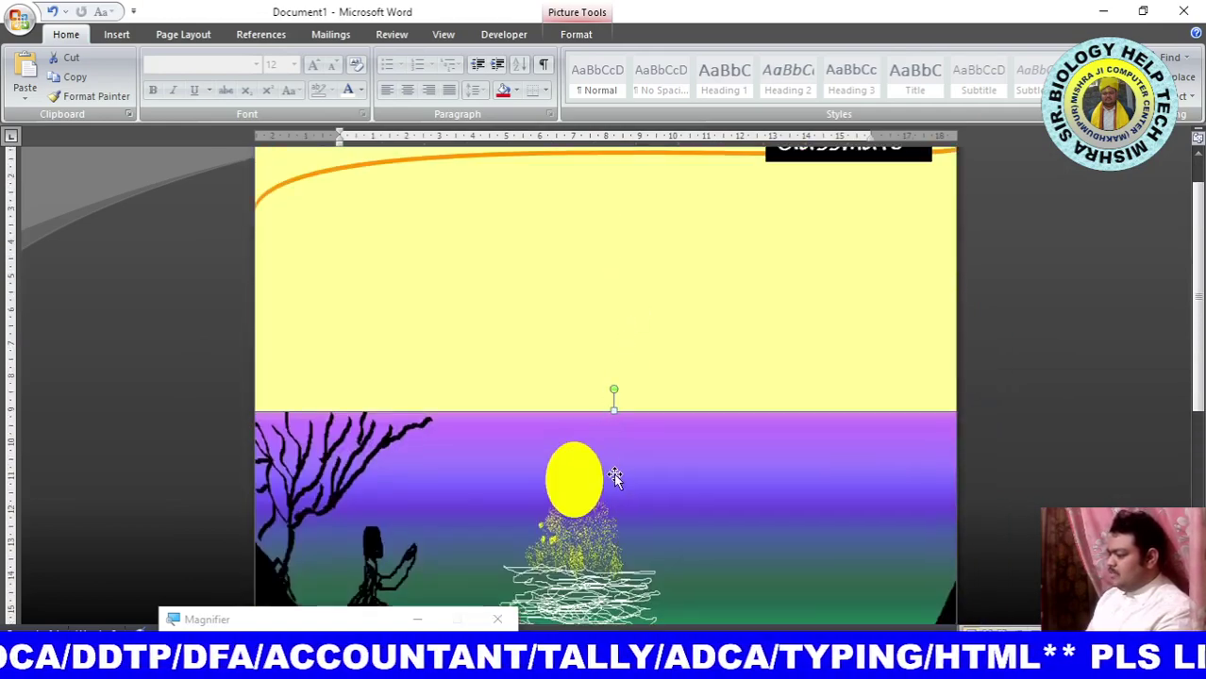
mouse_move(614, 478)
left_mouse_down()
mouse_move(634, 411)
mouse_move(596, 344)
left_mouse_up()
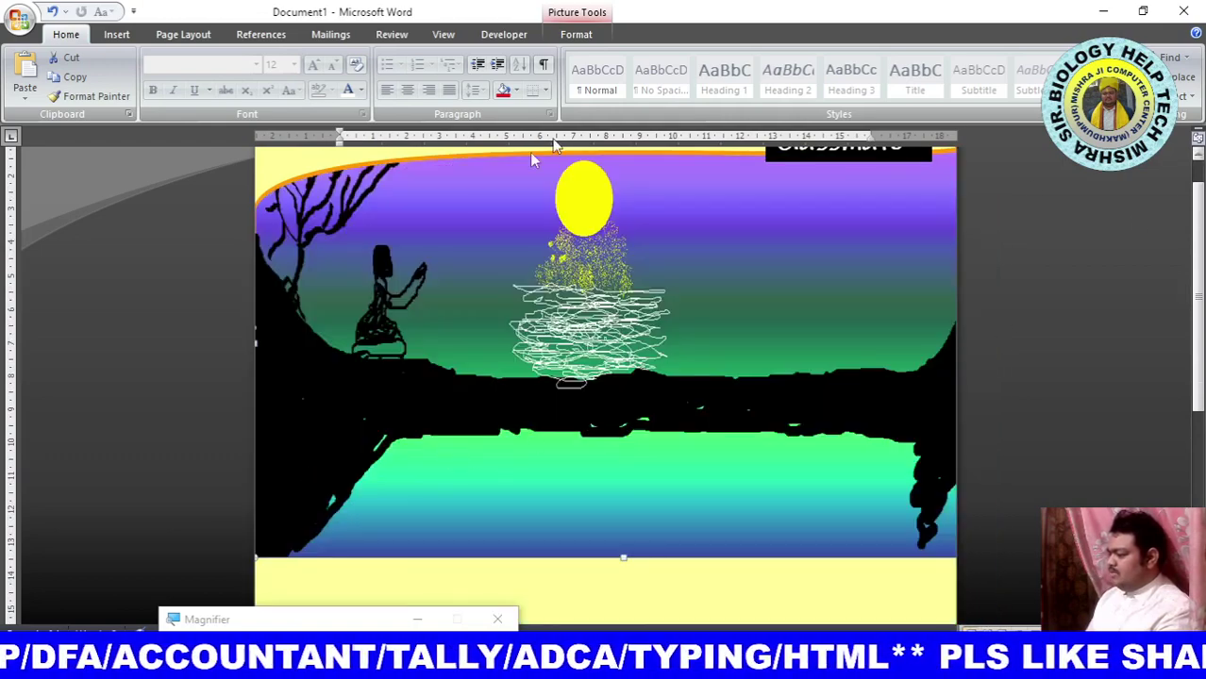
scroll(638, 261, "up", 1)
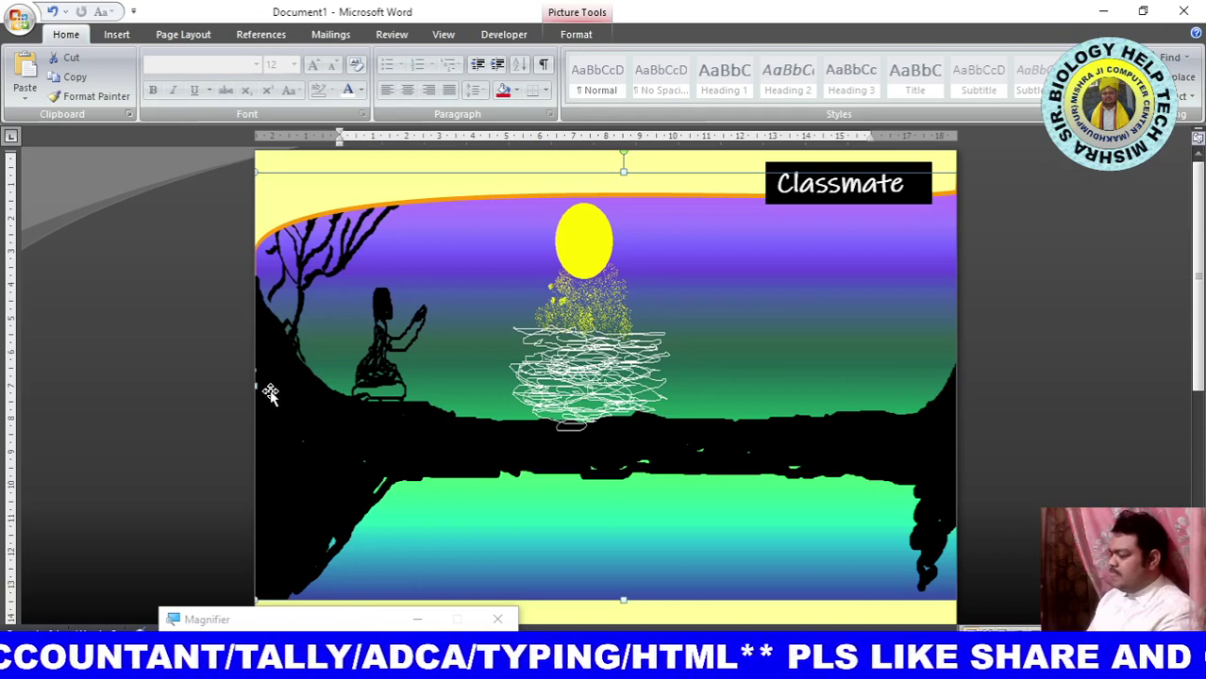
left_click_drag(253, 385, 251, 304)
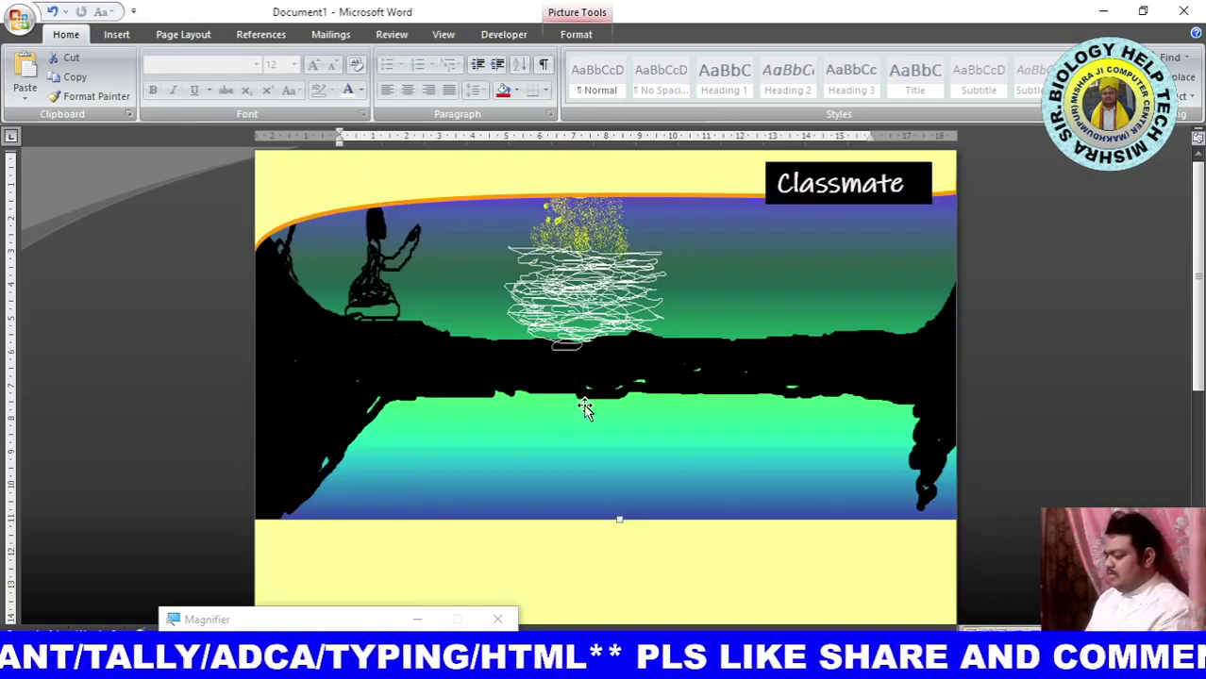
key("ctrl+z")
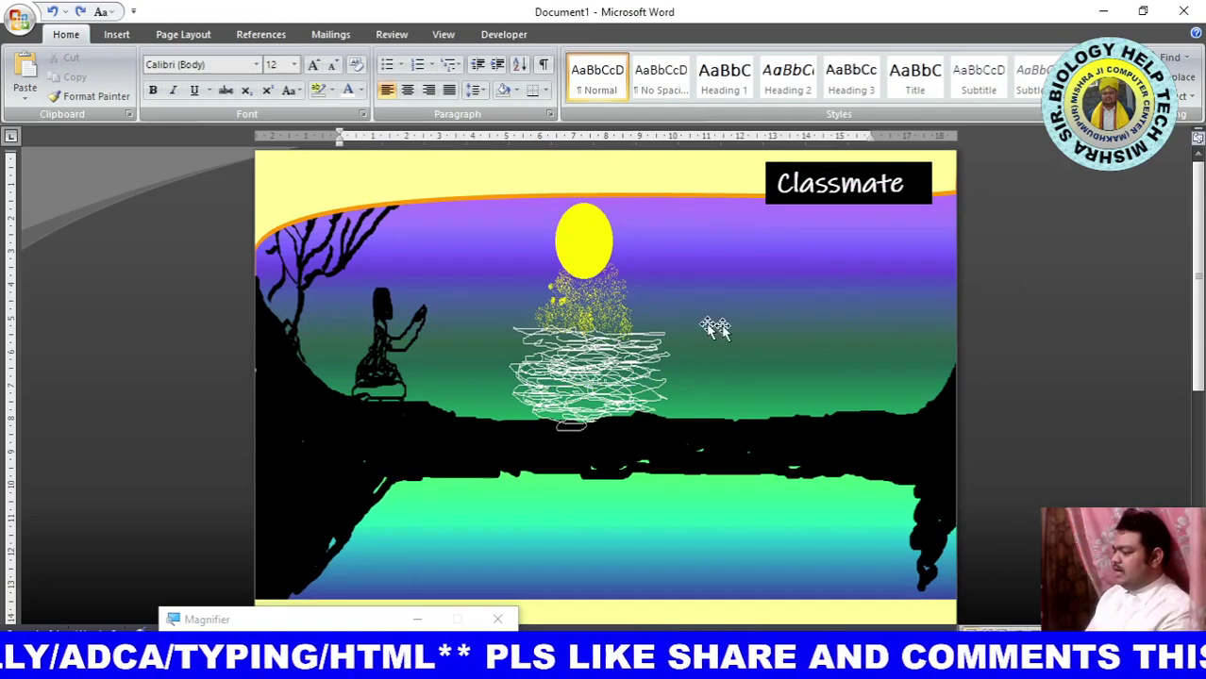
scroll(657, 361, "down", 1)
Scroll down to show the blank pale yellow space below the moonlit picture.
scroll(661, 353, "up", 1)
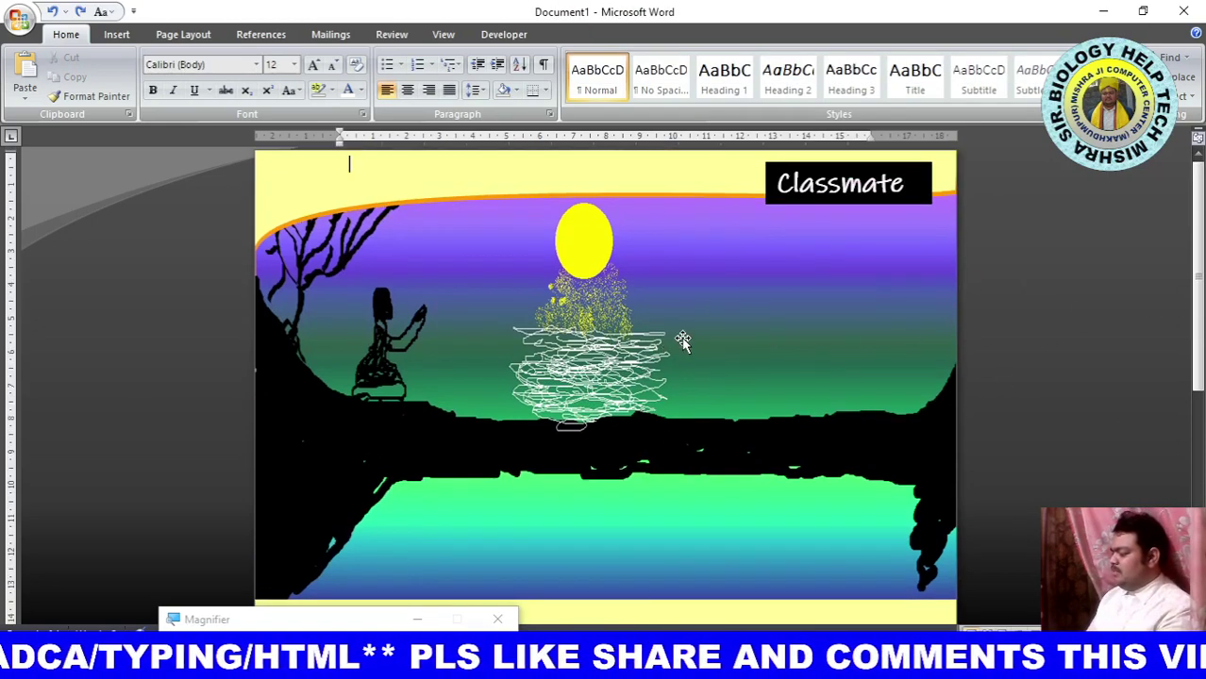
scroll(681, 341, "down", 1)
scroll(686, 325, "up", 1)
scroll(557, 349, "down", 4)
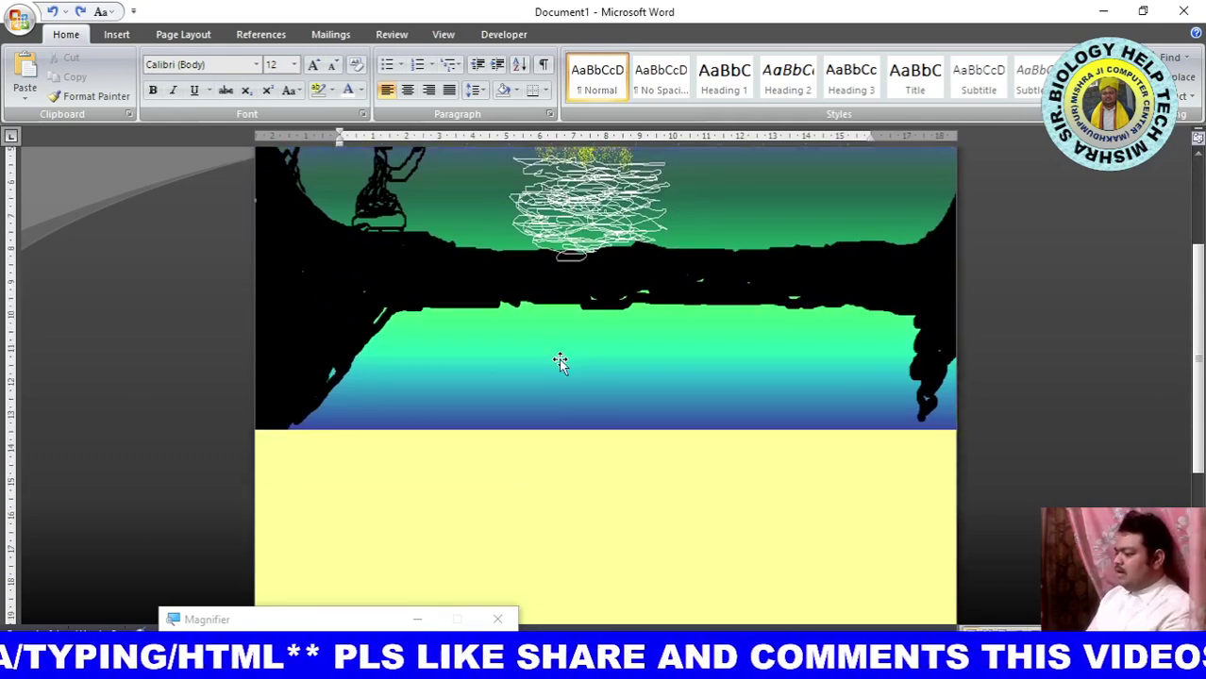
scroll(543, 396, "down", 3)
scroll(443, 429, "down", 1)
scroll(448, 420, "down", 1)
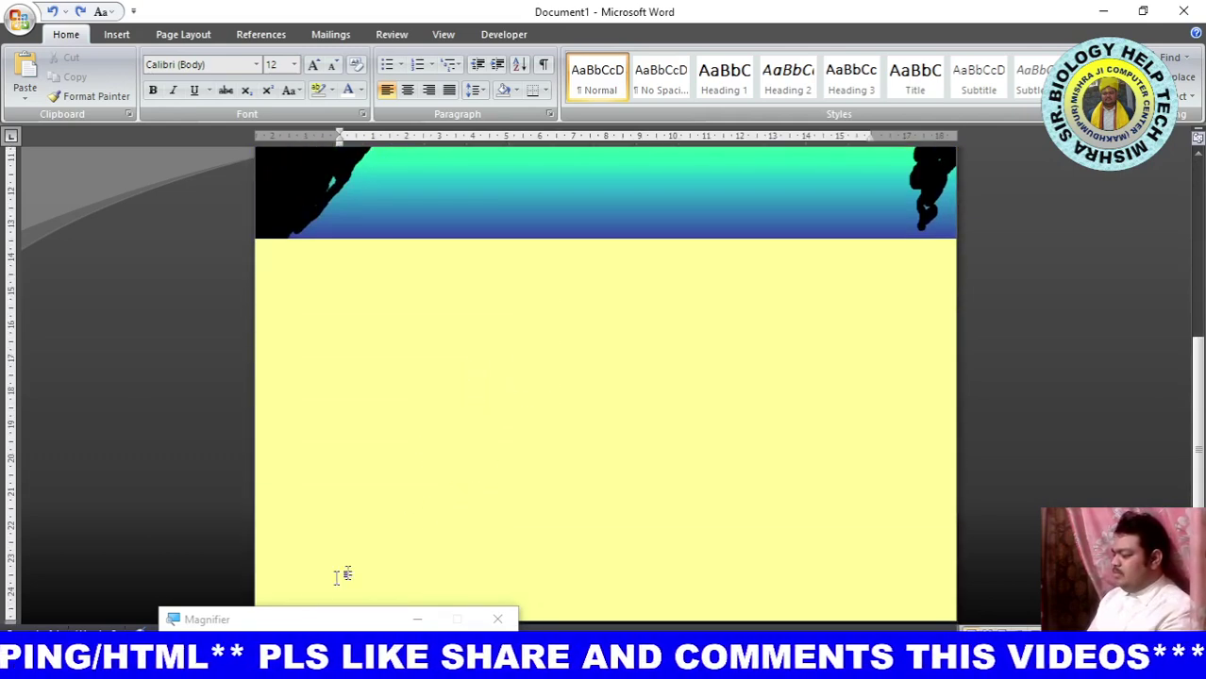
left_click(416, 620)
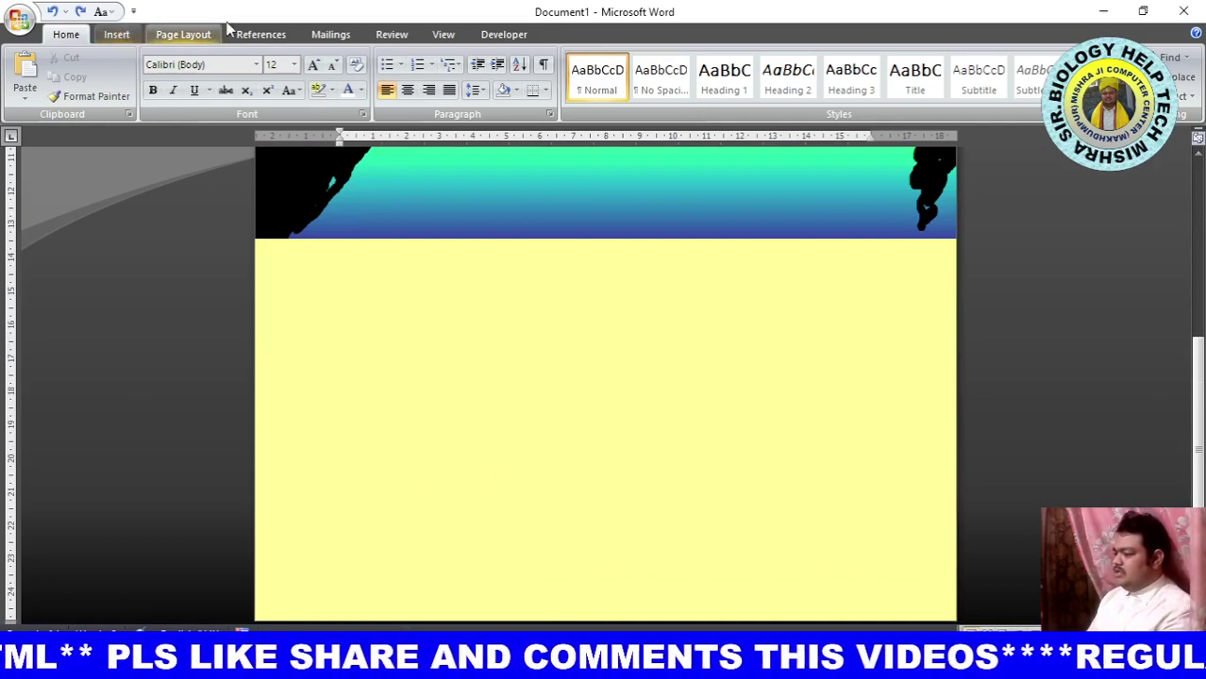
Draw a full-width rectangle below the moonlit picture, leaving a narrow yellow strip at the bottom.
left_click(185, 34)
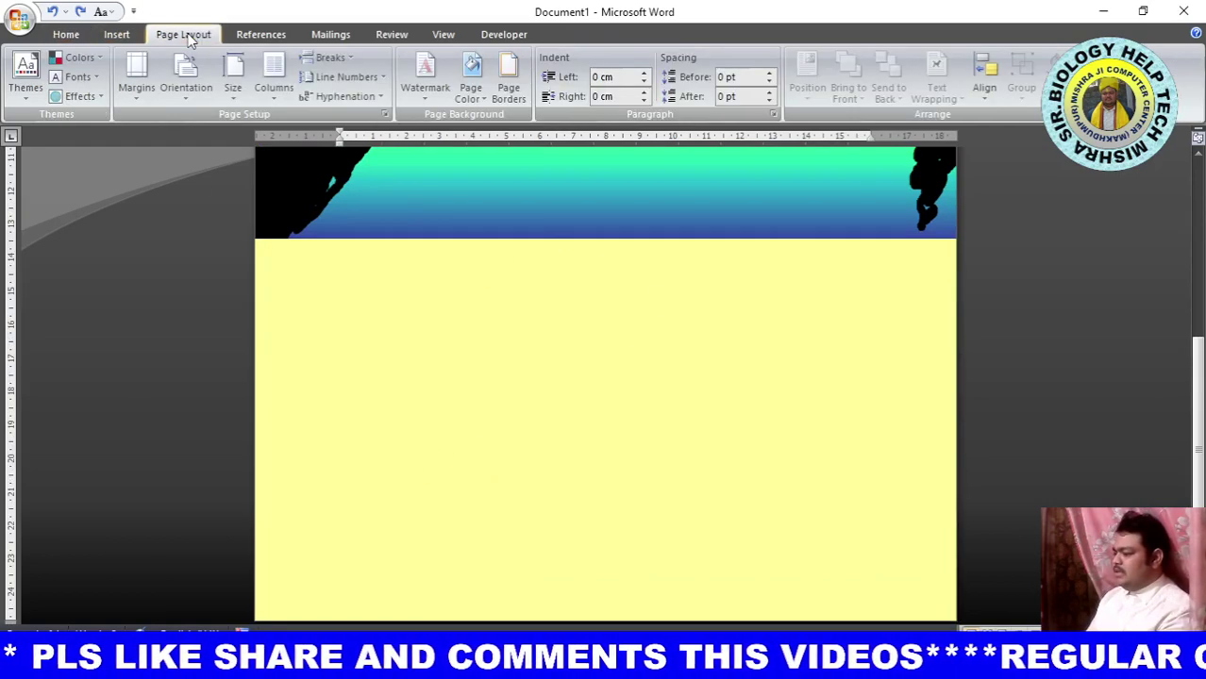
left_click(117, 34)
left_click(270, 91)
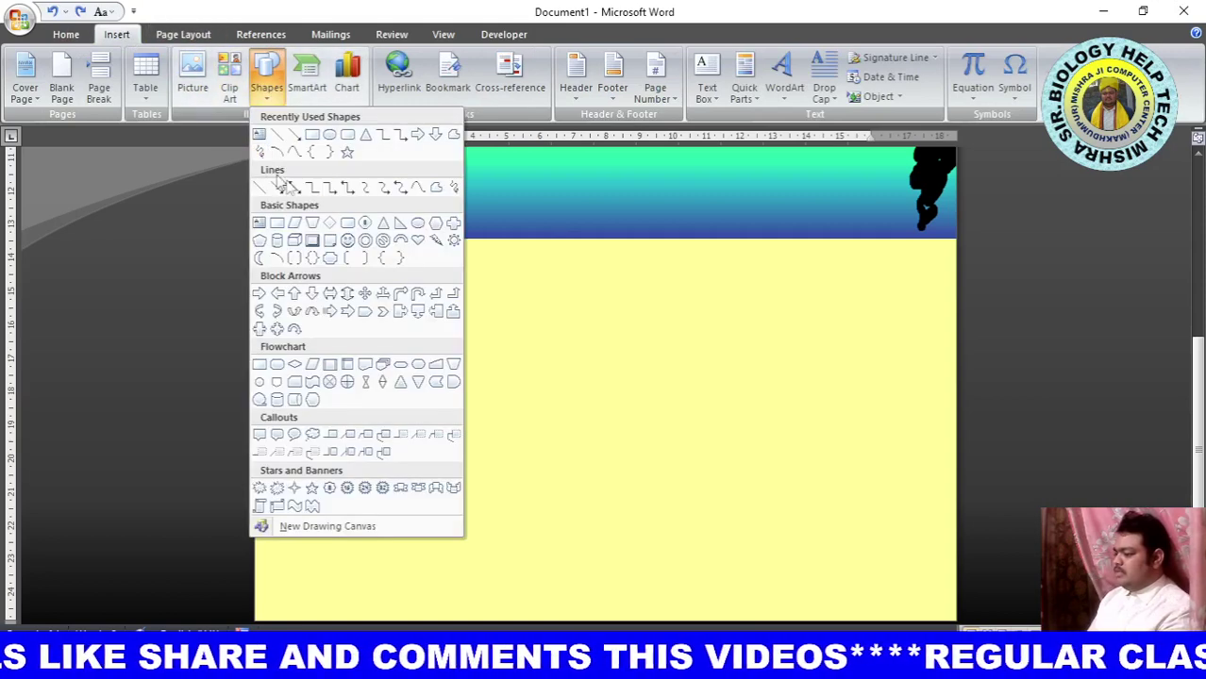
left_click(312, 136)
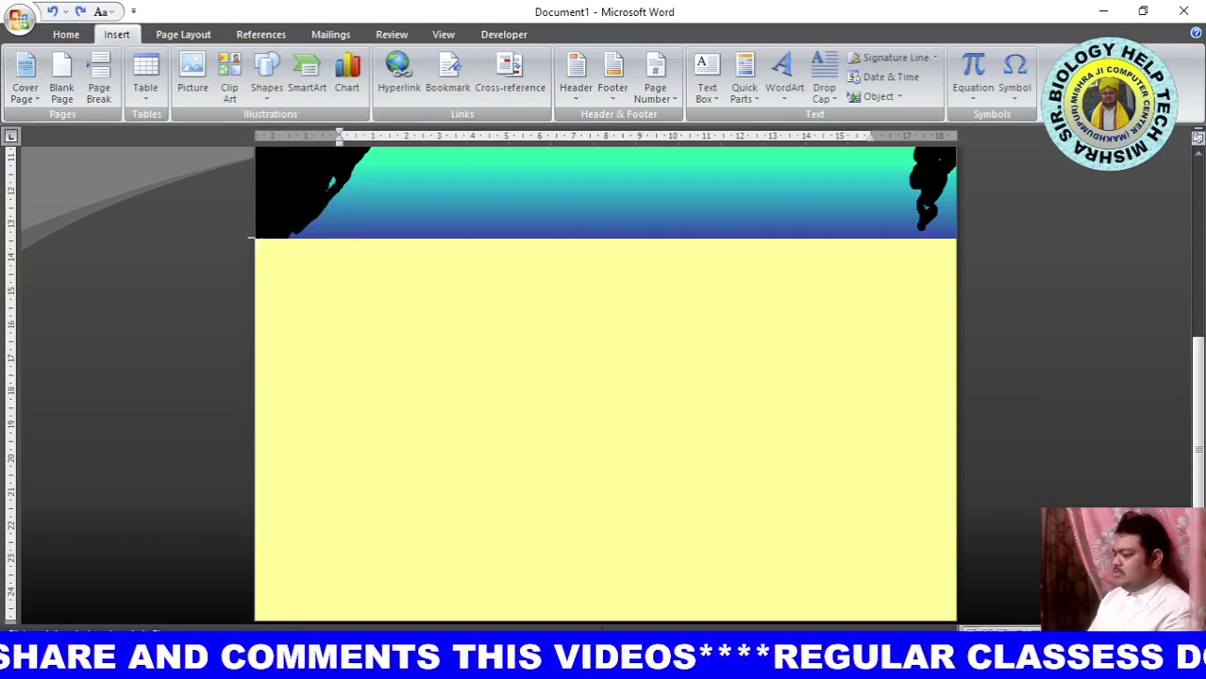
left_click_drag(775, 536, 956, 543)
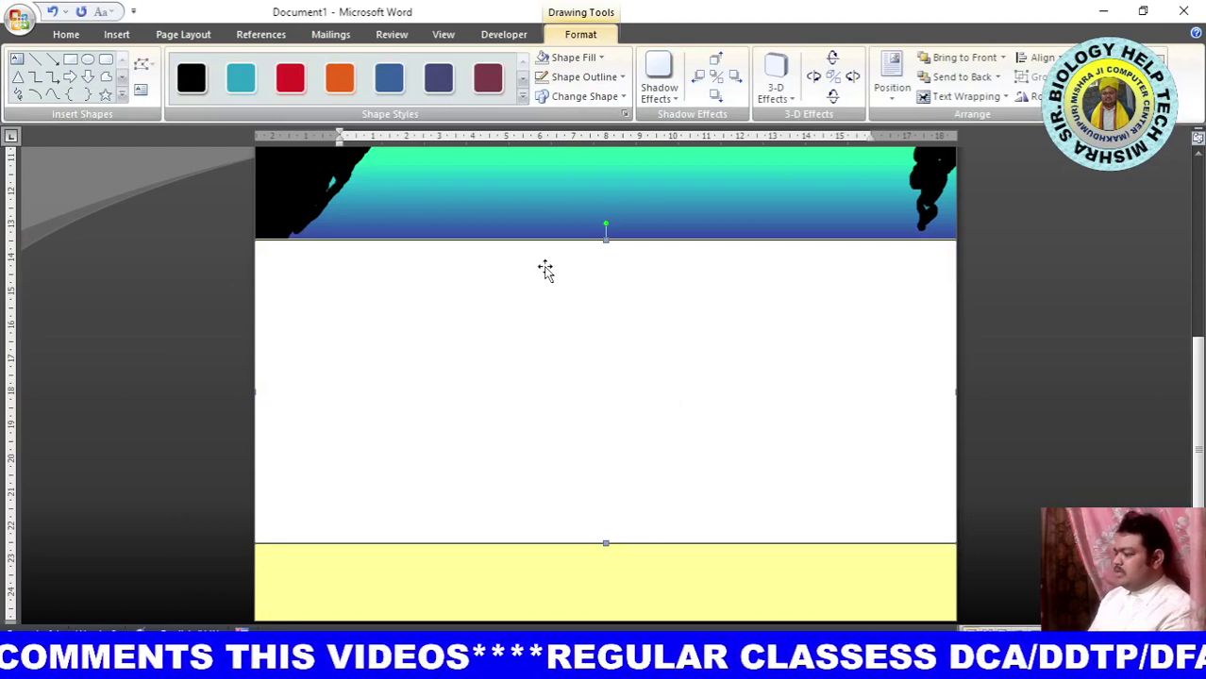
Give the rectangle a two-colour horizontal gradient fill, green at the top fading to white.
left_click(591, 59)
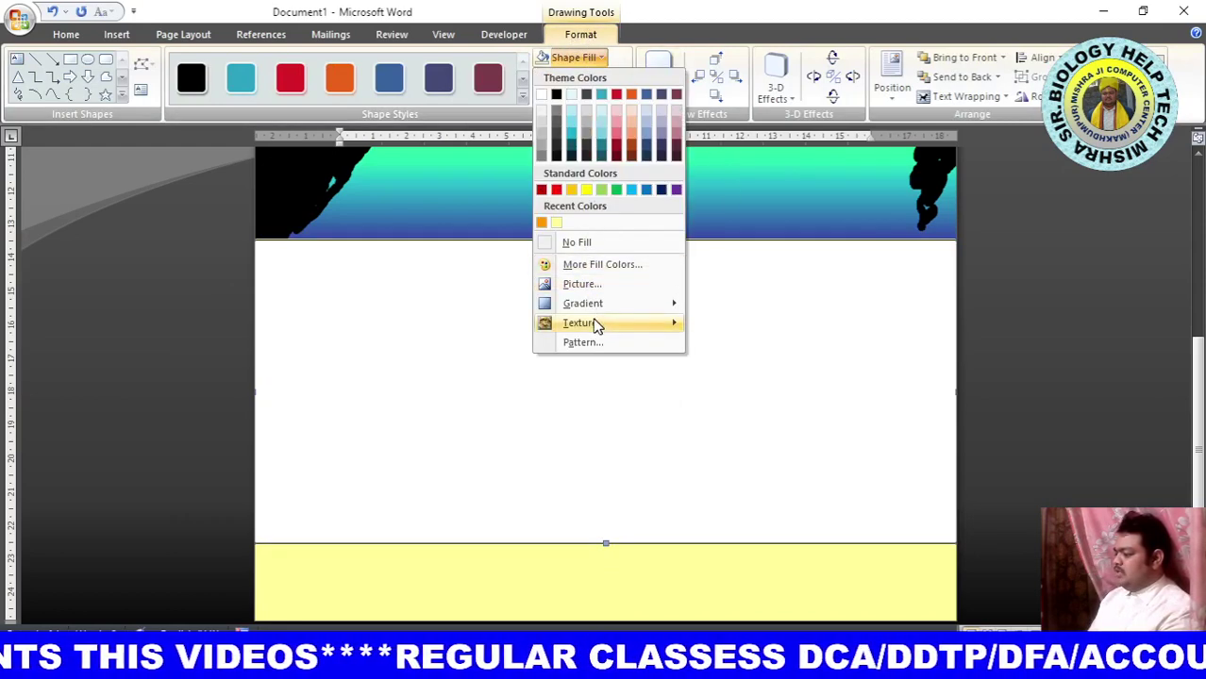
mouse_move(597, 323)
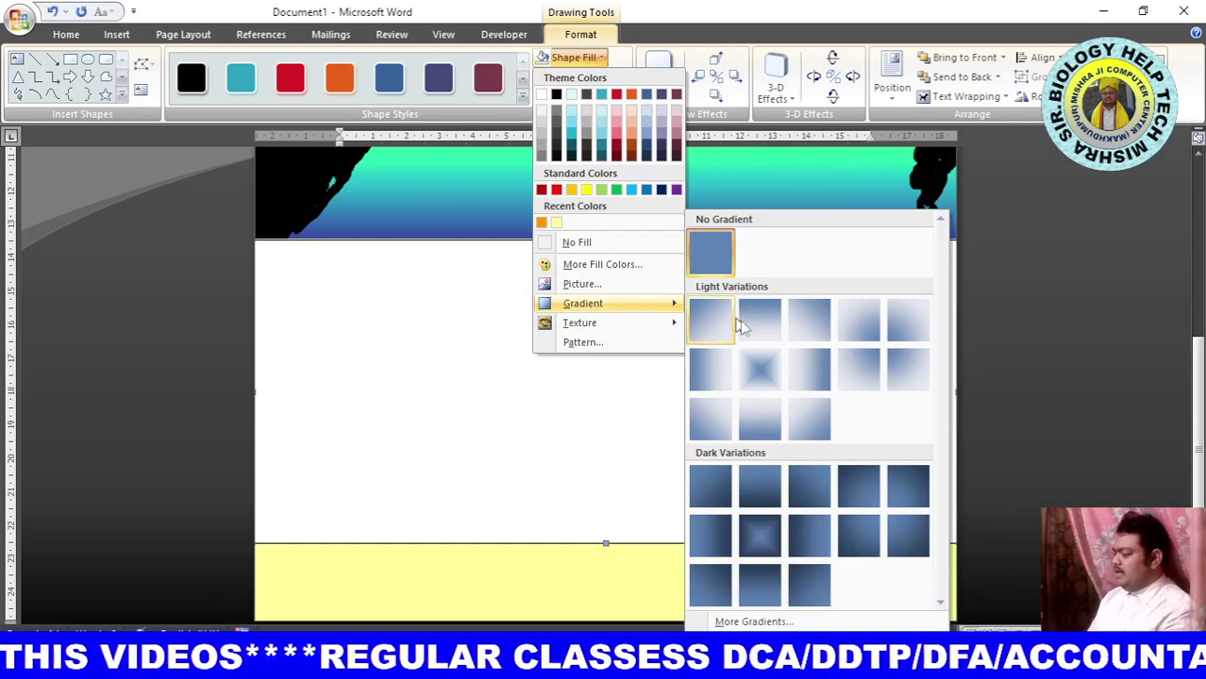
left_click(753, 623)
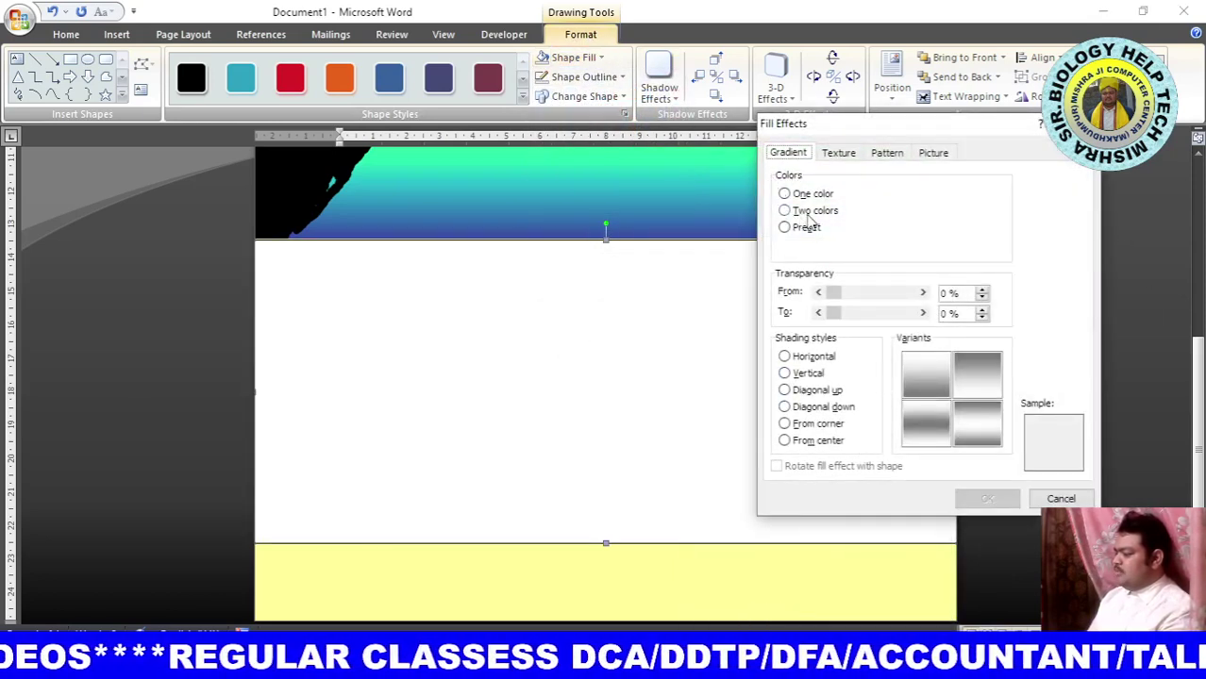
left_click(809, 213)
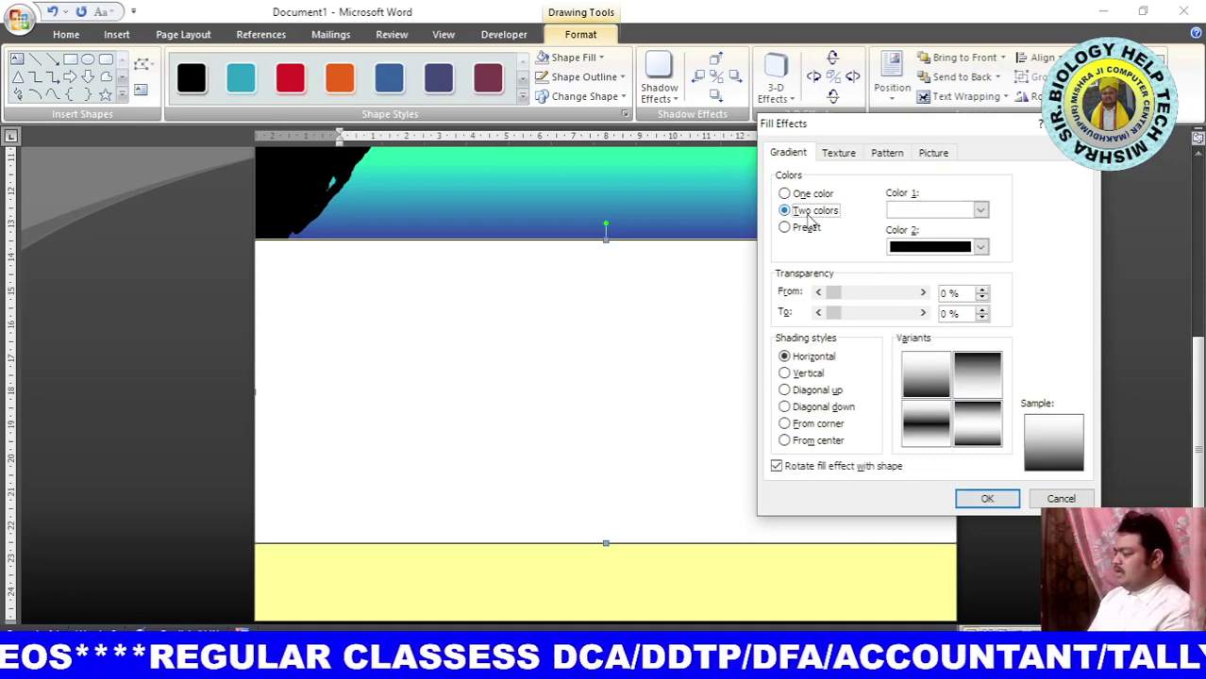
left_click(981, 212)
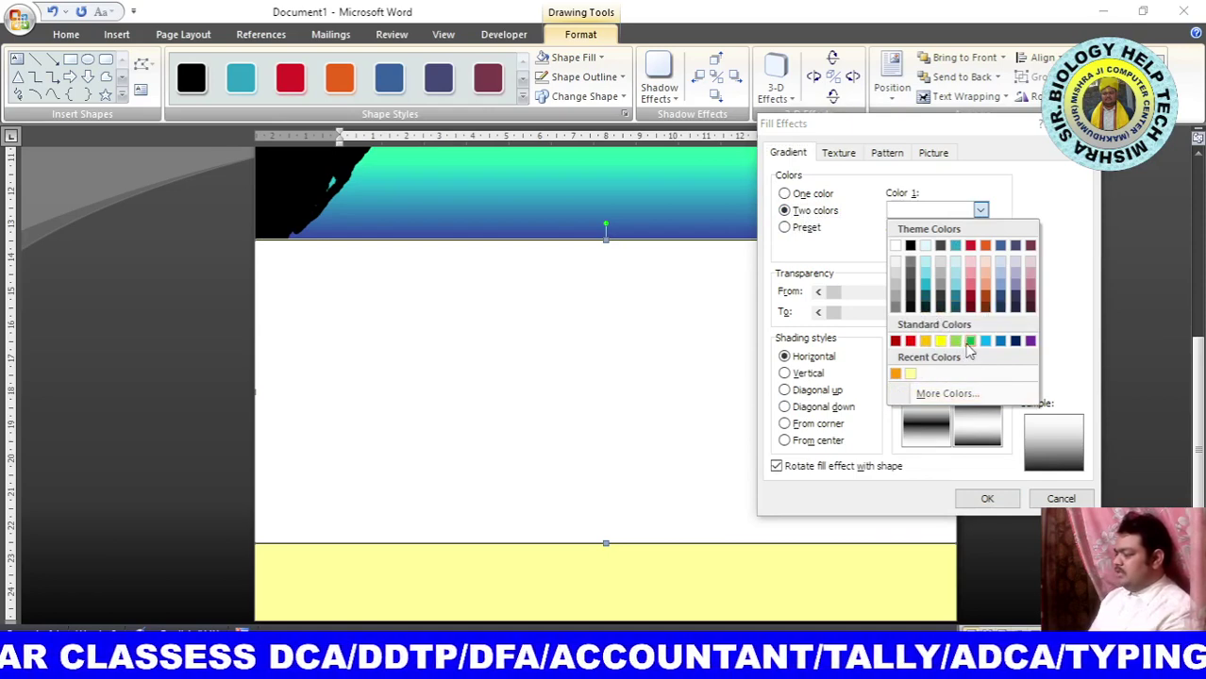
left_click(970, 341)
left_click(982, 248)
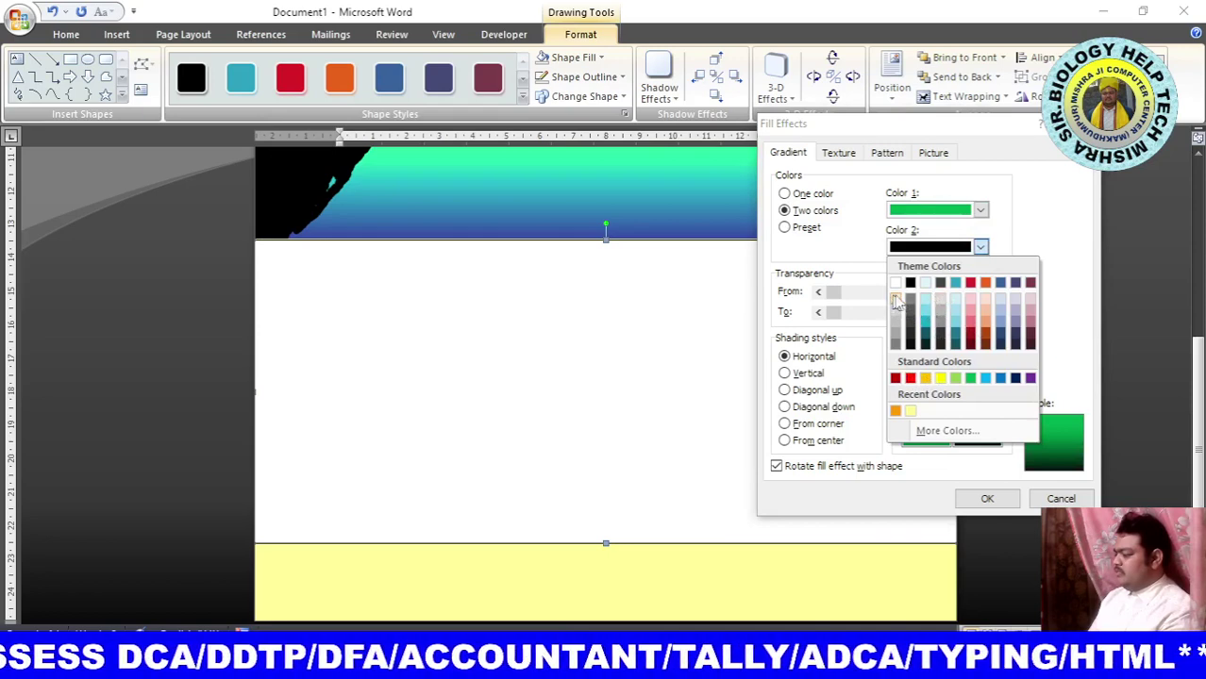
left_click(896, 332)
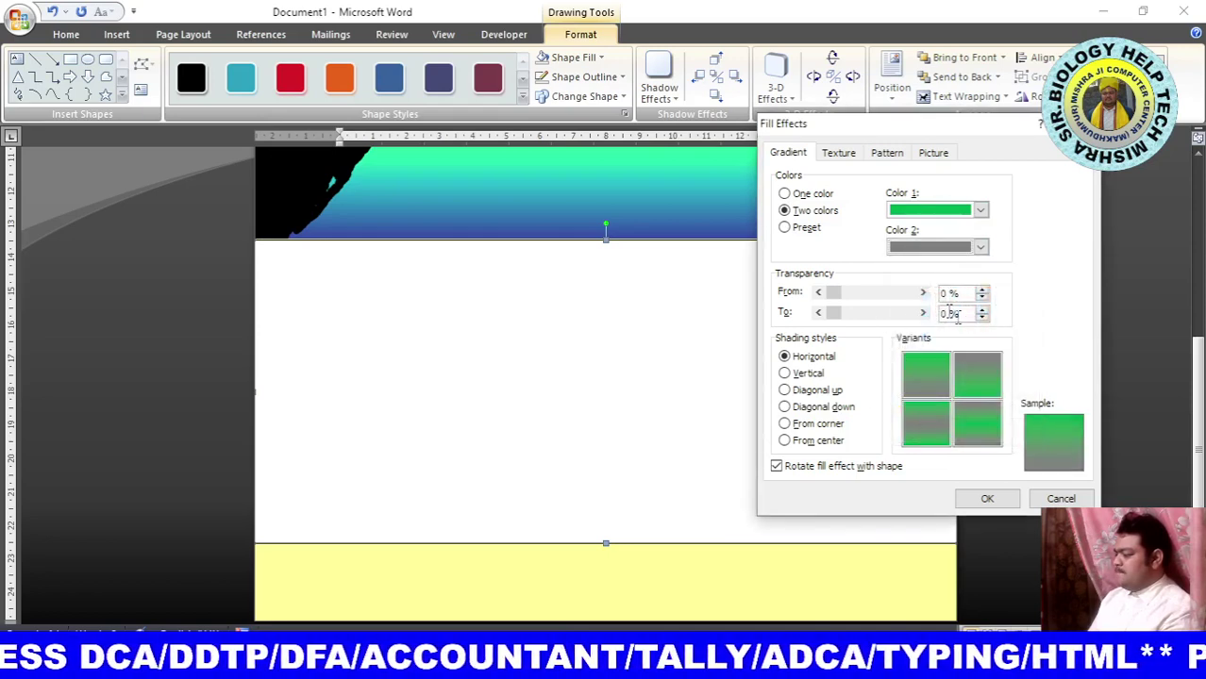
left_click(982, 248)
left_click(895, 284)
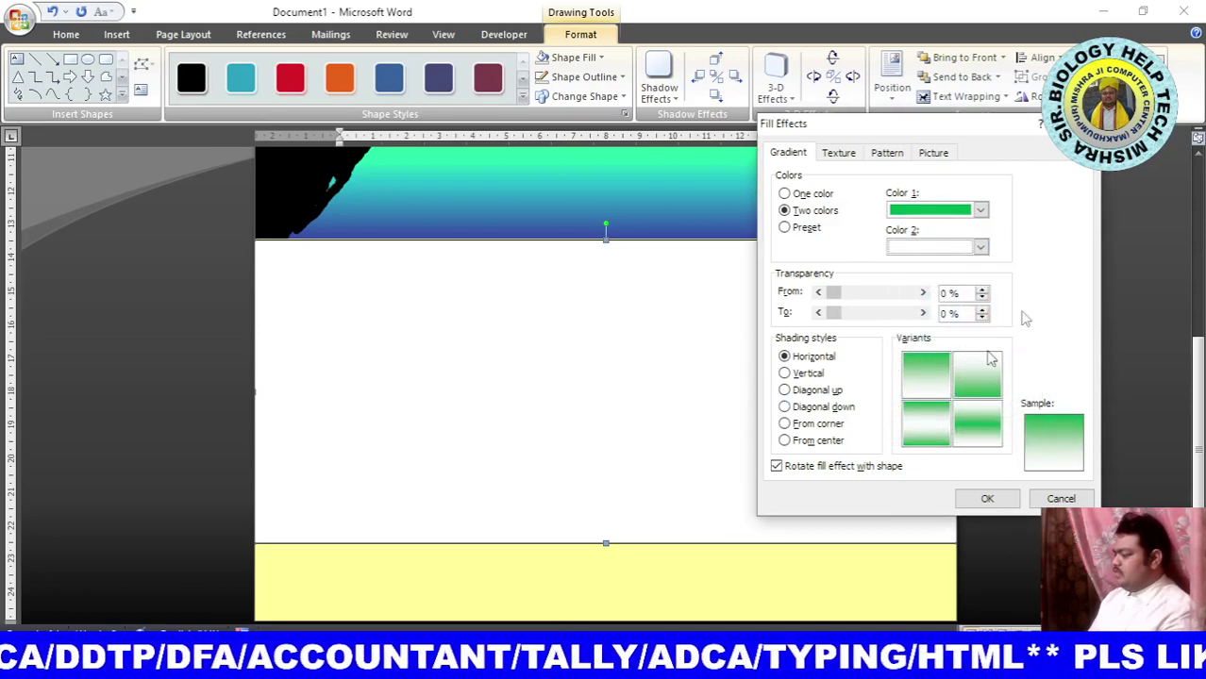
left_click(987, 498)
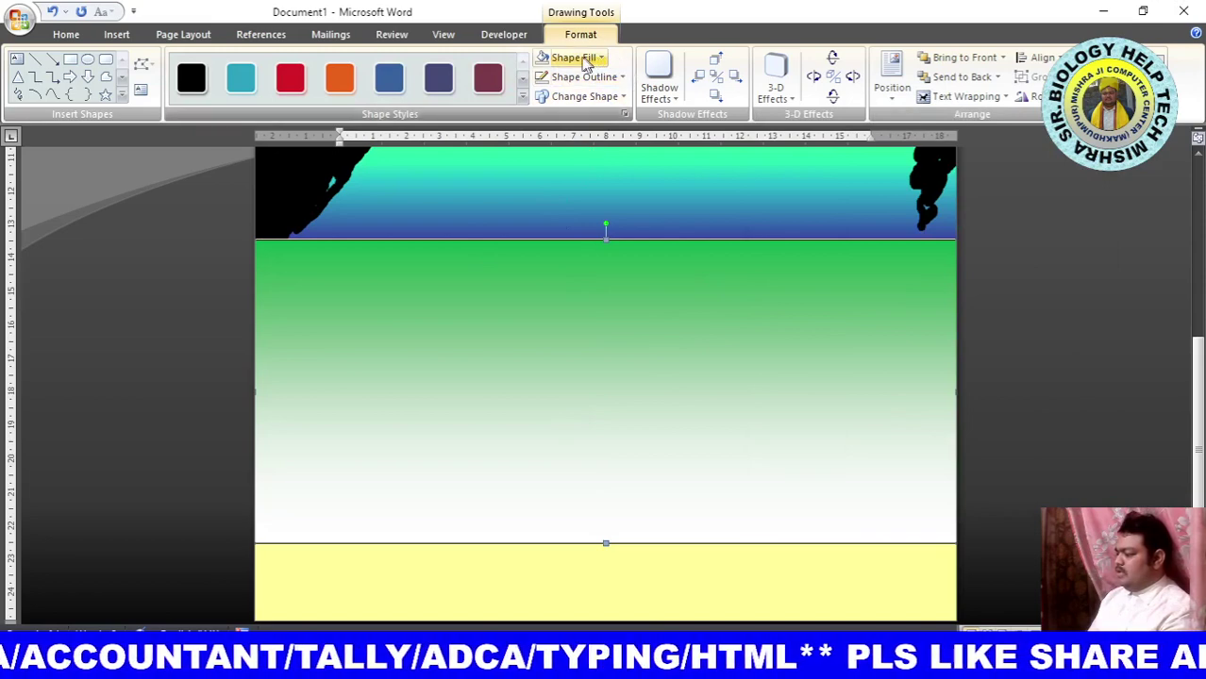
Set the gradient rectangle's outline to No Outline.
left_click(546, 83)
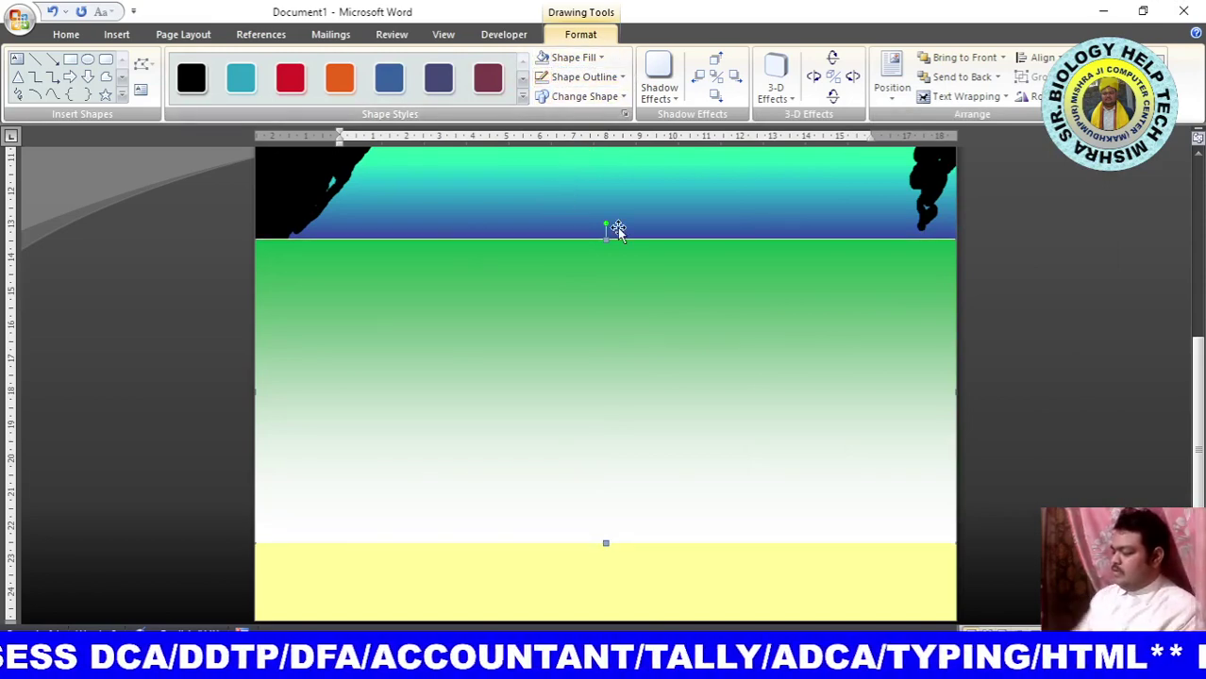
scroll(661, 302, "up", 2)
scroll(620, 351, "up", 3)
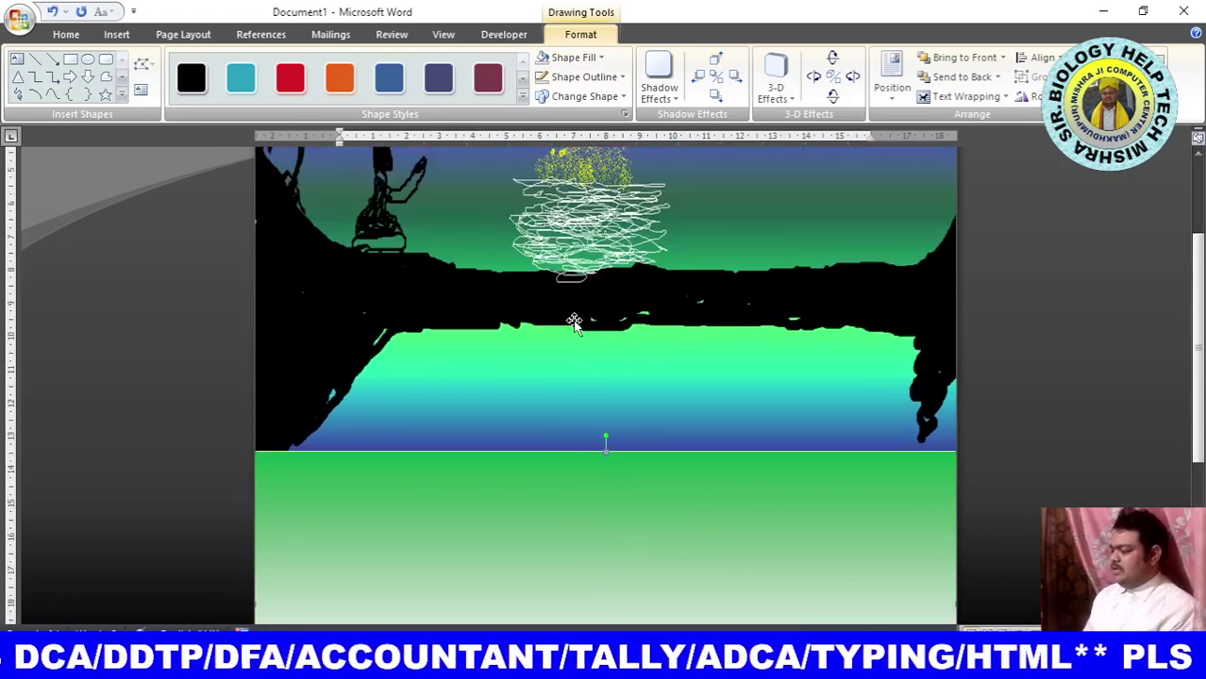
scroll(573, 318, "up", 4)
scroll(579, 369, "down", 5)
scroll(581, 368, "down", 3)
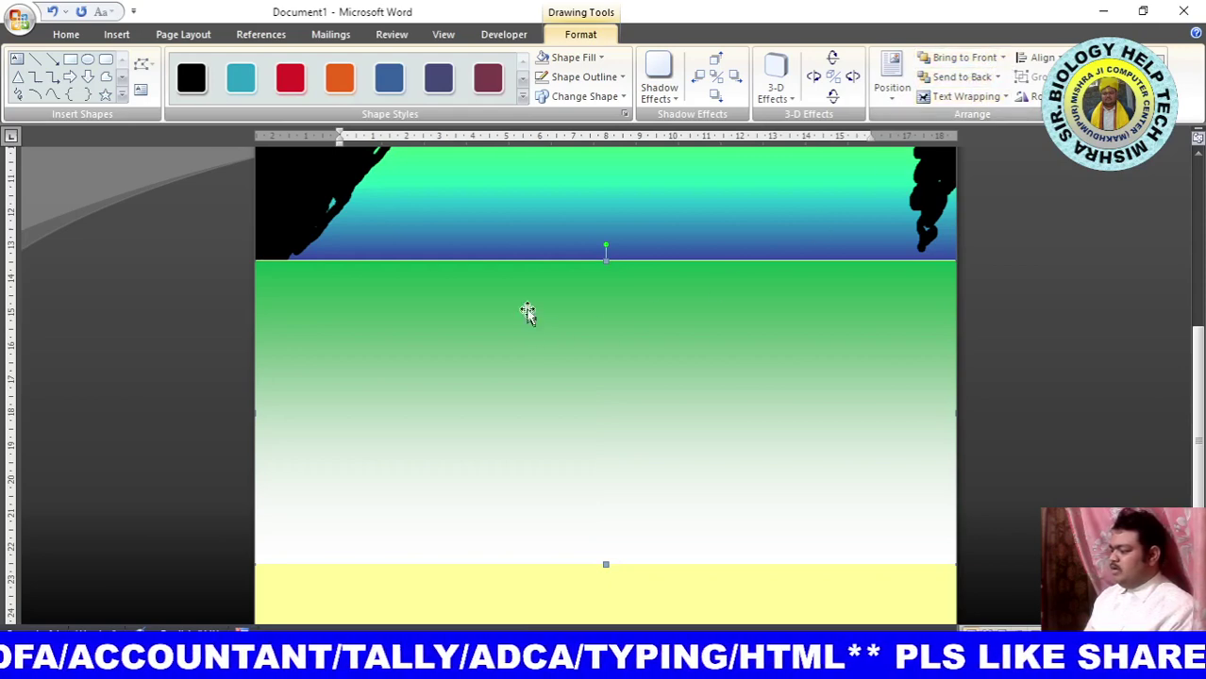
Drag the rectangle's top edge up to meet the moonlit scene, then view the whole cover.
left_click_drag(612, 249, 615, 245)
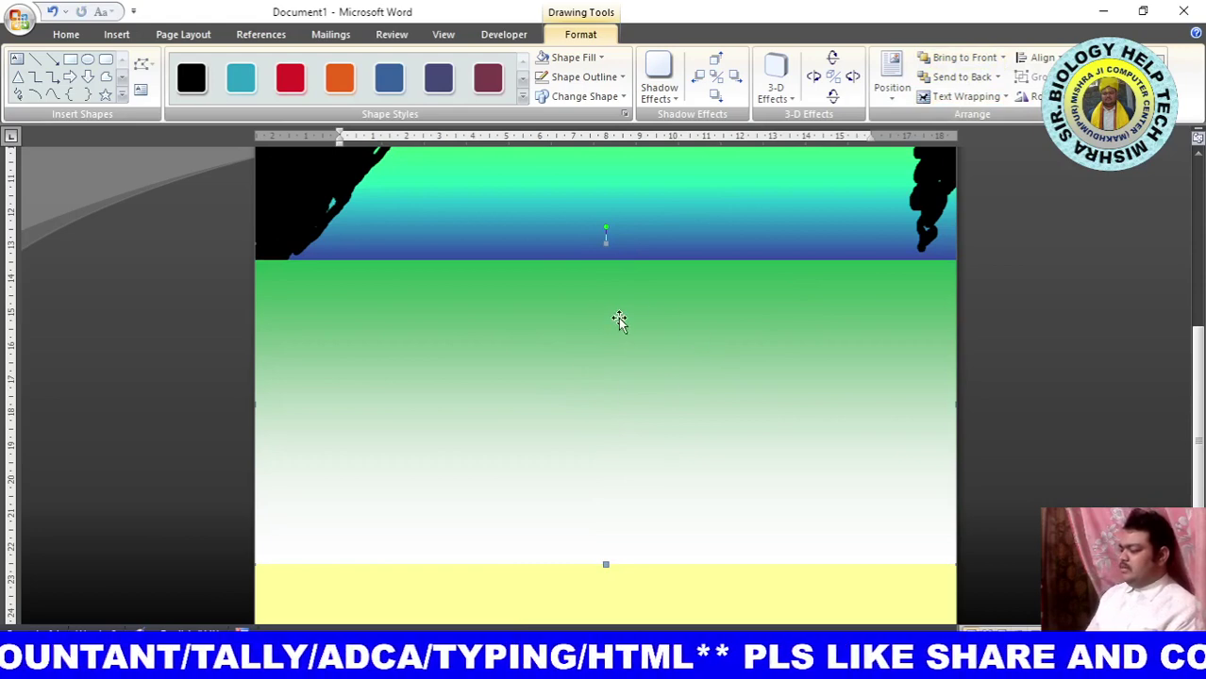
left_click(1018, 299)
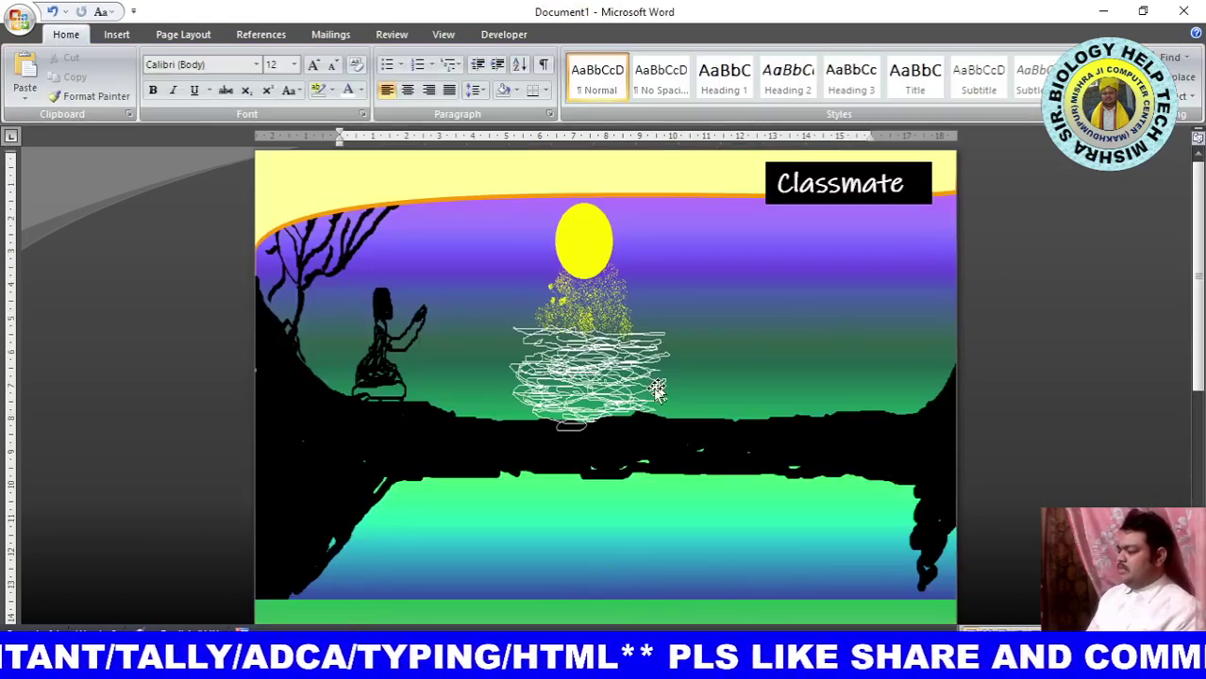
scroll(627, 370, "down", 5)
scroll(626, 371, "down", 2)
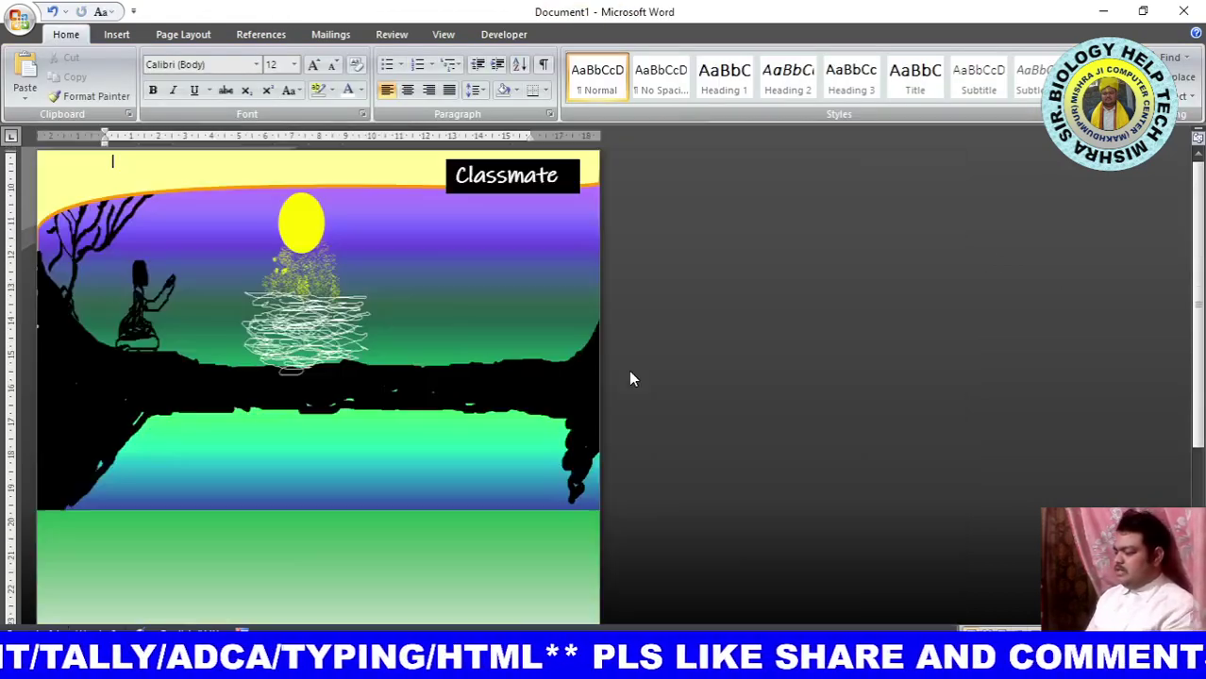
scroll(628, 370, "down", 1)
scroll(629, 370, "down", 1)
scroll(551, 403, "down", 1)
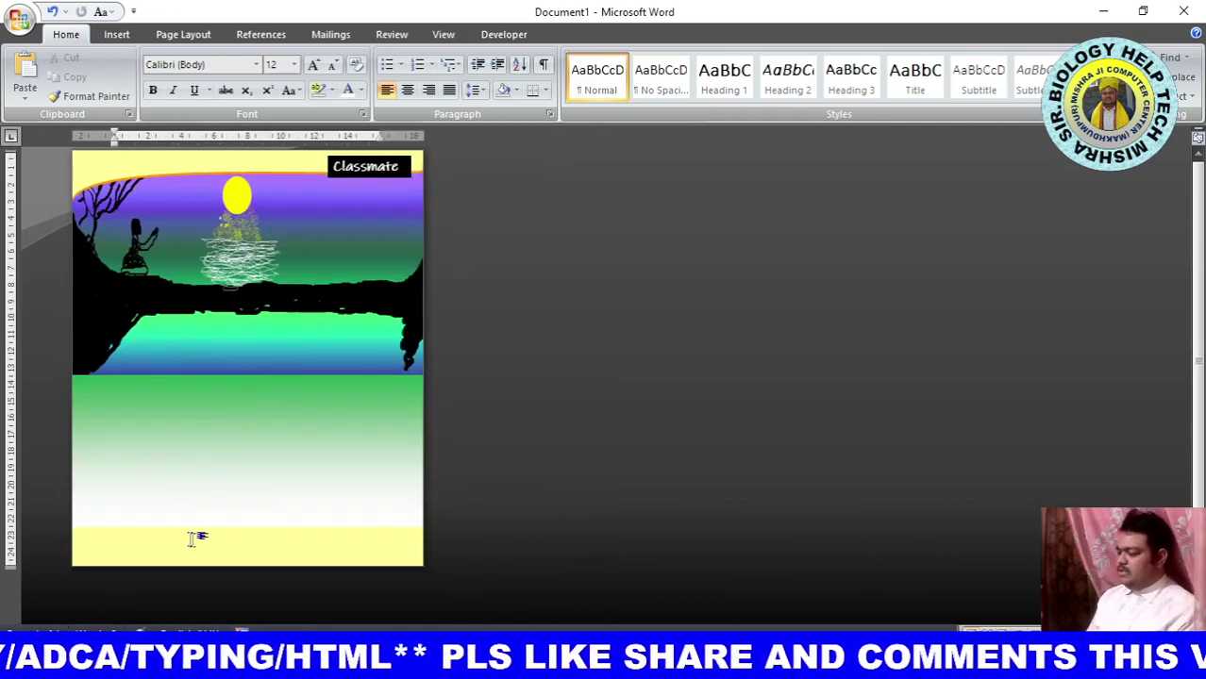
left_click(117, 34)
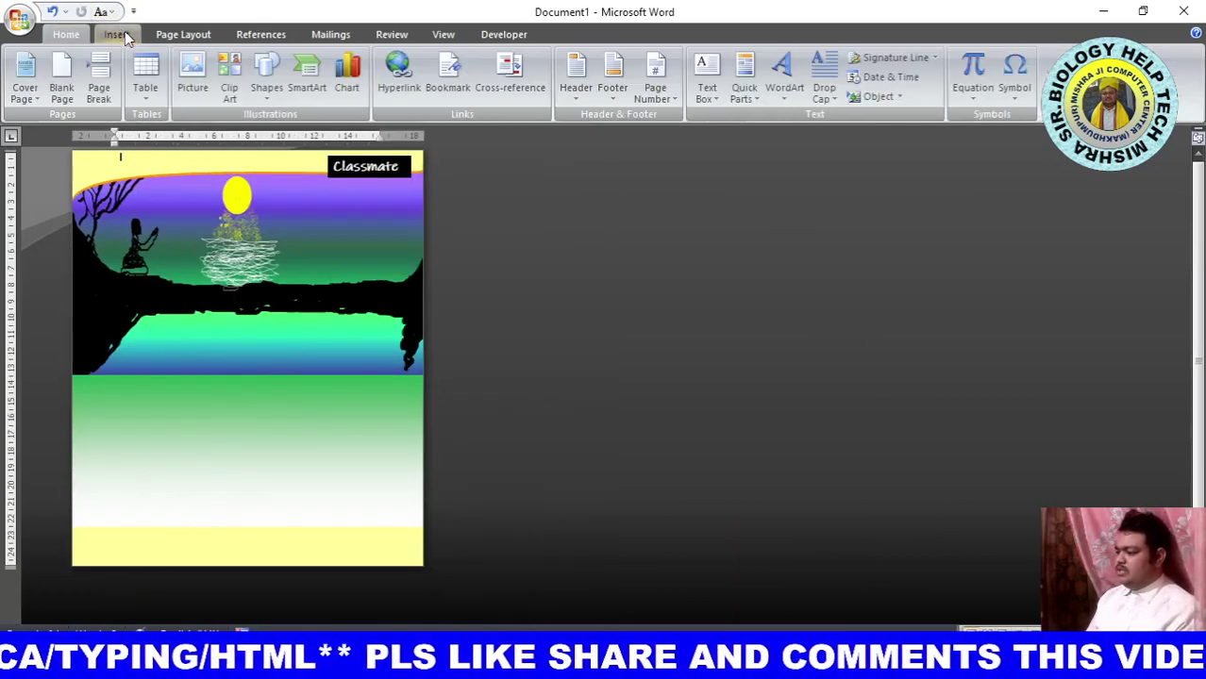
left_click(267, 85)
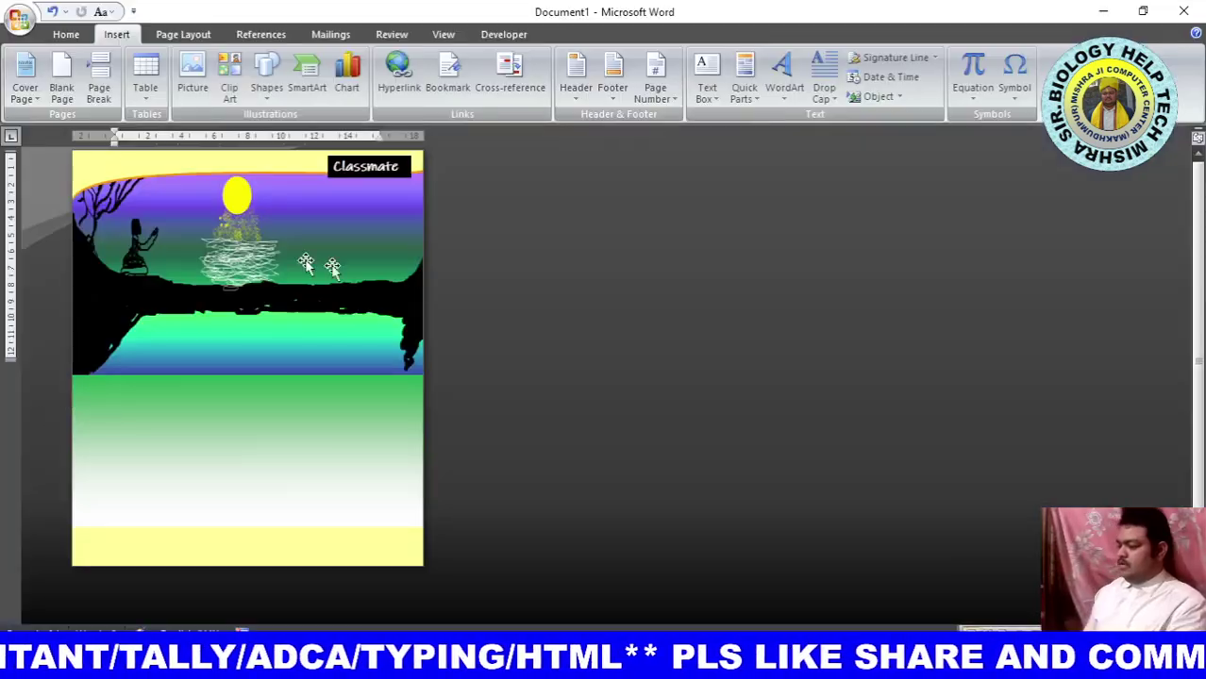
Trace a closed freeform shape spanning the full width of the page's bottom strip.
left_click(263, 463)
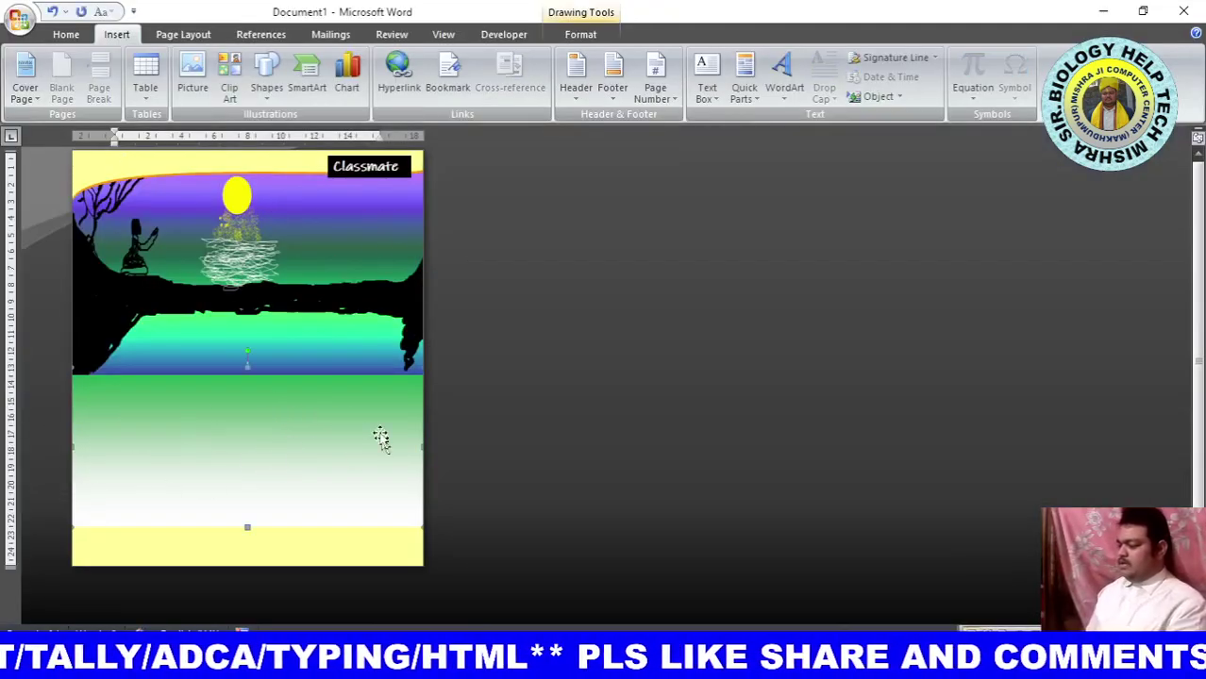
left_click(266, 80)
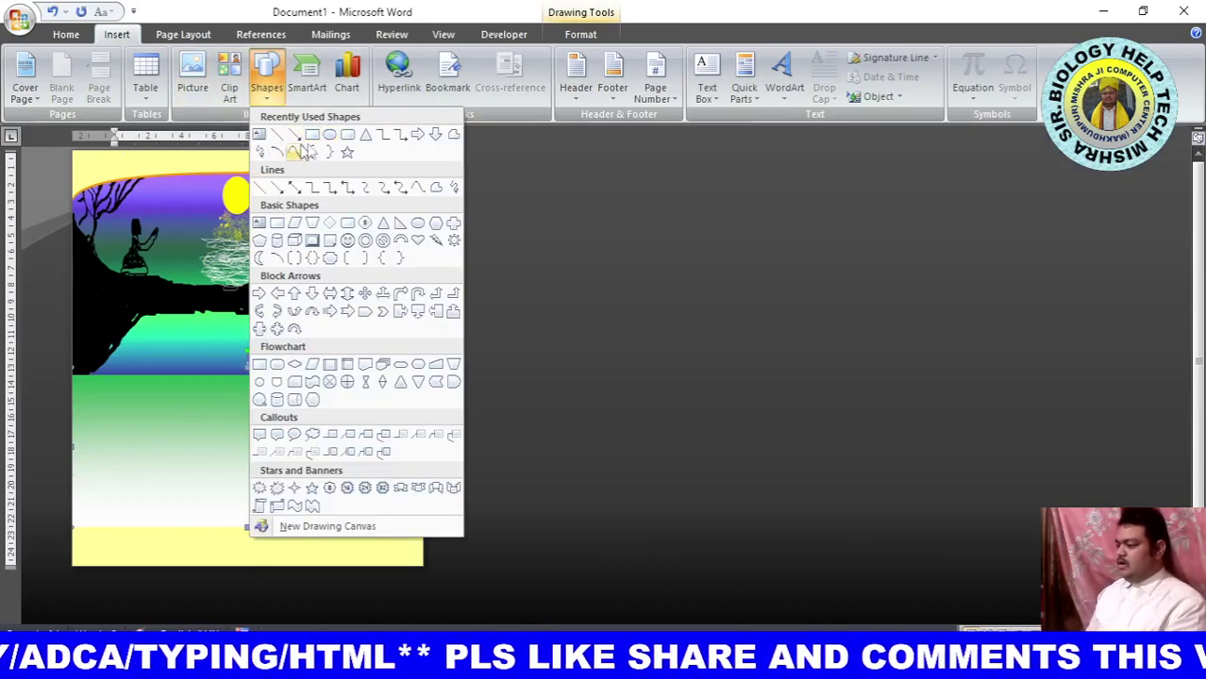
left_click(455, 138)
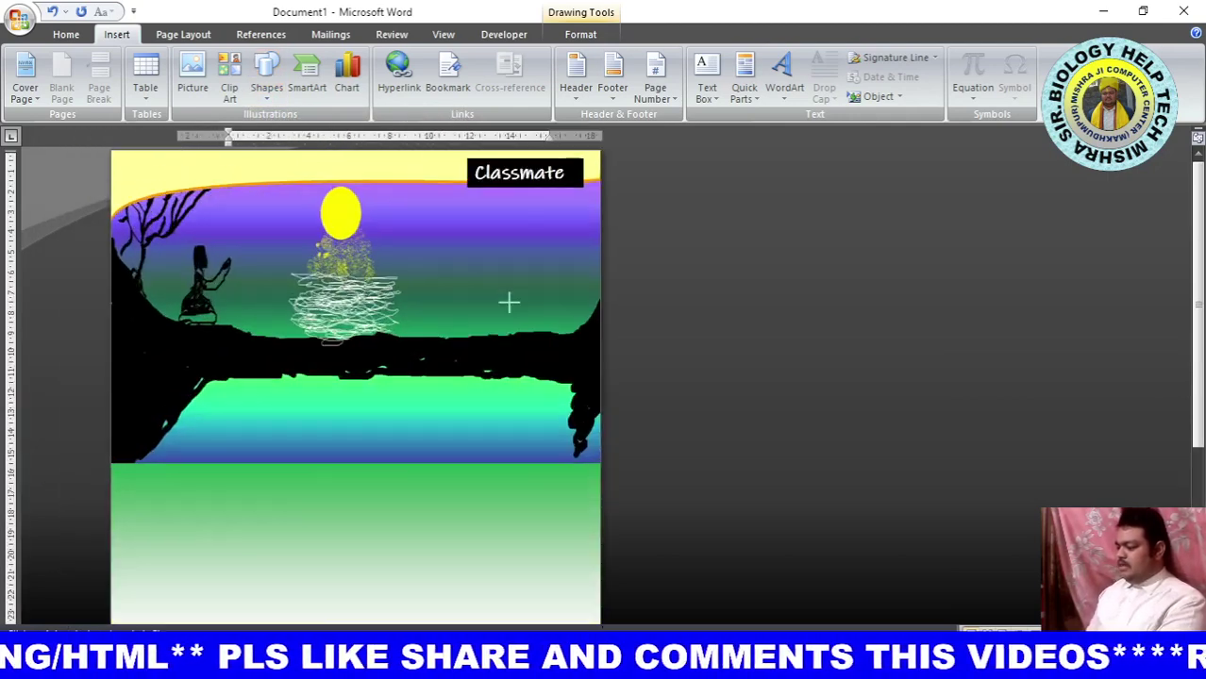
scroll(509, 302, "up", 2)
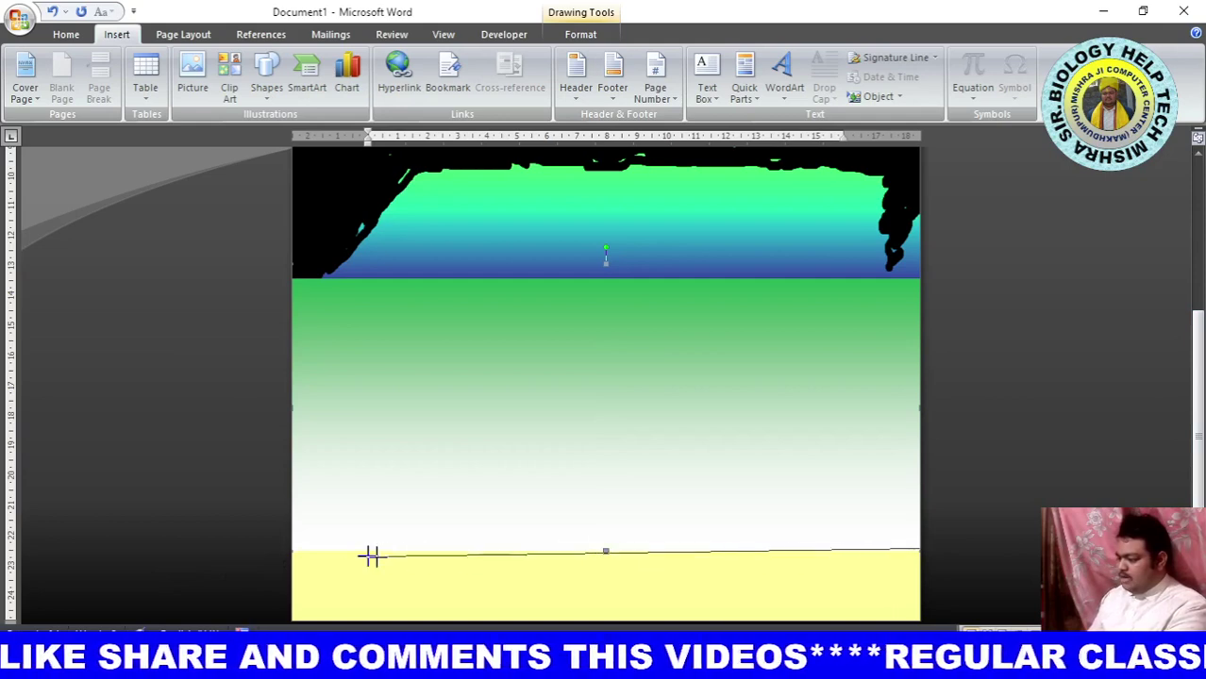
left_click_drag(811, 555, 285, 552)
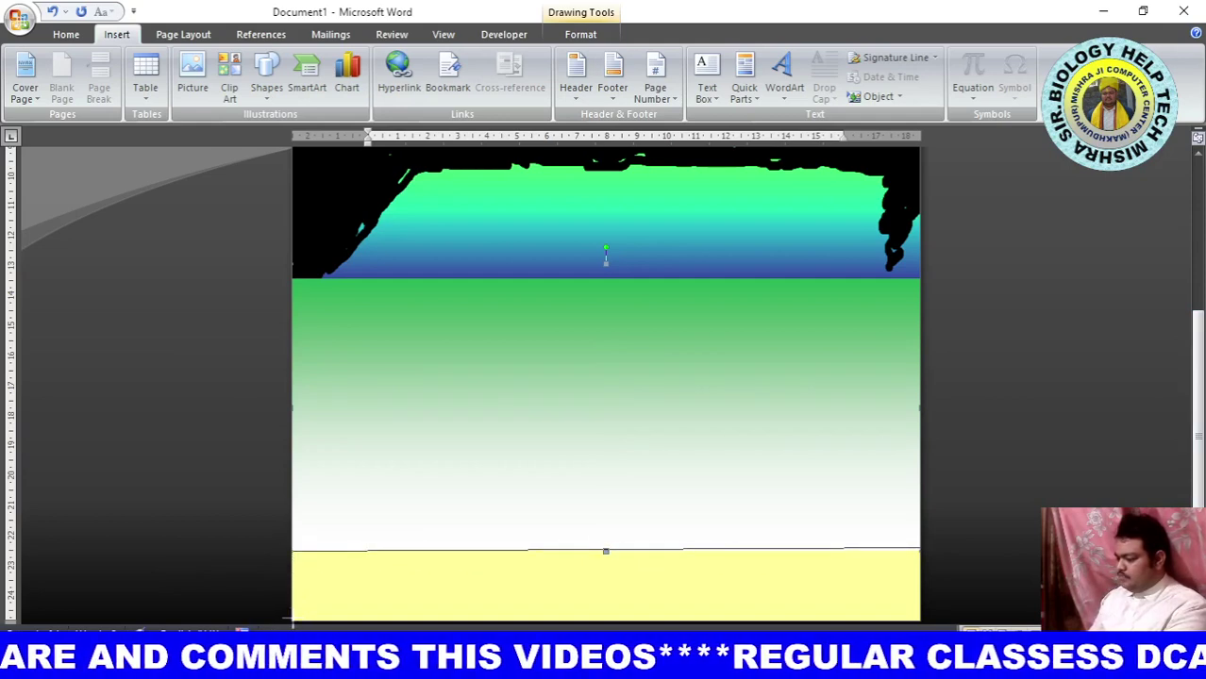
left_click_drag(293, 621, 907, 622)
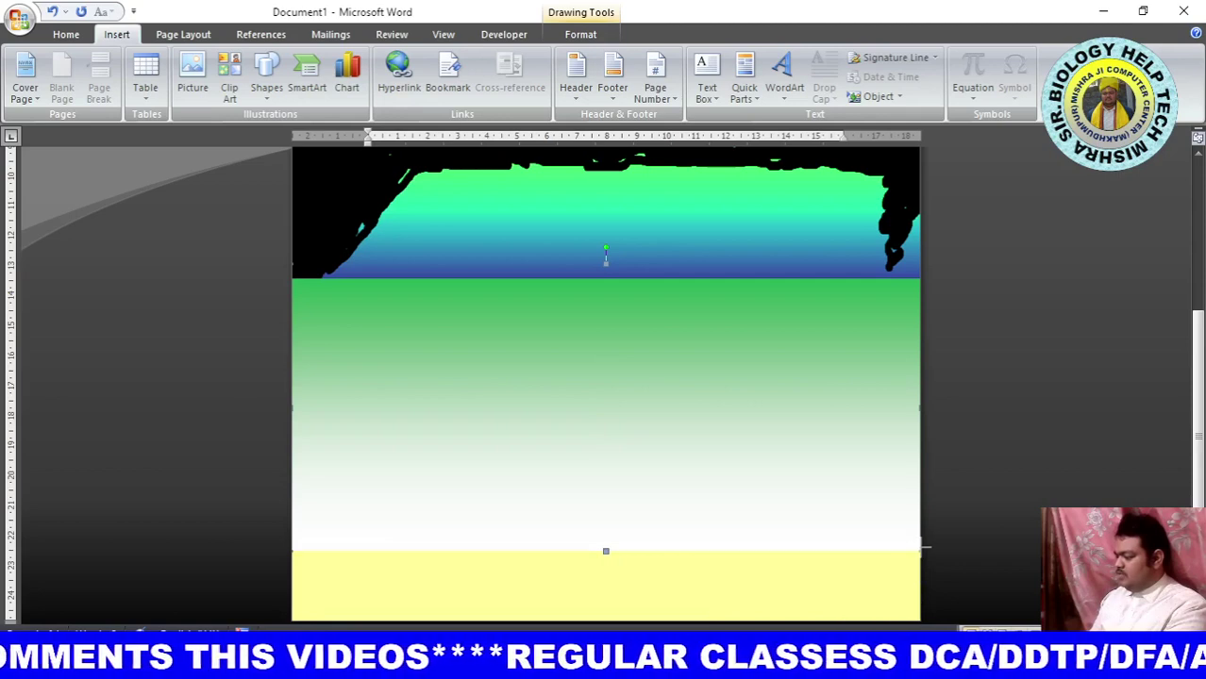
left_click_drag(925, 547, 921, 549)
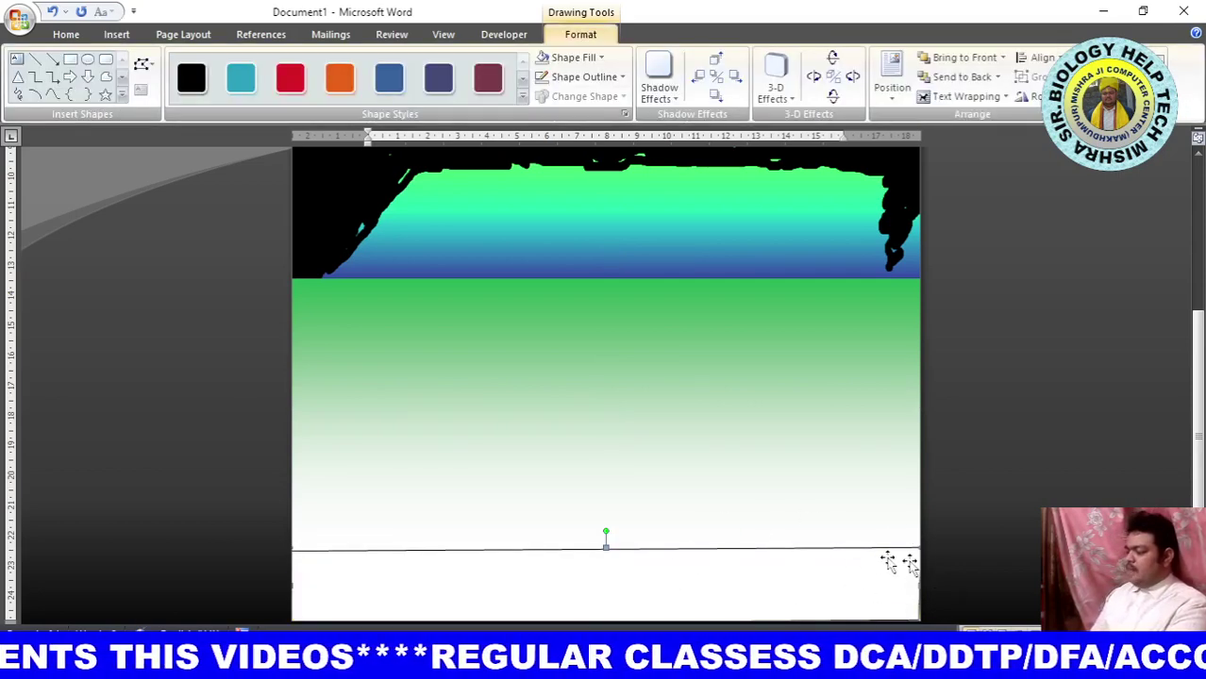
Fill the bottom freeform with Light Yellow from Recent Colors.
left_click(578, 58)
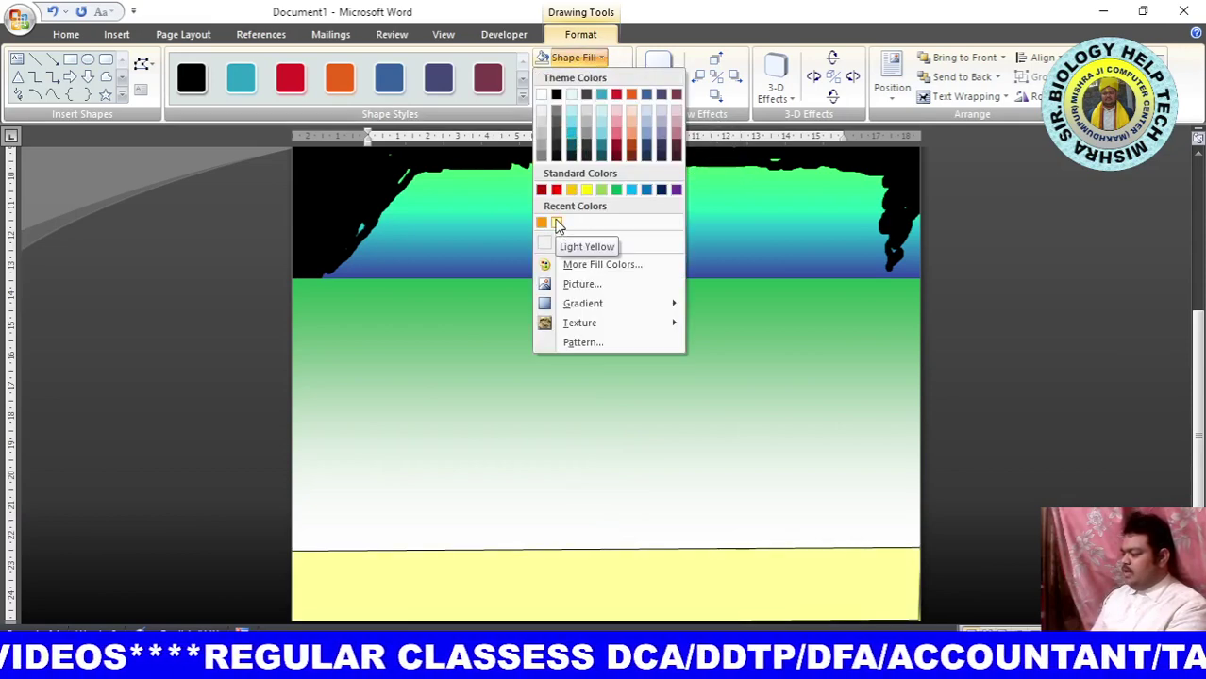
left_click(556, 224)
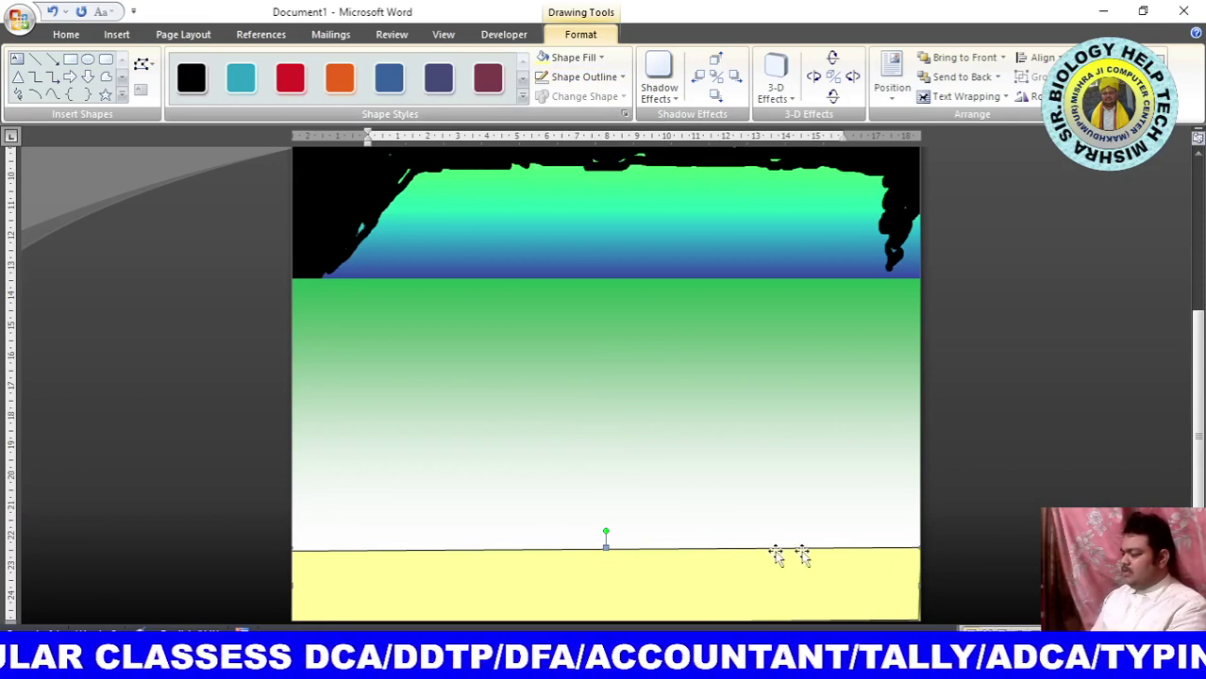
right_click(472, 593)
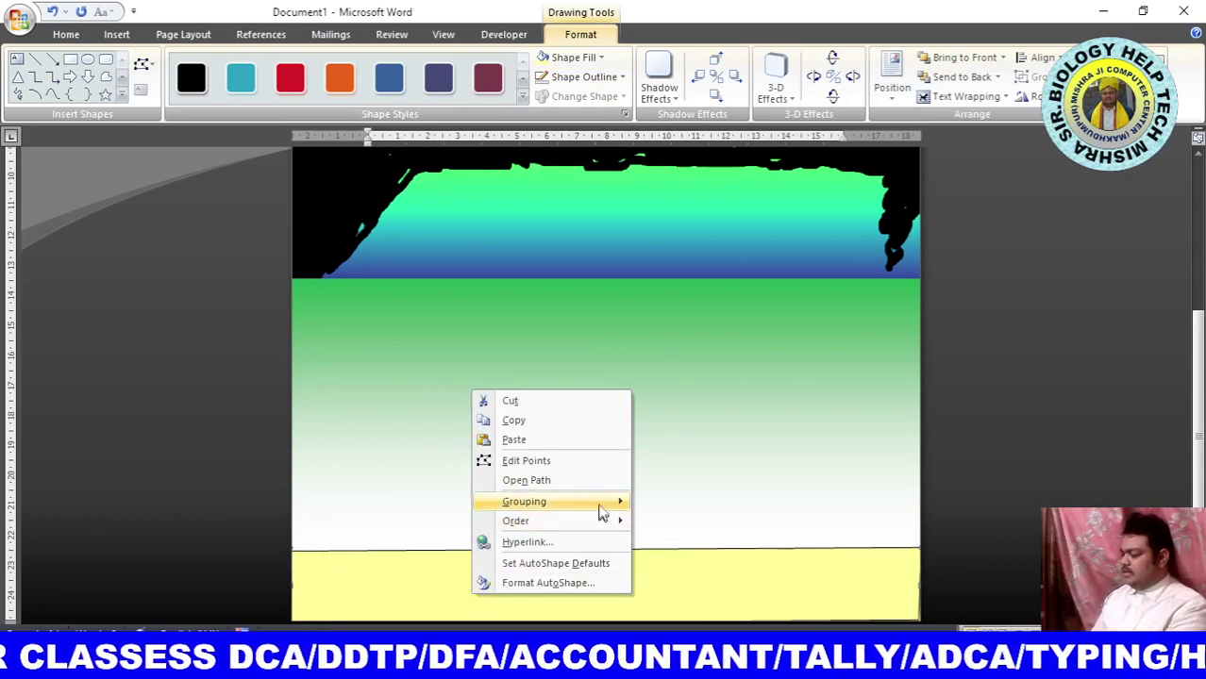
left_click(553, 460)
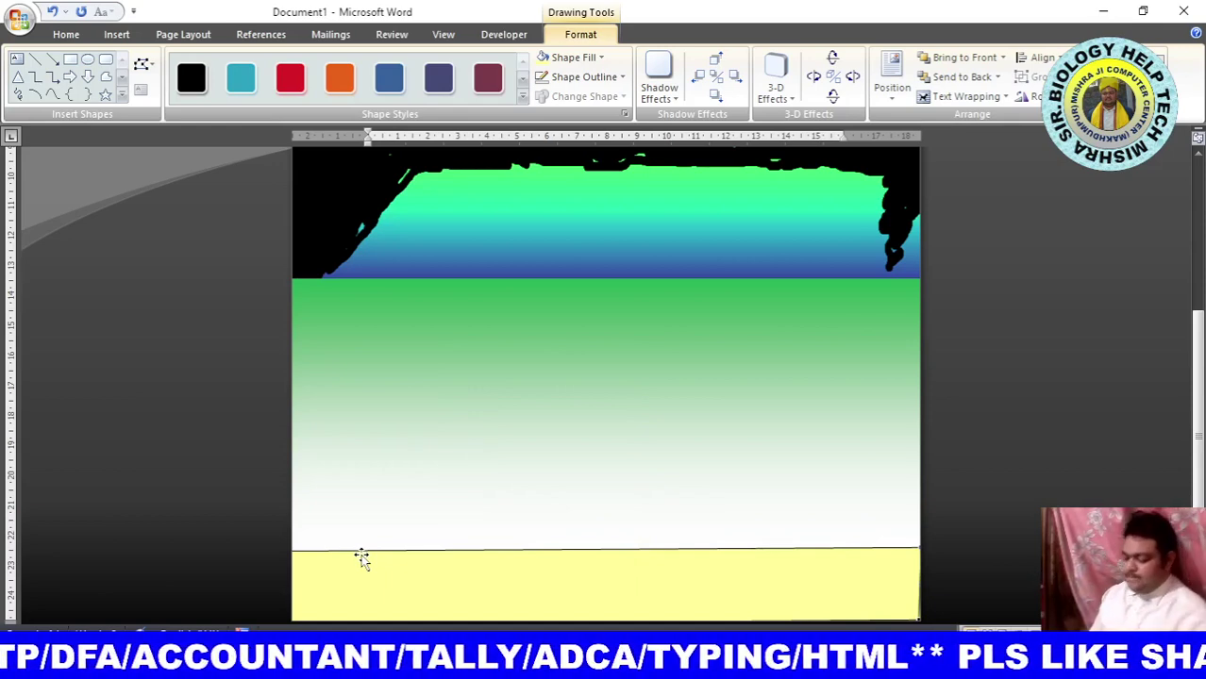
right_click(917, 549)
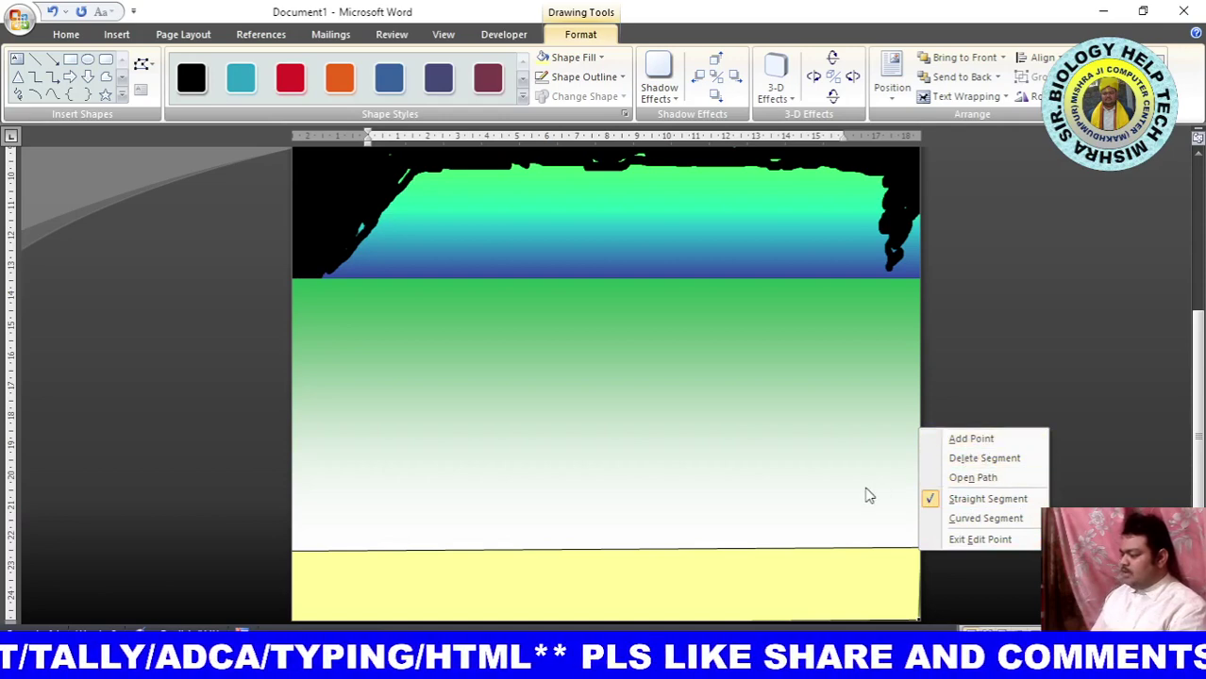
left_click(809, 579)
right_click(809, 580)
left_click(867, 443)
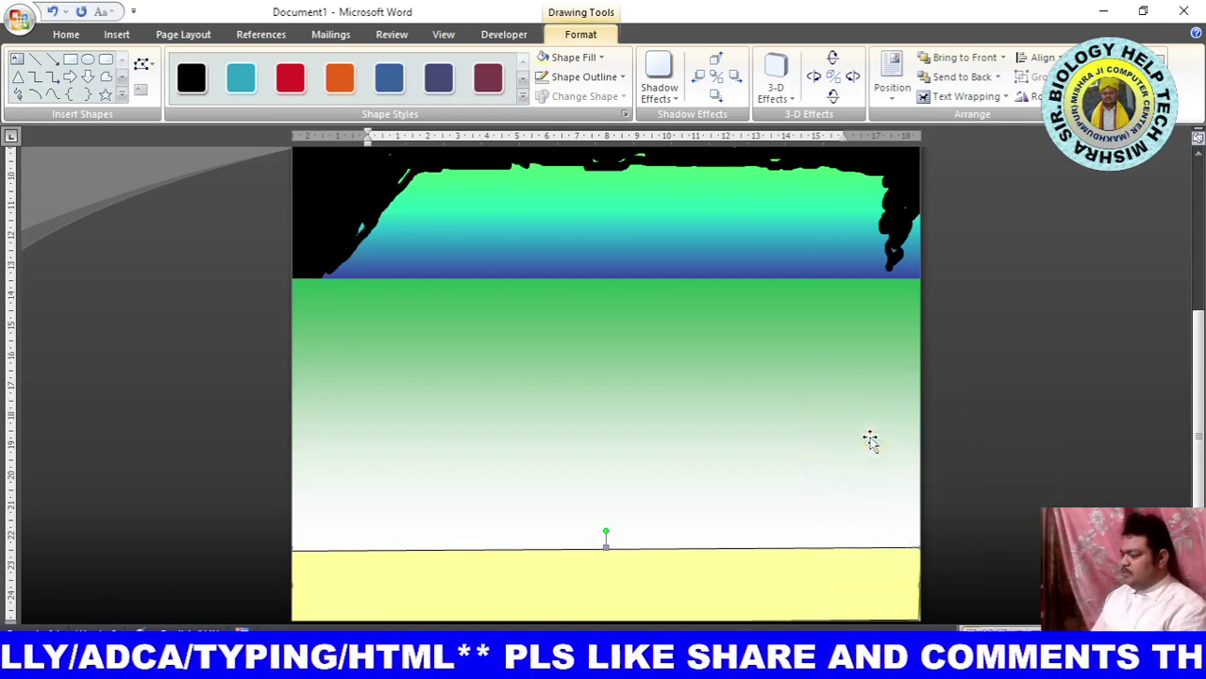
right_click(861, 560)
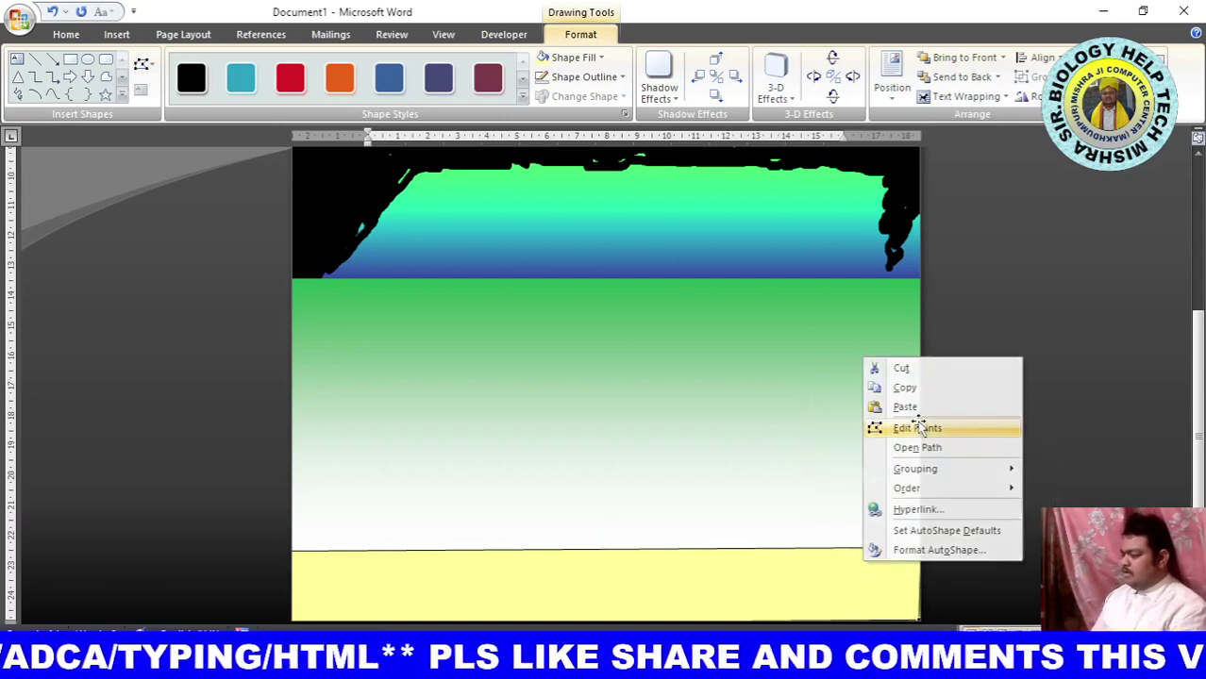
left_click(916, 440)
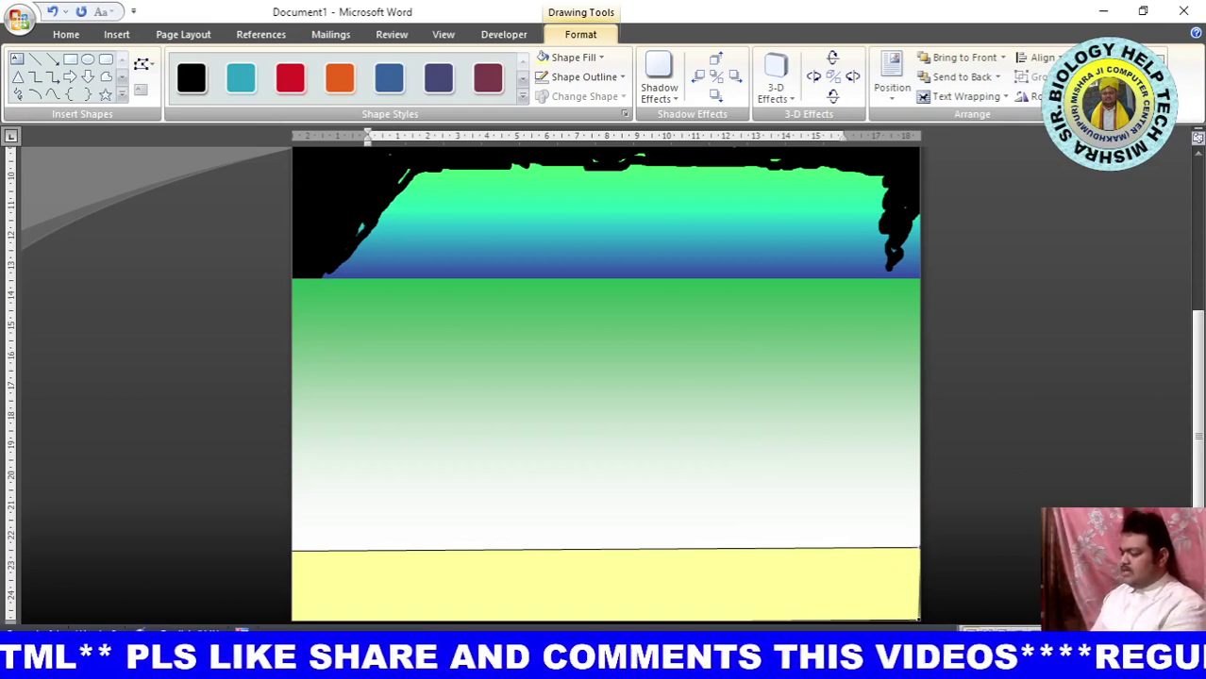
left_click(569, 627)
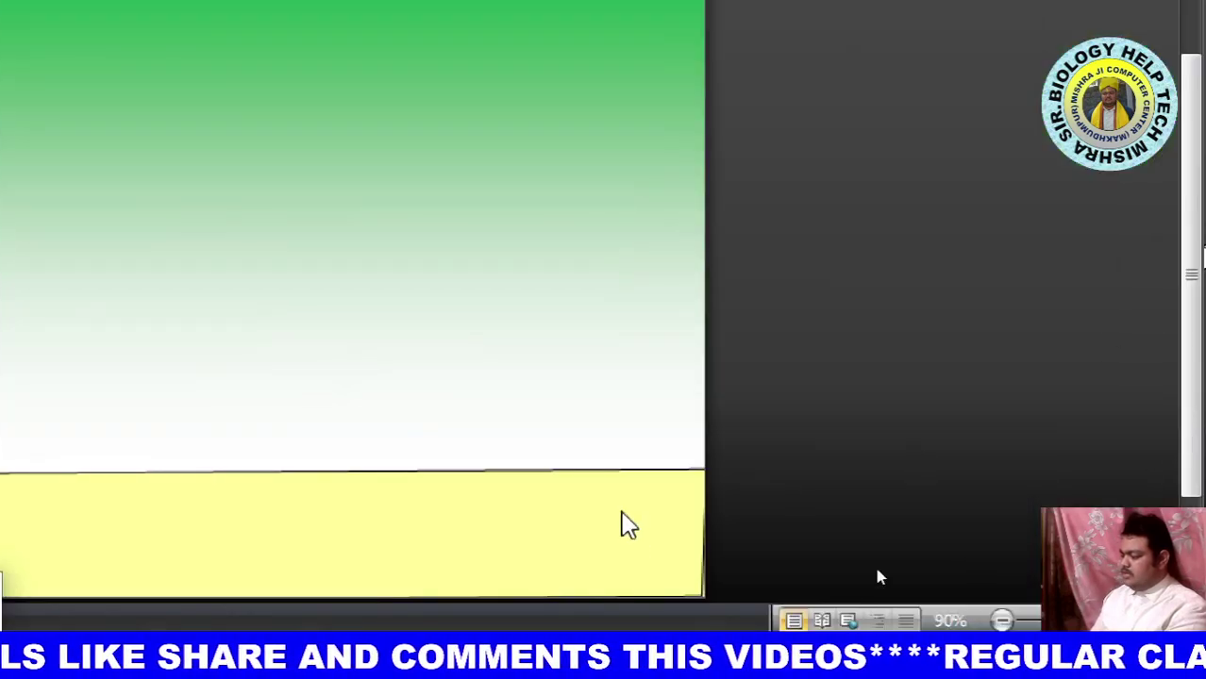
right_click(704, 466)
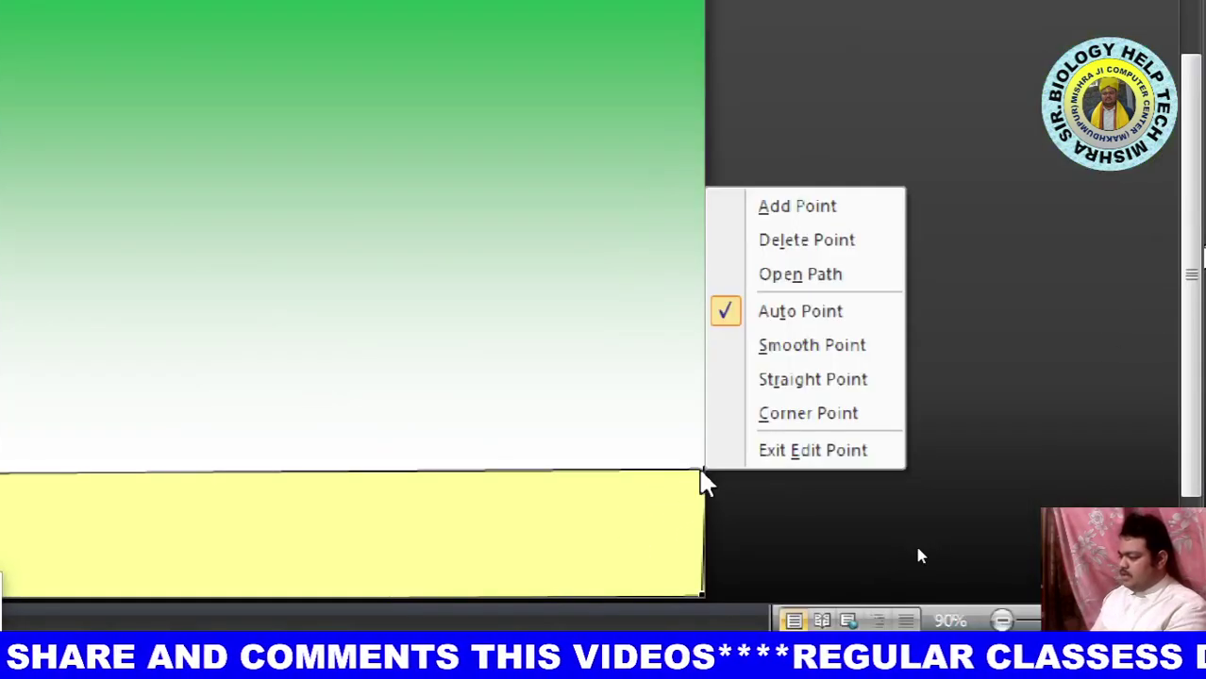
left_click(793, 418)
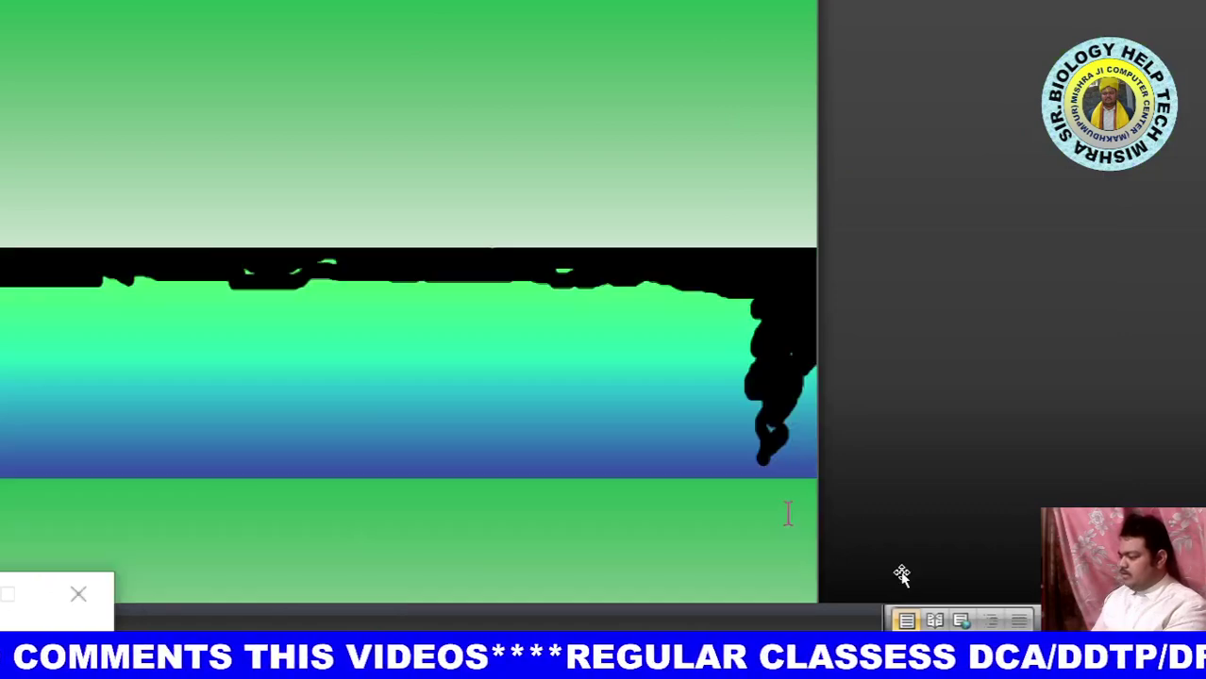
scroll(734, 528, "down", 10)
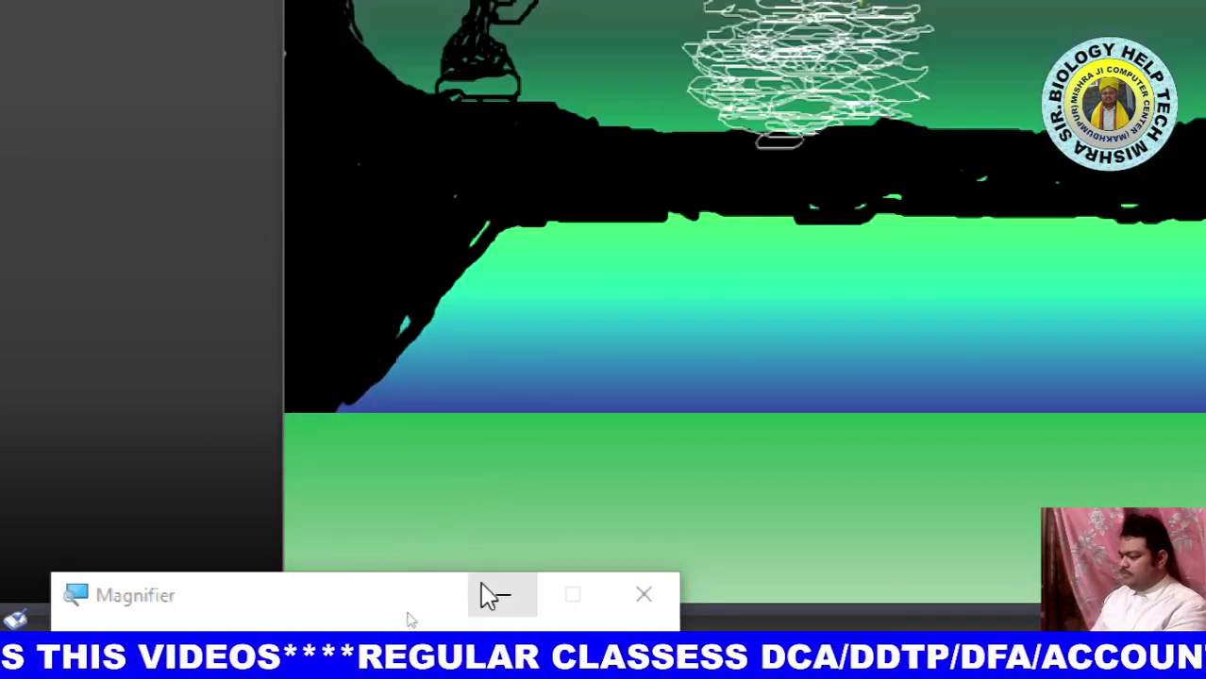
left_click(485, 592)
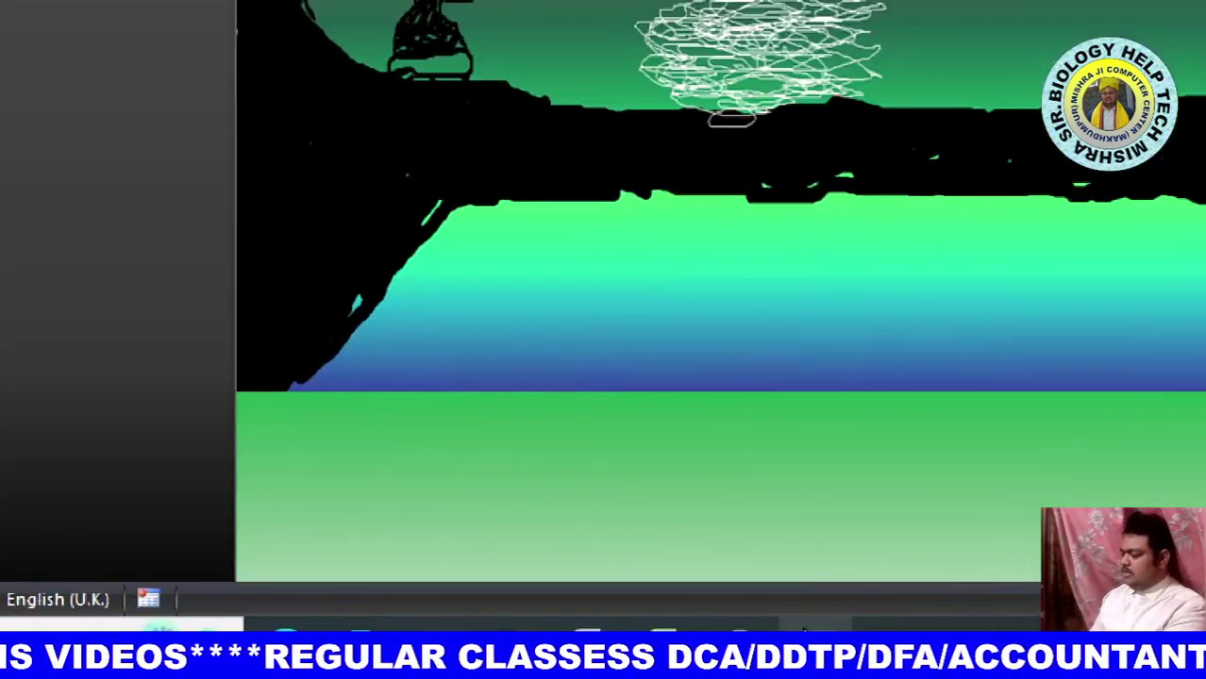
left_click(479, 558)
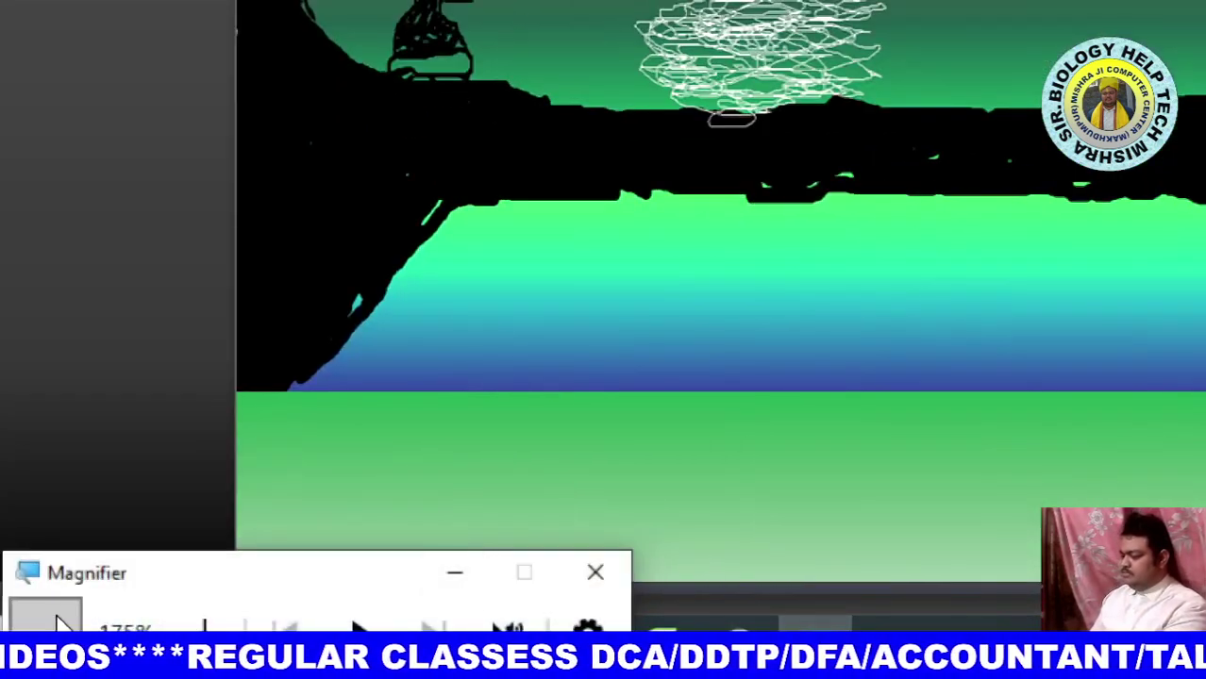
left_click(193, 627)
scroll(647, 557, "down", 1)
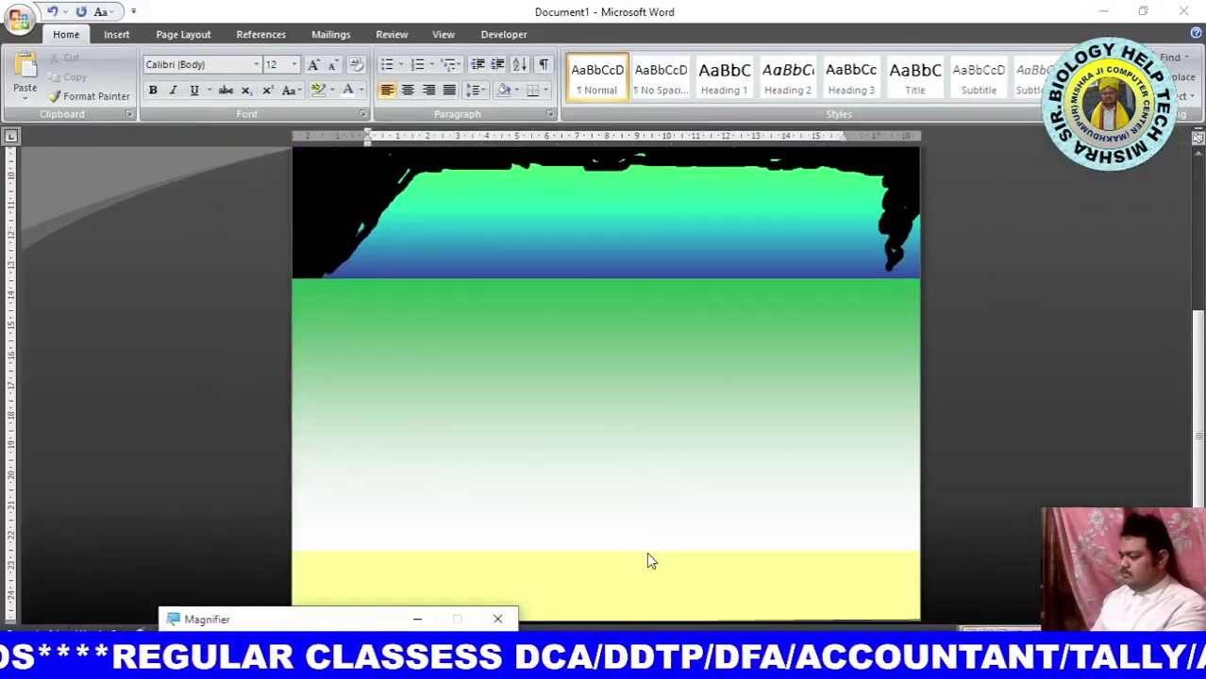
left_click(693, 600)
scroll(693, 601, "up", 5)
scroll(697, 547, "down", 5)
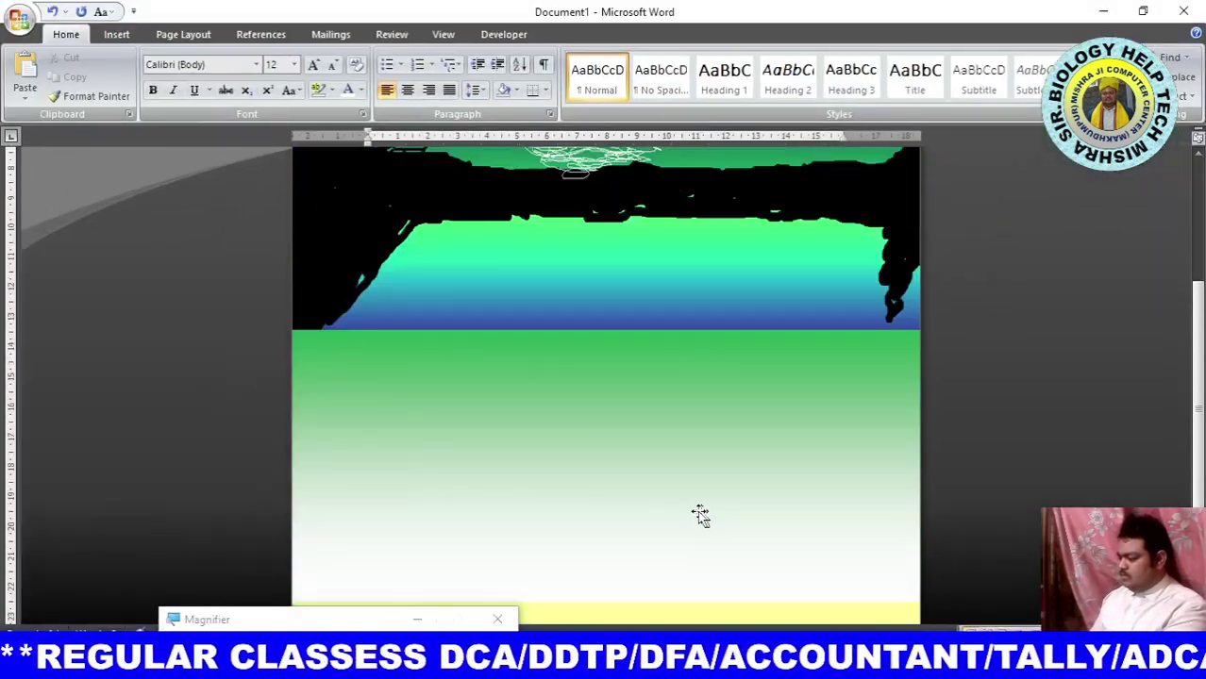
left_click(627, 621)
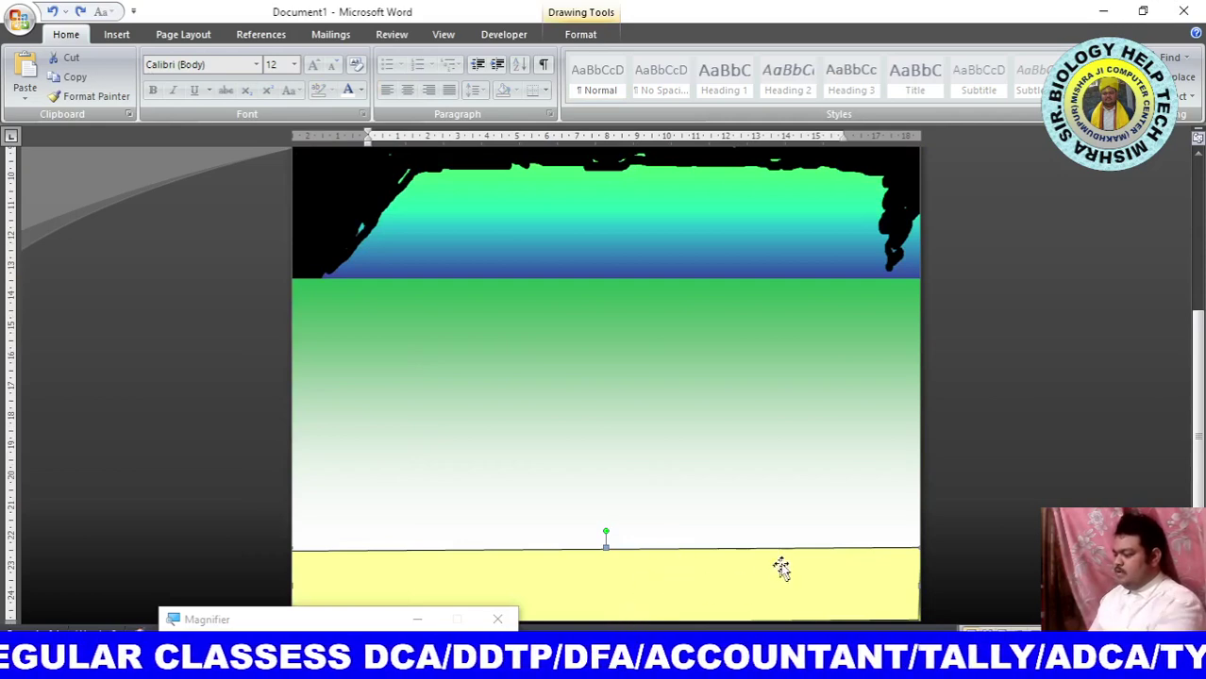
right_click(701, 573)
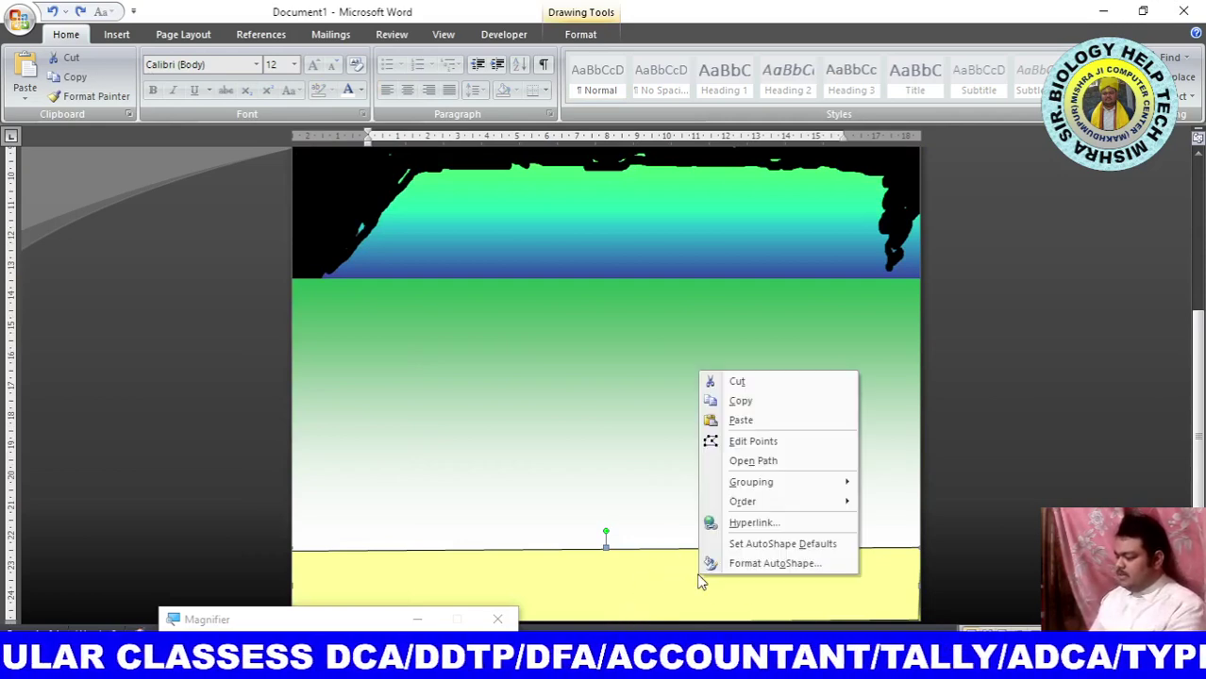
left_click(753, 441)
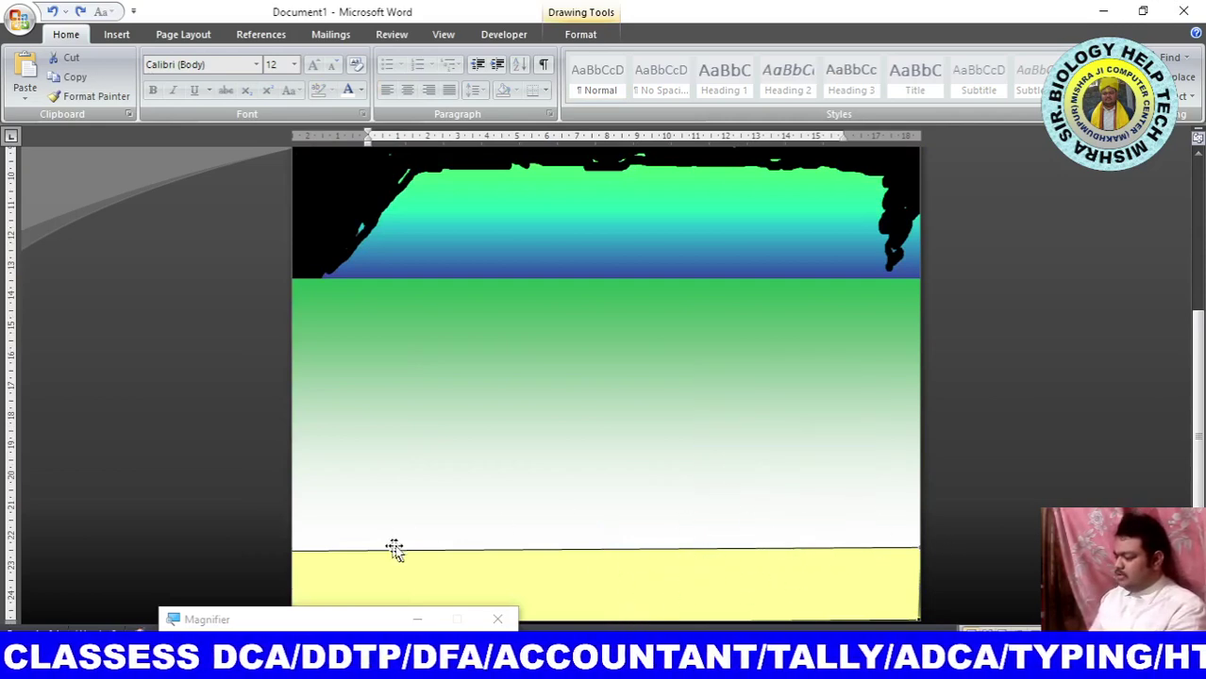
right_click(760, 547)
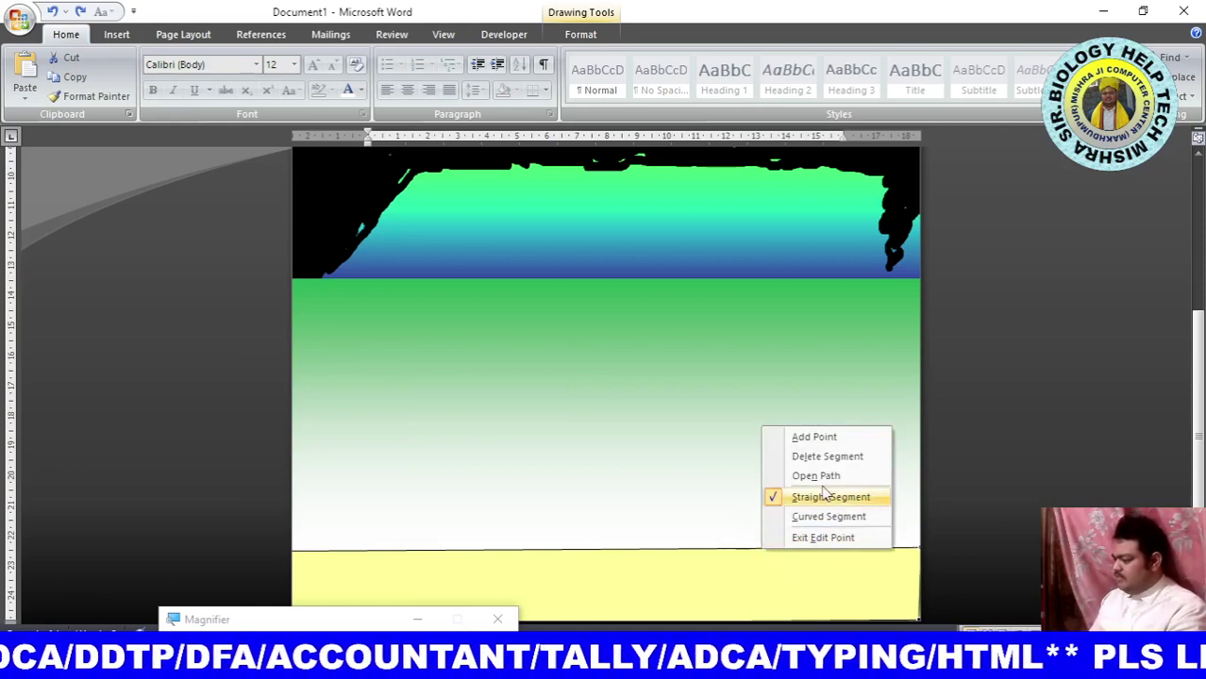
left_click(814, 437)
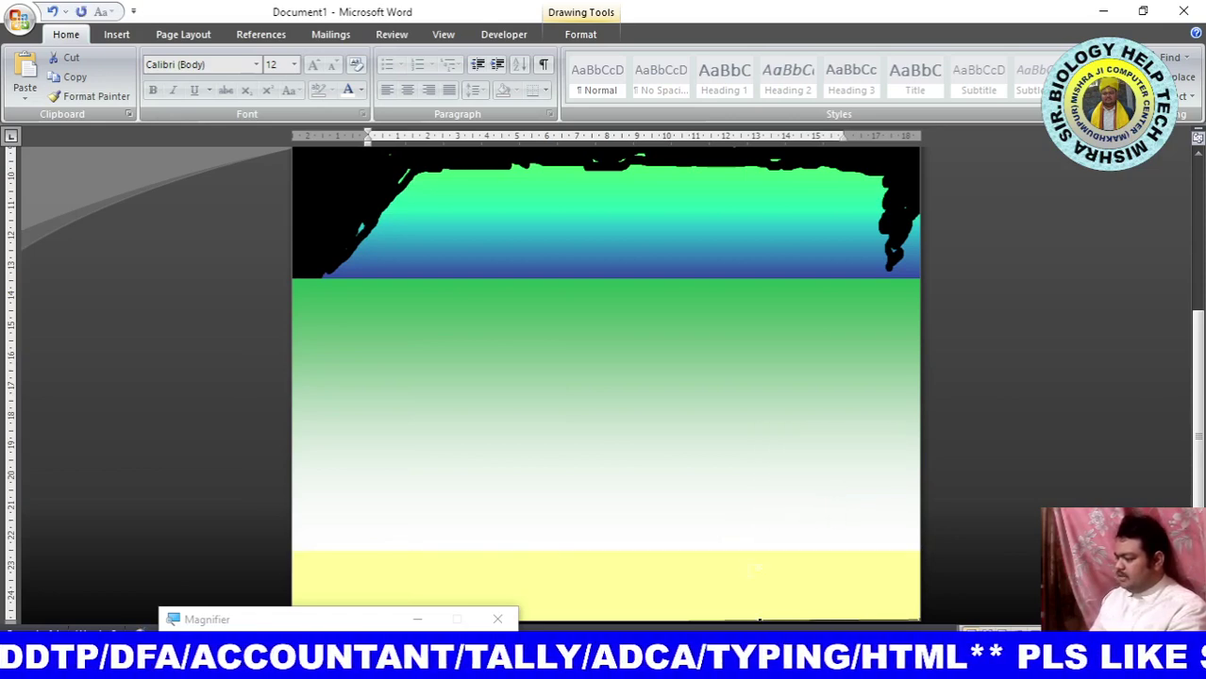
left_click(809, 601)
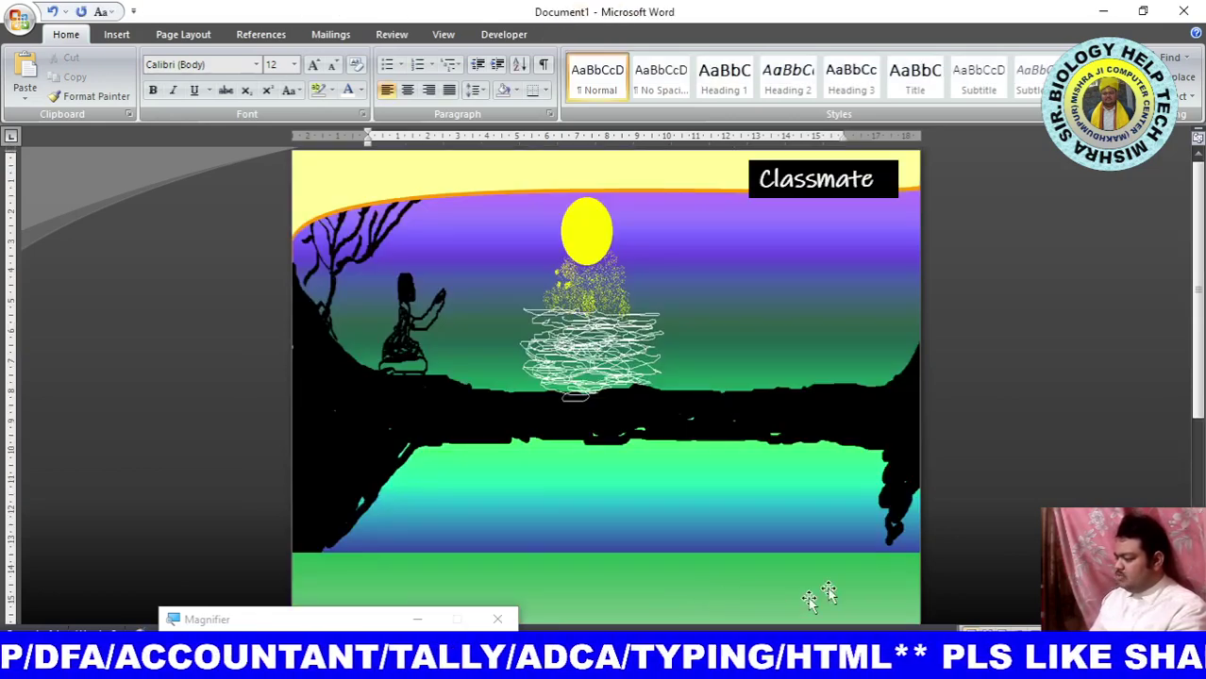
scroll(732, 517, "down", 3)
scroll(729, 498, "down", 2)
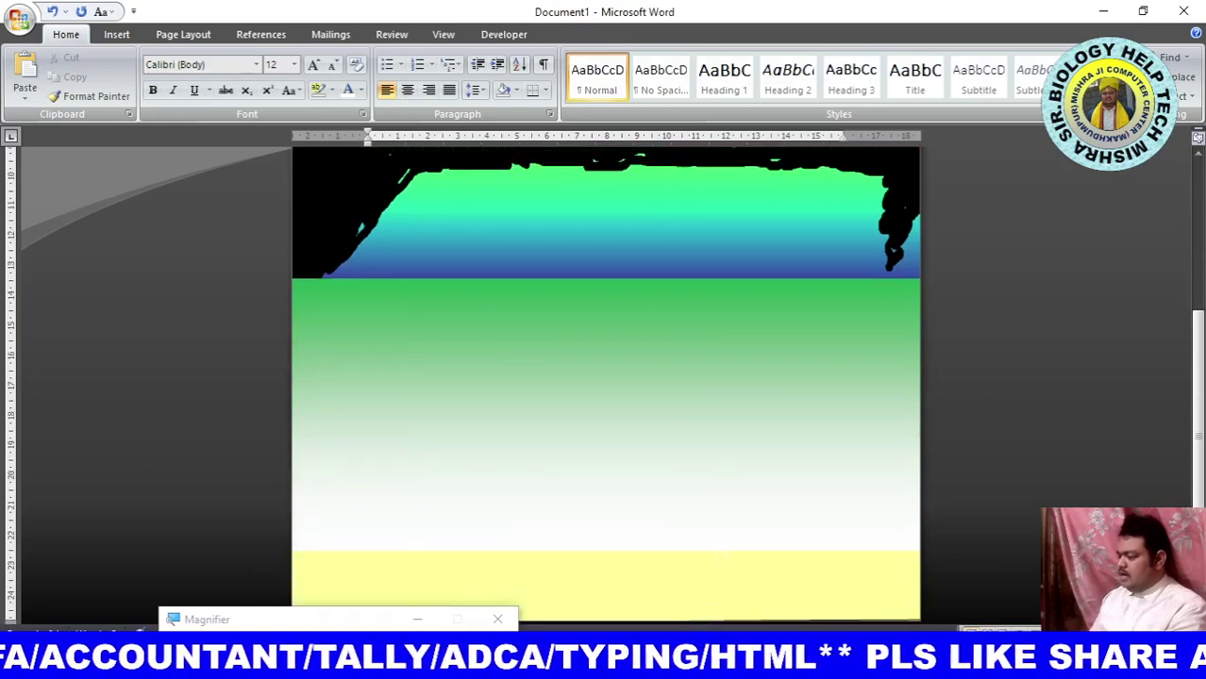
left_click(698, 609)
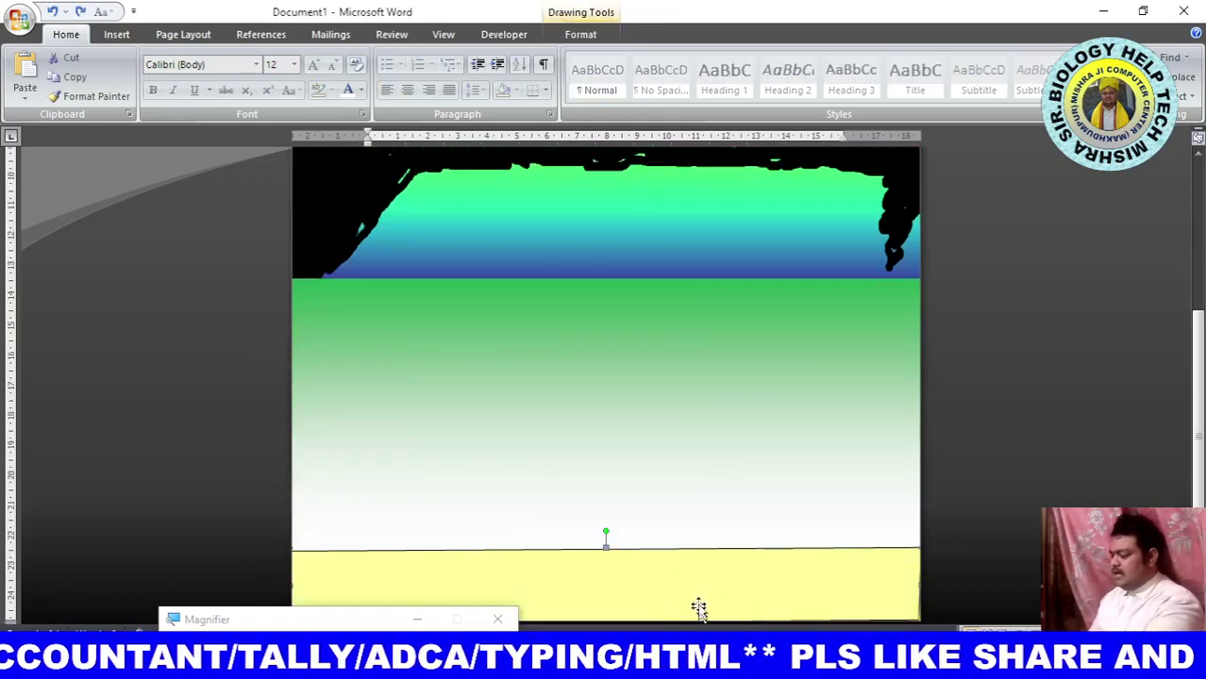
Raise the yellow strip slightly and use Edit Points to make its top edge a curved segment.
left_click_drag(687, 521, 681, 526)
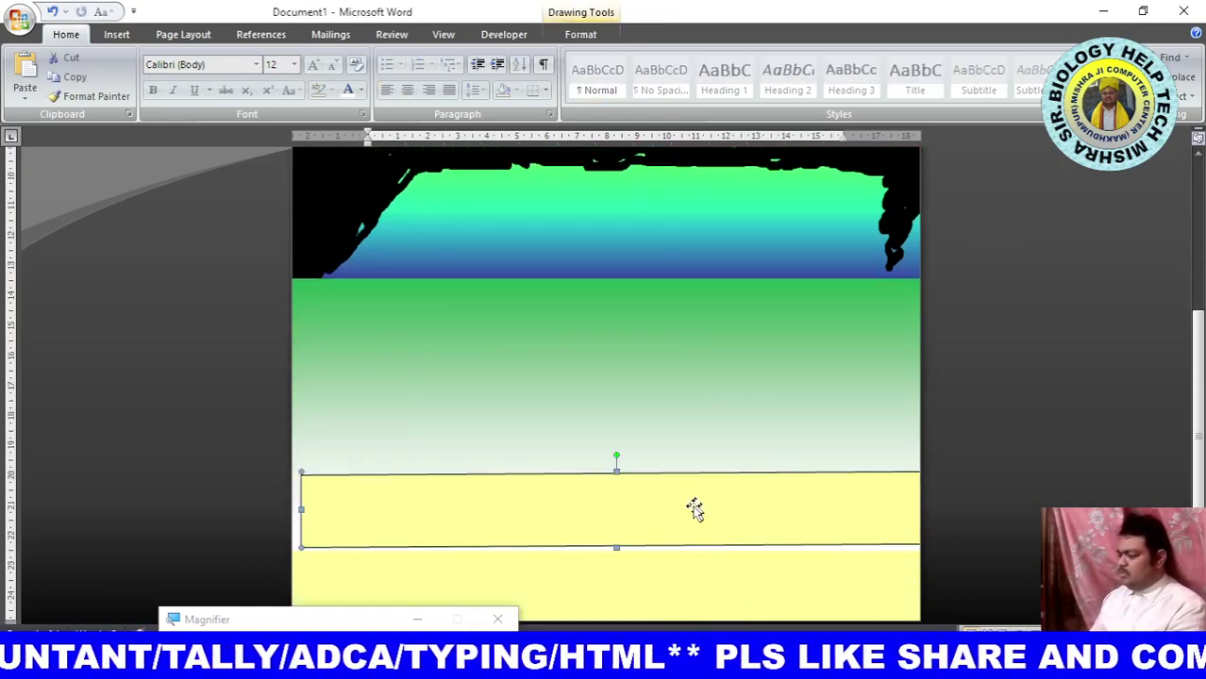
right_click(676, 506)
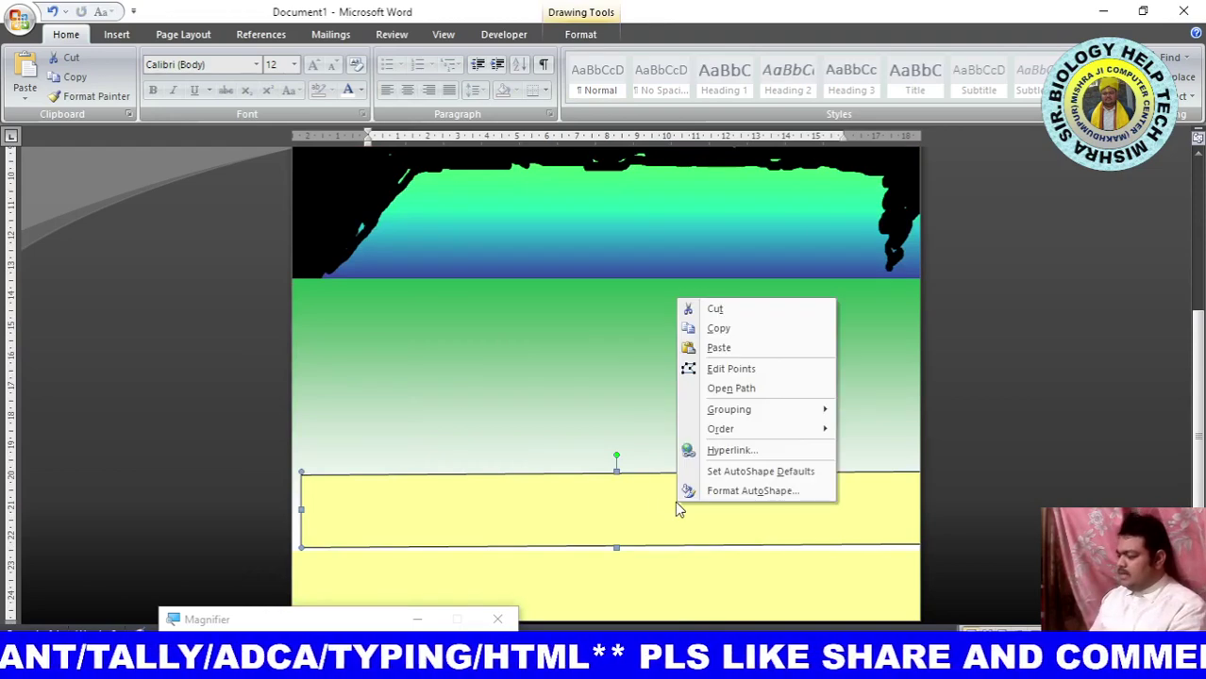
left_click(580, 34)
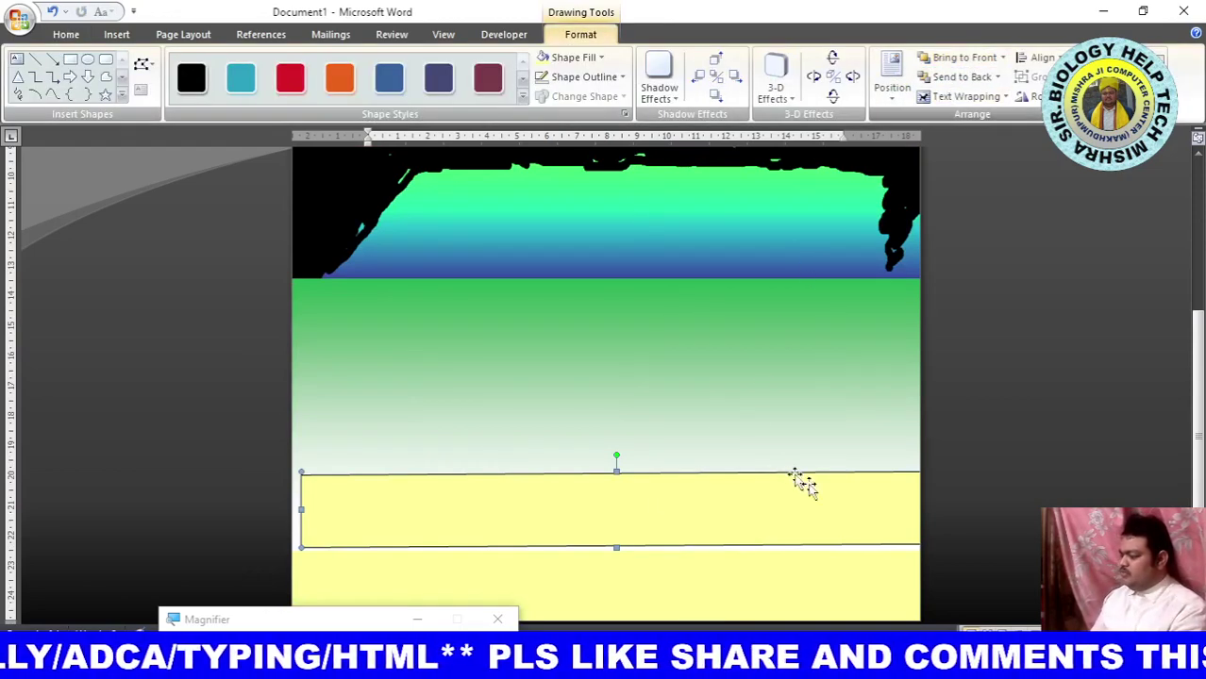
right_click(689, 503)
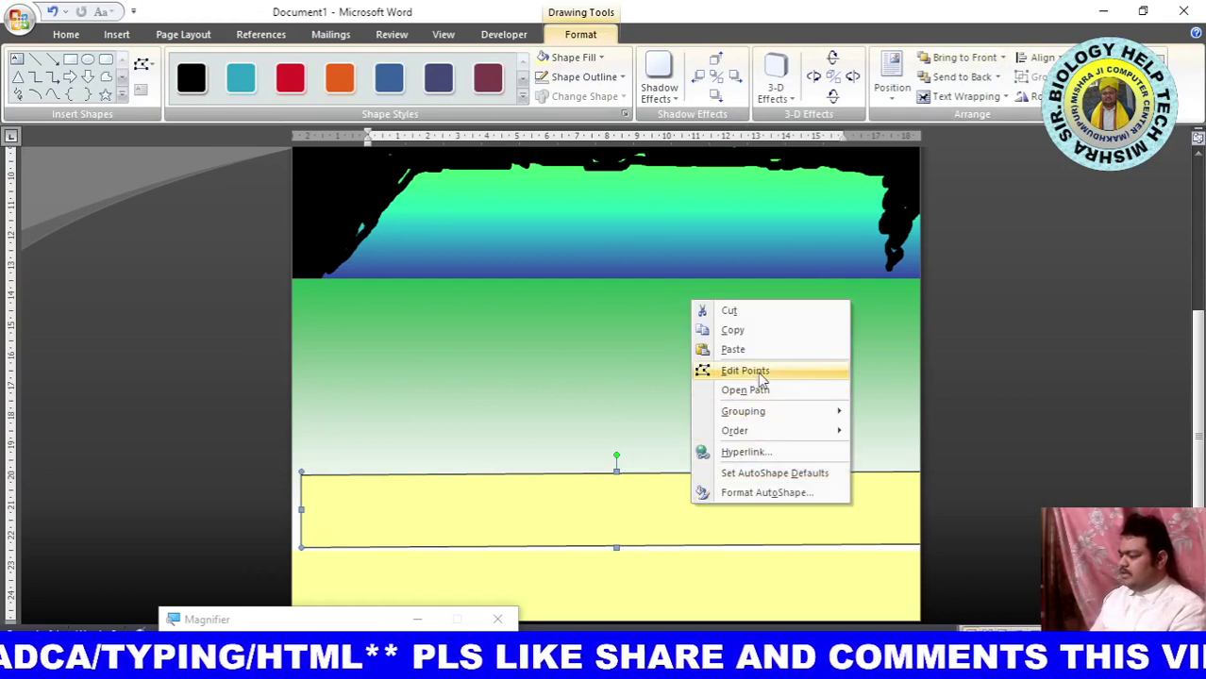
left_click(746, 369)
right_click(713, 471)
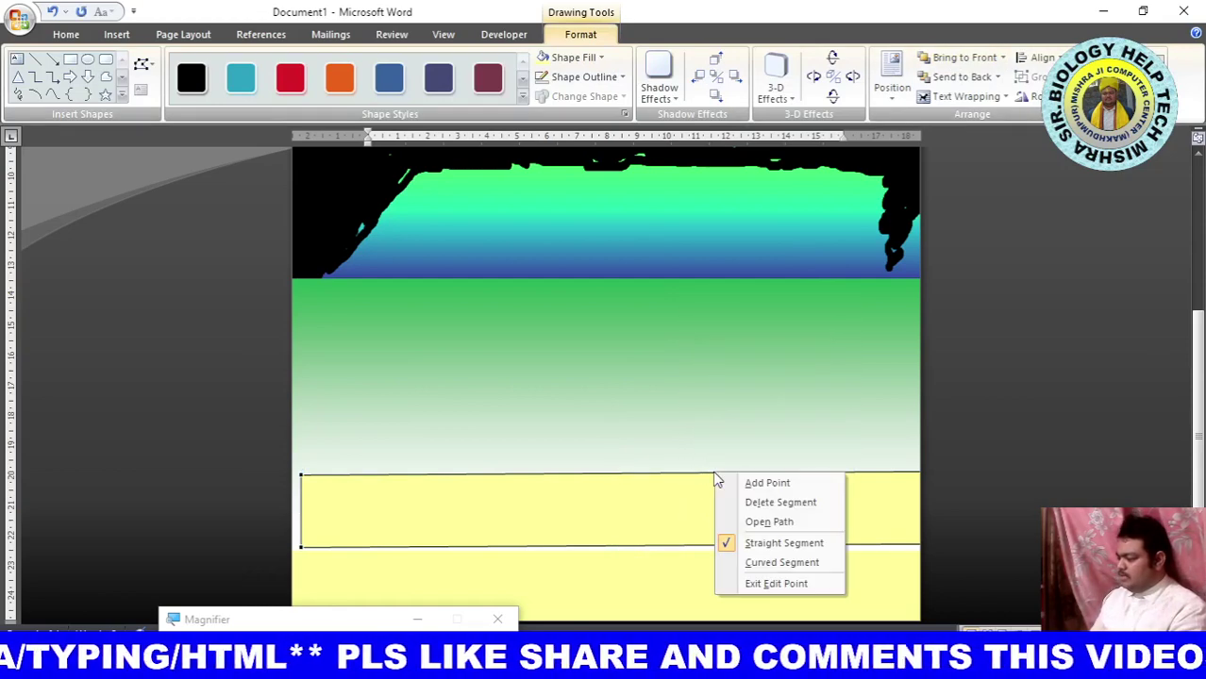
left_click(781, 563)
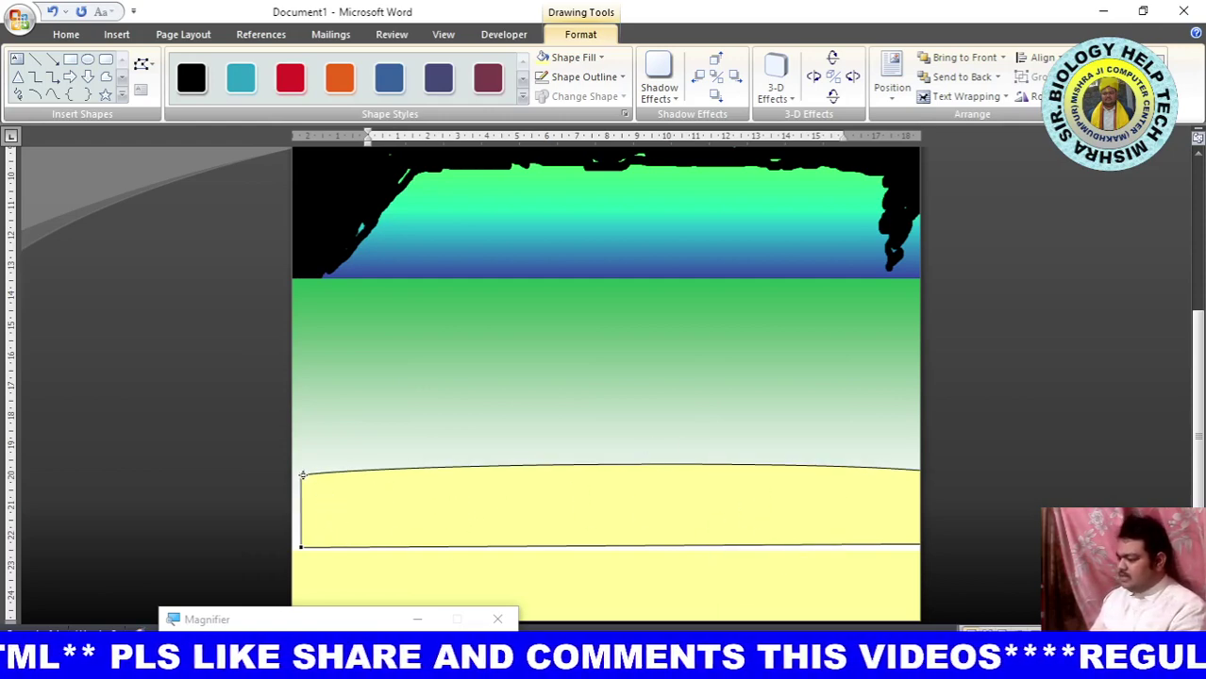
Drag the top vertices and make the top-right point a corner so the edge sweeps upward.
mouse_move(302, 476)
left_mouse_down()
mouse_move(310, 483)
mouse_move(299, 479)
left_mouse_up()
left_click_drag(839, 495, 786, 484)
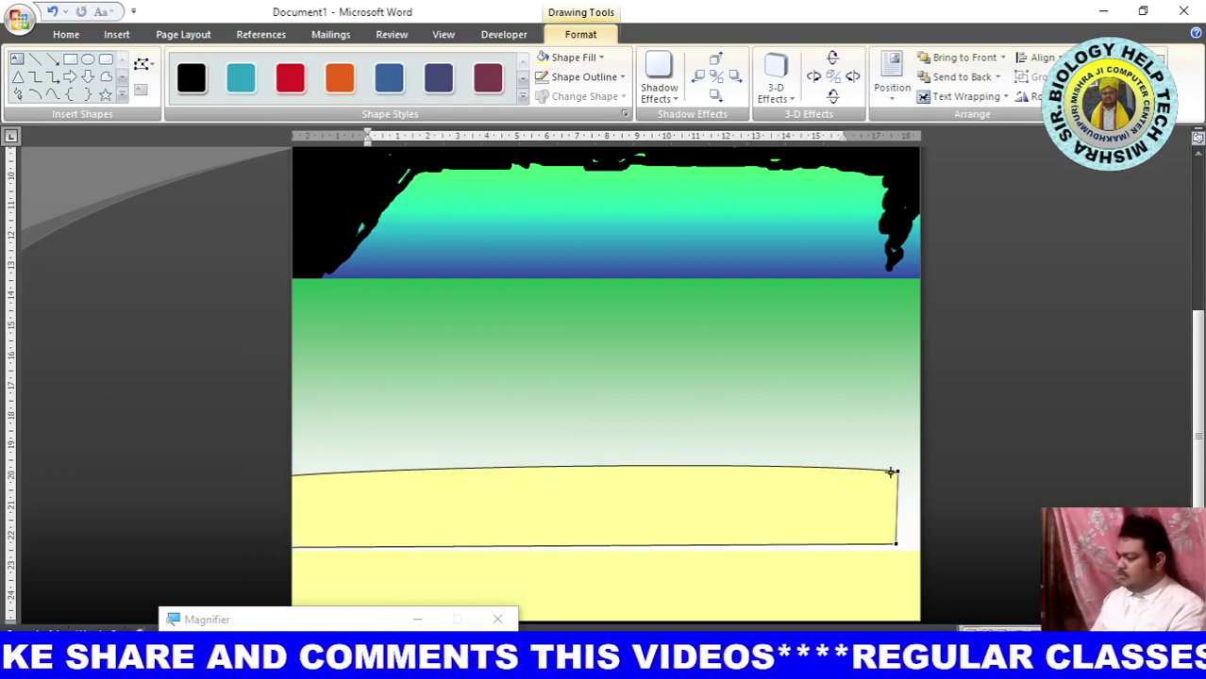
right_click(898, 473)
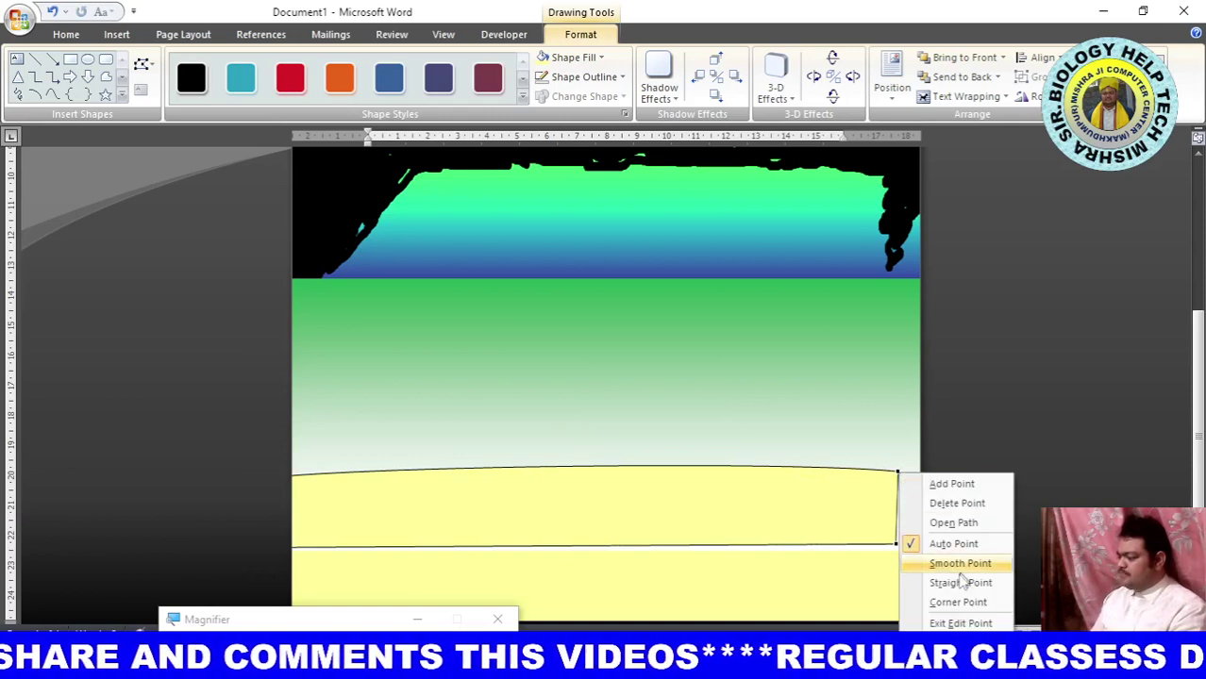
left_click(958, 603)
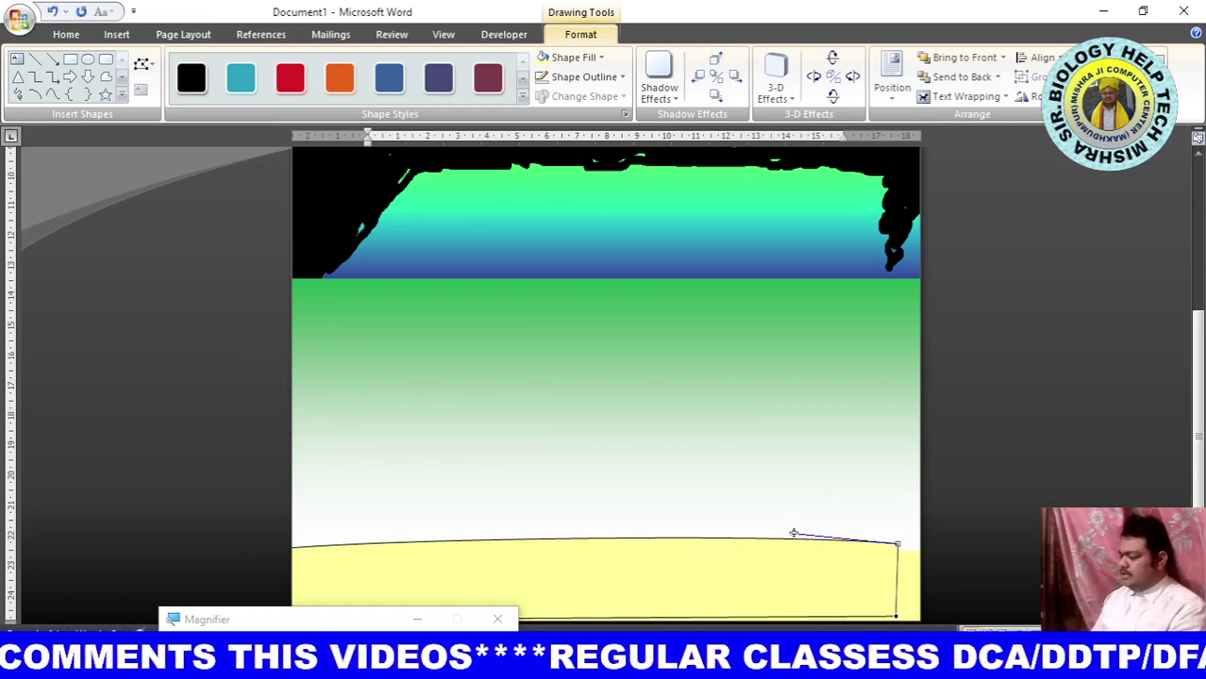
left_click_drag(793, 534, 823, 410)
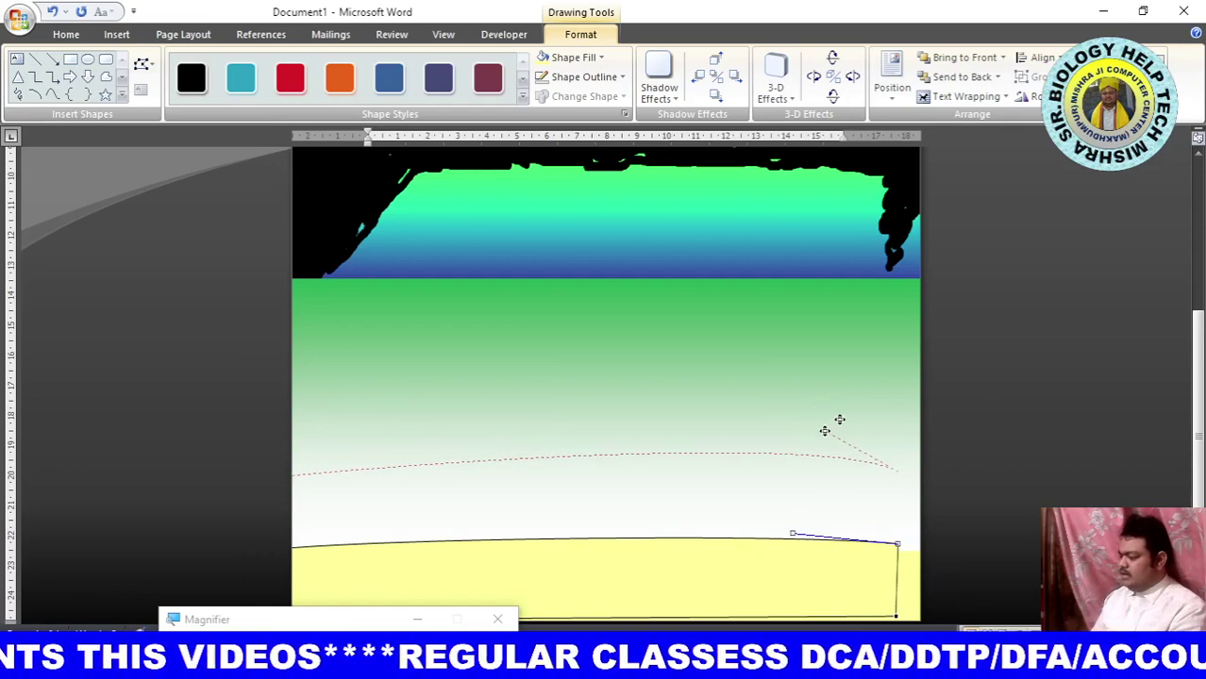
mouse_move(823, 410)
left_mouse_down()
mouse_move(896, 403)
mouse_move(813, 518)
mouse_move(828, 534)
left_mouse_up()
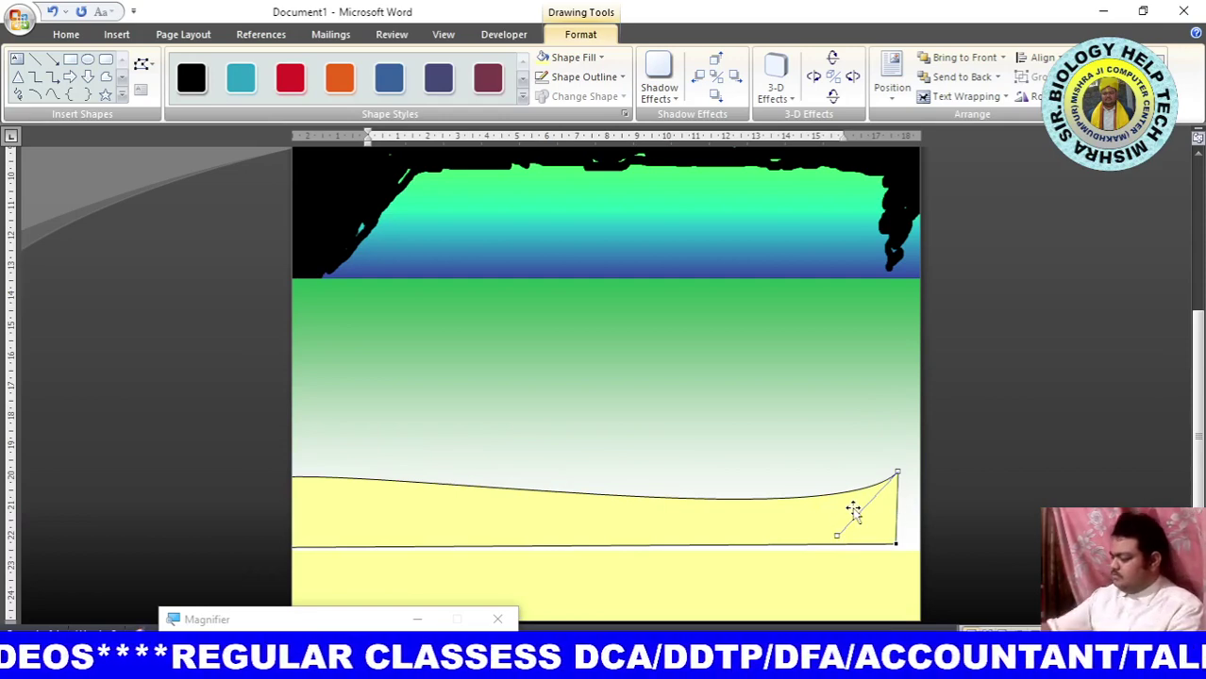
scroll(534, 422, "up", 1)
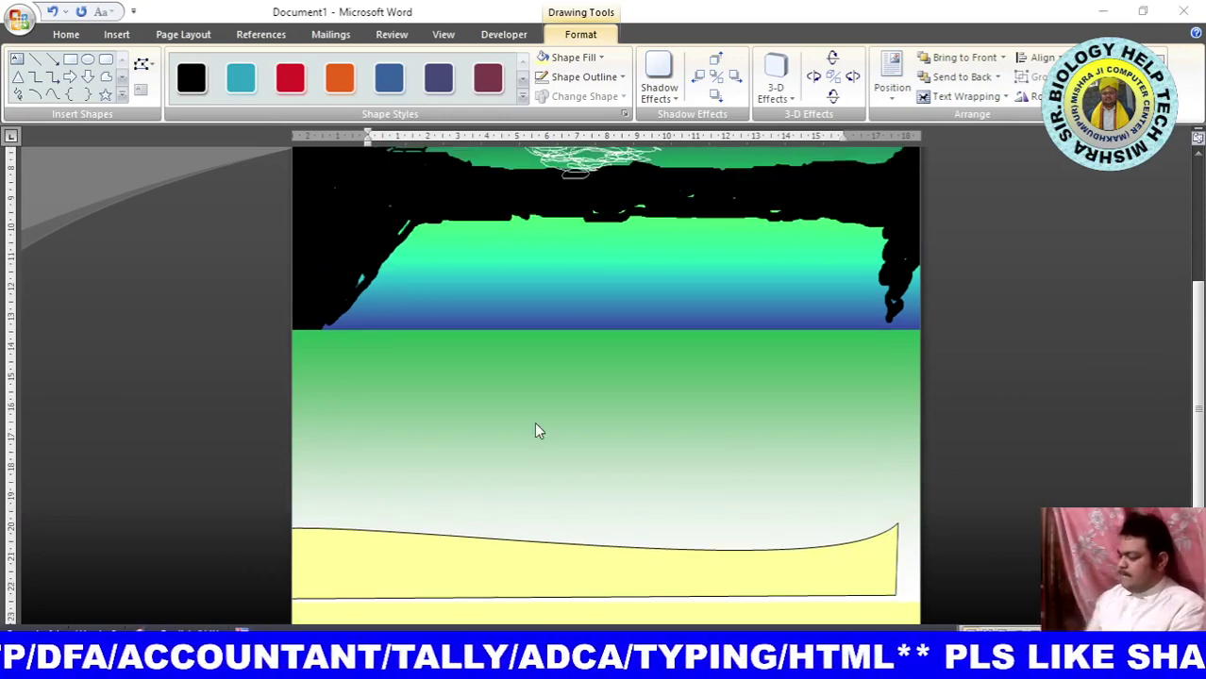
Refine the strip's wavy top edge, undoing a stray bottom-edge change, then duplicate the strip with Ctrl+D.
left_click(839, 583)
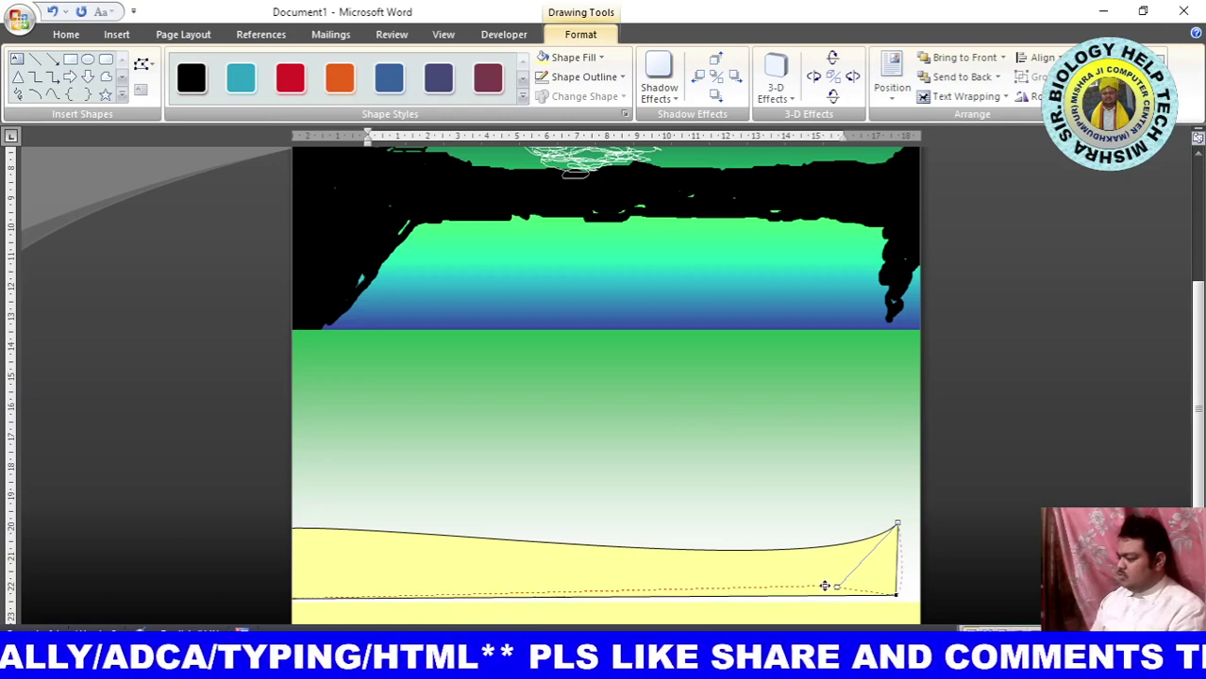
left_click_drag(827, 592, 829, 595)
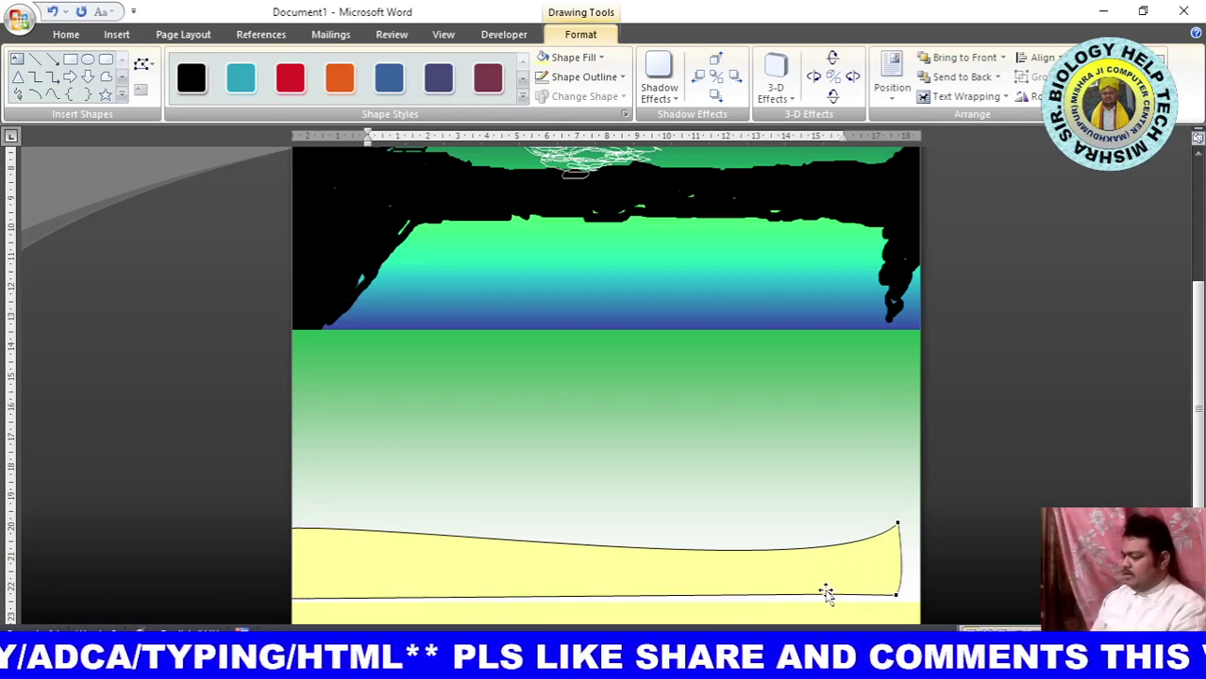
key("ctrl+z")
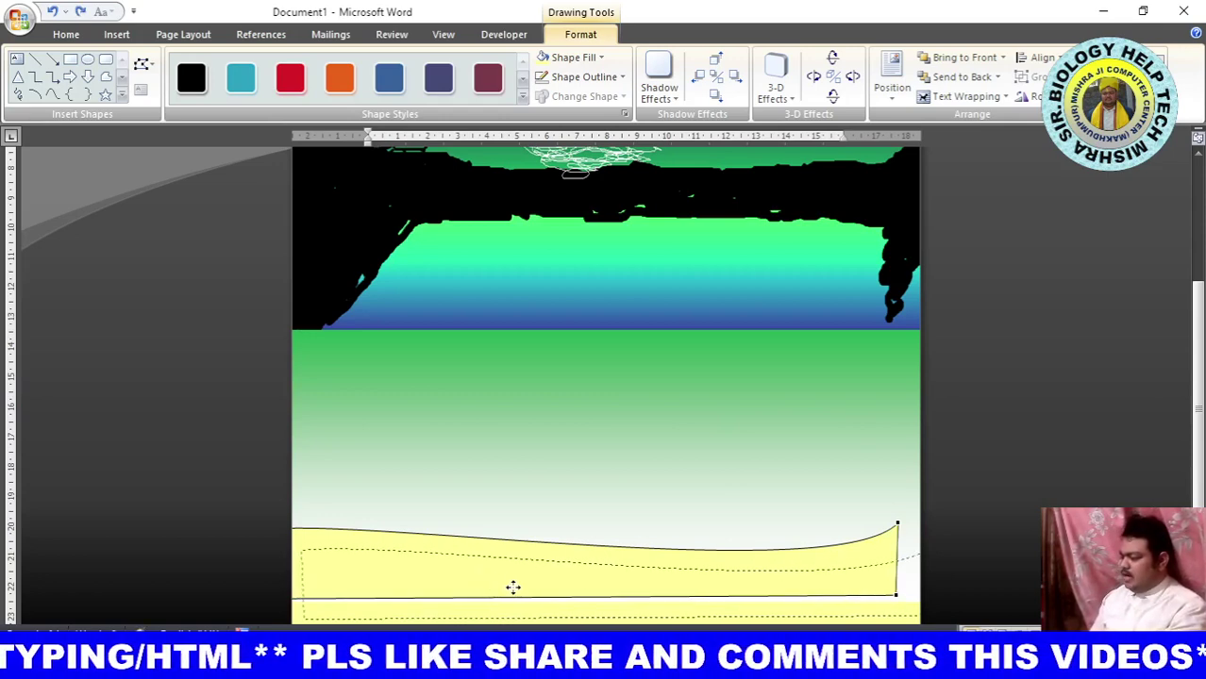
mouse_move(478, 567)
left_mouse_down()
mouse_move(529, 543)
mouse_move(508, 566)
mouse_move(514, 597)
left_mouse_up()
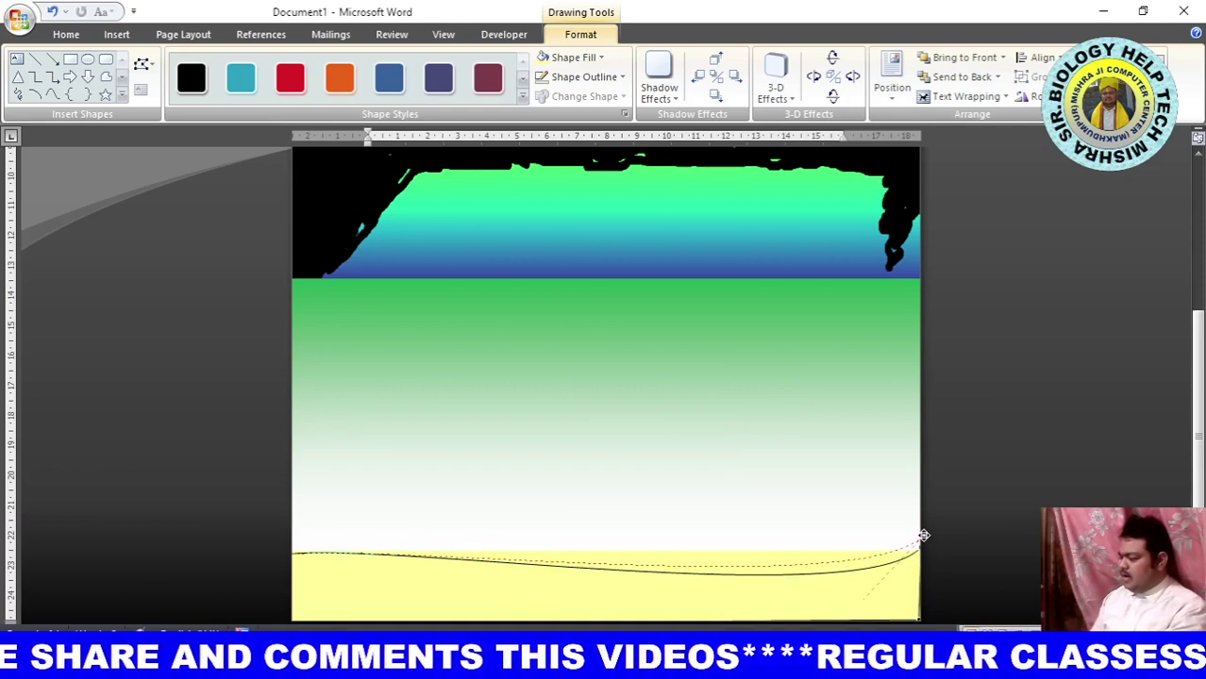
left_click_drag(924, 535, 921, 531)
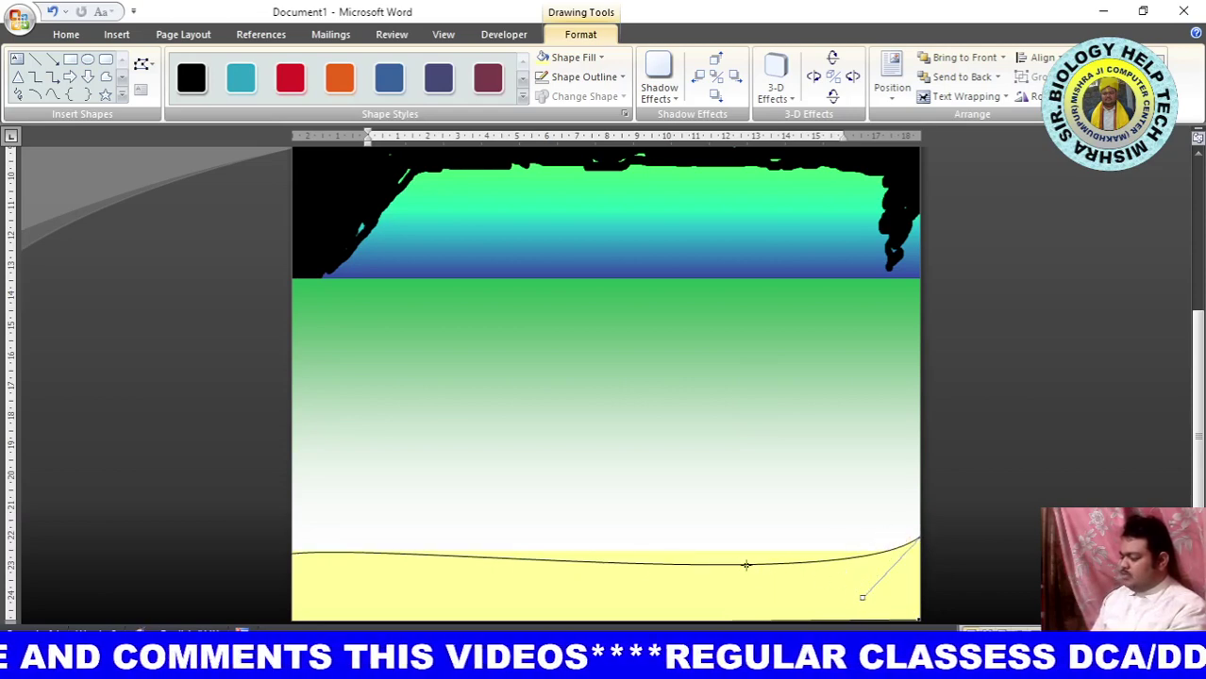
left_click_drag(746, 565, 749, 554)
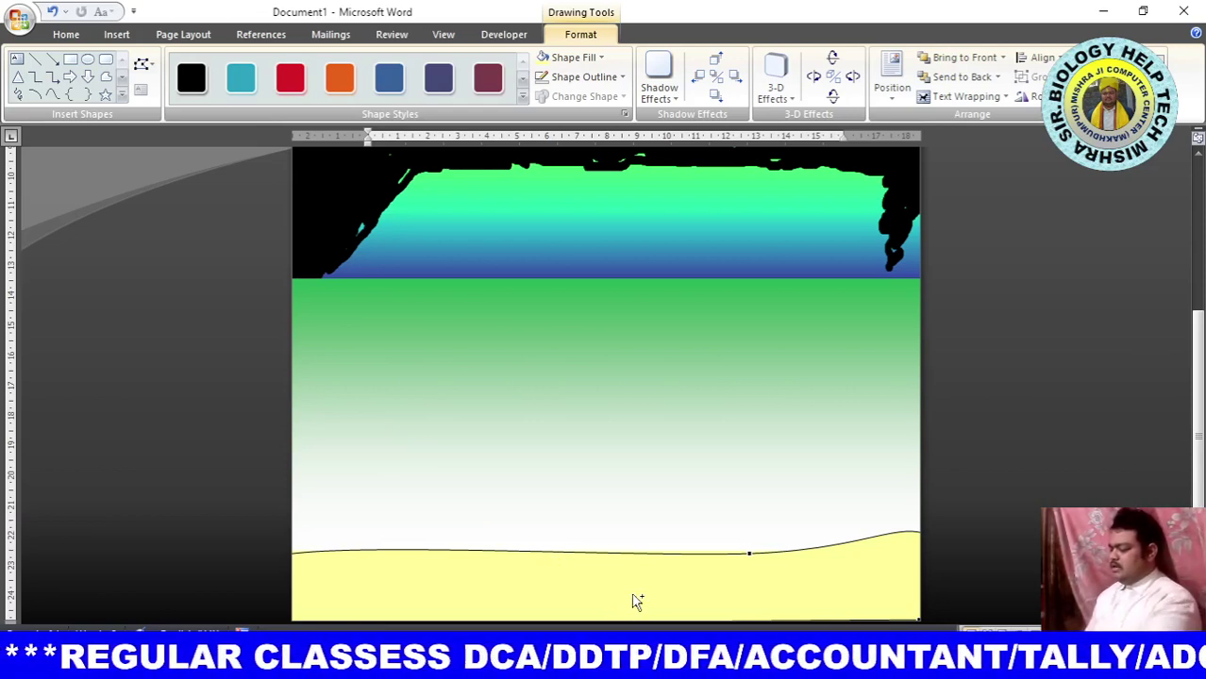
key("ctrl+d")
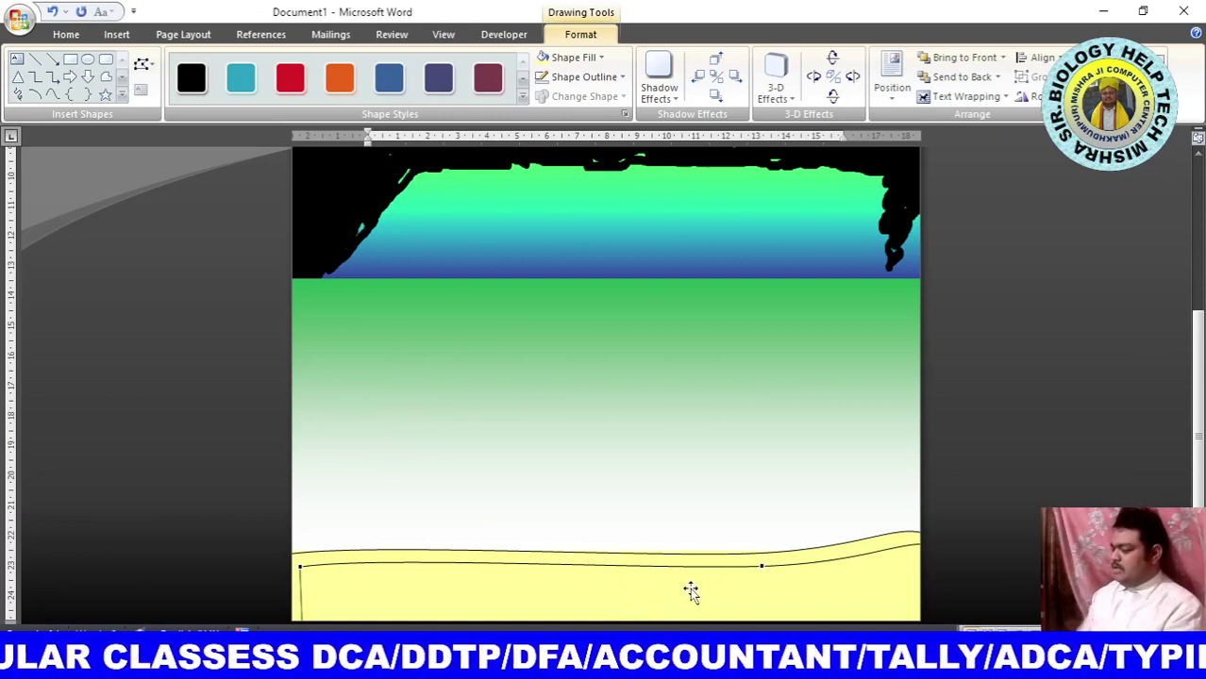
Fill the copy orange, send it backward behind the yellow strip, and nudge it up and left.
left_click(577, 57)
left_click(543, 222)
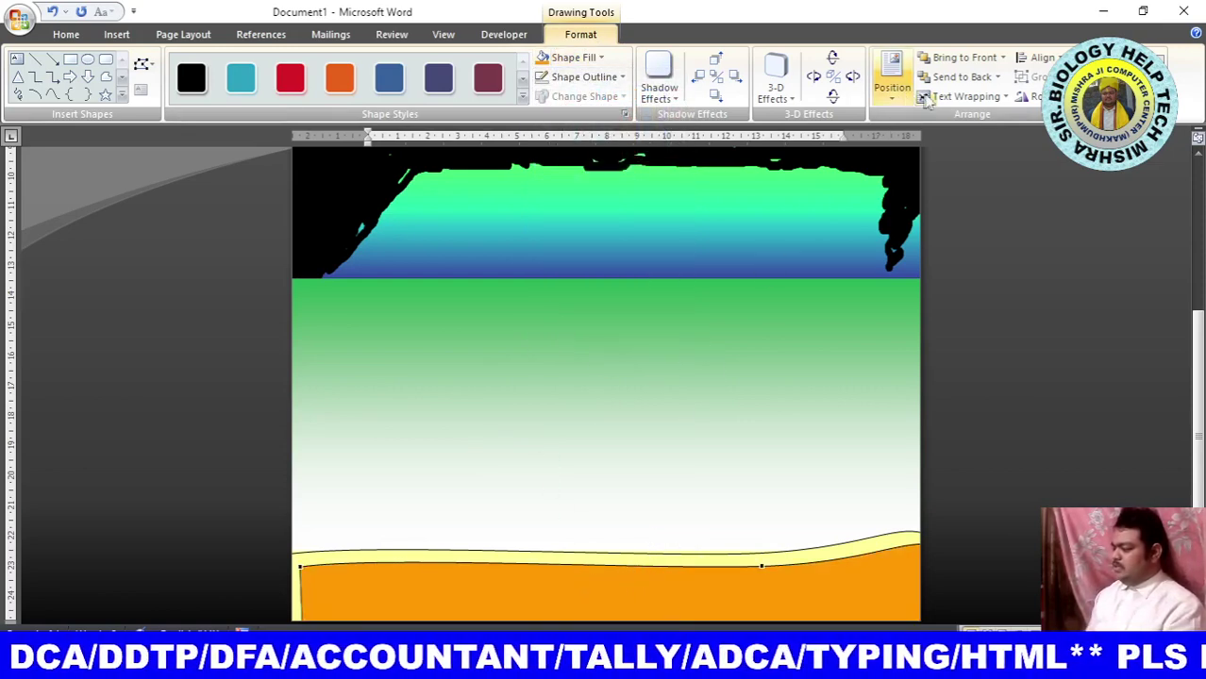
left_click(996, 78)
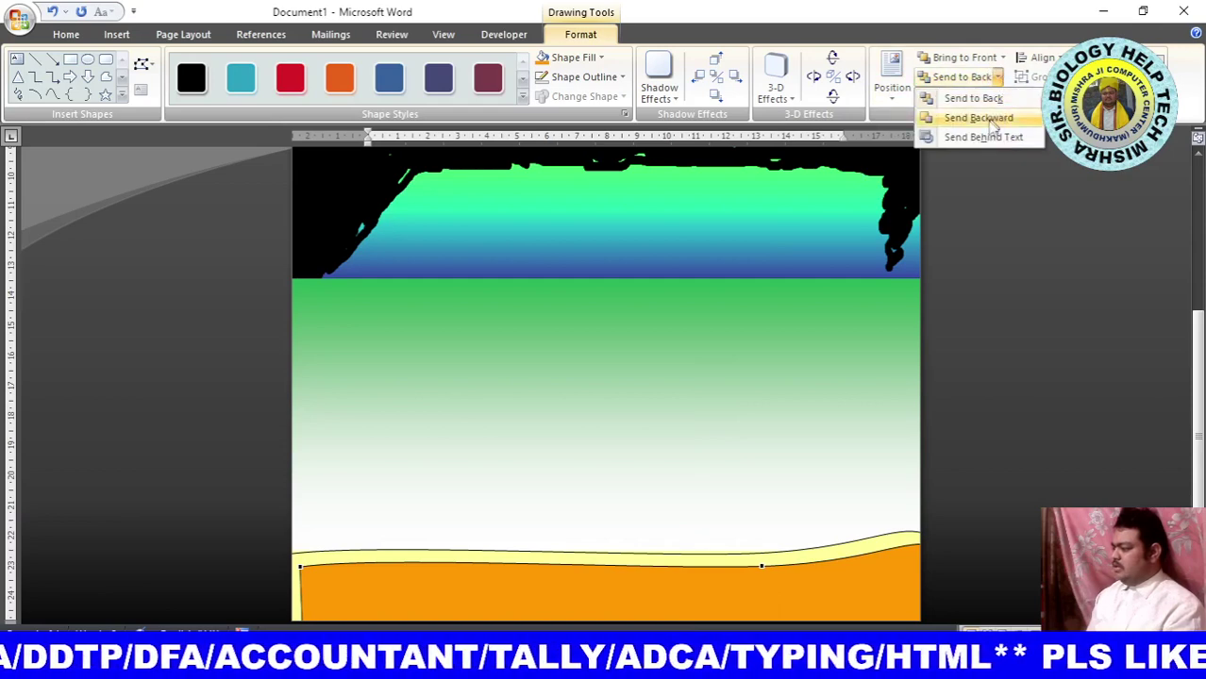
left_click(986, 120)
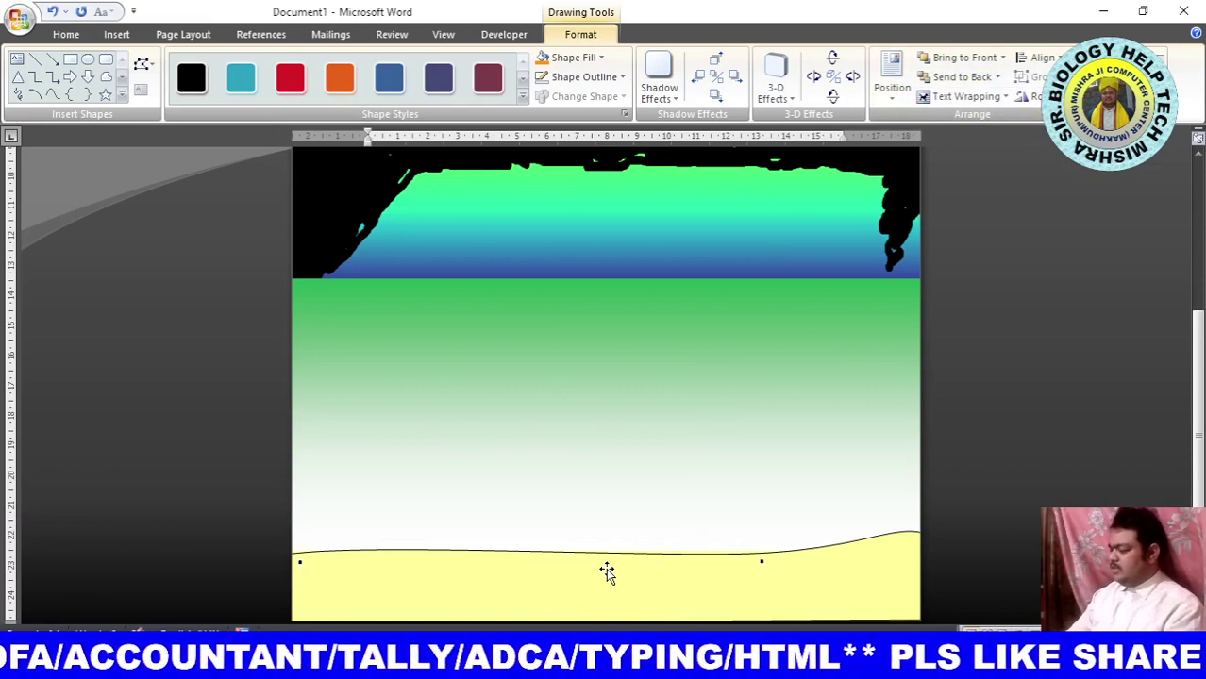
key("Up")
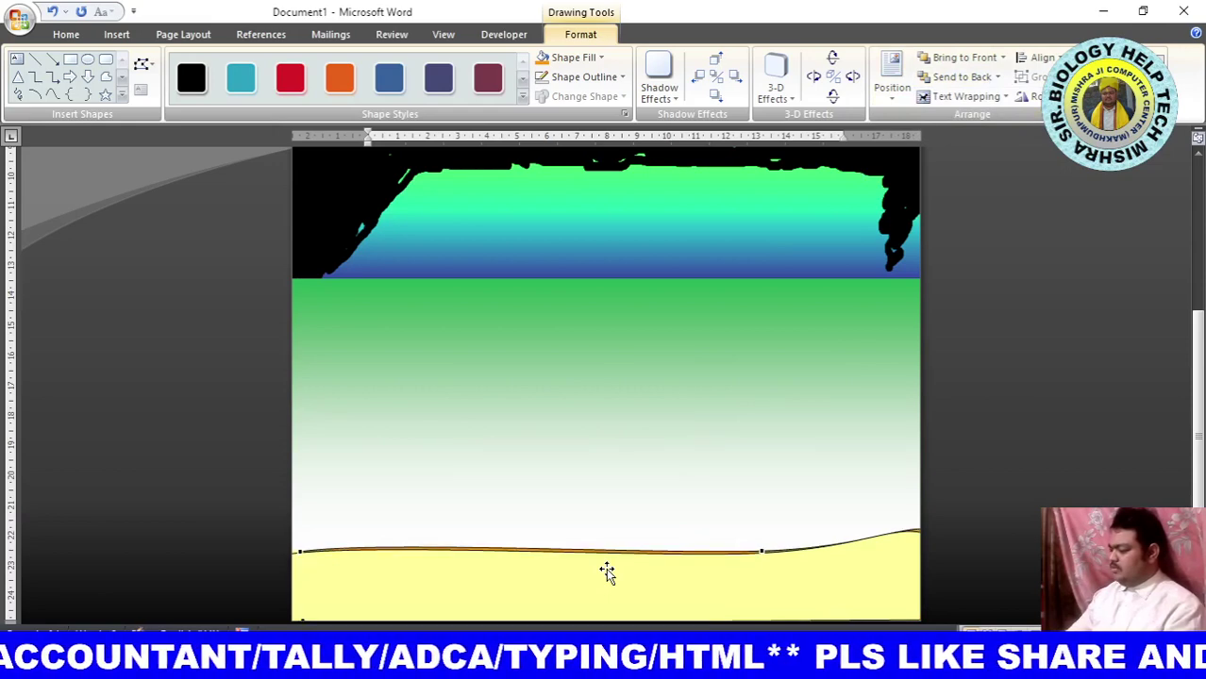
key("Up")
key("Left")
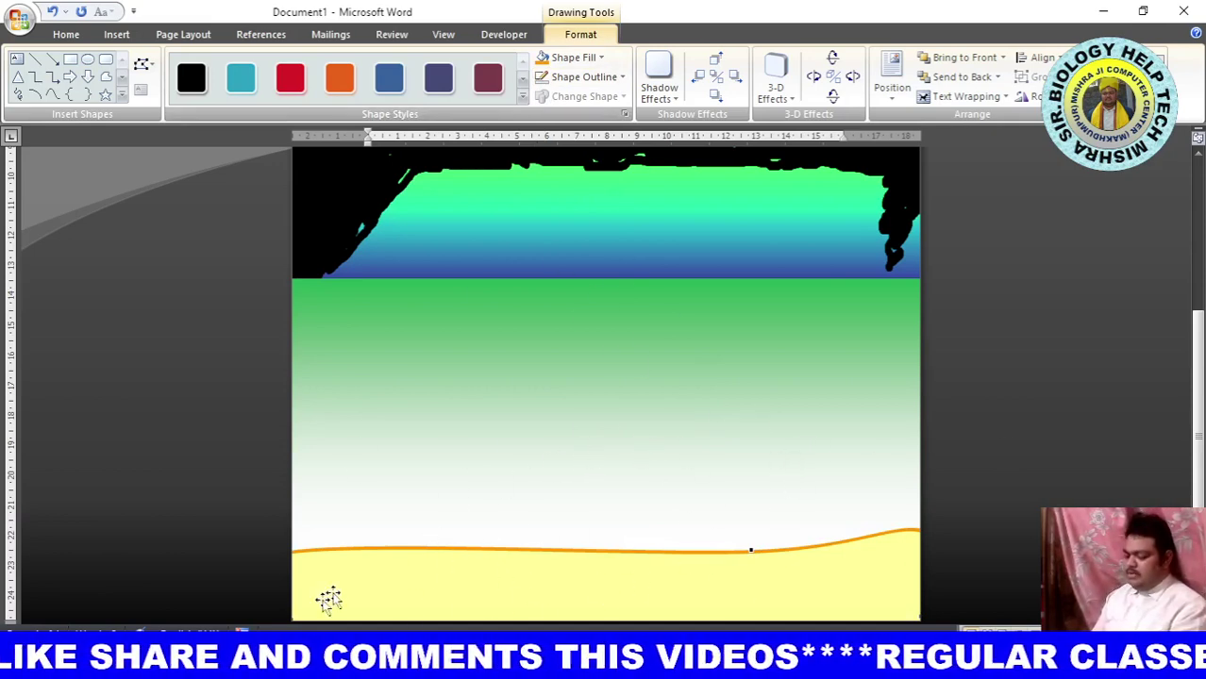
Insert WordArt style 1 reading 'Notebook' in Arial Black at size 24.
left_click(117, 35)
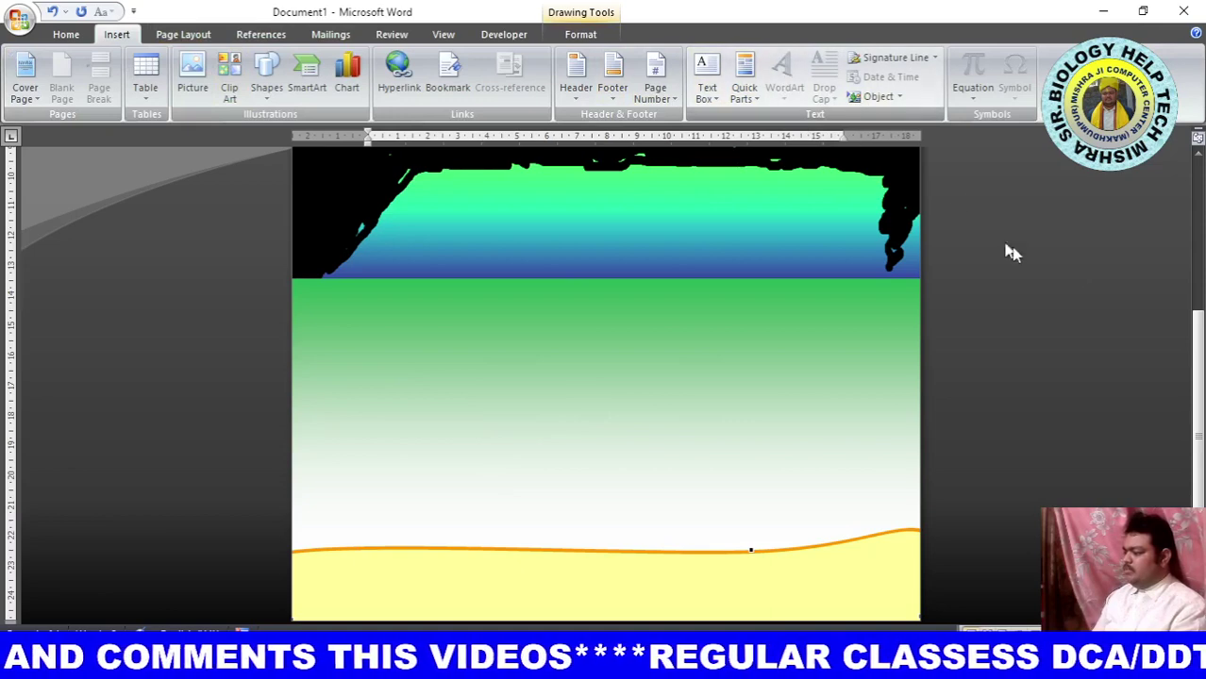
key("ctrl+Home")
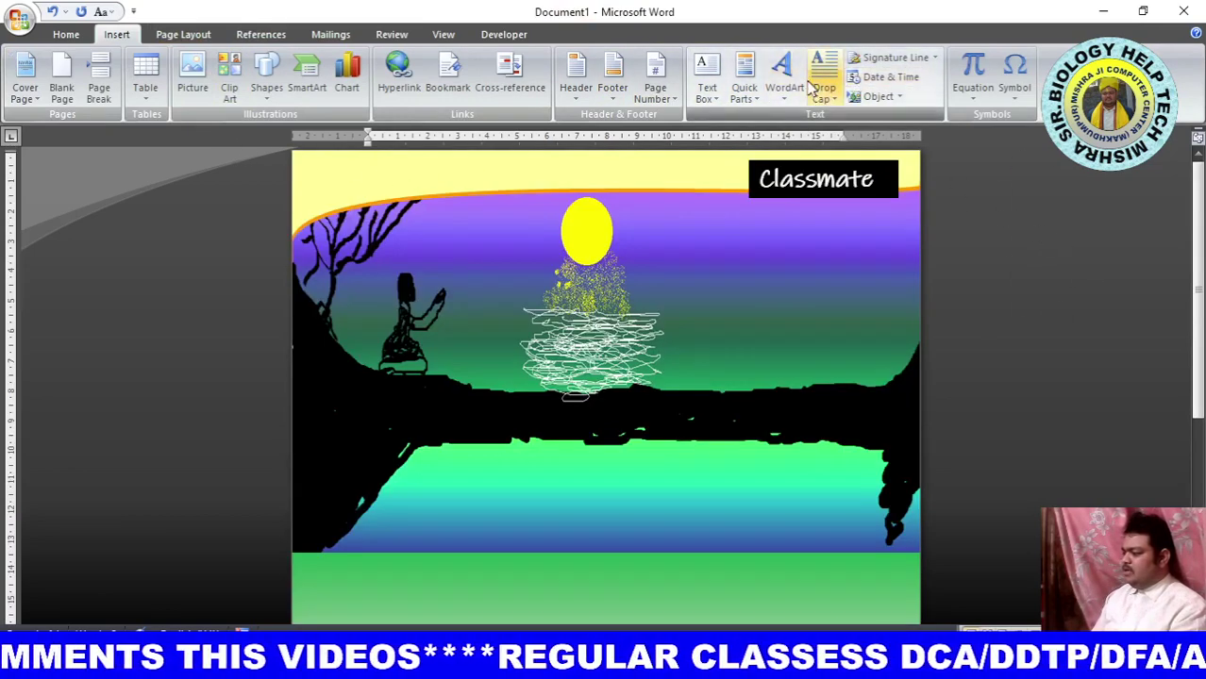
left_click(784, 81)
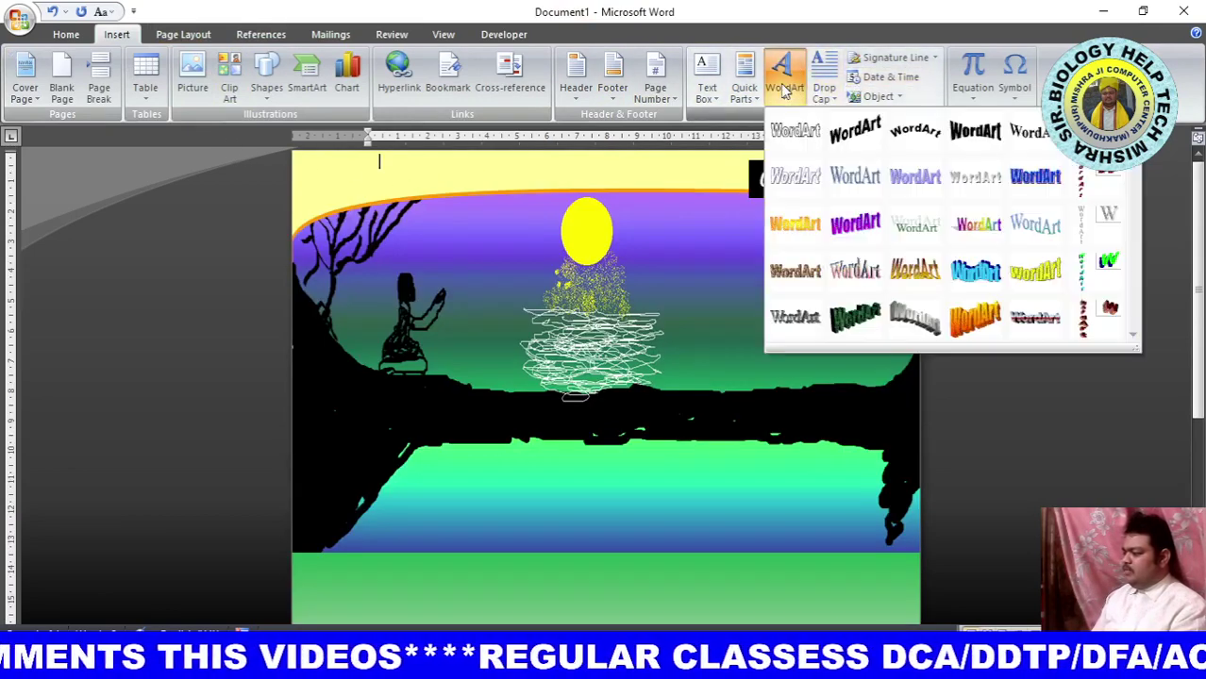
left_click(795, 133)
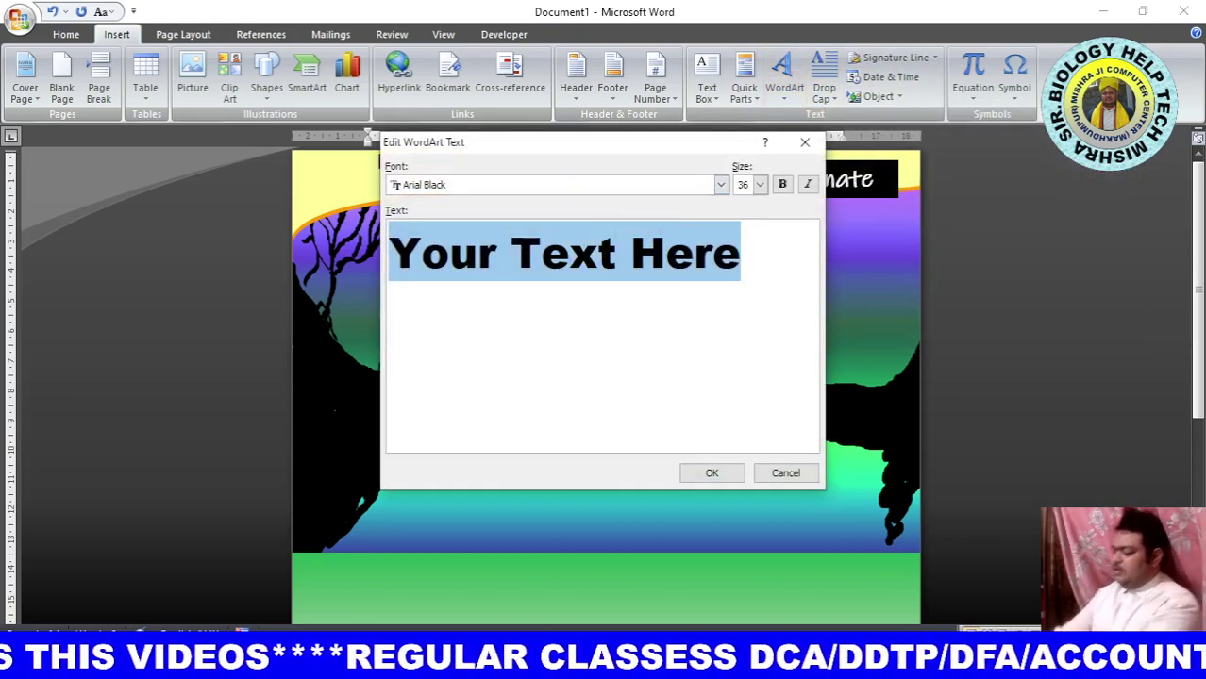
type("n")
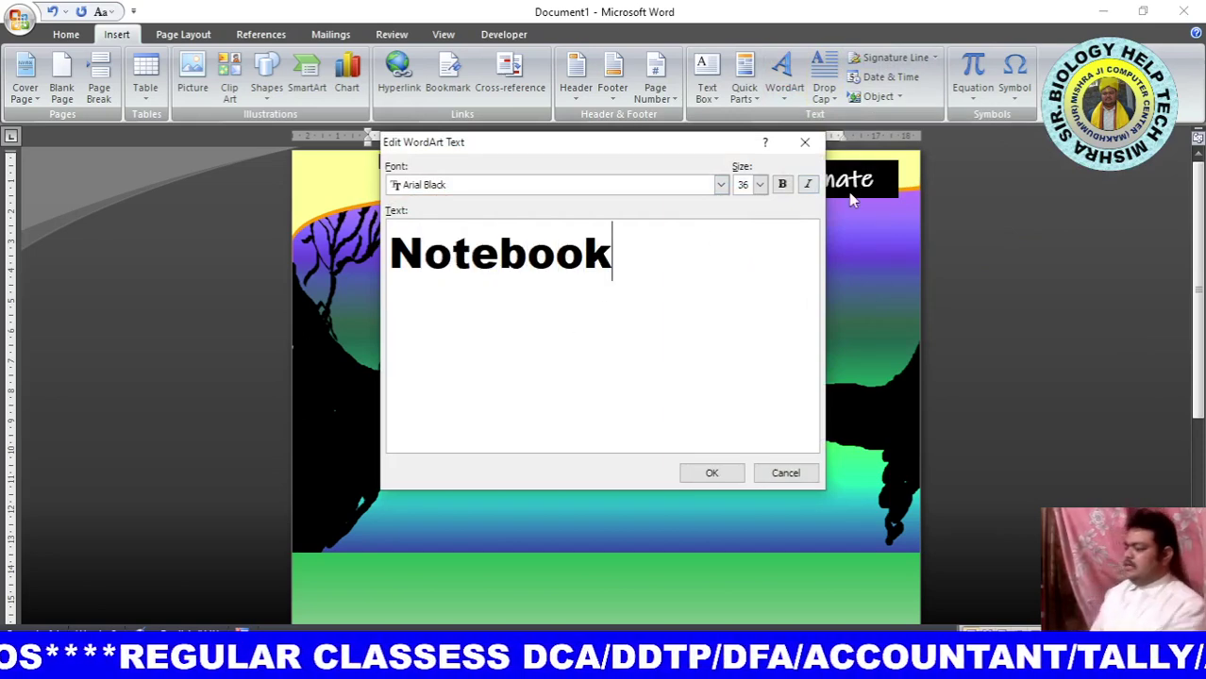
left_click(760, 186)
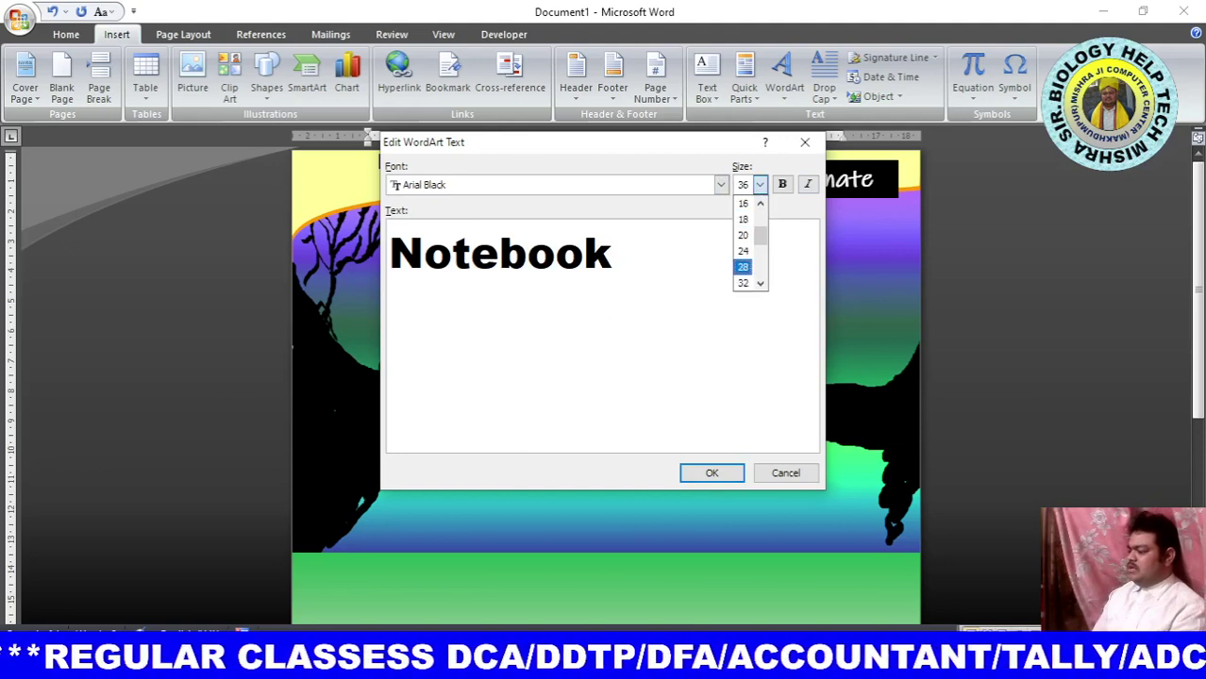
left_click(743, 251)
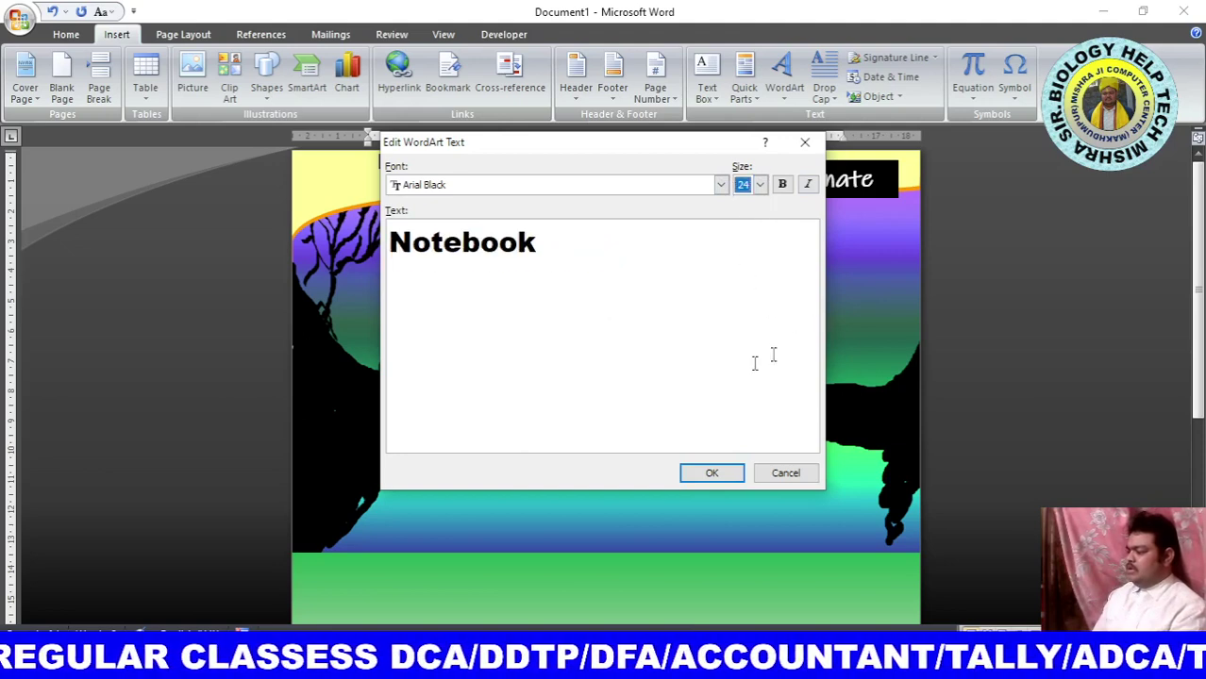
left_click(713, 474)
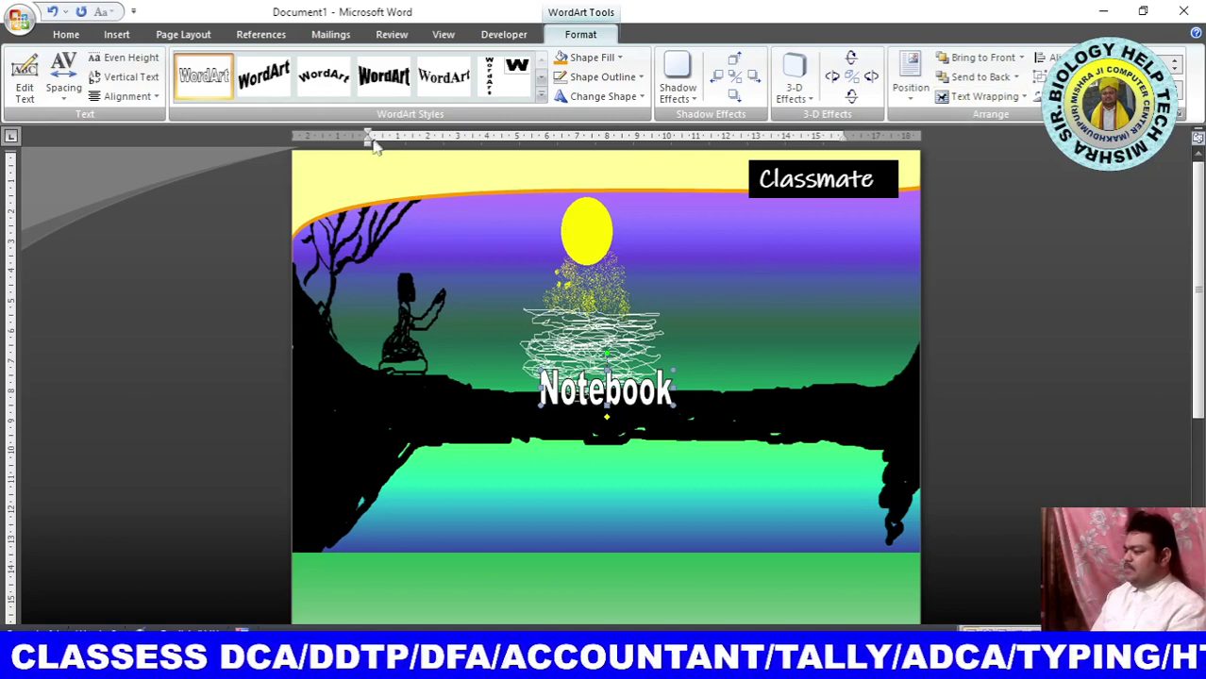
Set the WordArt to In Front of Text wrapping and drag it onto the yellow strip at bottom-left.
left_click(991, 102)
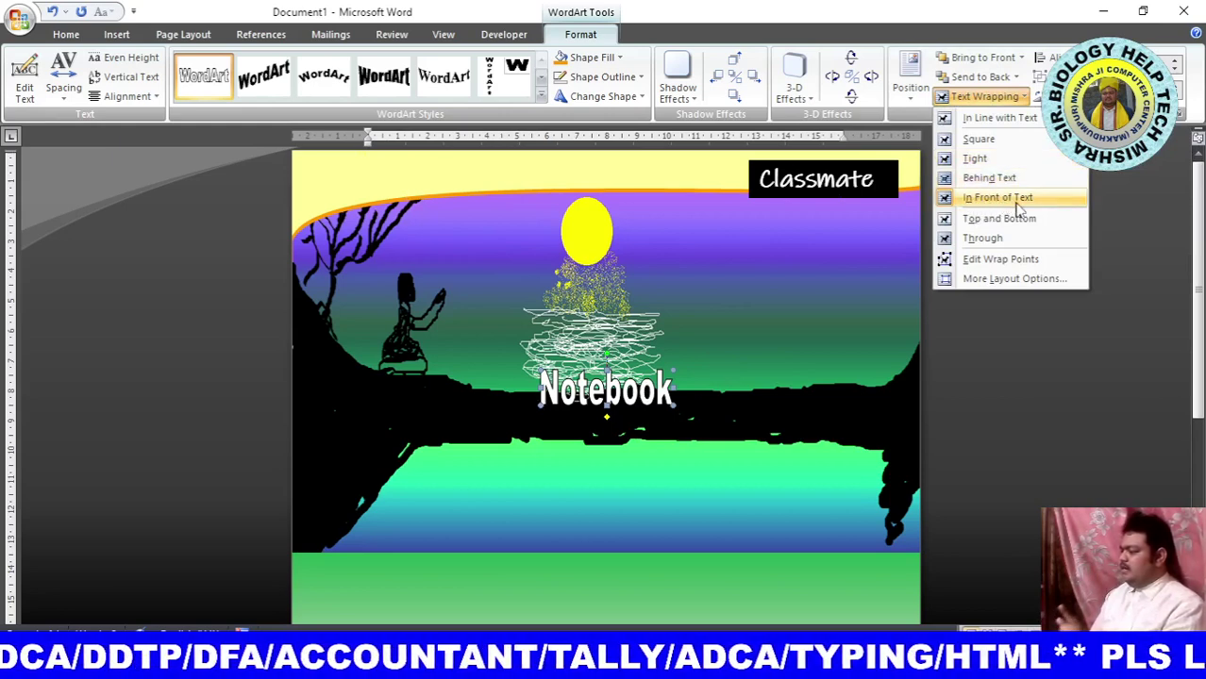
left_click(611, 389)
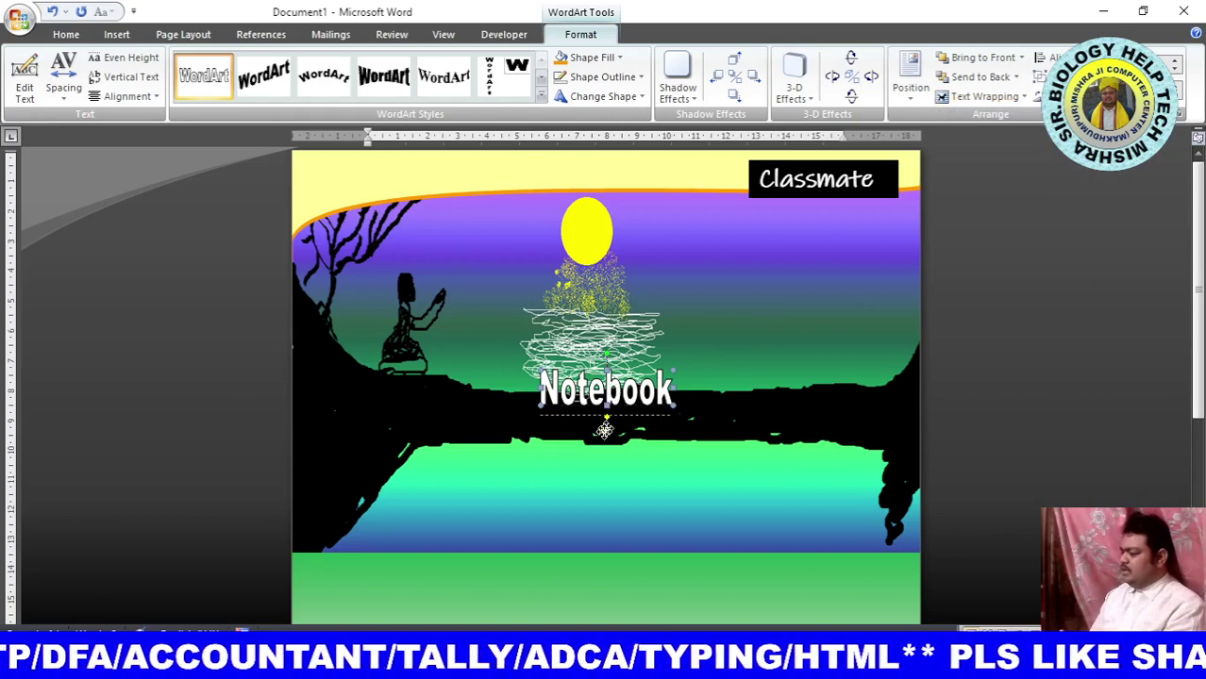
left_click_drag(487, 578, 486, 578)
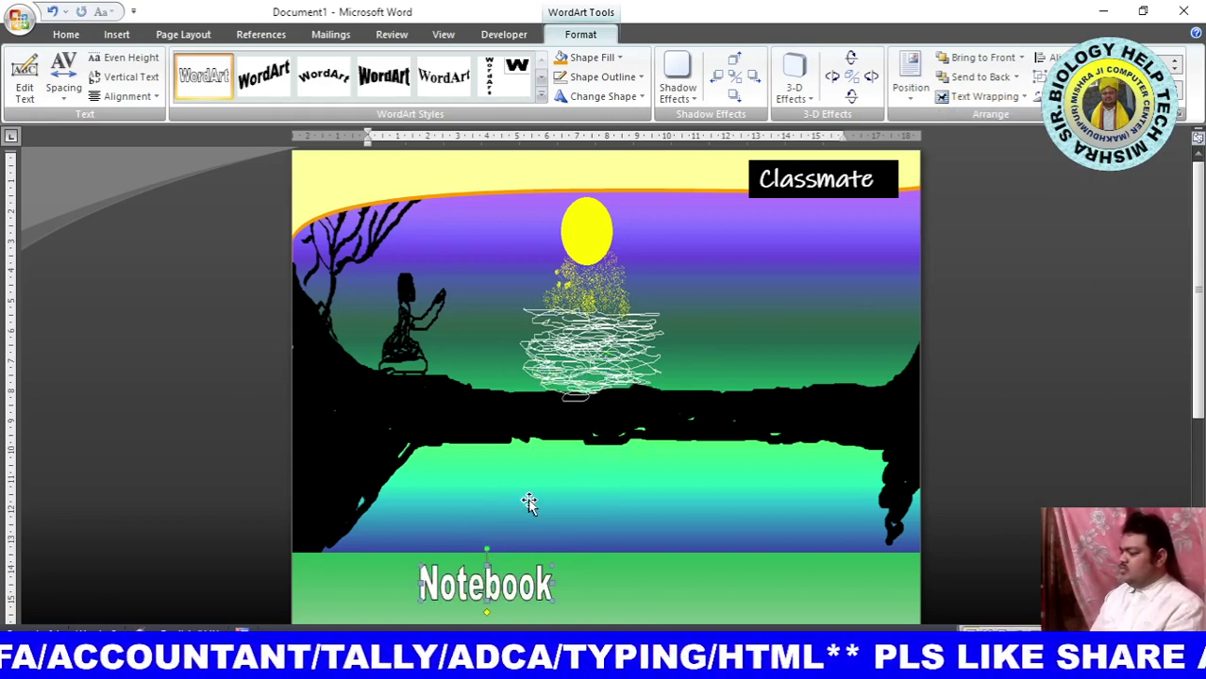
scroll(585, 415, "down", 3)
scroll(585, 416, "down", 2)
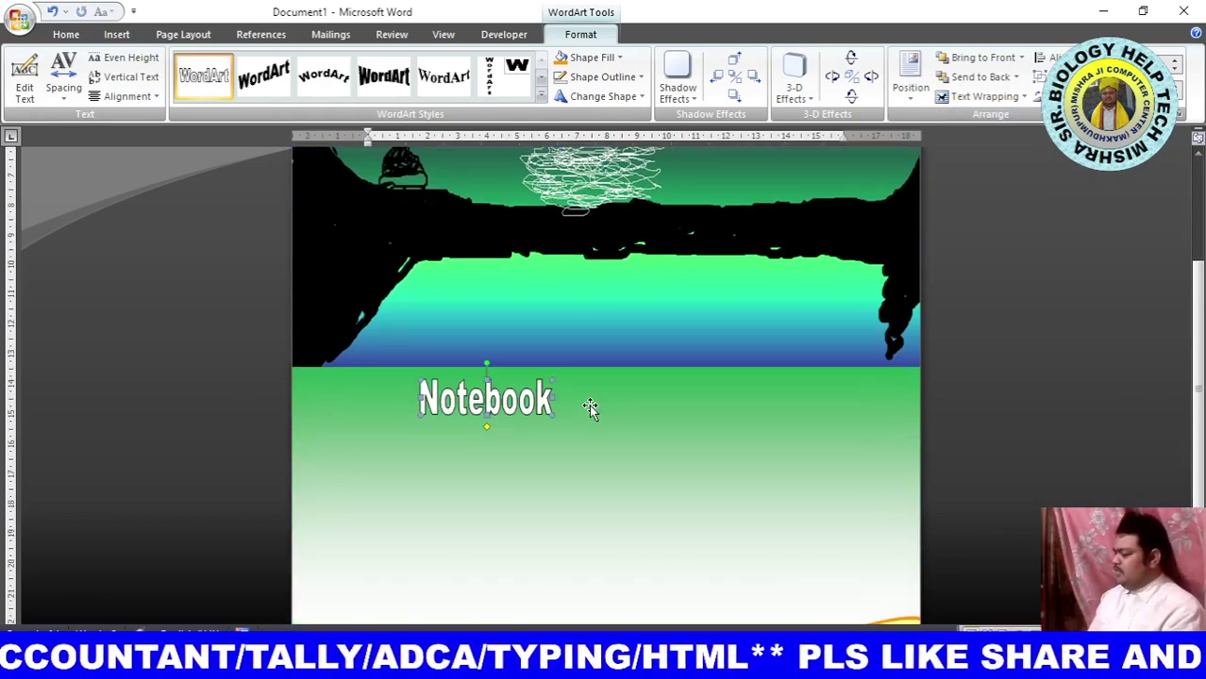
scroll(585, 415, "down", 2)
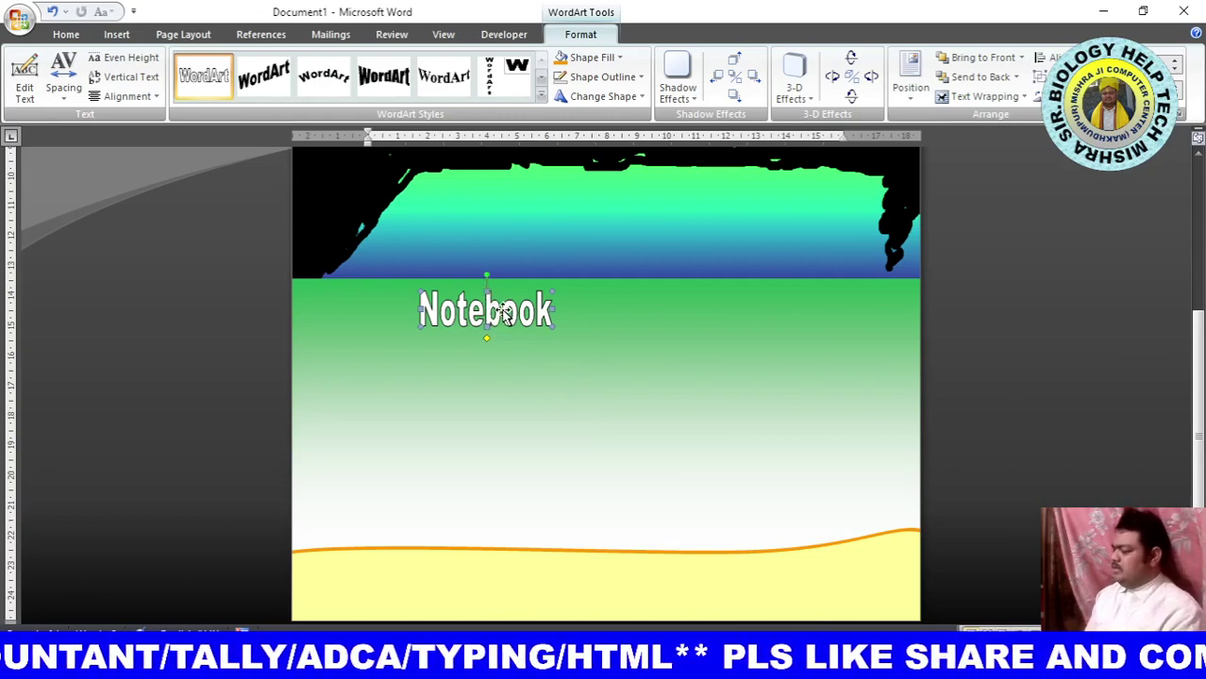
left_click_drag(424, 574, 390, 578)
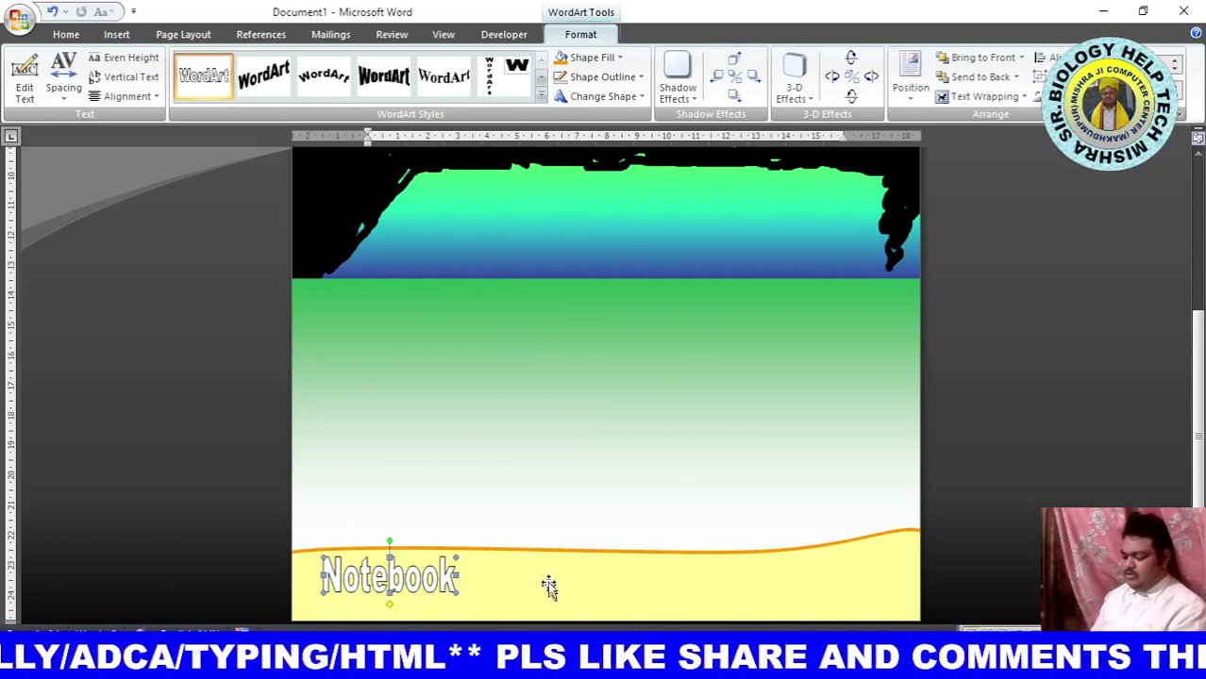
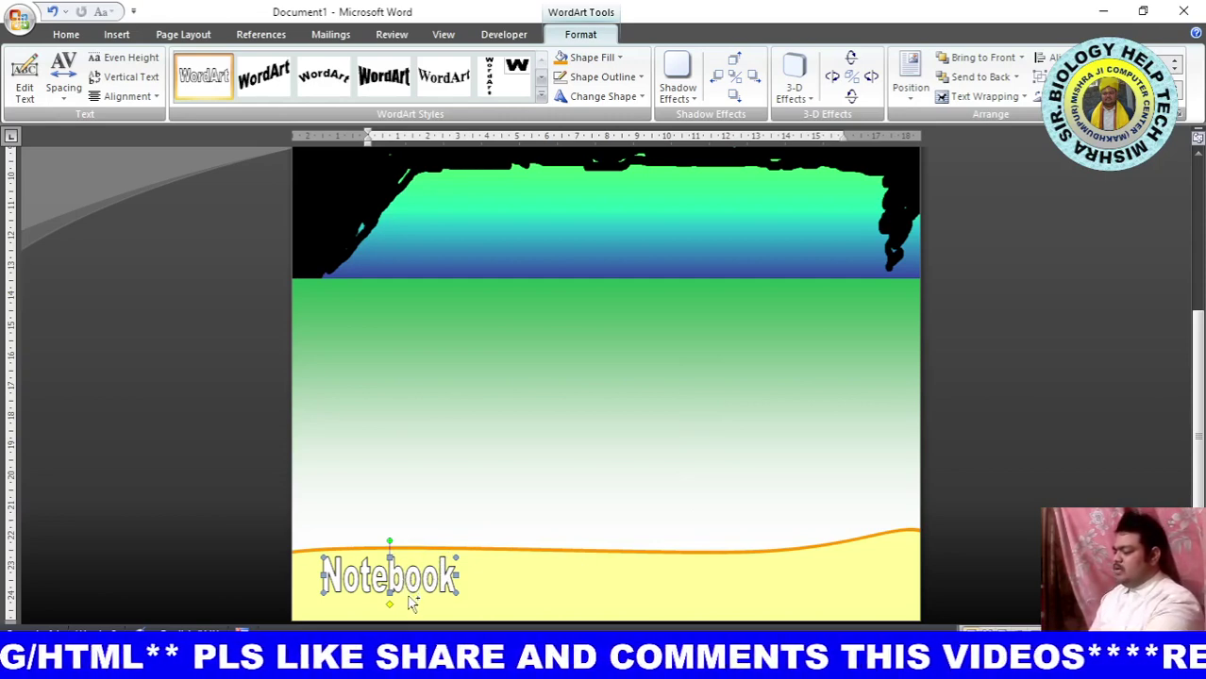
Duplicate the Notebook WordArt with an offset and fill the upper copy with black.
left_click_drag(410, 605, 418, 590)
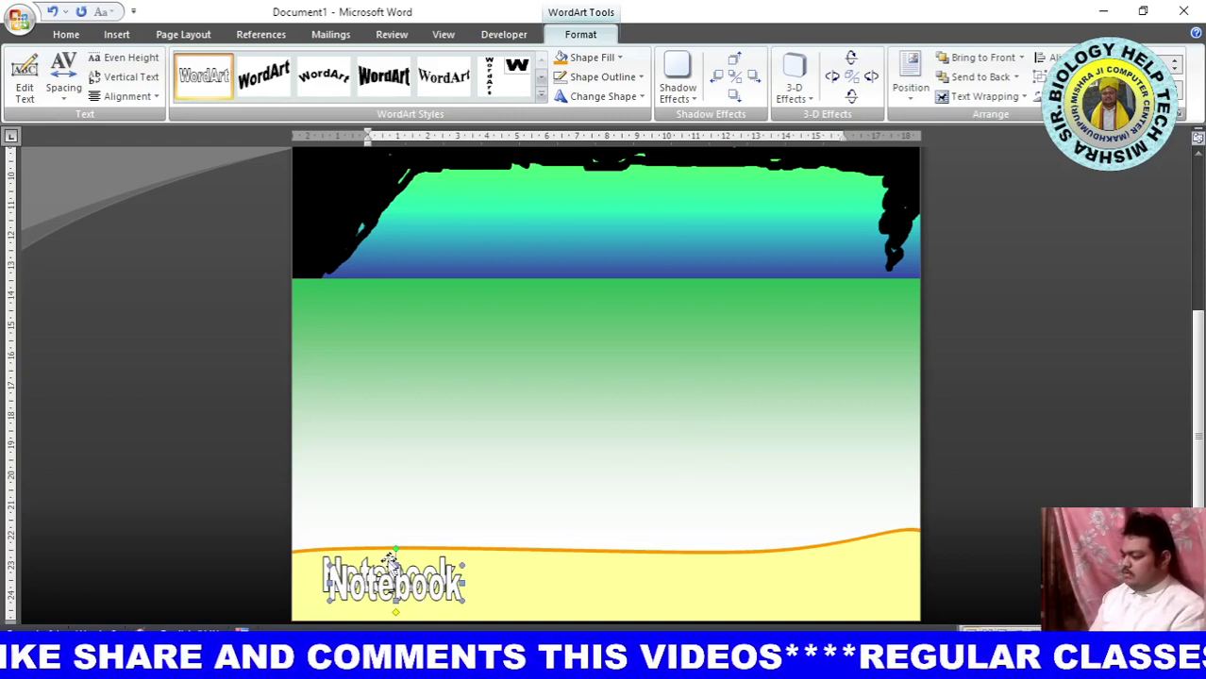
left_click_drag(372, 591, 367, 587)
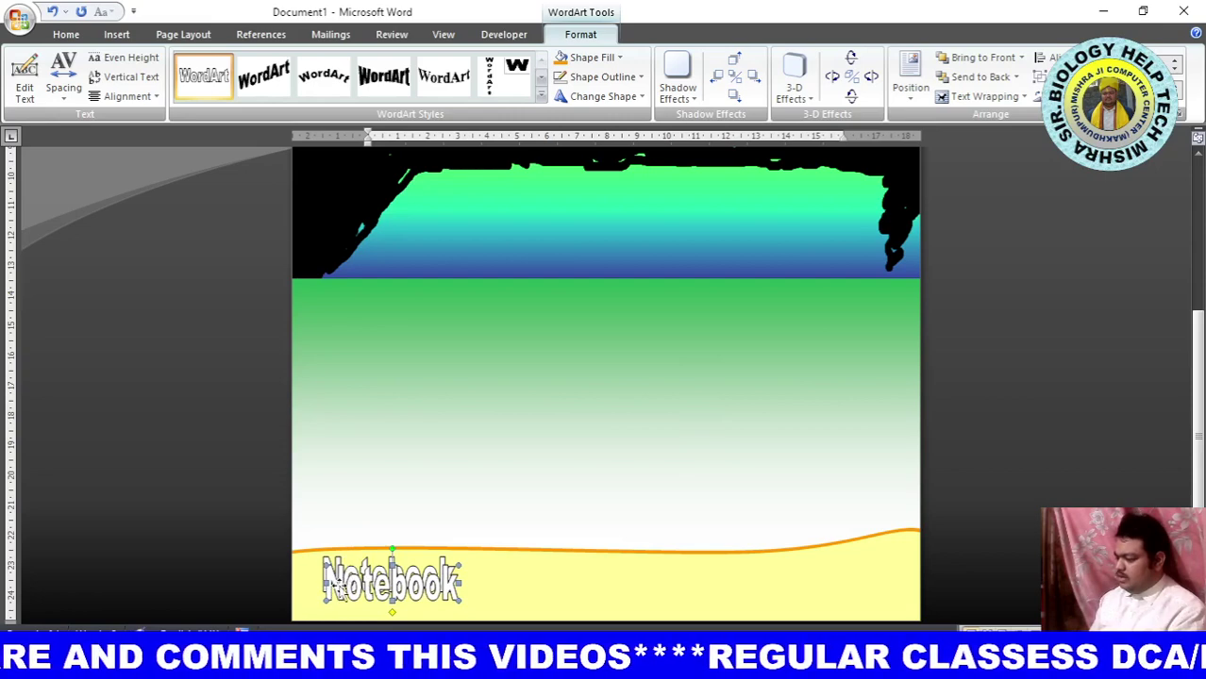
left_click_drag(367, 590, 335, 564)
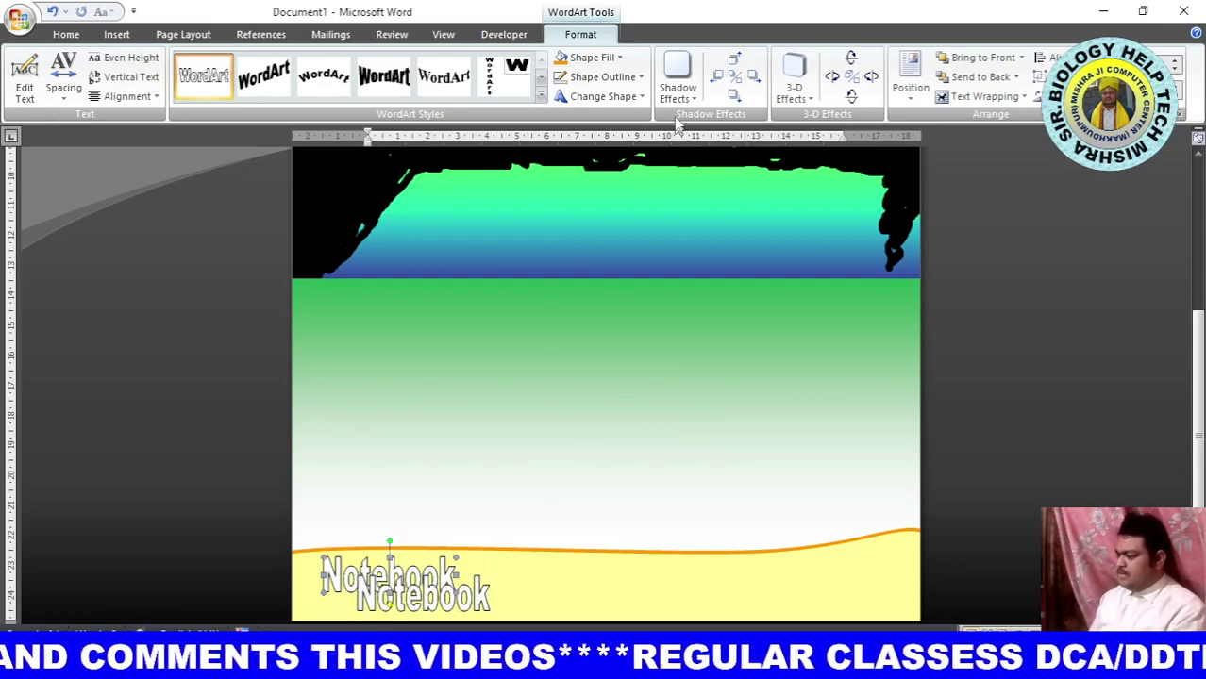
left_click(592, 58)
left_click(579, 91)
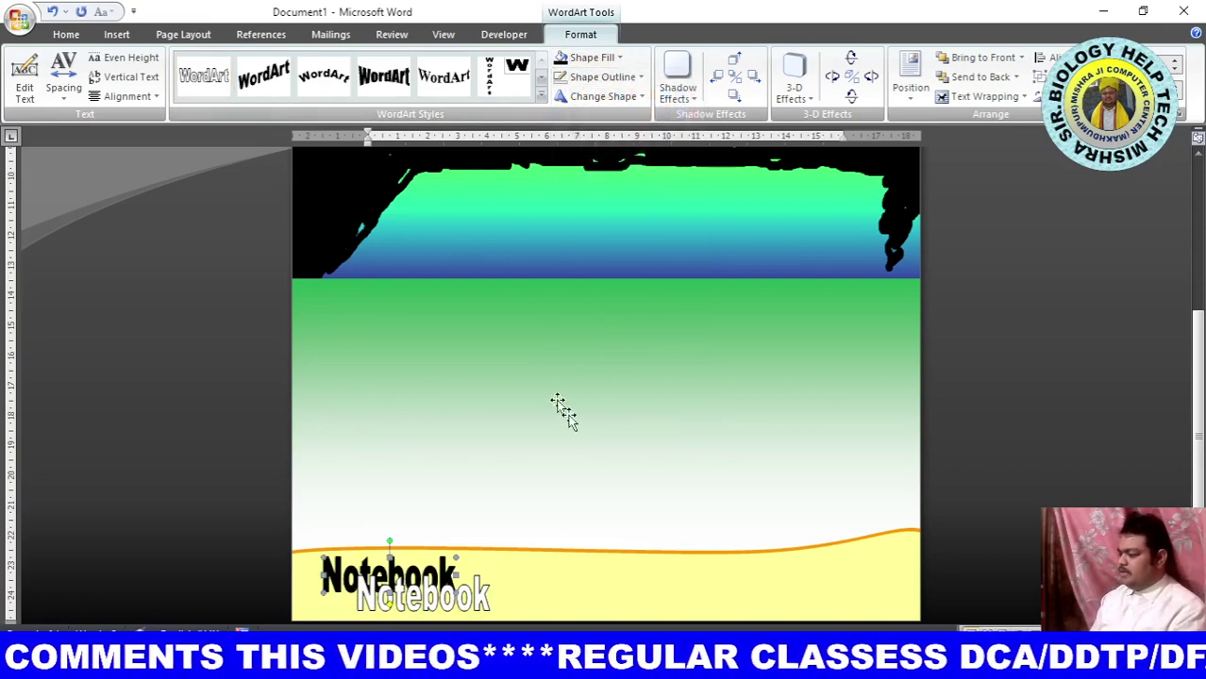
Nudge the white Notebook copy over the black one to create a shadowed outline.
left_click(428, 601)
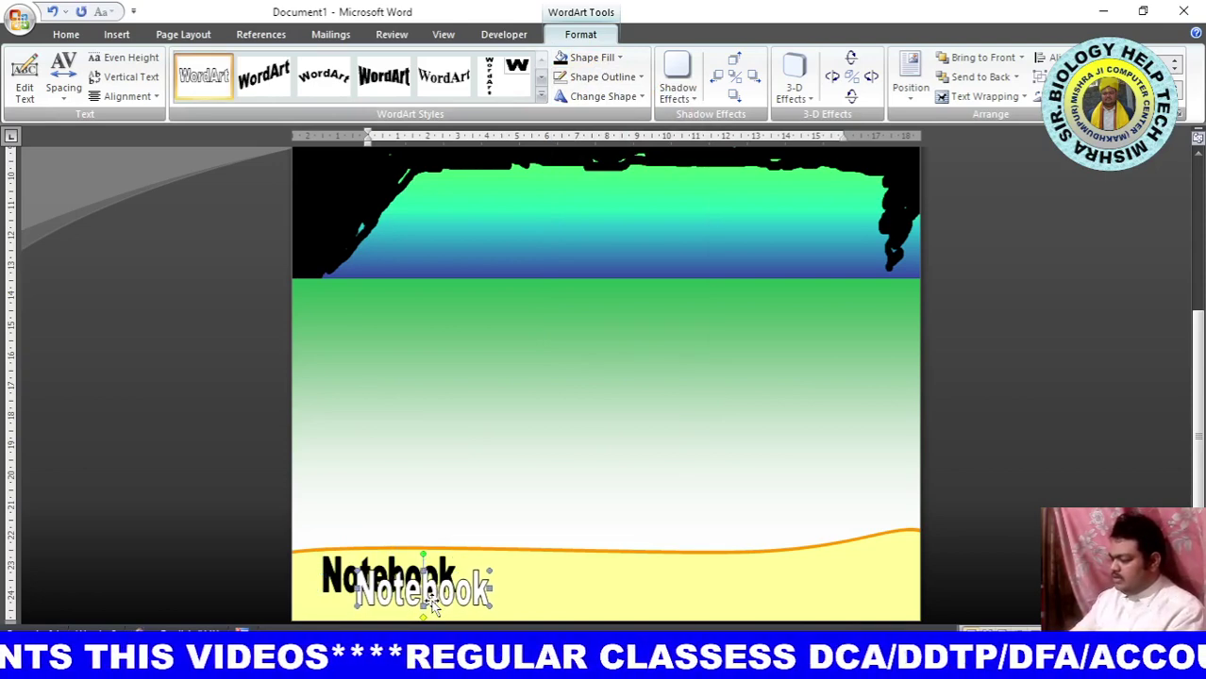
key("Delete")
key("ctrl+z")
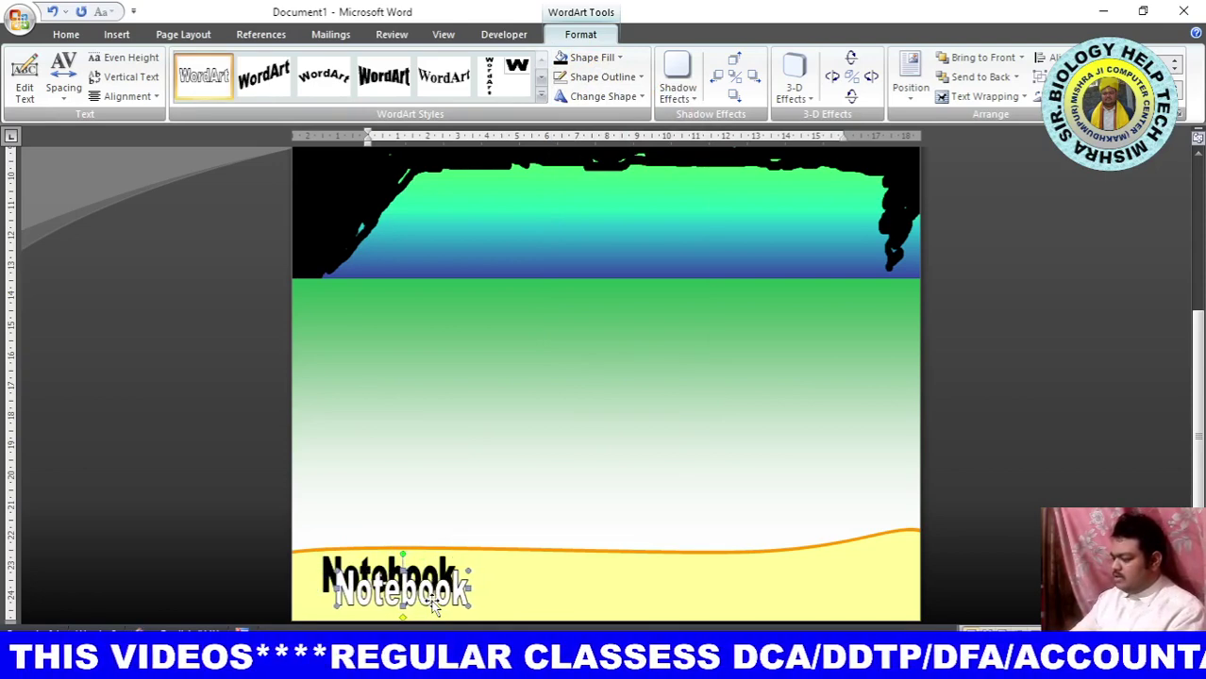
key("ctrl+Left")
key("ctrl+Left")
key("ctrl+Left")
key("ctrl+Left")
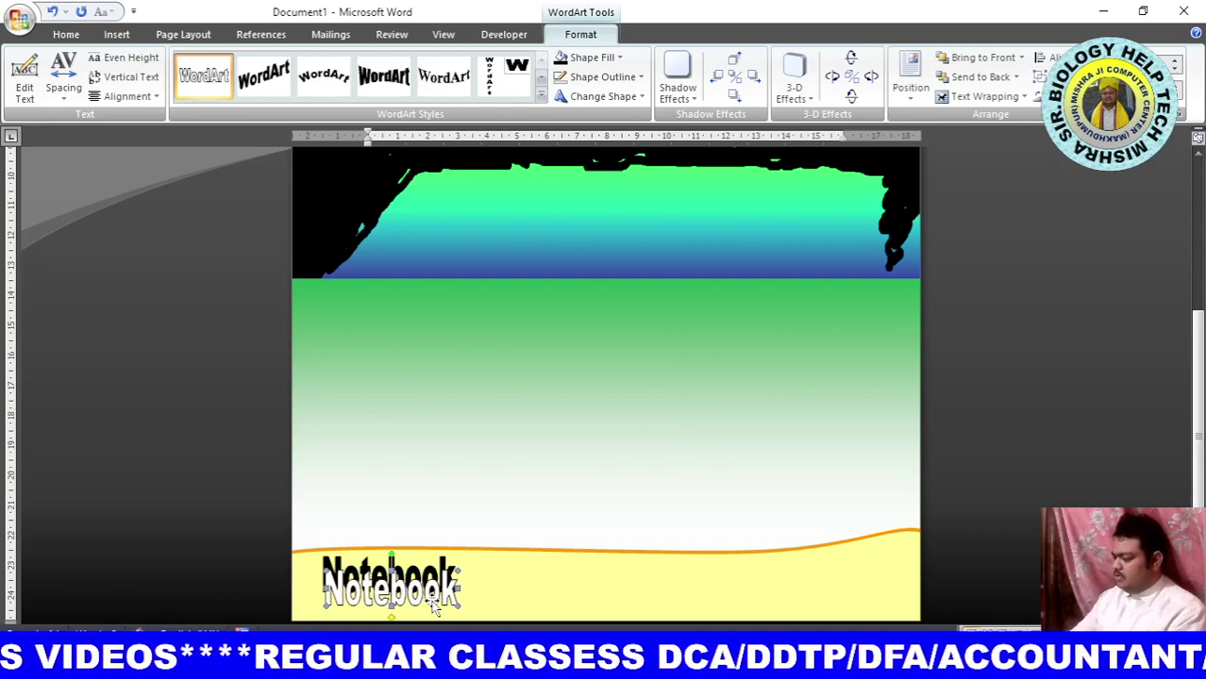
key("ctrl+Left")
key("ctrl+Up")
key("ctrl+Up")
key("ctrl+Up")
key("ctrl+Up")
key("ctrl+Up")
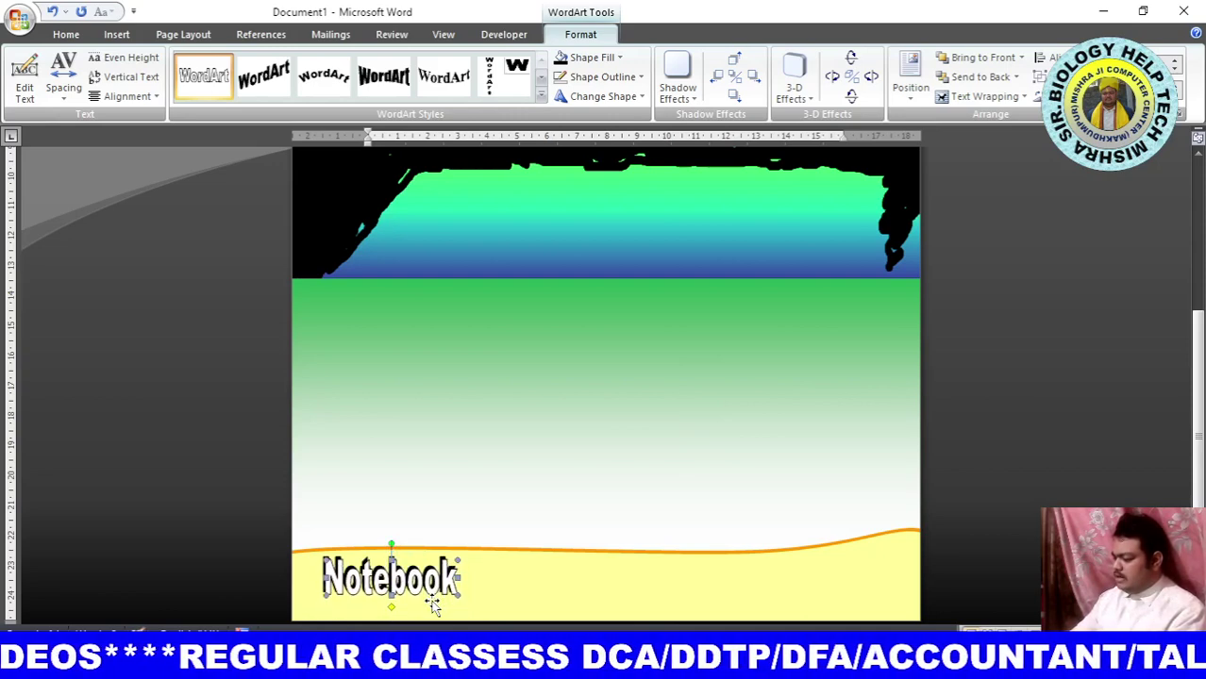
key("ctrl+Left")
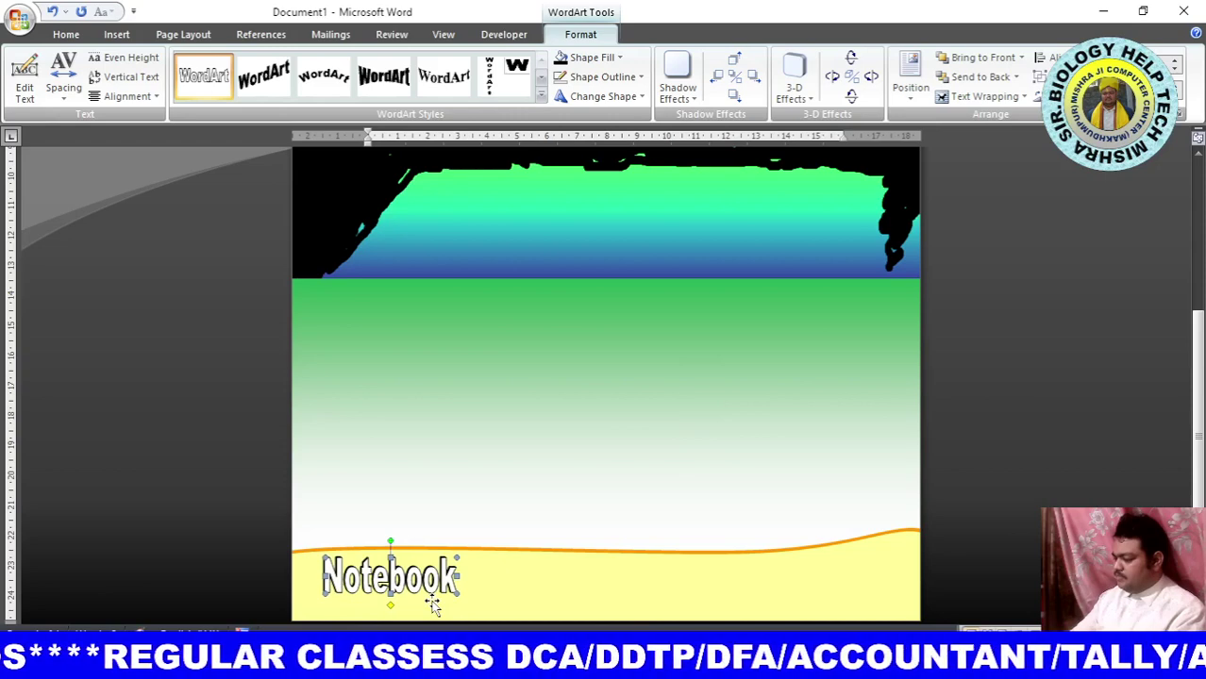
key("ctrl+Left")
key("ctrl+Right")
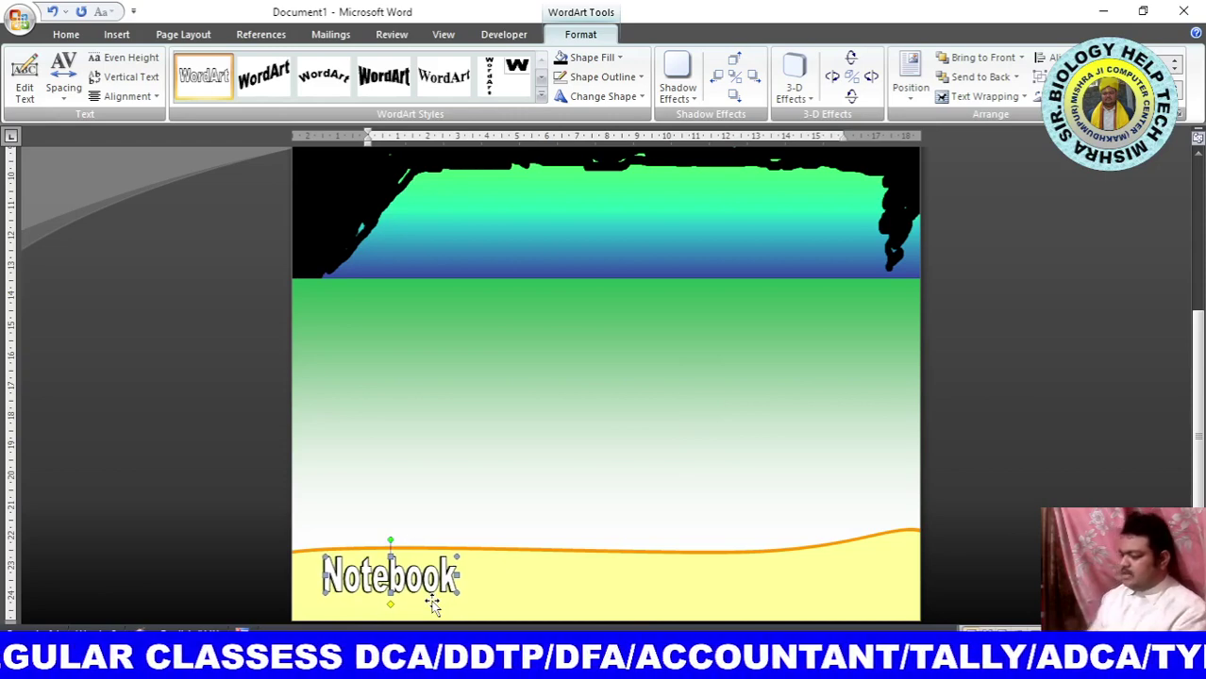
Move the layered Notebook label slightly down into its final position.
left_click(533, 598)
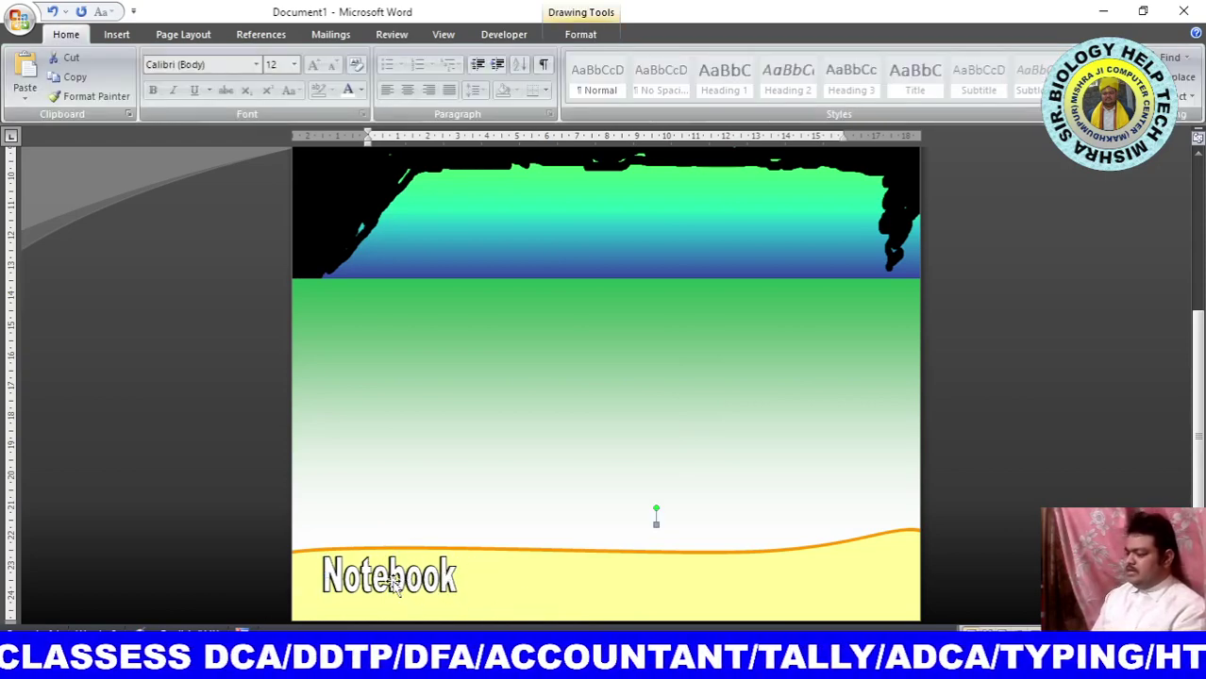
left_click(412, 580)
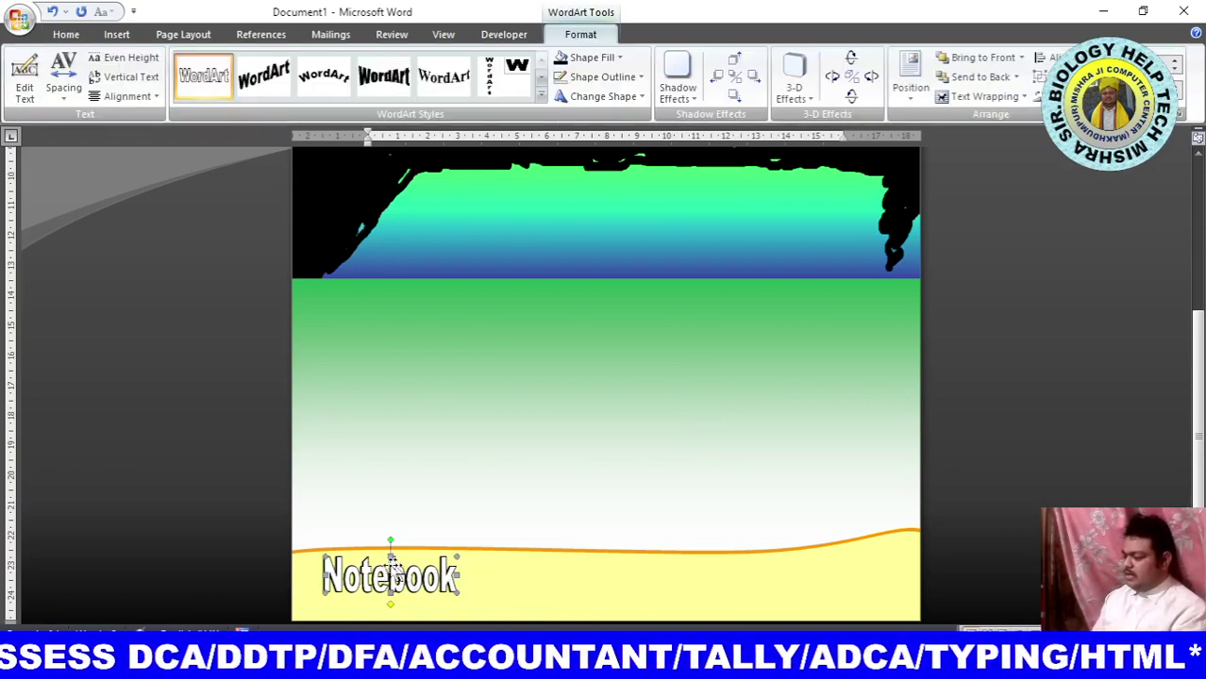
left_click(506, 591)
left_click(391, 560)
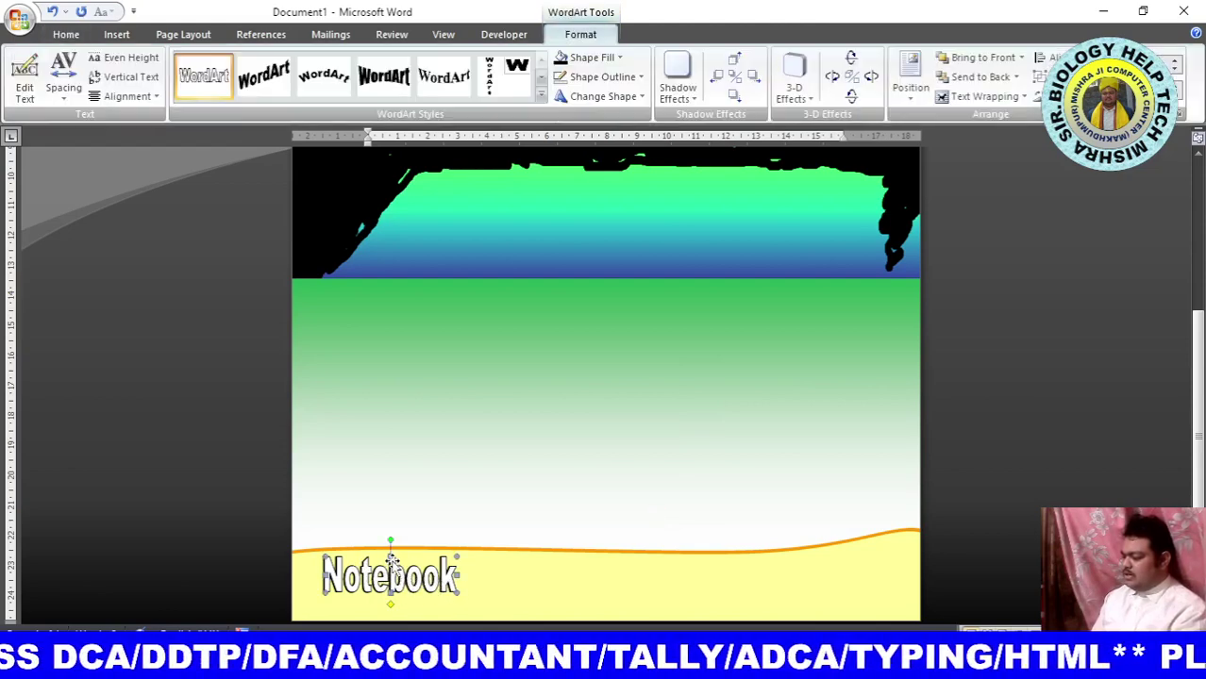
left_click_drag(389, 557, 366, 566)
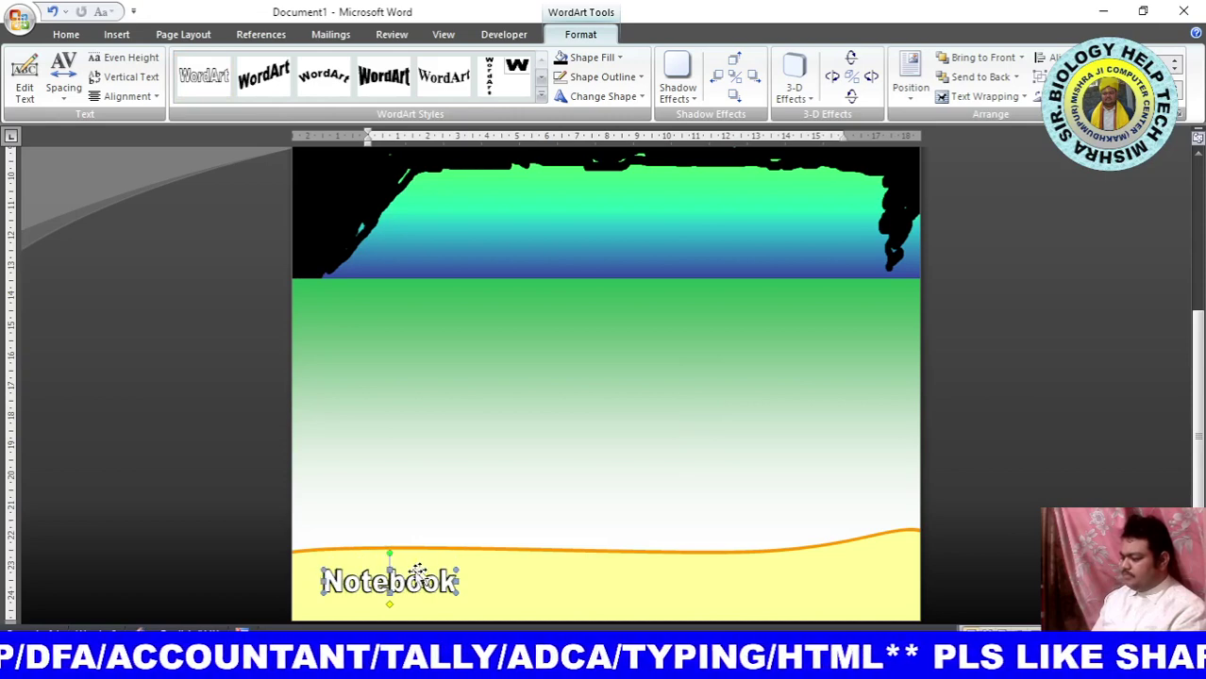
left_click(493, 599)
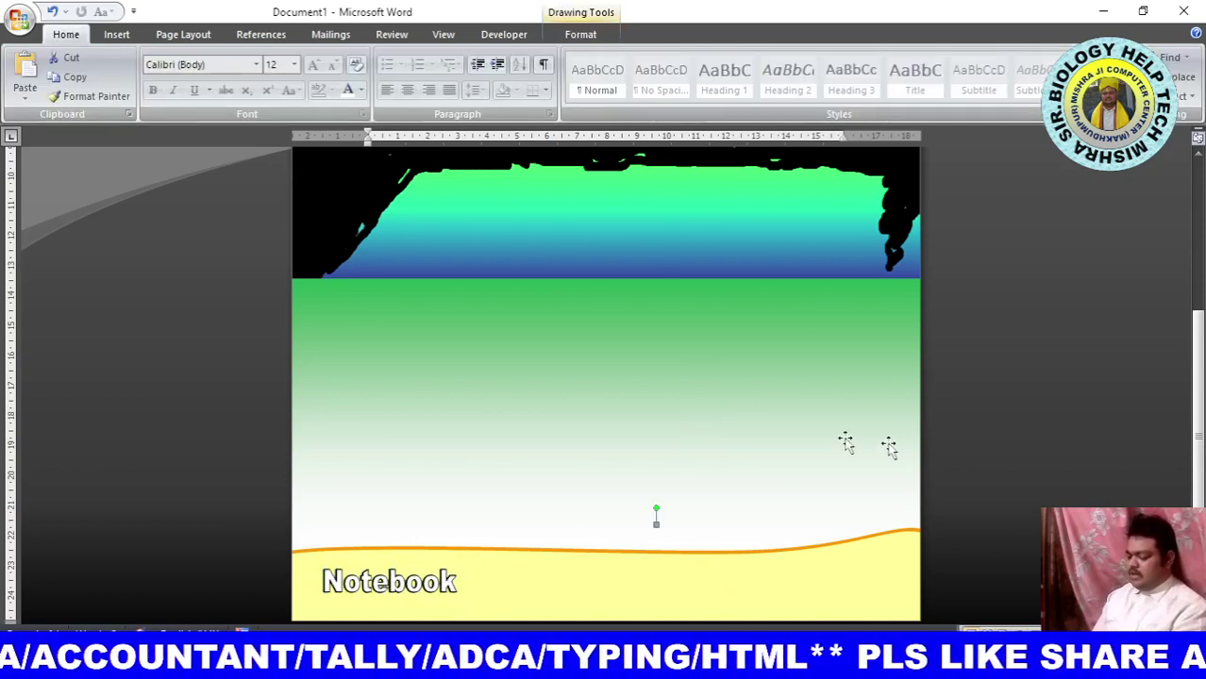
Insert the white rabbit clip art found by searching 'rabbit' in the Clip Art pane.
scroll(529, 443, "up", 3)
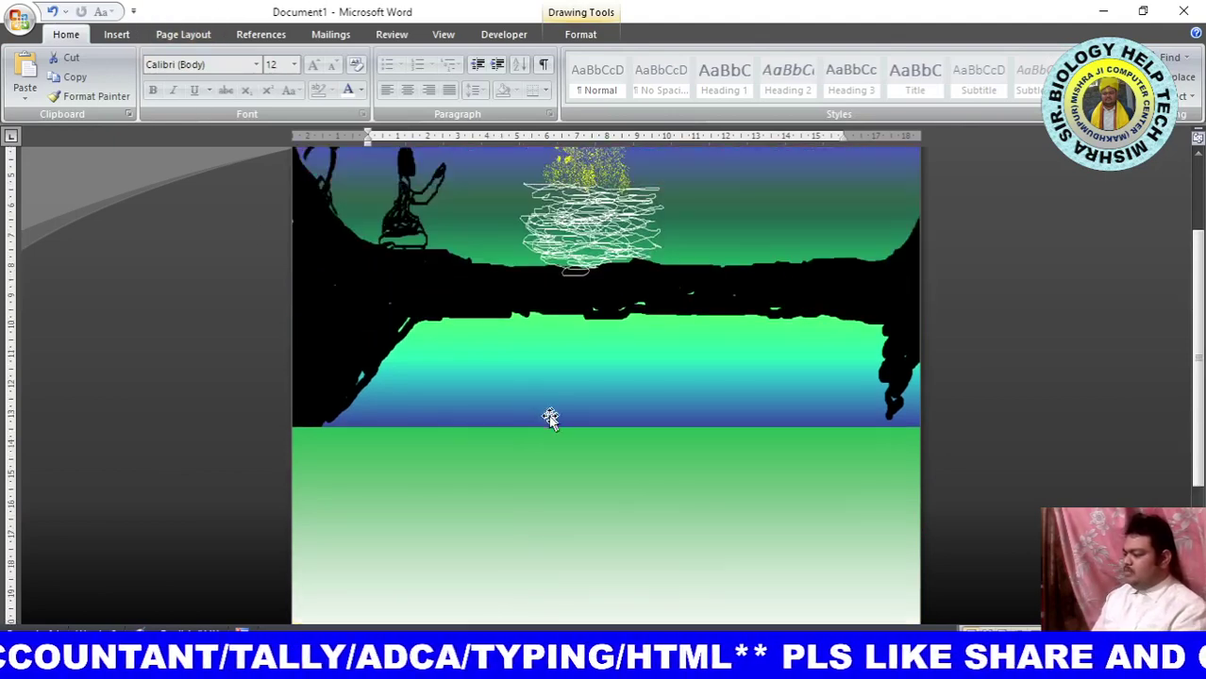
scroll(604, 423, "up", 1)
scroll(631, 429, "up", 1)
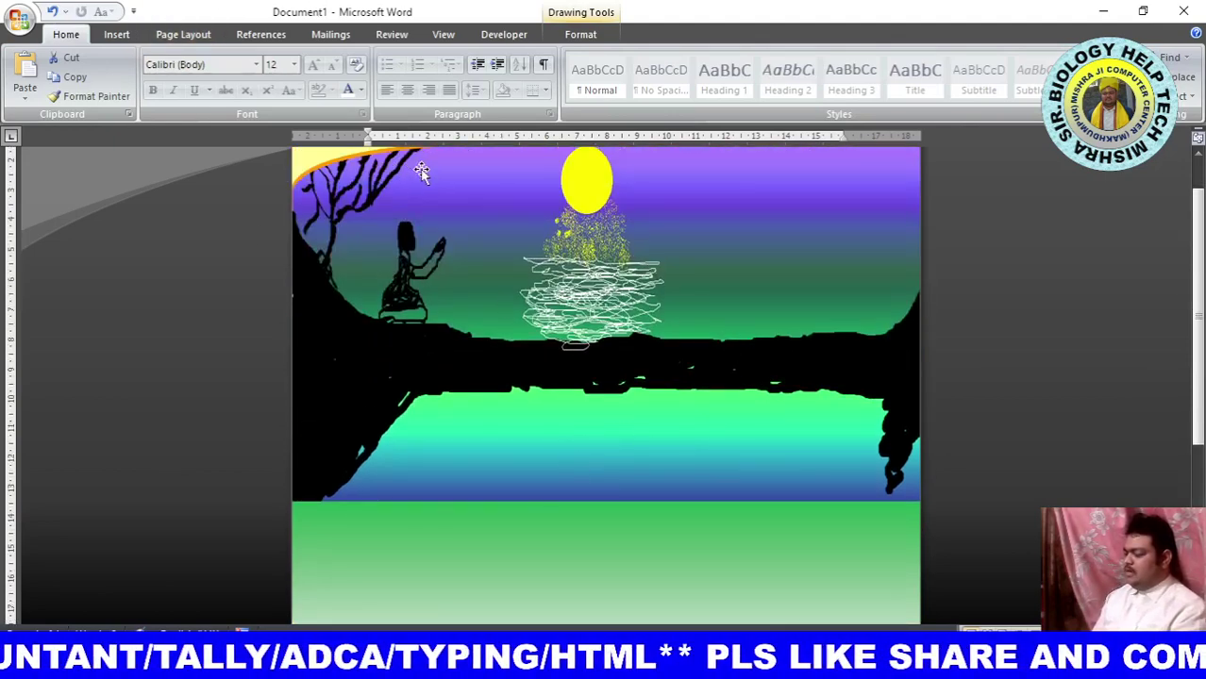
left_click(117, 34)
left_click(230, 80)
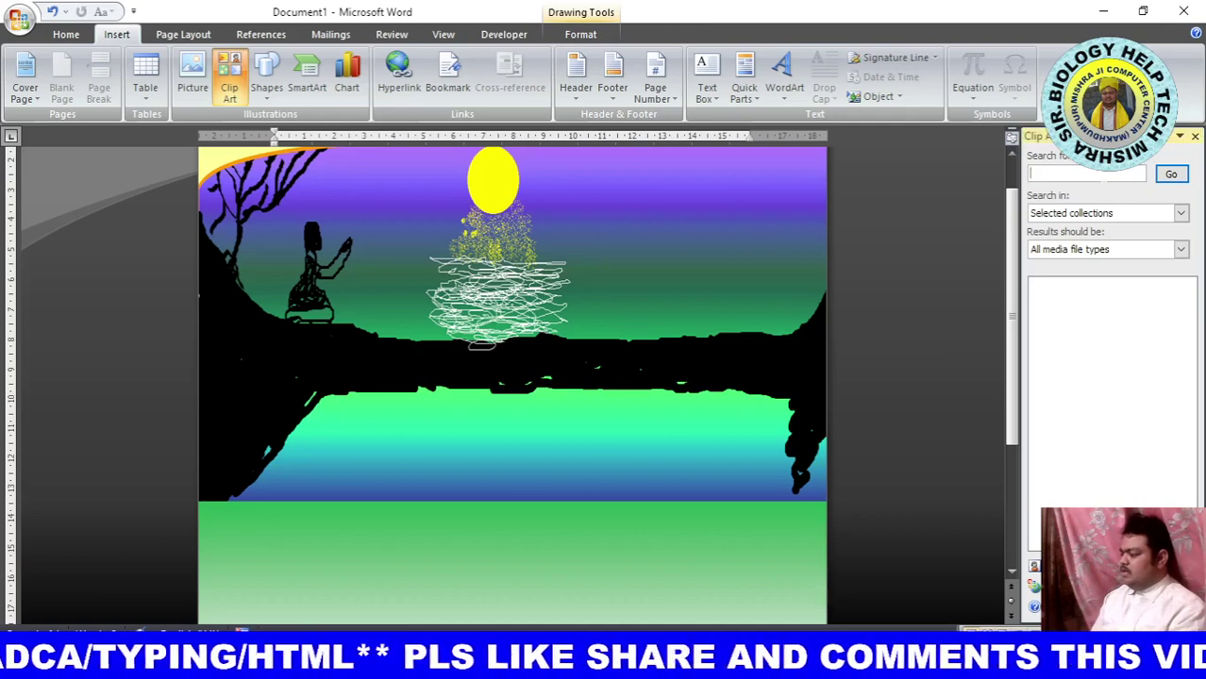
type("rabbi")
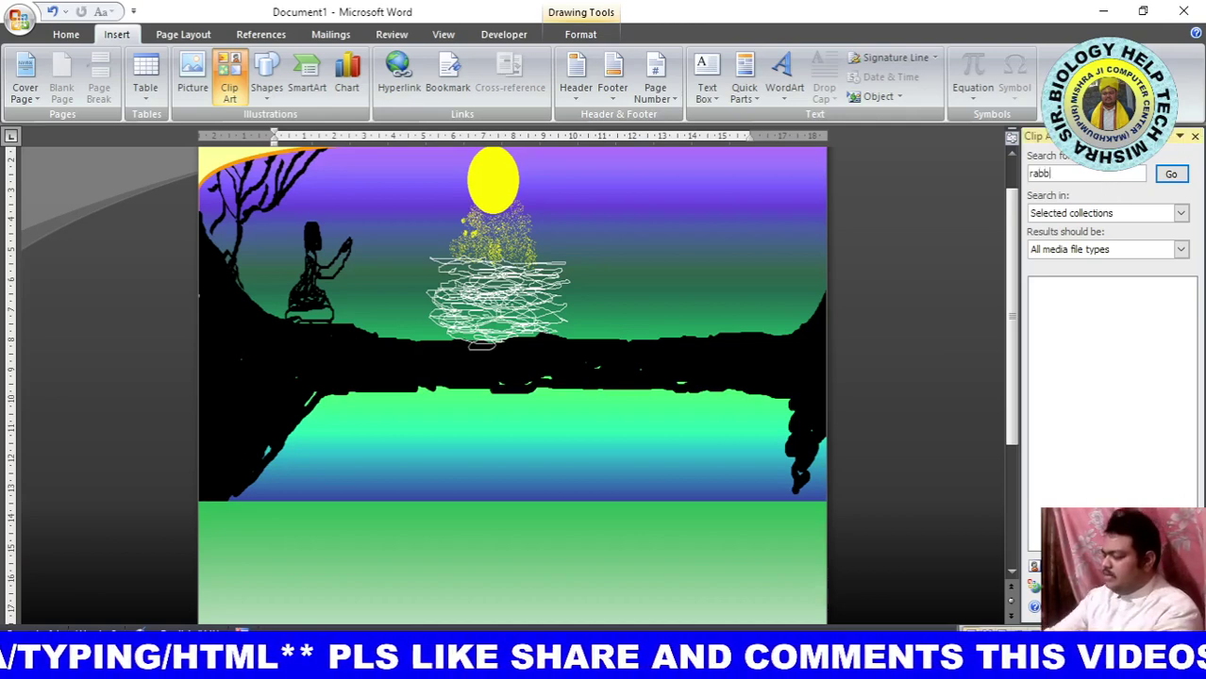
type("t")
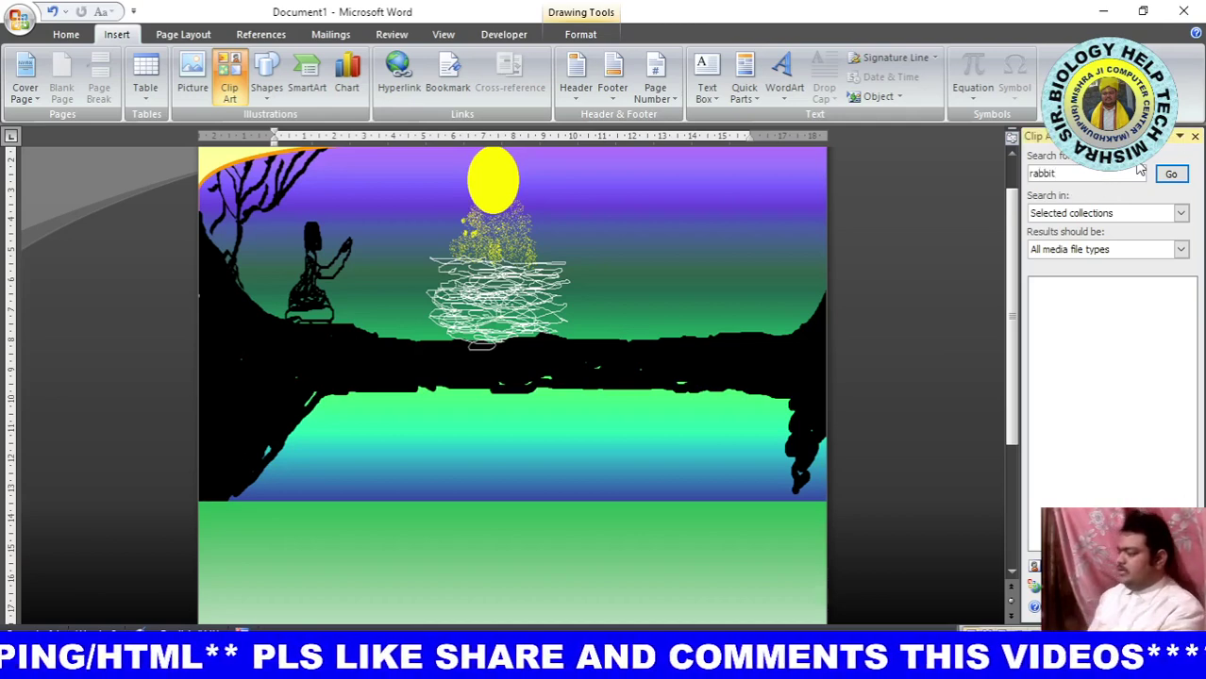
left_click(1168, 176)
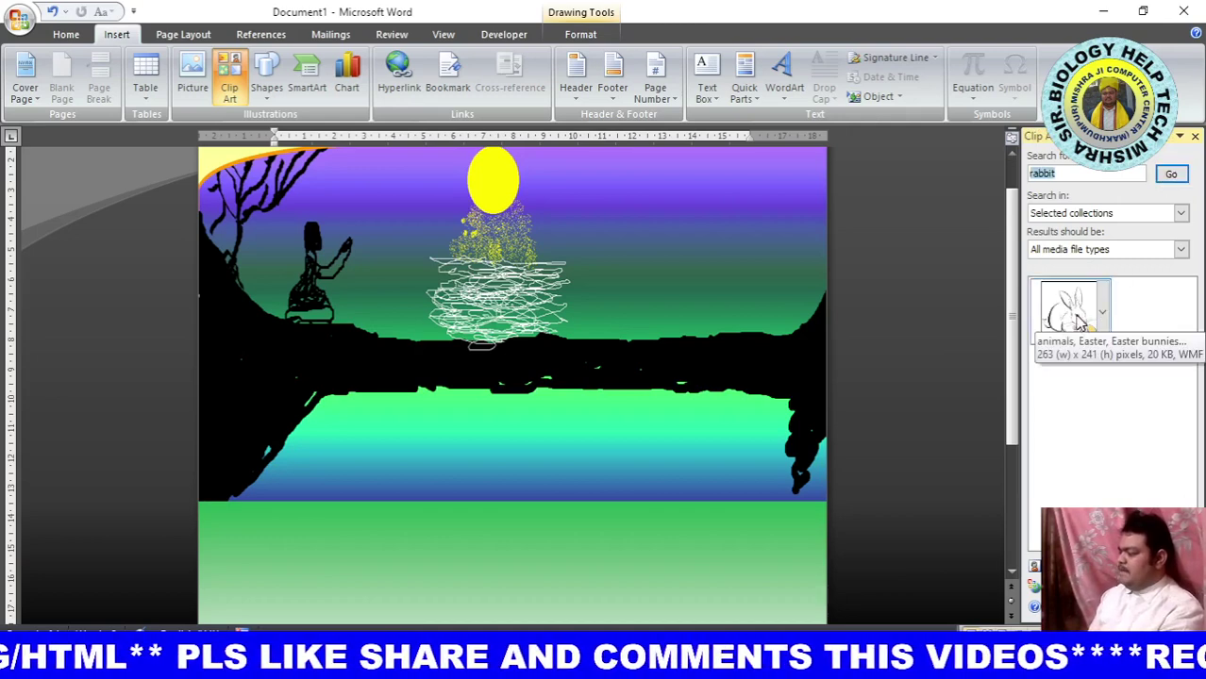
left_click(1073, 322)
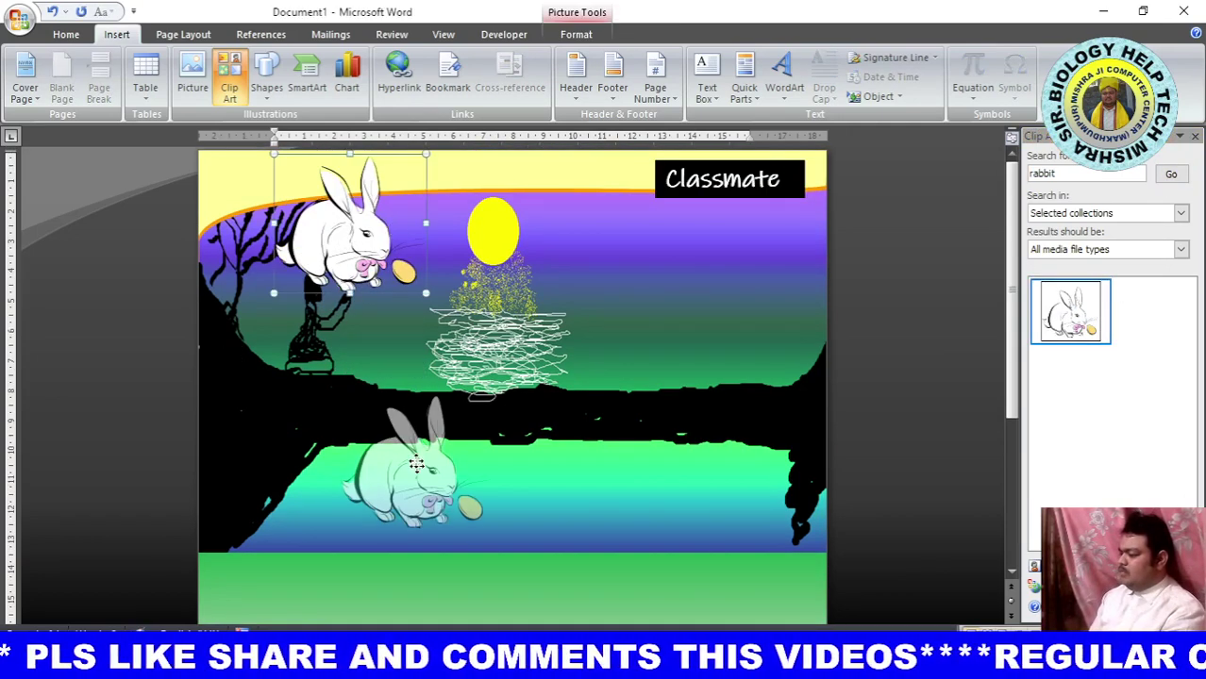
Move the rabbit down onto the green band and shrink it to a small size.
left_click_drag(341, 236, 401, 426)
scroll(518, 342, "down", 3)
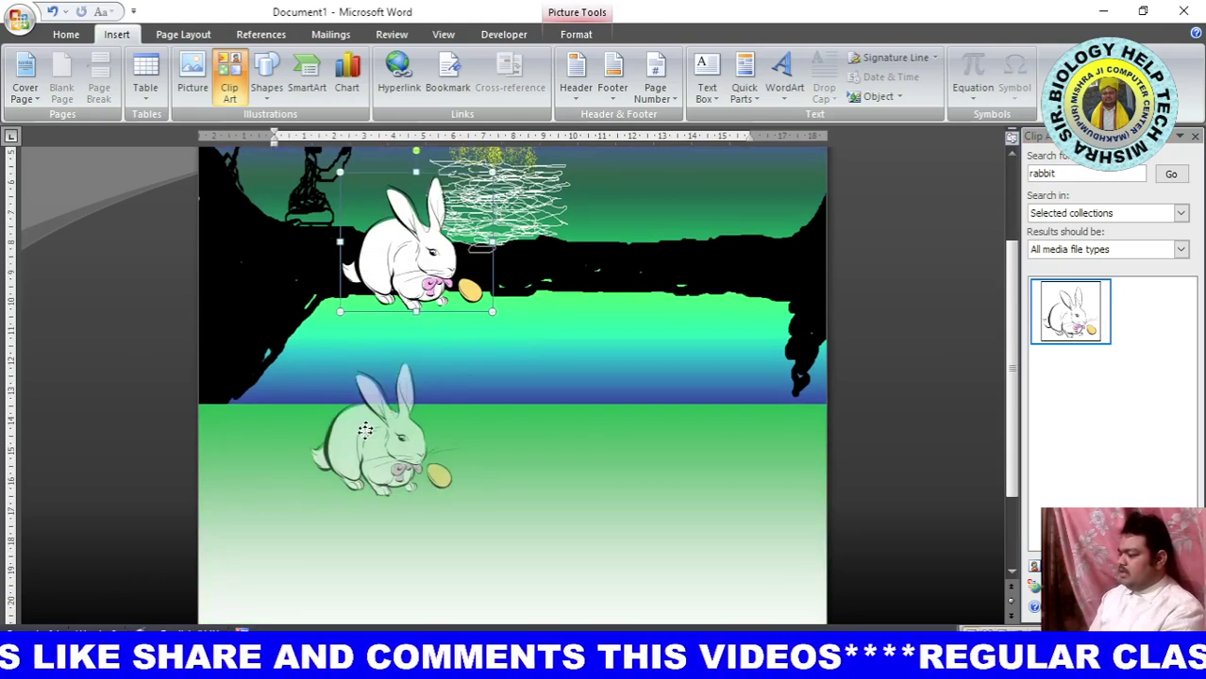
left_click_drag(397, 244, 358, 388)
scroll(433, 356, "down", 3)
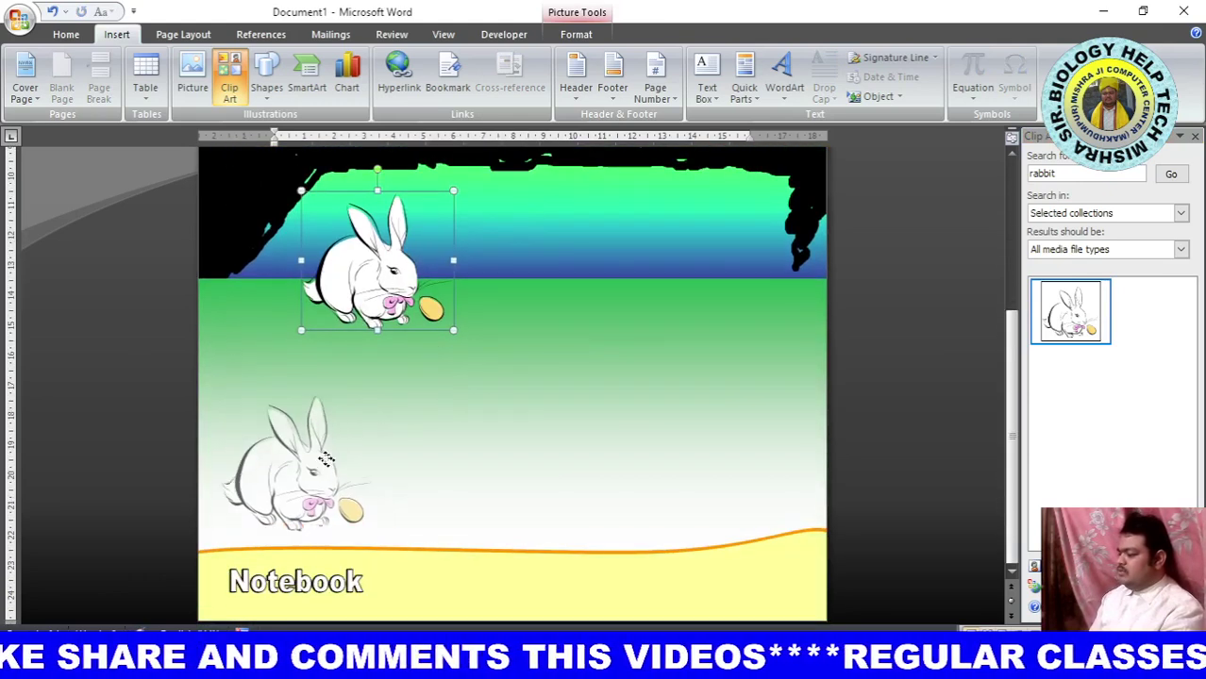
mouse_move(406, 267)
left_mouse_down()
mouse_move(322, 392)
mouse_move(295, 469)
mouse_move(302, 436)
left_mouse_up()
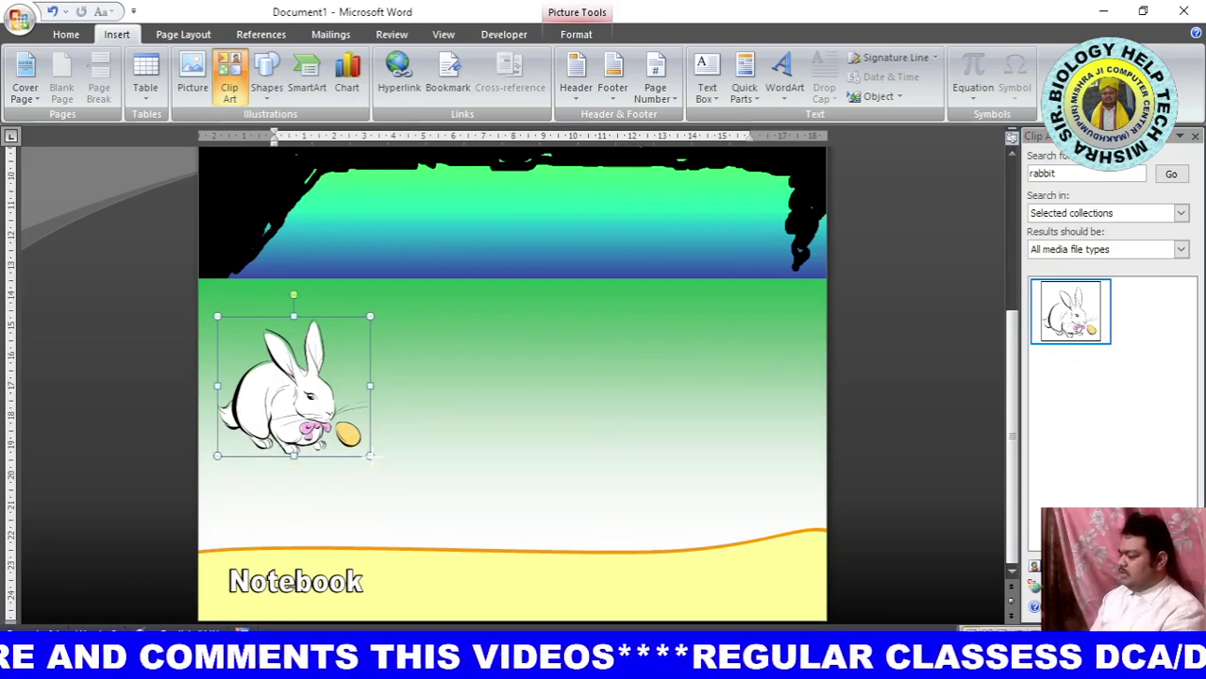
left_click_drag(370, 457, 302, 387)
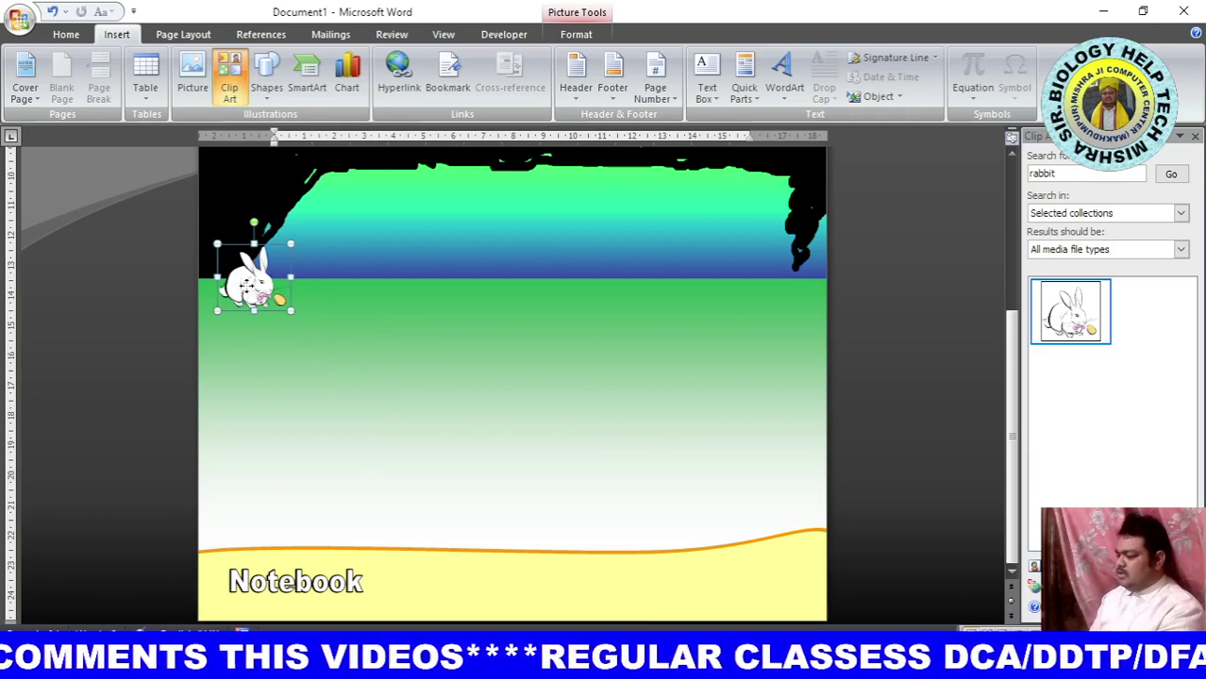
Ctrl-drag several copies of the small rabbit across the field, undoing one extra copy.
left_click_drag(243, 283, 421, 501)
mouse_move(261, 300)
left_mouse_down()
mouse_move(344, 292)
mouse_move(429, 387)
left_mouse_up()
left_click_drag(510, 439, 510, 378)
left_click(428, 376, "ctrl")
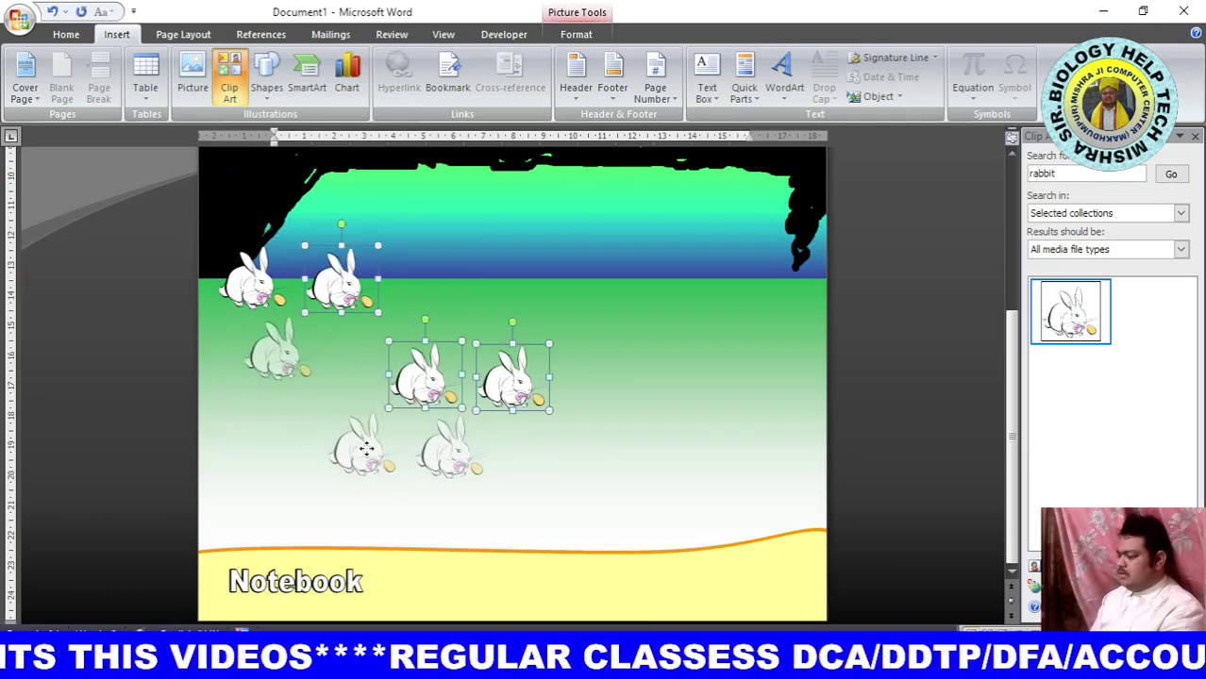
key("ctrl+z")
left_click(432, 385)
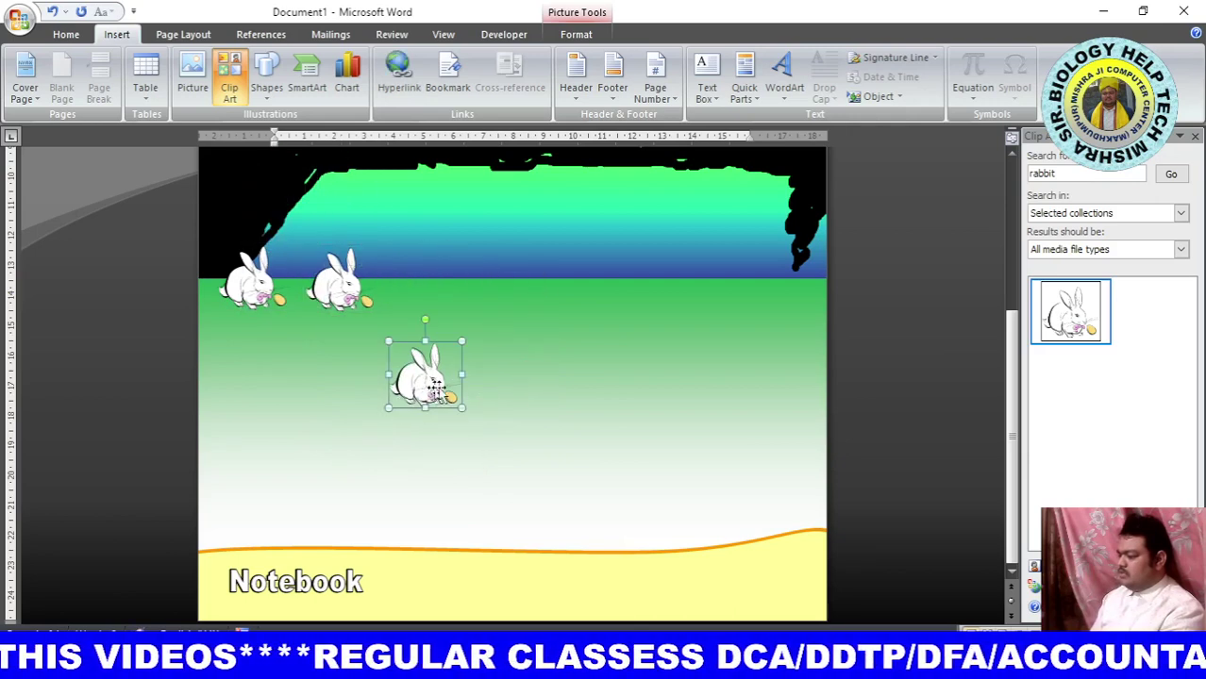
left_click_drag(434, 404, 519, 404)
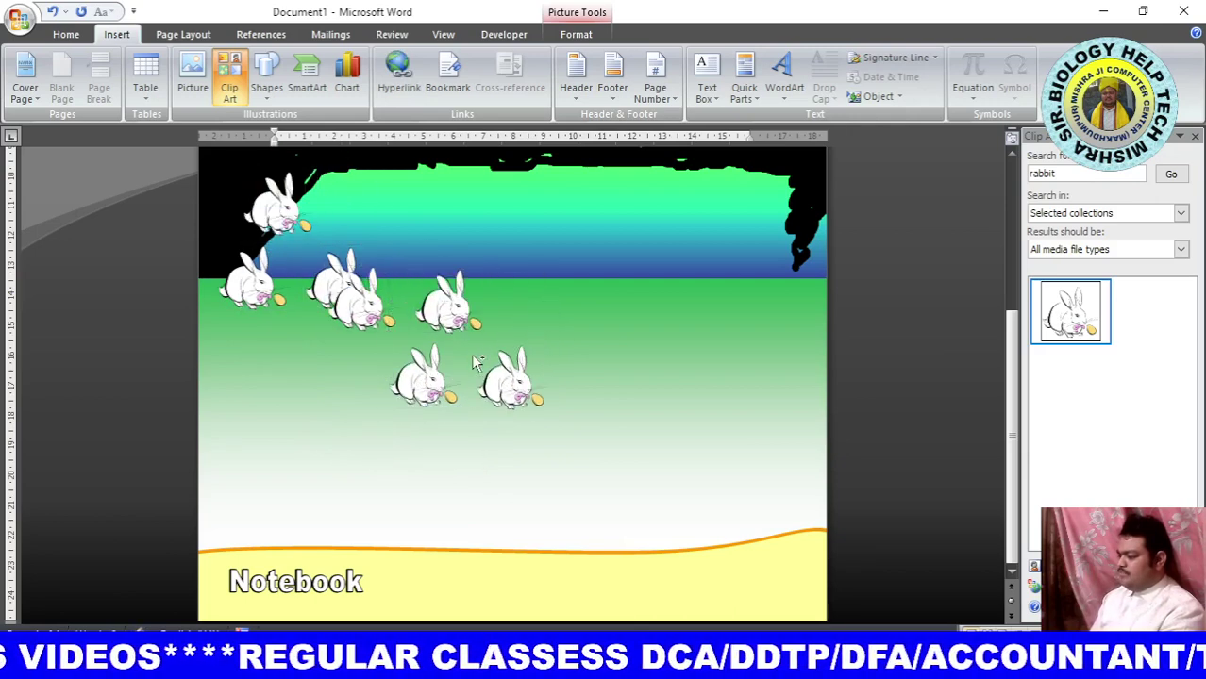
Separate the overlapping rabbits and spread them across the field and to the right.
double_click(453, 321)
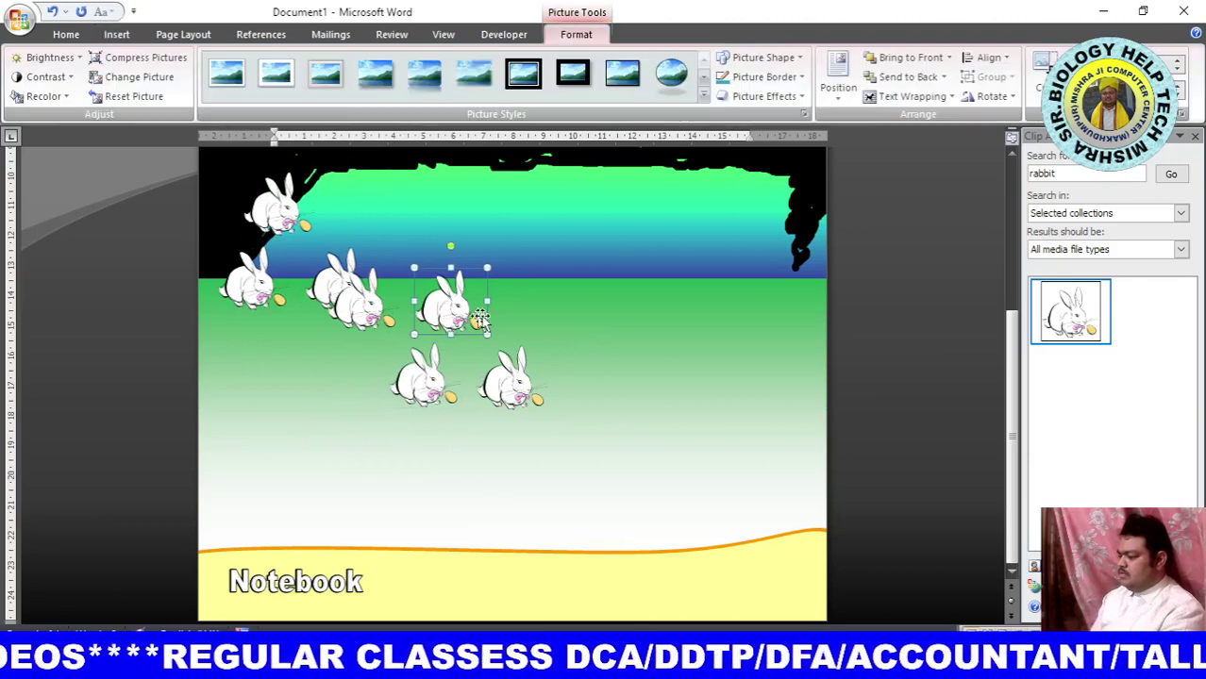
left_click_drag(453, 321, 566, 217)
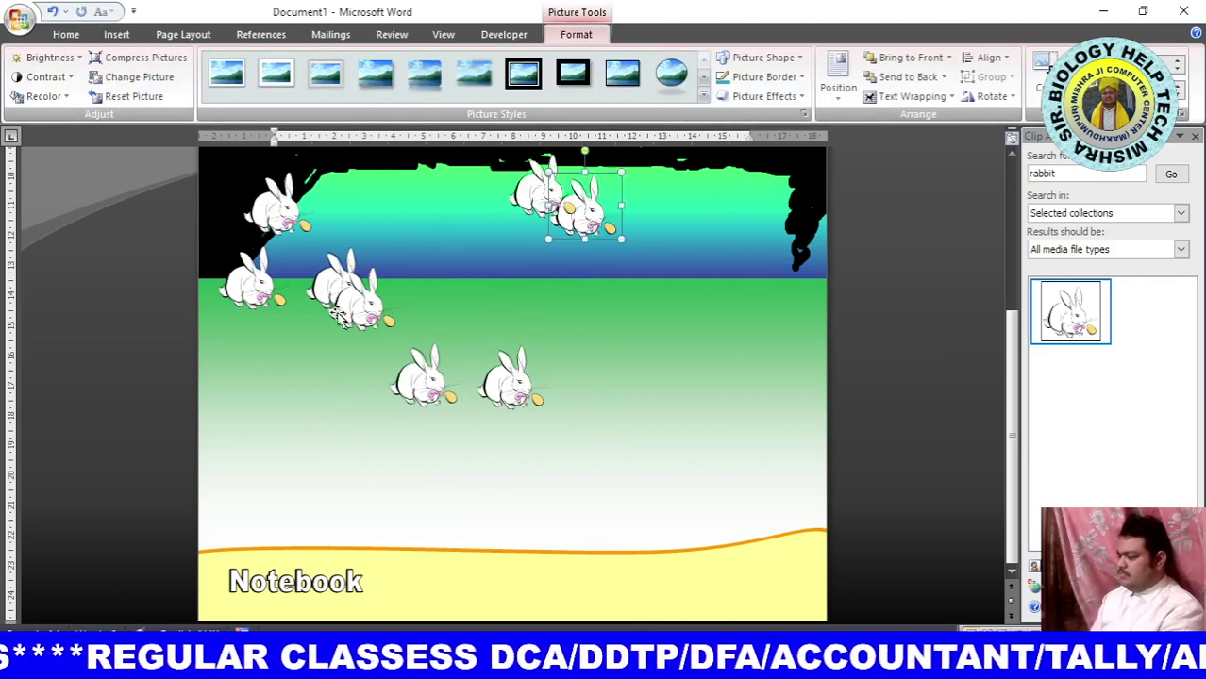
mouse_move(370, 344)
left_mouse_down()
mouse_move(317, 417)
mouse_move(258, 418)
left_mouse_up()
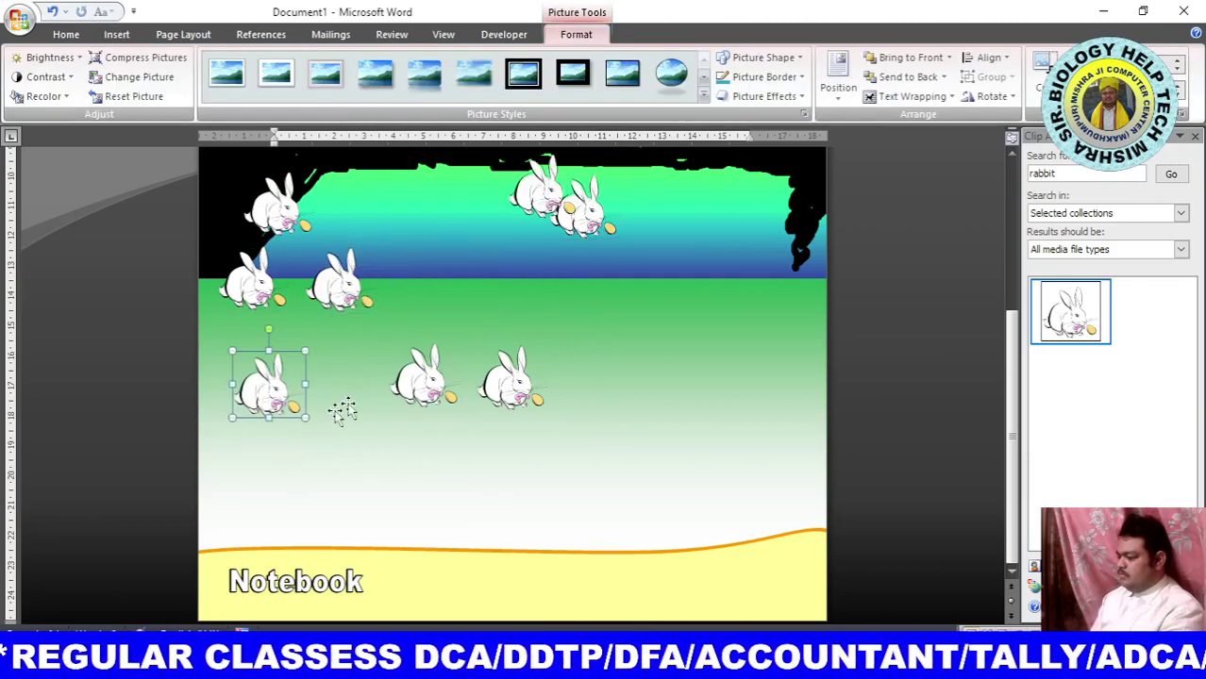
left_click(571, 209)
left_click_drag(557, 215, 401, 432)
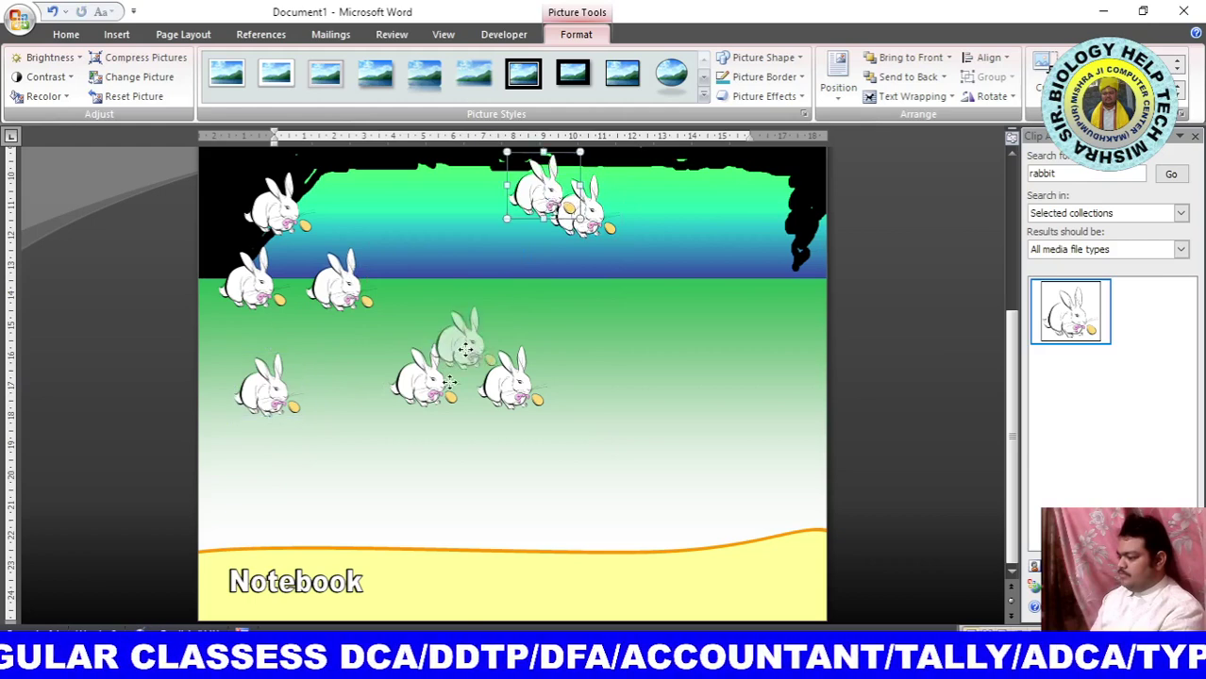
left_click_drag(348, 297, 271, 469)
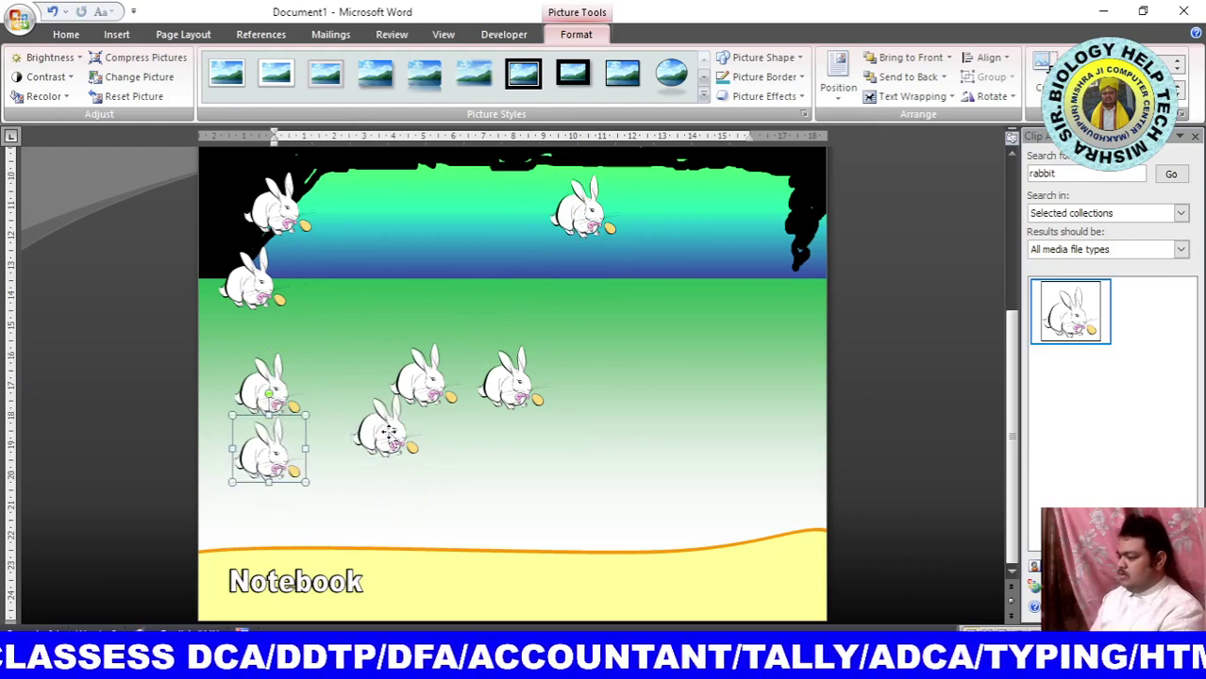
left_click_drag(387, 432, 387, 459)
mouse_move(257, 398)
left_mouse_down()
mouse_move(342, 465)
mouse_move(688, 371)
left_mouse_up()
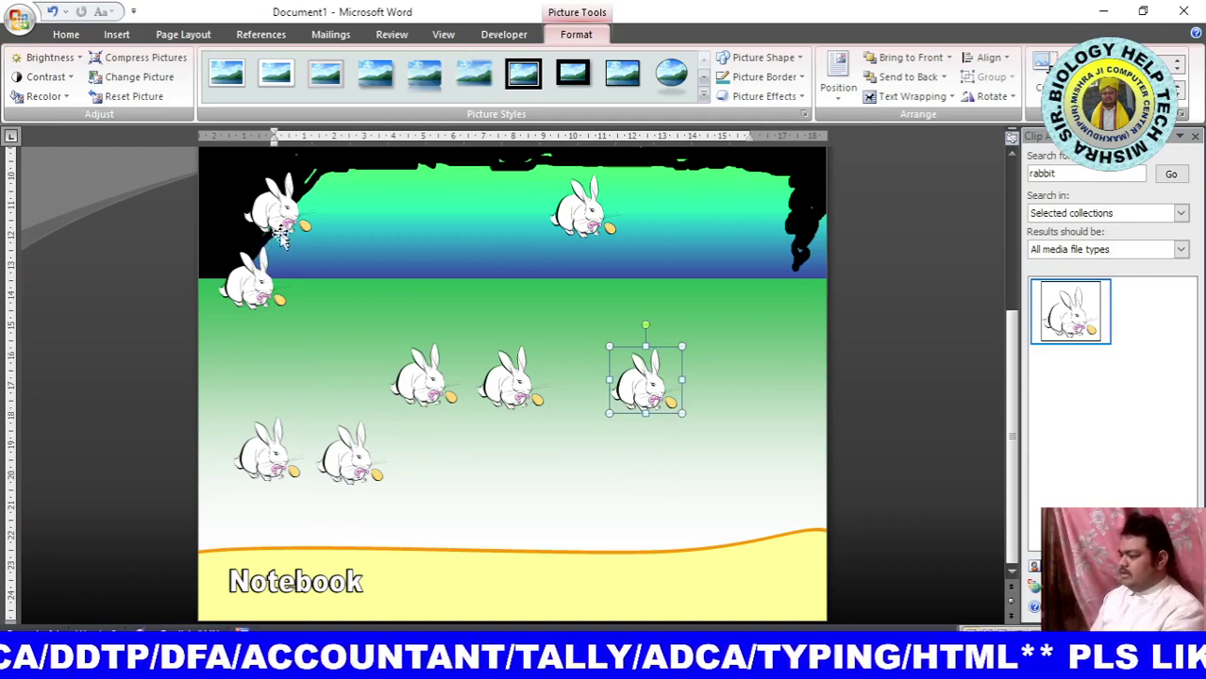
Move another rabbit up the scene to sit near the tree.
left_click_drag(253, 294, 229, 311)
scroll(334, 321, "up", 3)
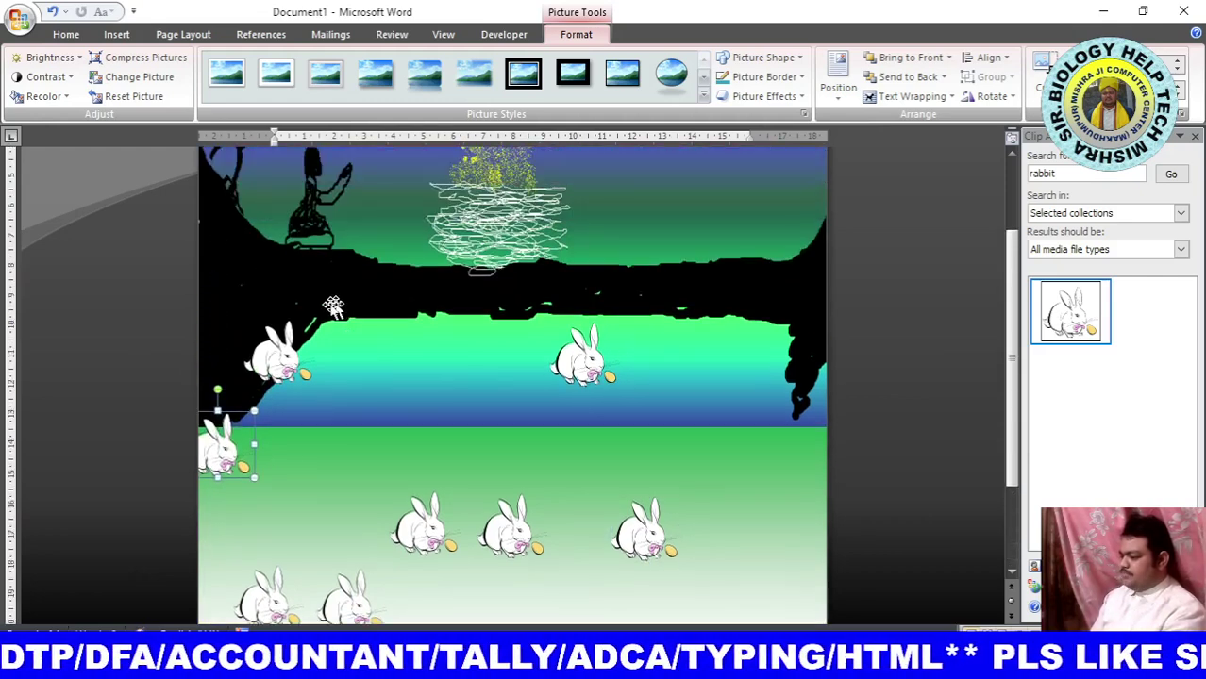
left_click_drag(271, 349, 221, 151)
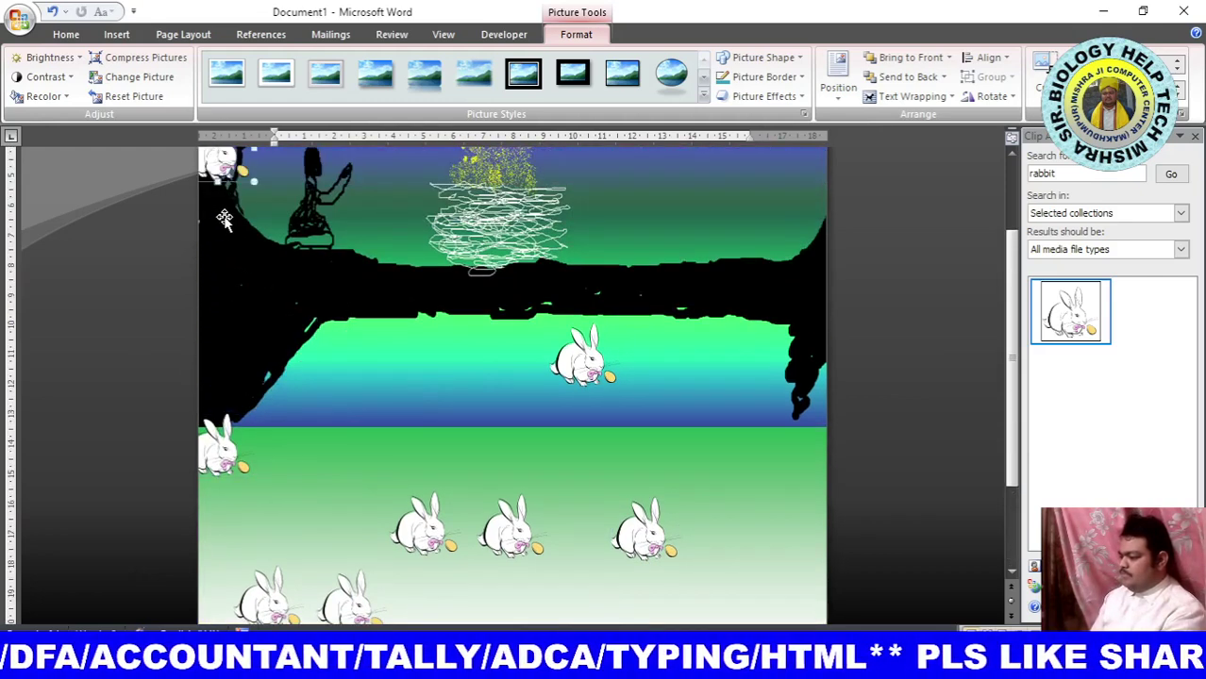
scroll(271, 253, "up", 2)
scroll(271, 253, "up", 1)
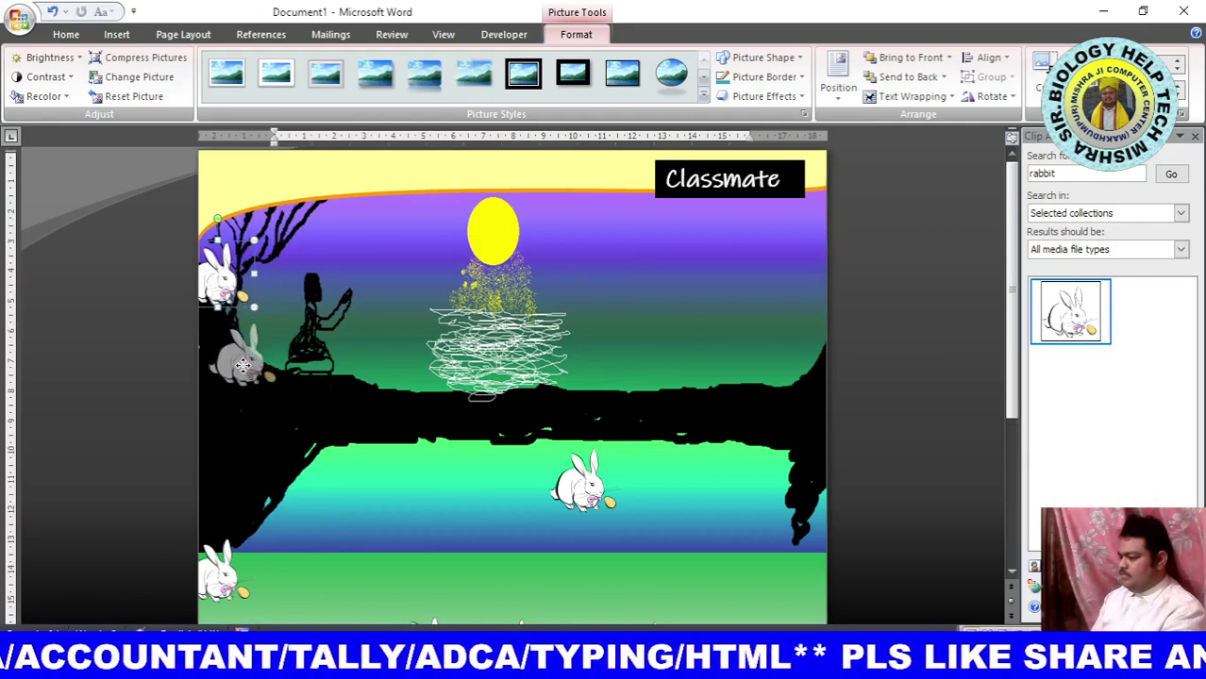
mouse_move(219, 283)
left_mouse_down()
mouse_move(243, 320)
mouse_move(212, 401)
left_mouse_up()
left_click(372, 486)
scroll(377, 444, "down", 2)
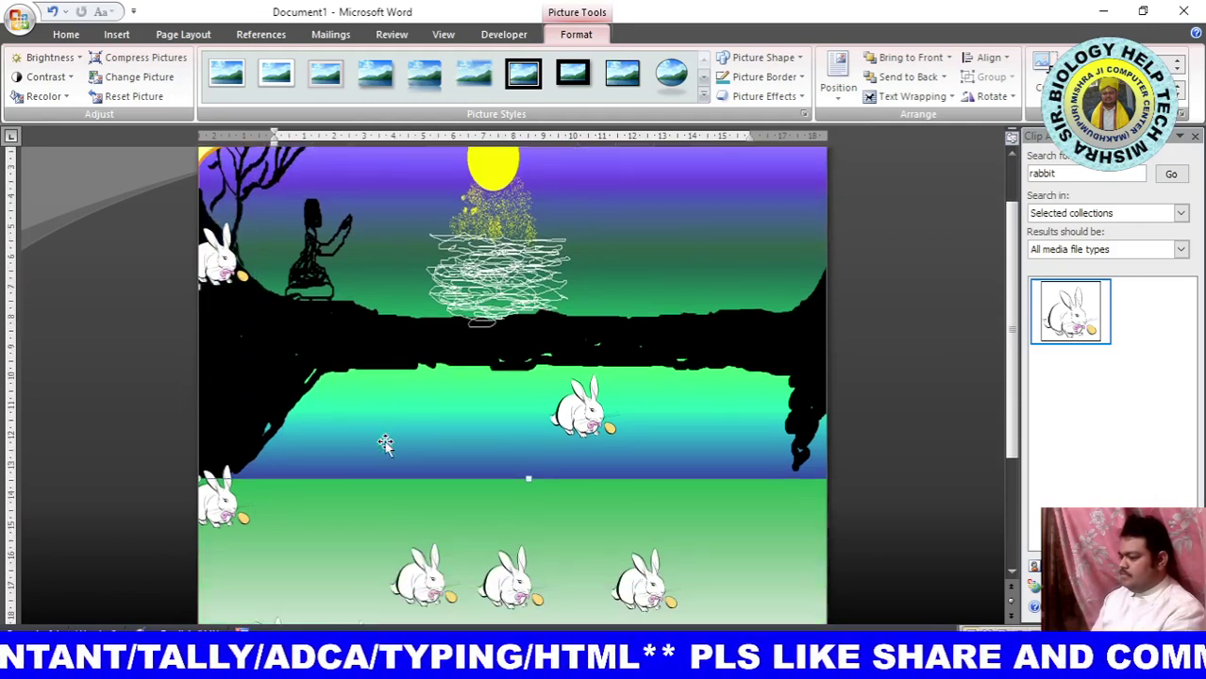
scroll(434, 439, "down", 1)
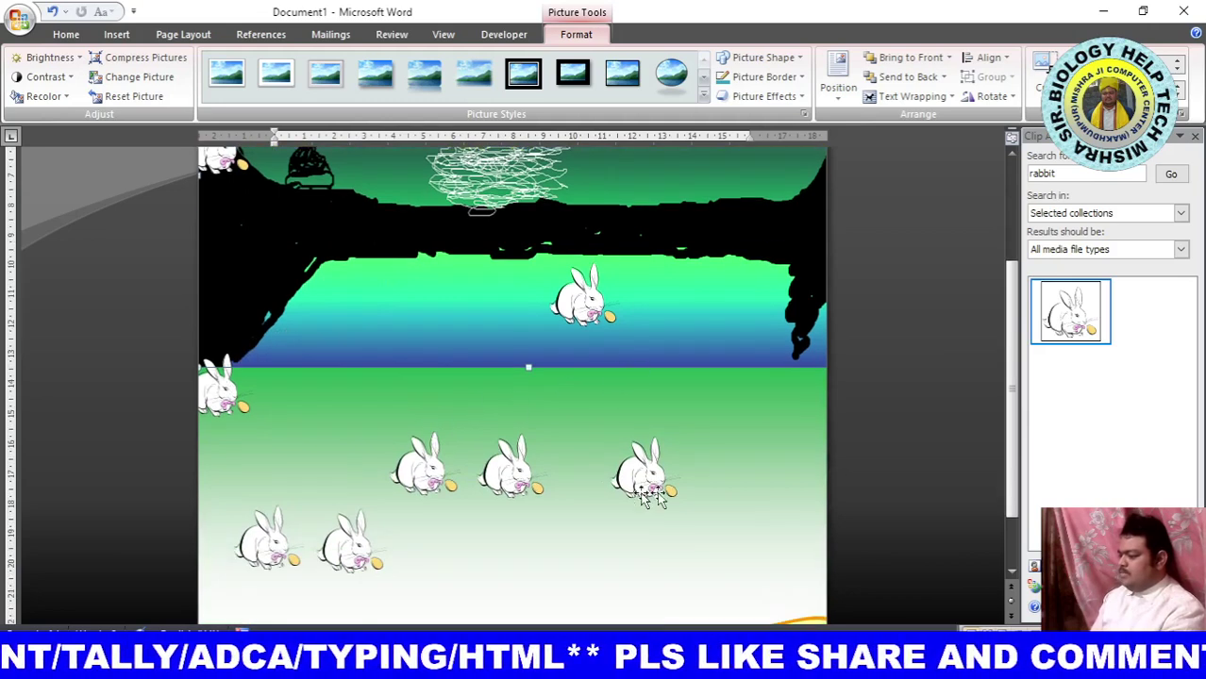
Clear the 'rabbit' search term and search again to list all clip art.
left_click(1037, 178)
key("BackSpace")
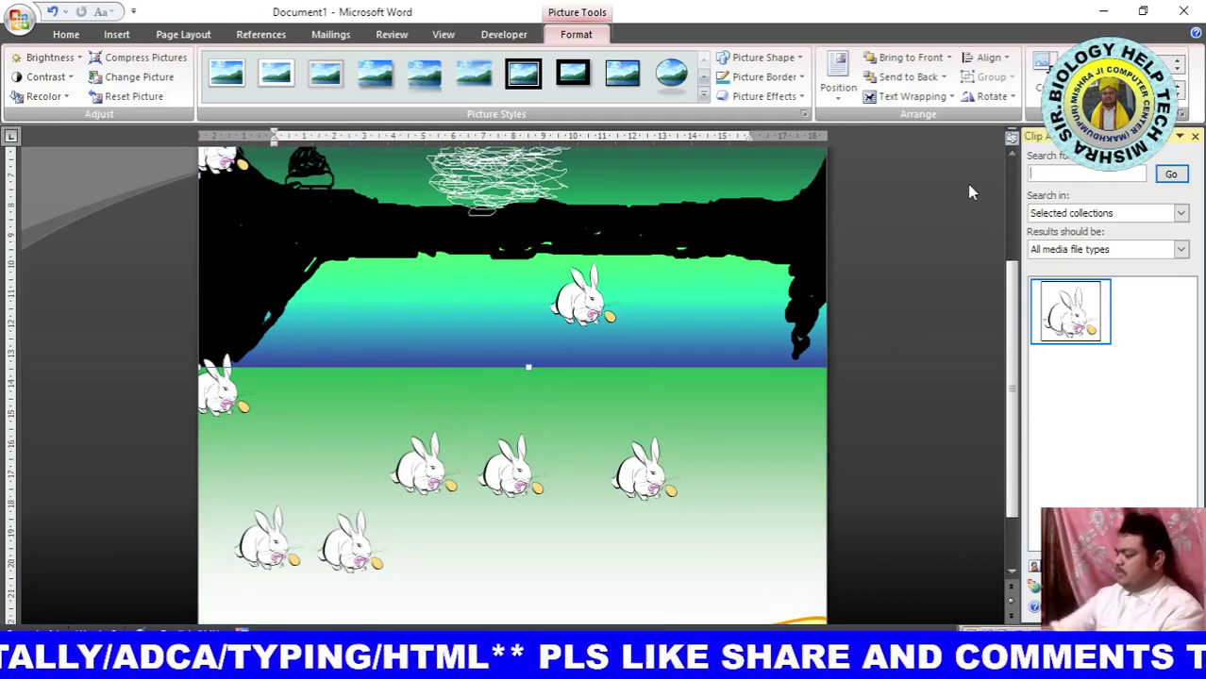
left_click(1171, 174)
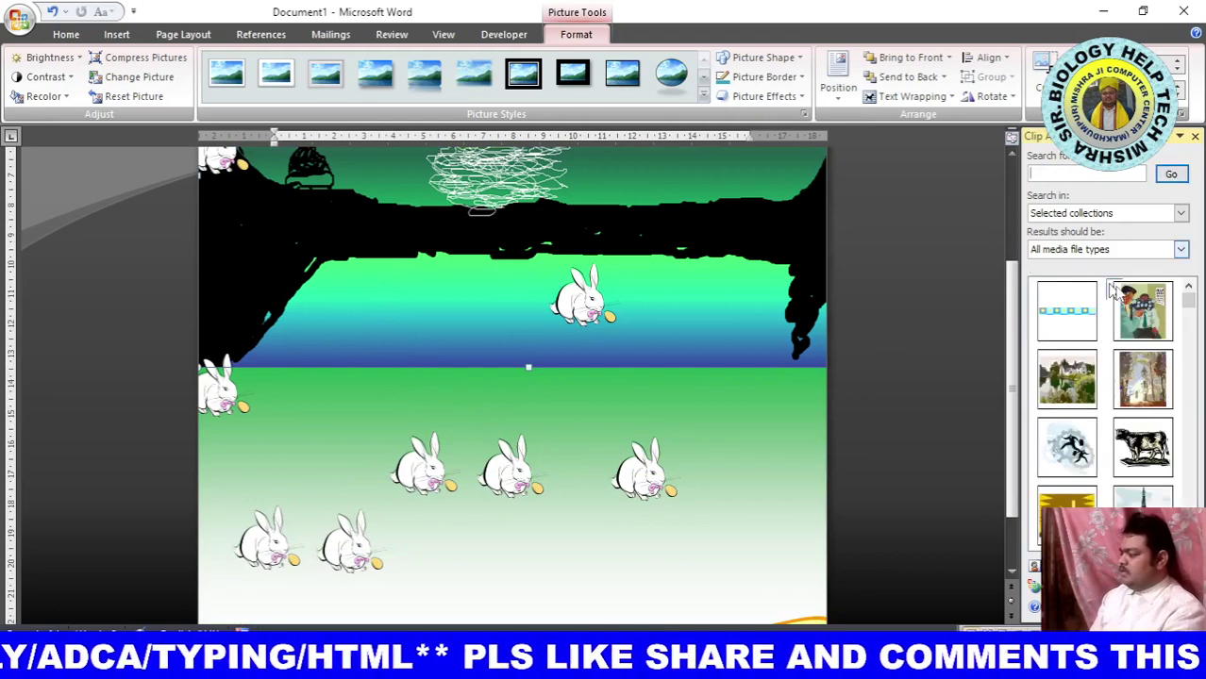
Scroll down the clip art results to the green palm-leaf image.
scroll(1094, 401, "down", 2)
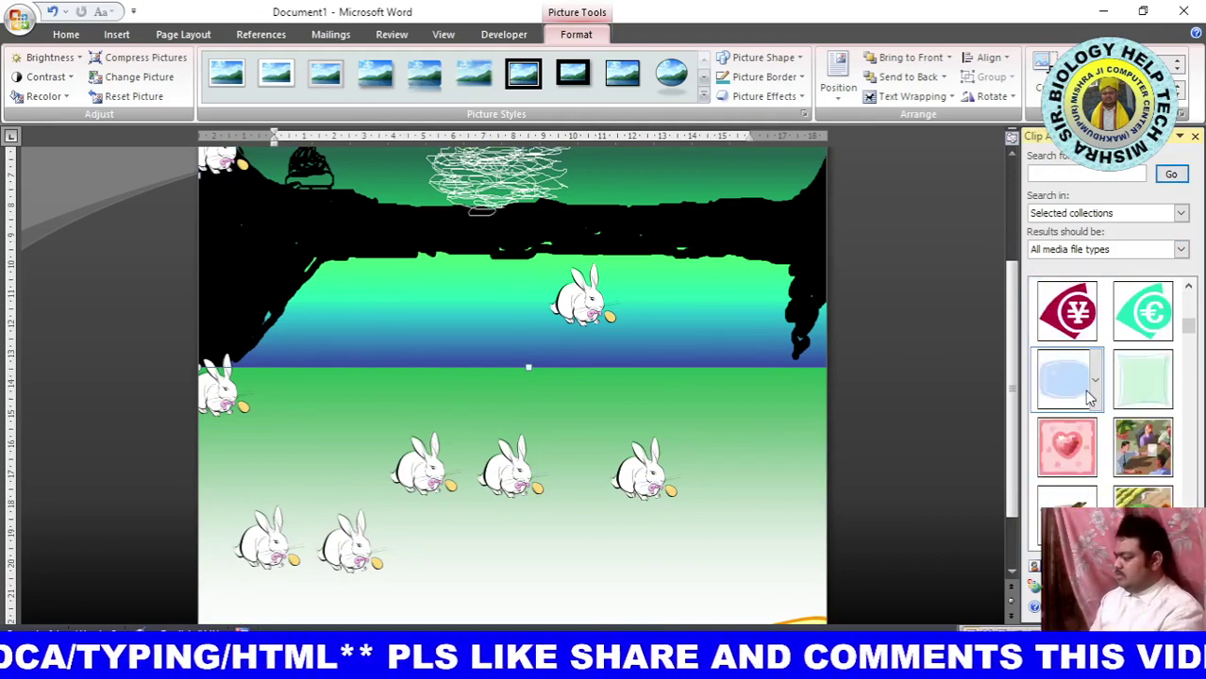
scroll(1093, 400, "down", 2)
scroll(1091, 399, "down", 2)
scroll(1089, 398, "down", 2)
scroll(1090, 398, "down", 2)
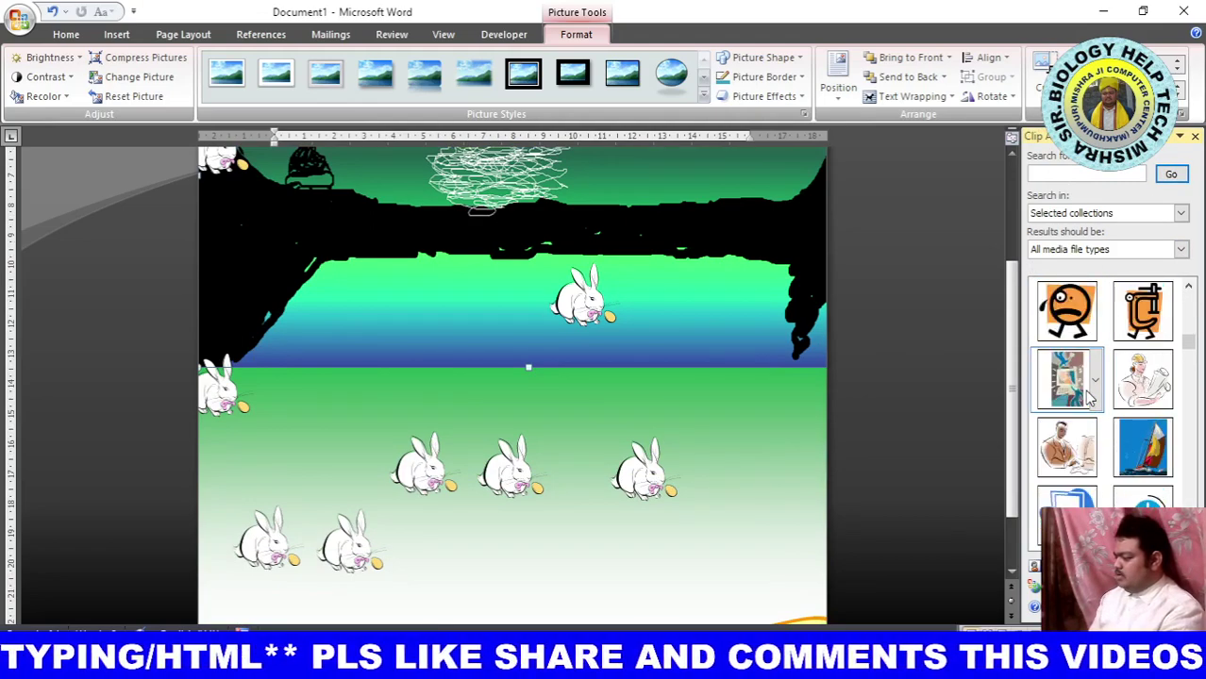
scroll(1090, 398, "down", 2)
scroll(1090, 399, "down", 2)
scroll(1090, 399, "down", 2)
scroll(1090, 398, "down", 2)
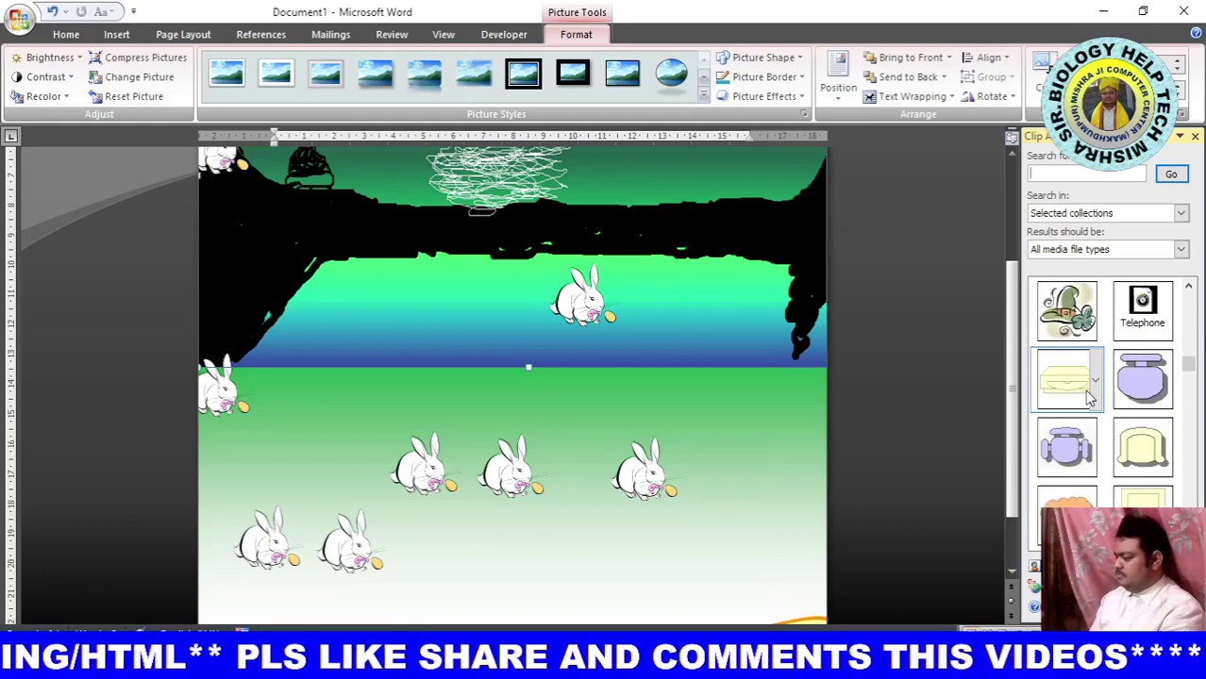
scroll(1090, 398, "down", 2)
scroll(1090, 398, "down", 2)
scroll(1090, 398, "down", 2)
scroll(1090, 398, "down", 2)
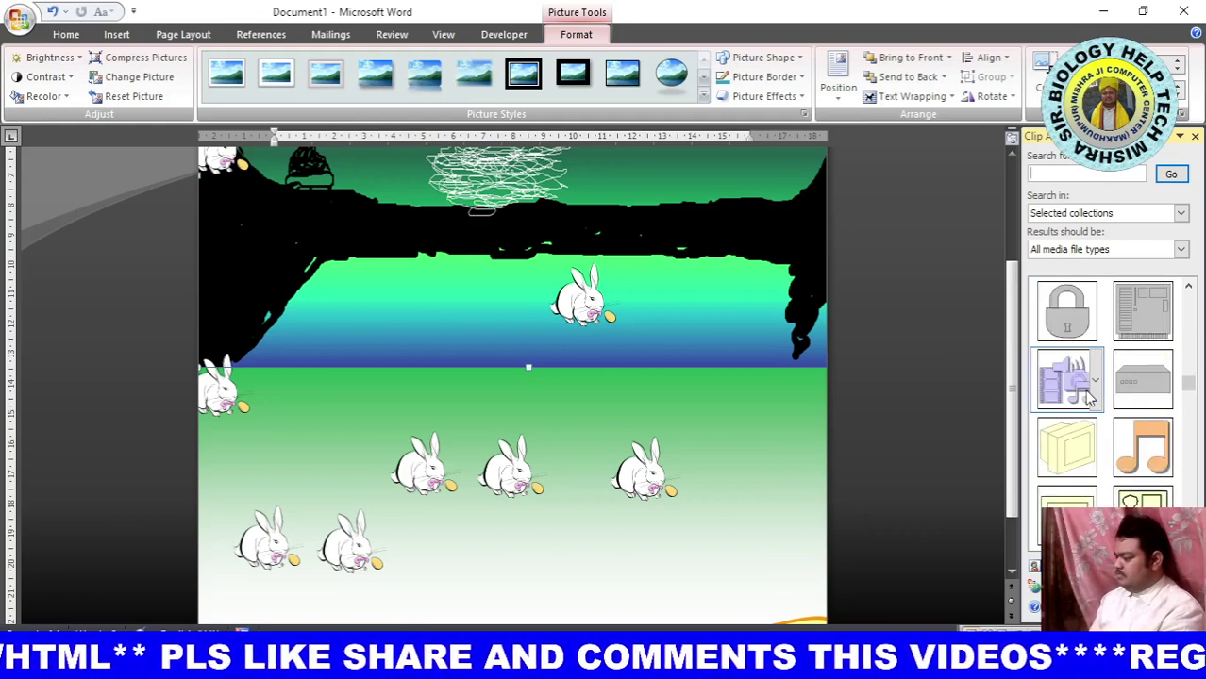
scroll(1090, 399, "down", 2)
scroll(1099, 378, "down", 2)
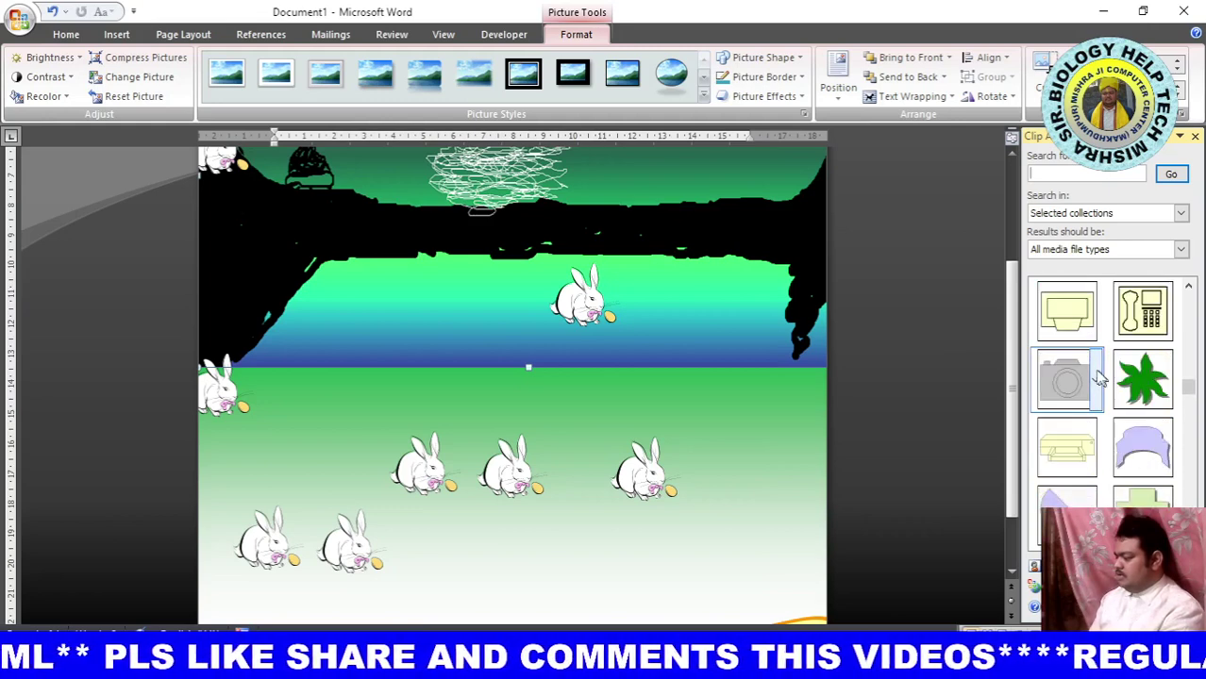
Insert the green leaf clip art, move it to the bottom-left meadow and shrink it.
left_click(1144, 381)
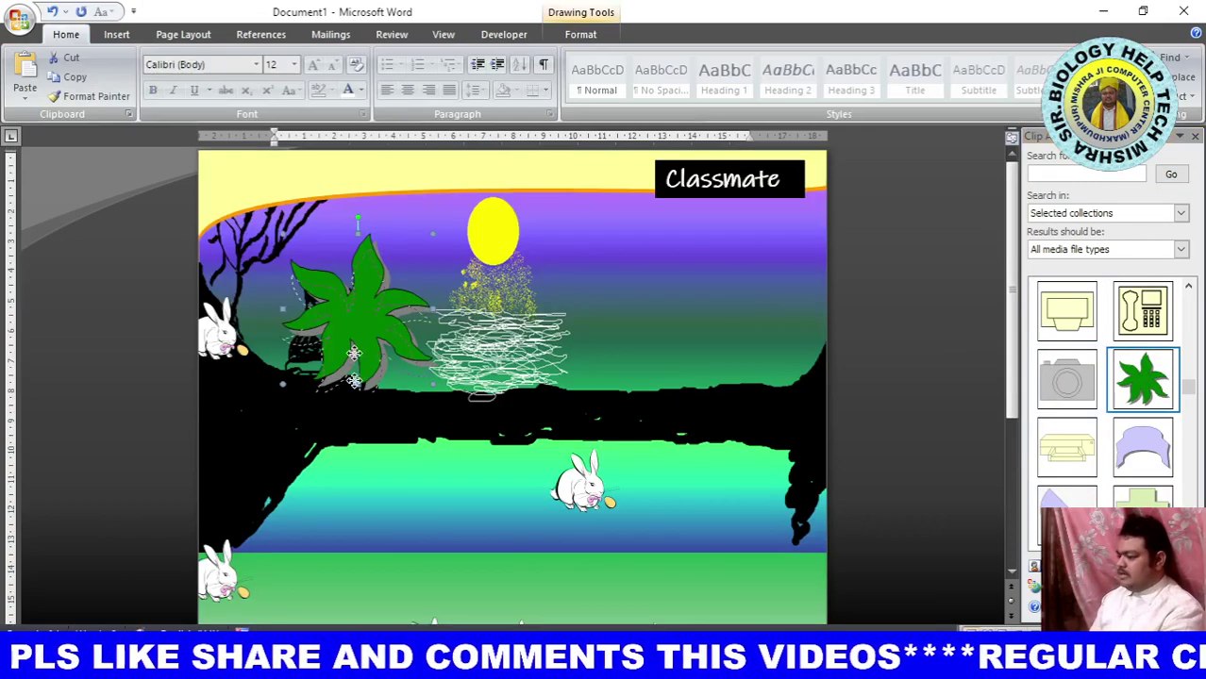
left_click_drag(394, 319, 392, 545)
scroll(377, 362, "down", 3)
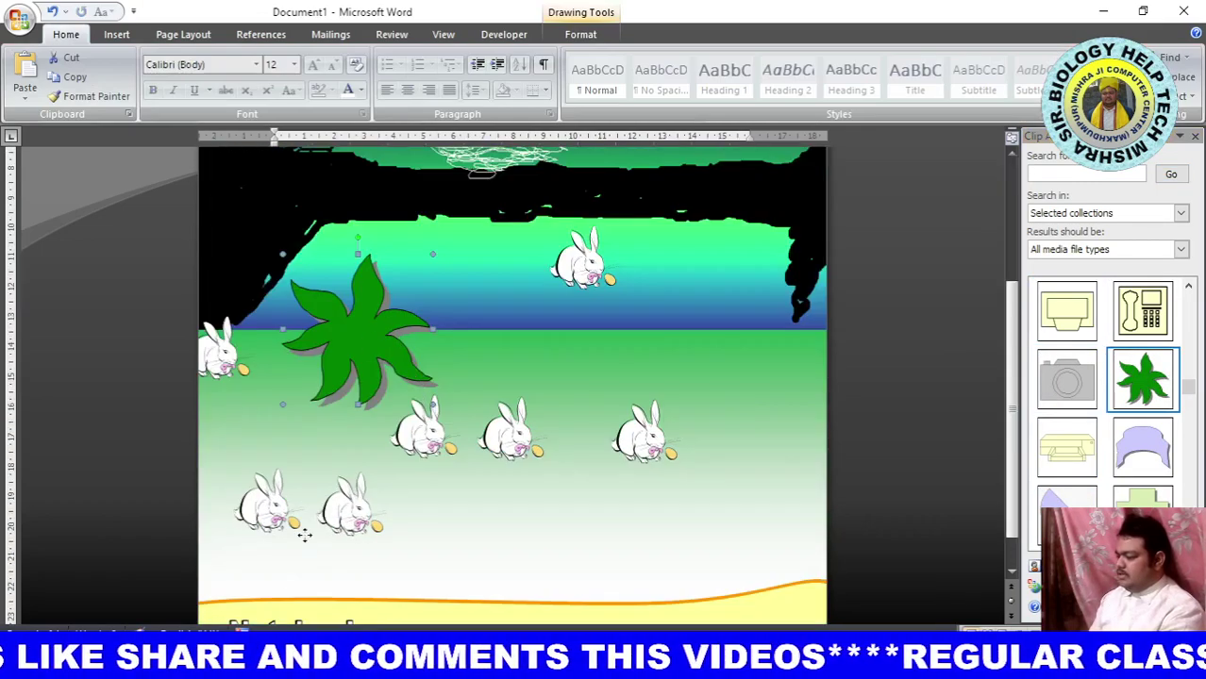
left_click_drag(304, 535, 253, 555)
left_click_drag(274, 500, 327, 444)
scroll(327, 443, "down", 1)
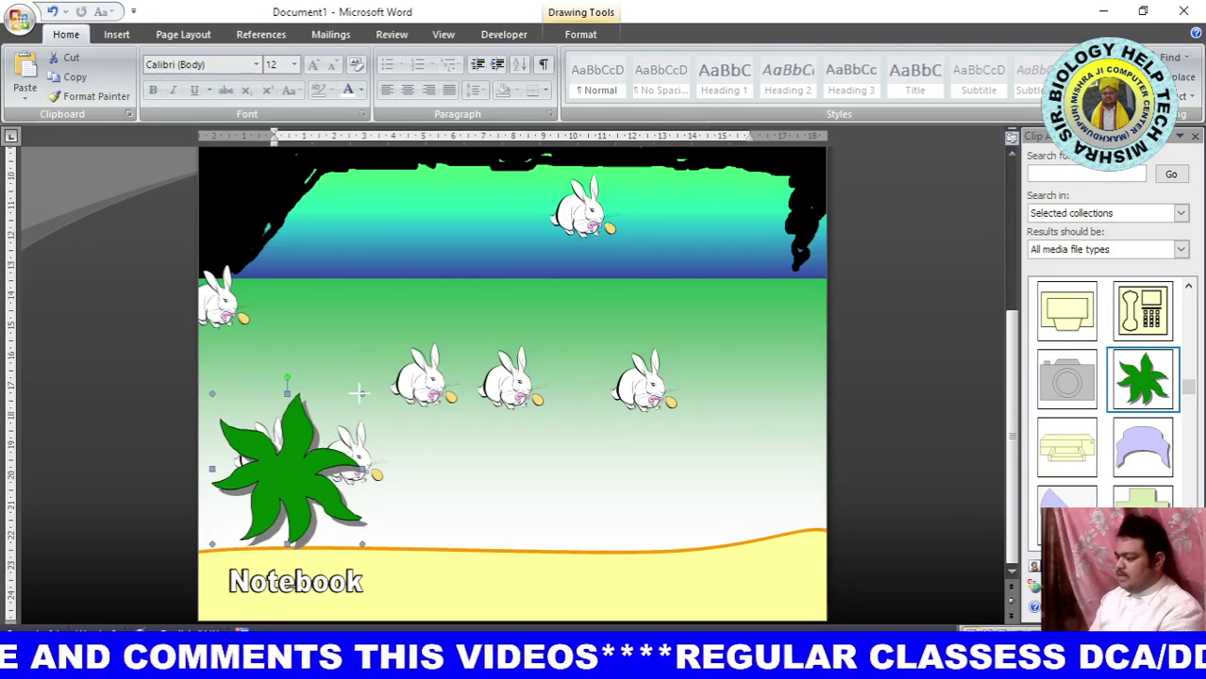
left_click_drag(363, 394, 296, 446)
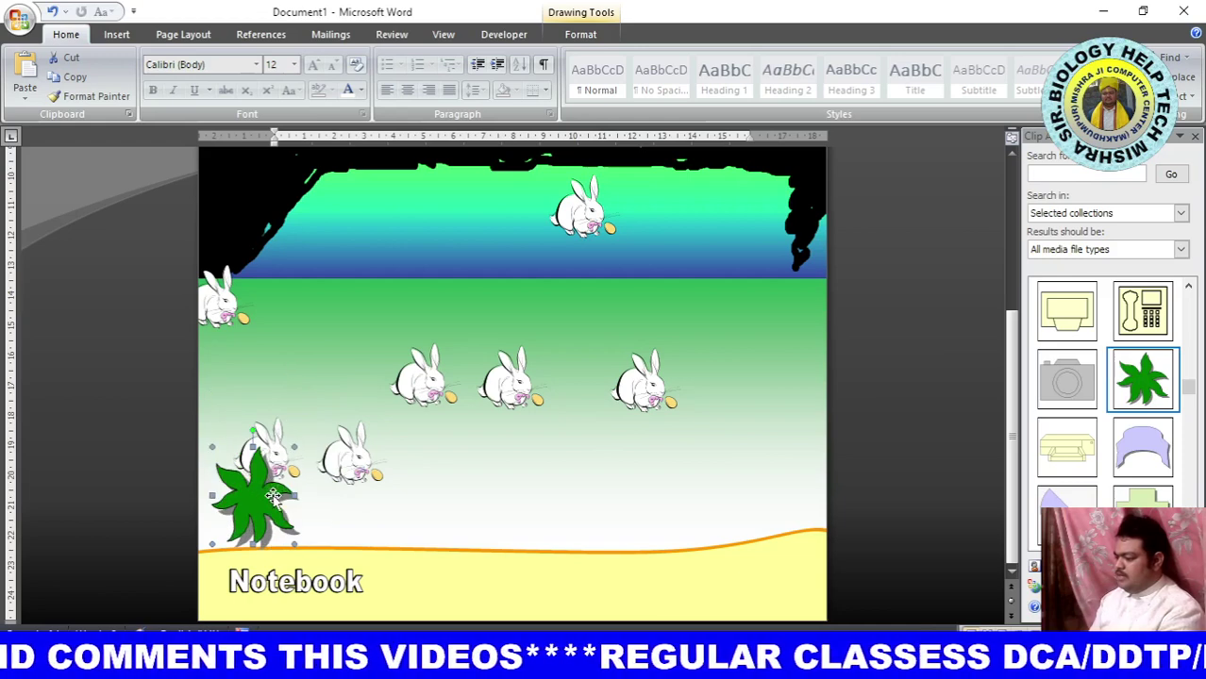
Ctrl-drag several leaf copies around the bottom-left rabbits to build a cluster.
mouse_move(254, 495)
left_mouse_down()
mouse_move(324, 483)
mouse_move(324, 449)
mouse_move(378, 500)
left_mouse_up()
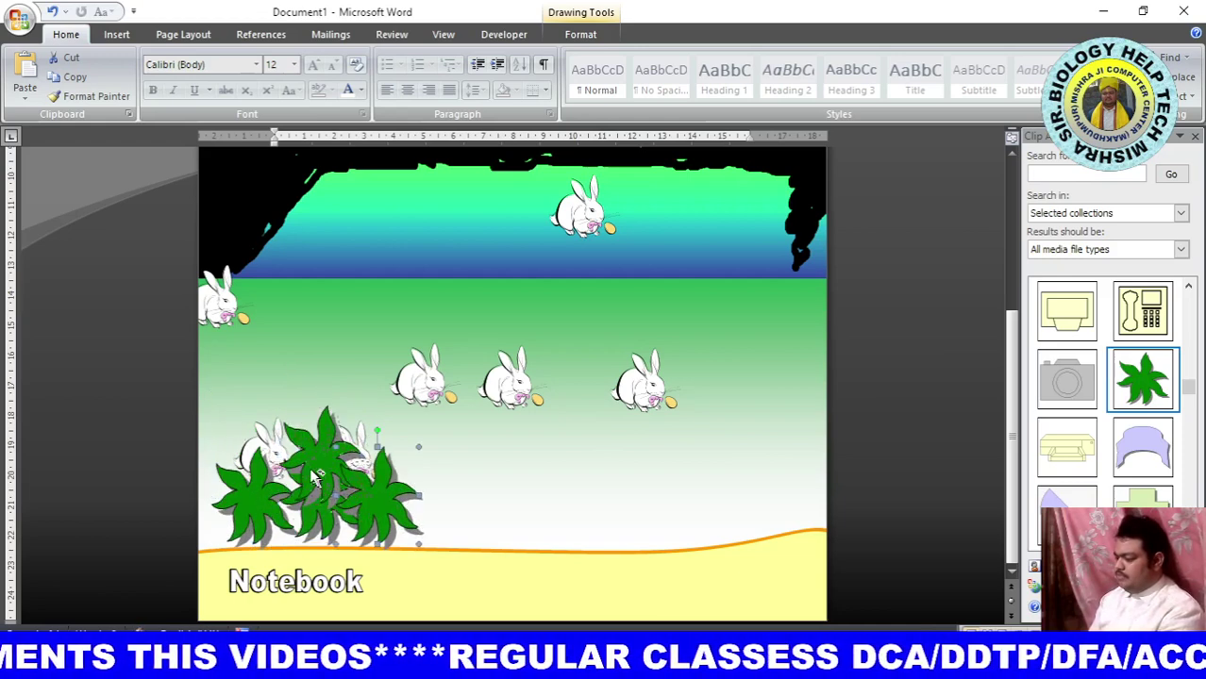
mouse_move(227, 430)
left_mouse_down()
mouse_move(240, 430)
mouse_move(219, 483)
left_mouse_up()
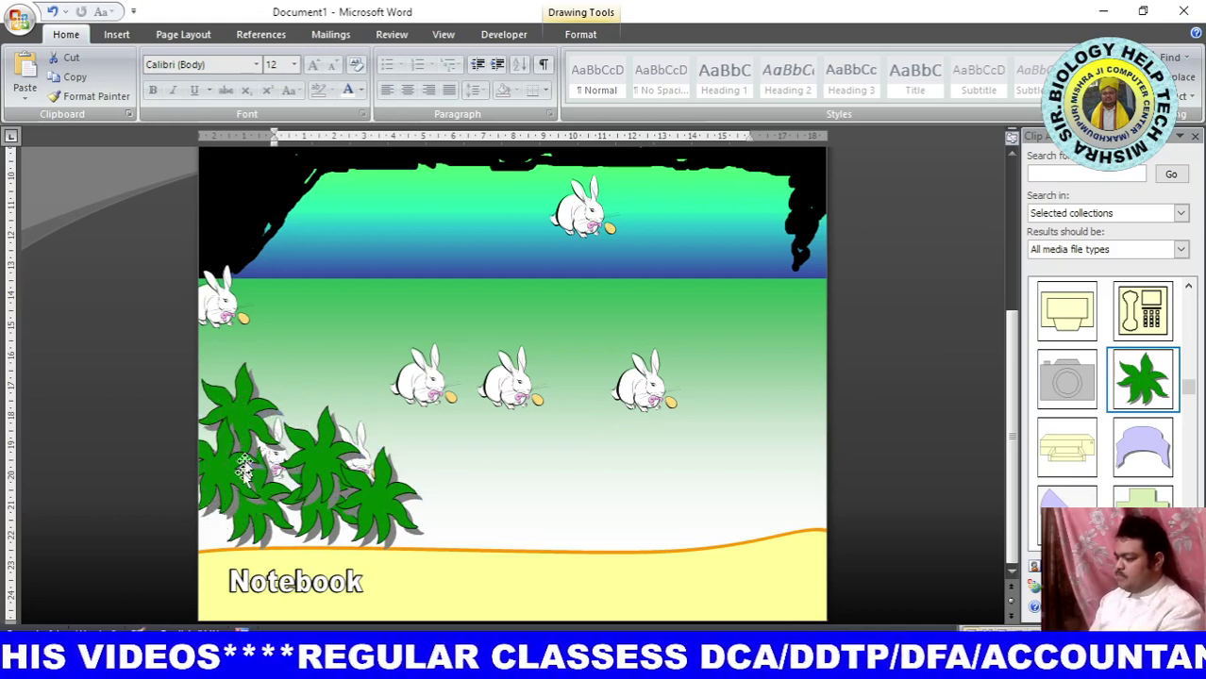
left_click_drag(272, 417, 262, 418)
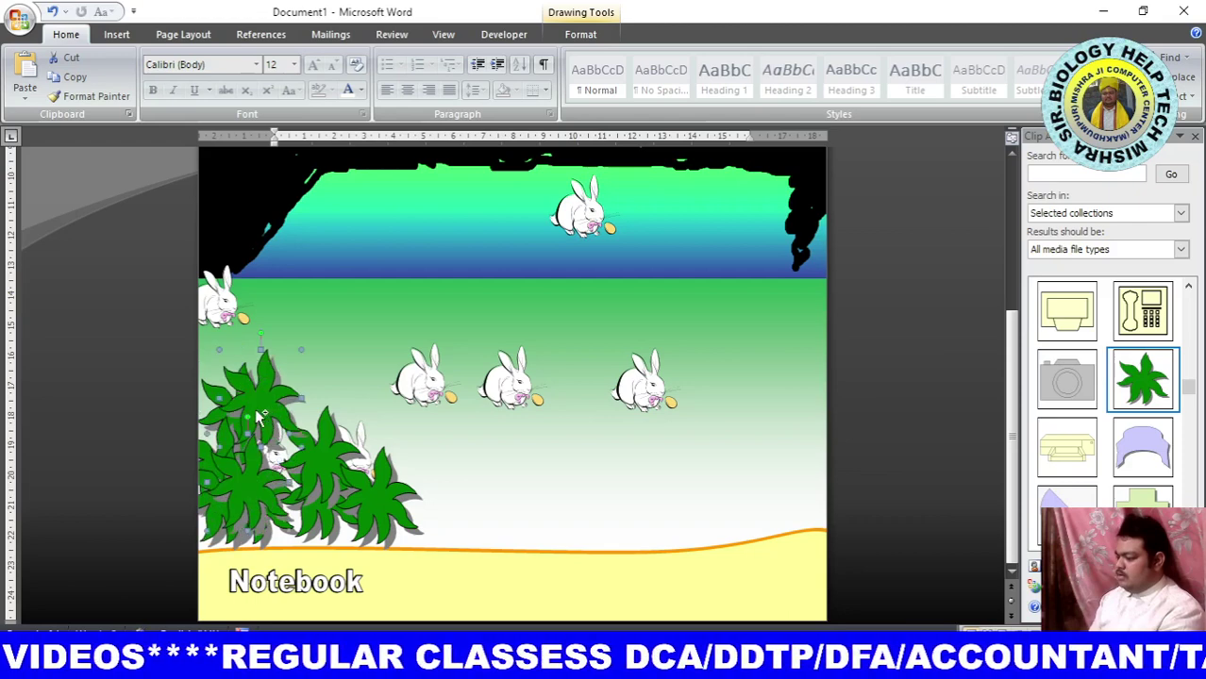
left_click_drag(349, 452, 389, 485)
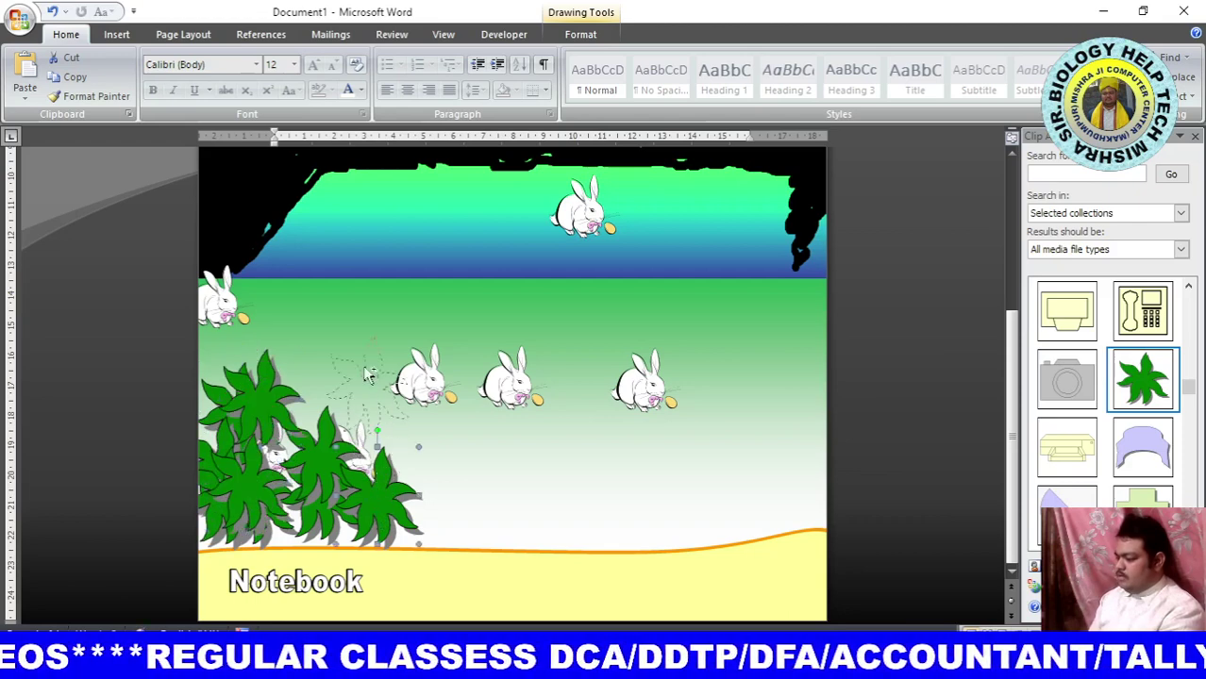
left_click_drag(272, 274, 244, 269)
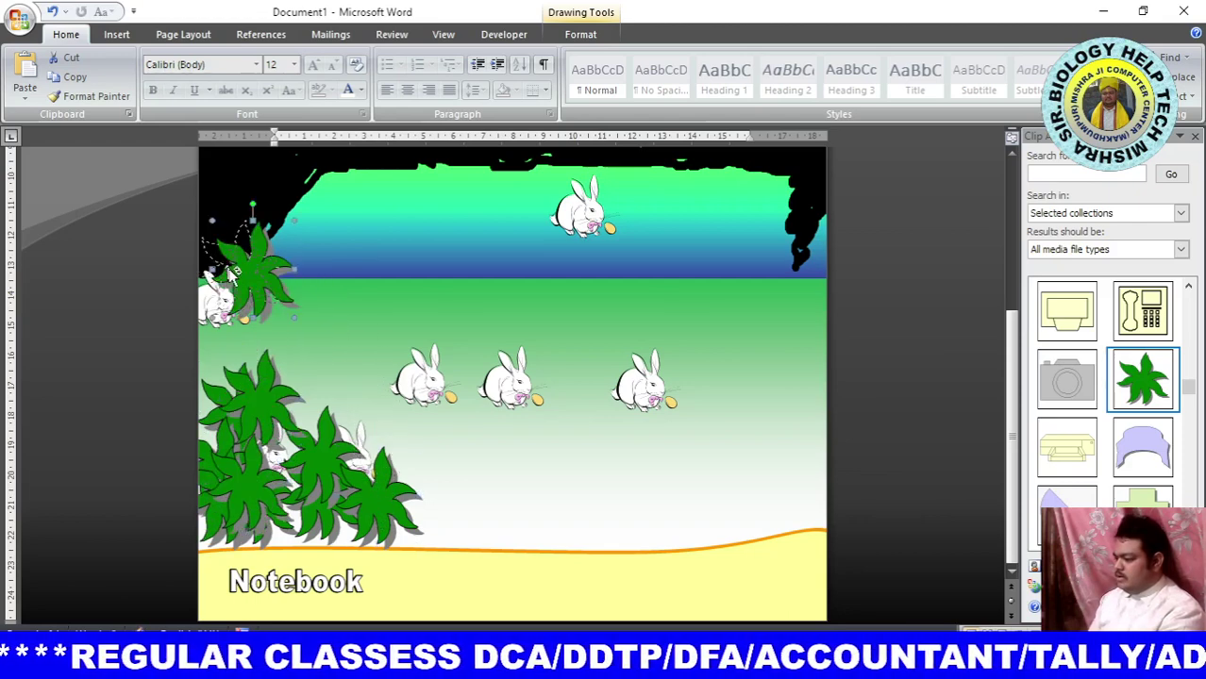
left_click_drag(219, 330, 224, 332)
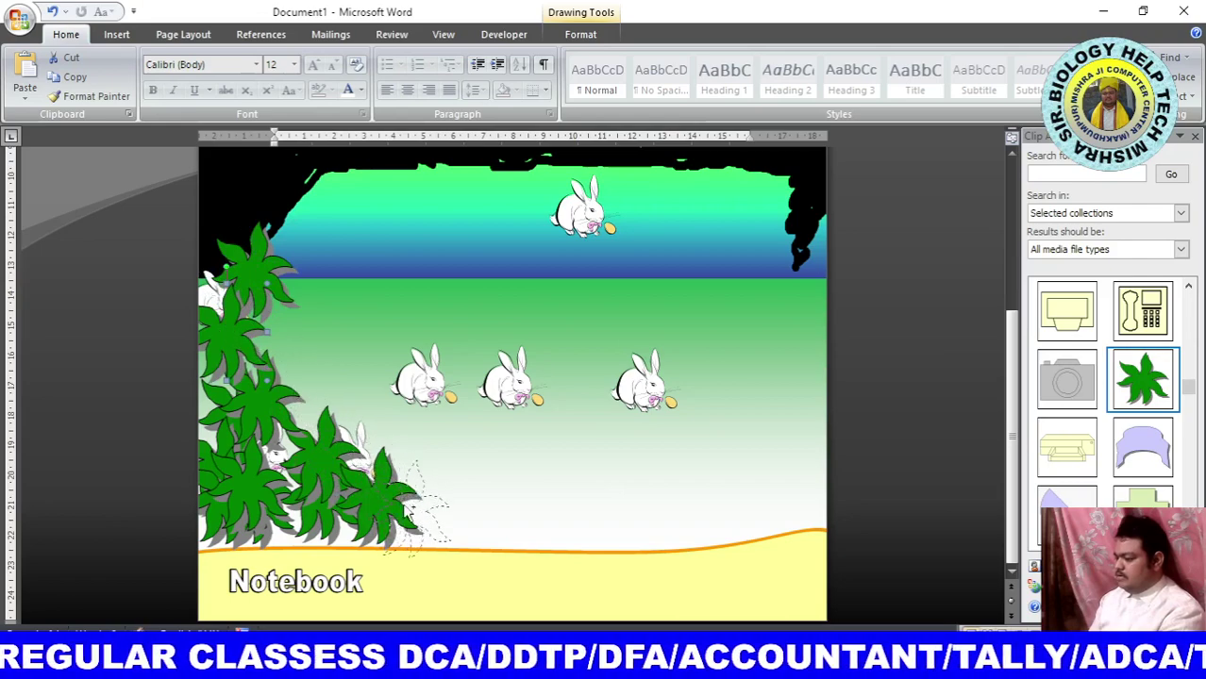
Adjust the position of the bottom leaf in the cluster.
scroll(453, 387, "up", 3)
scroll(476, 369, "down", 1, "ctrl")
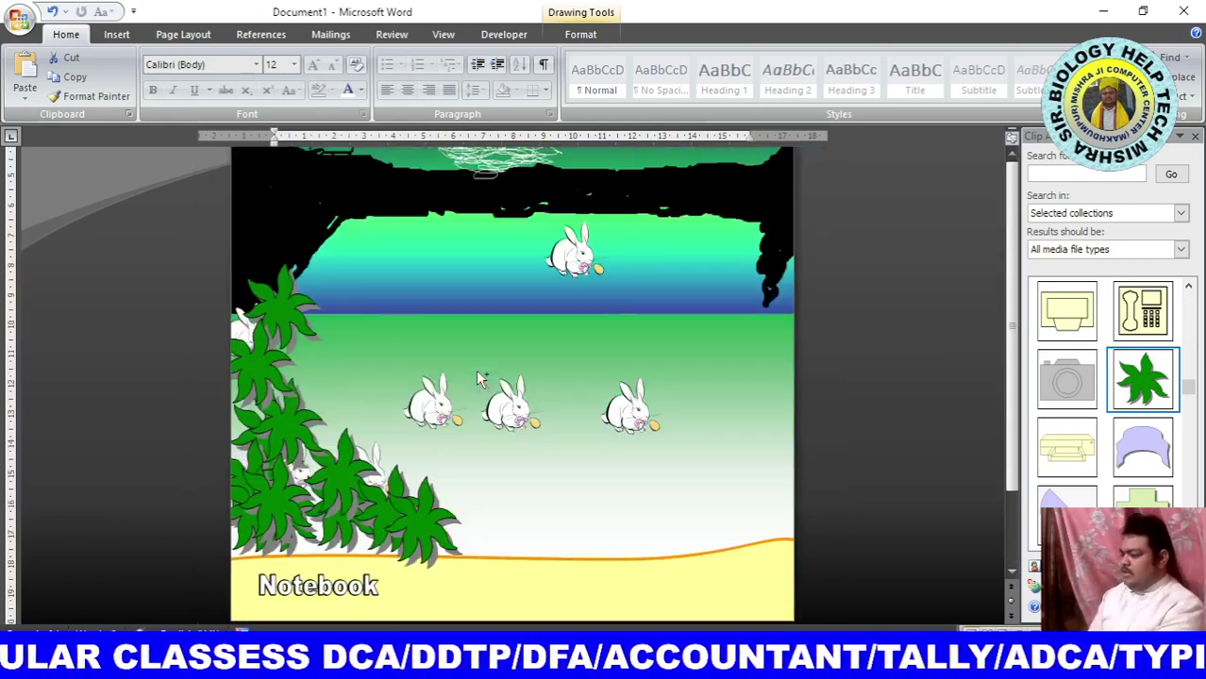
scroll(467, 369, "down", 1, "ctrl")
scroll(461, 366, "down", 2, "ctrl")
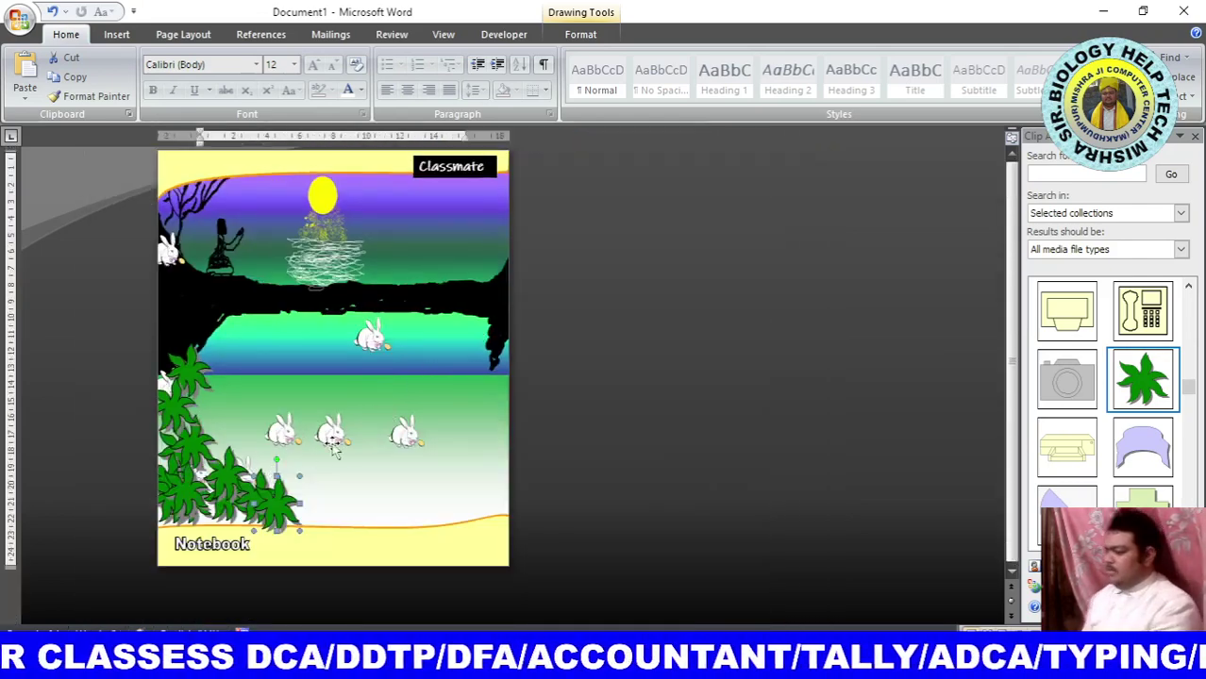
scroll(349, 450, "up", 1, "ctrl")
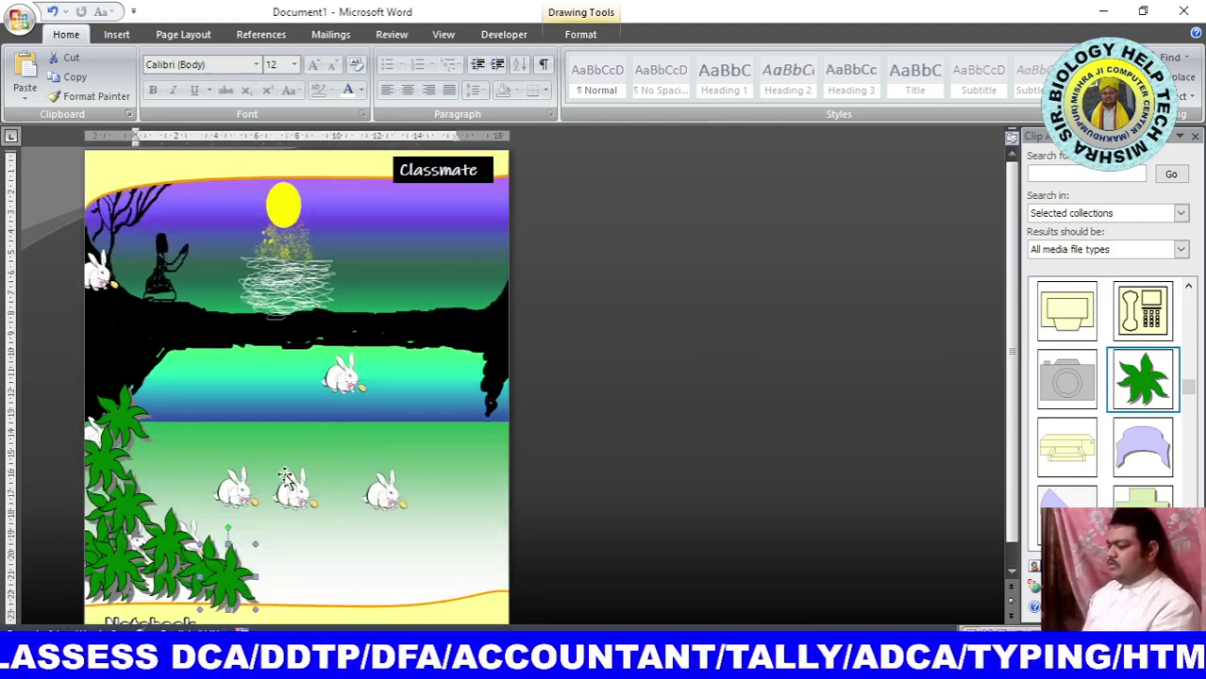
scroll(331, 496, "down", 1)
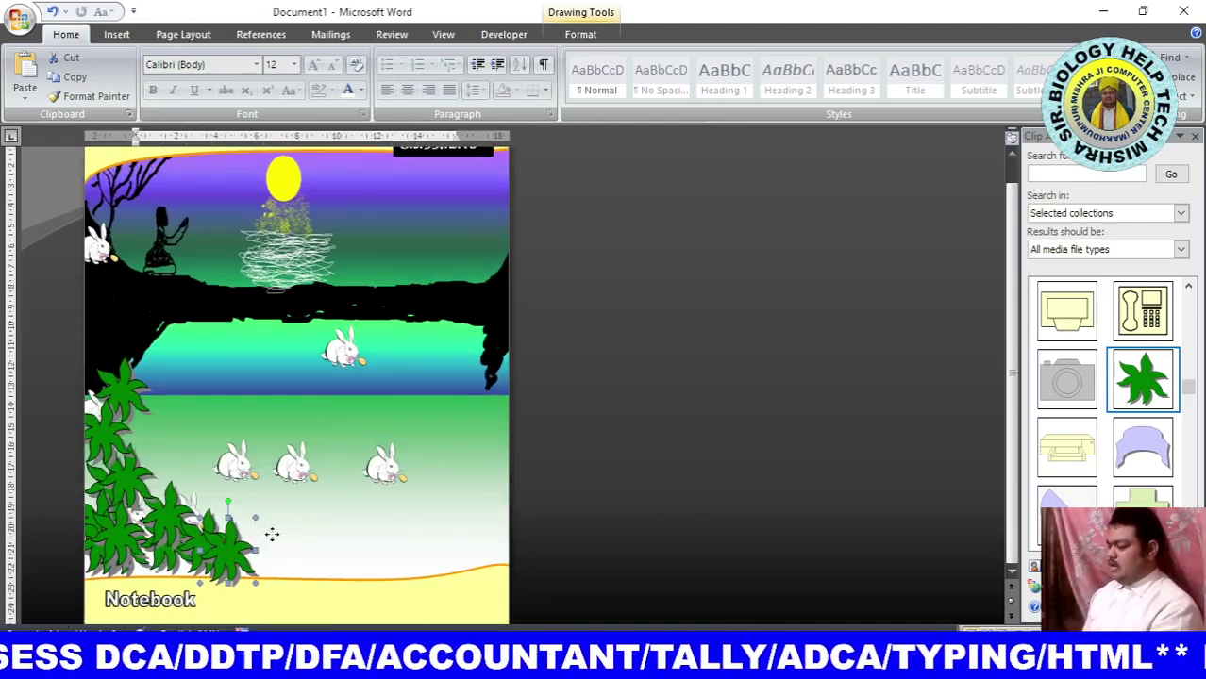
left_click_drag(272, 534, 267, 547)
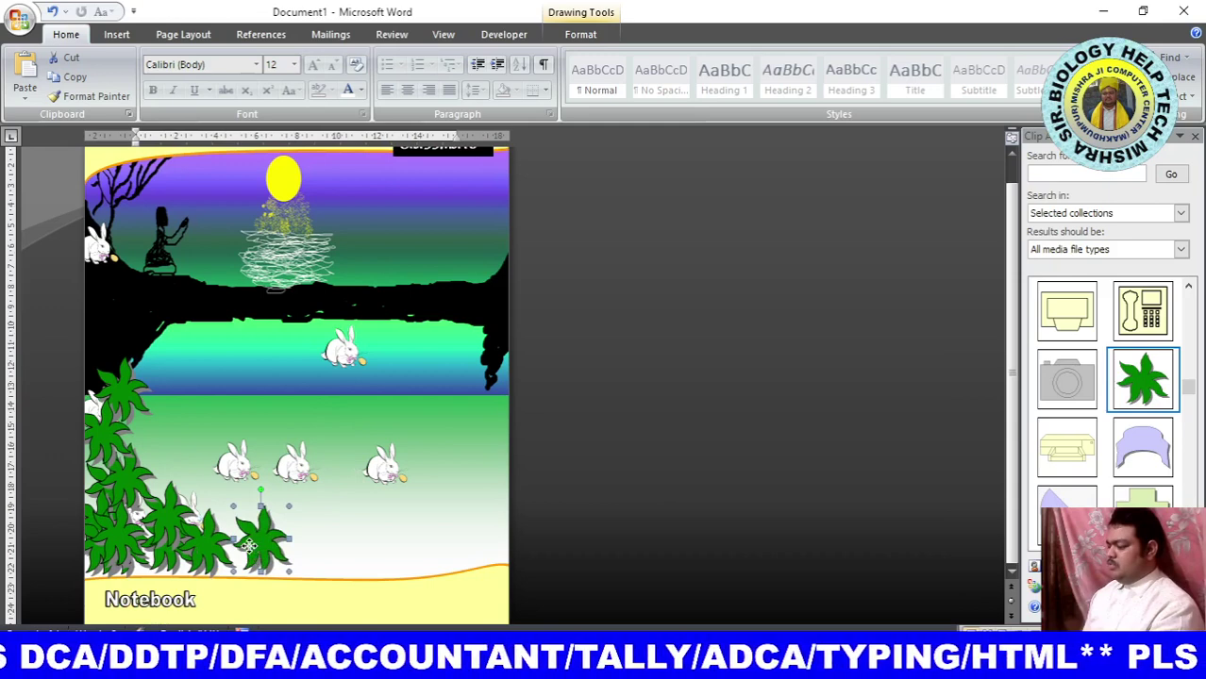
left_click_drag(248, 545, 230, 541)
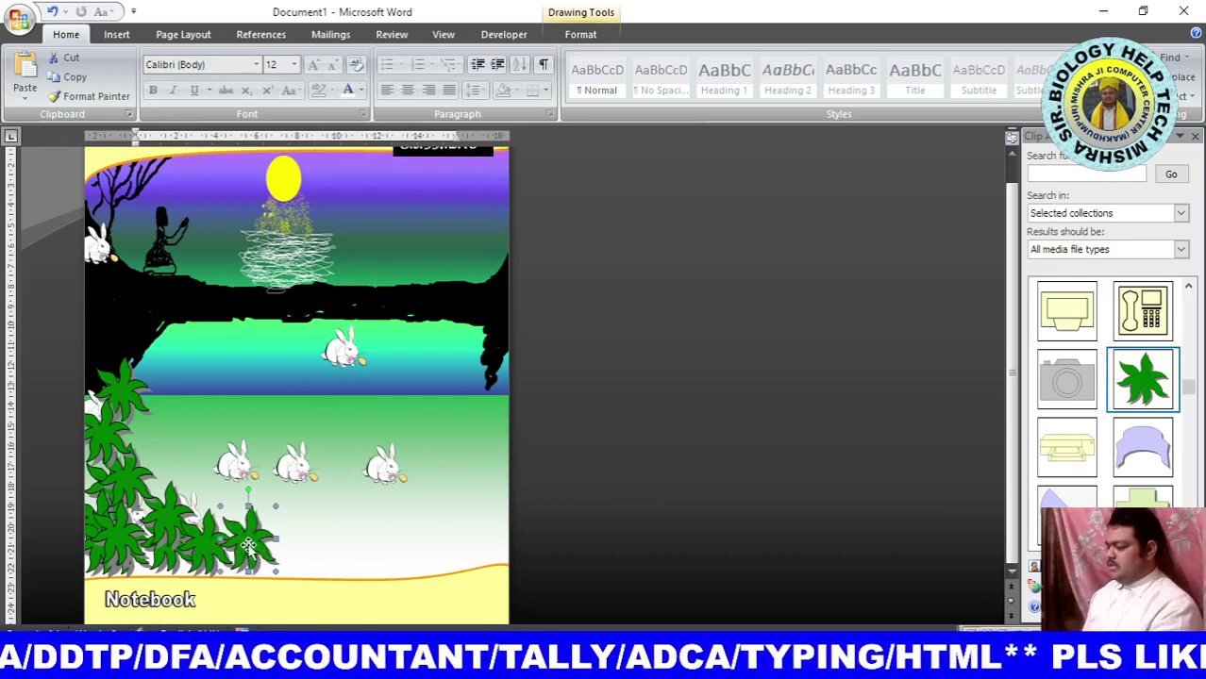
scroll(344, 464, "up", 1)
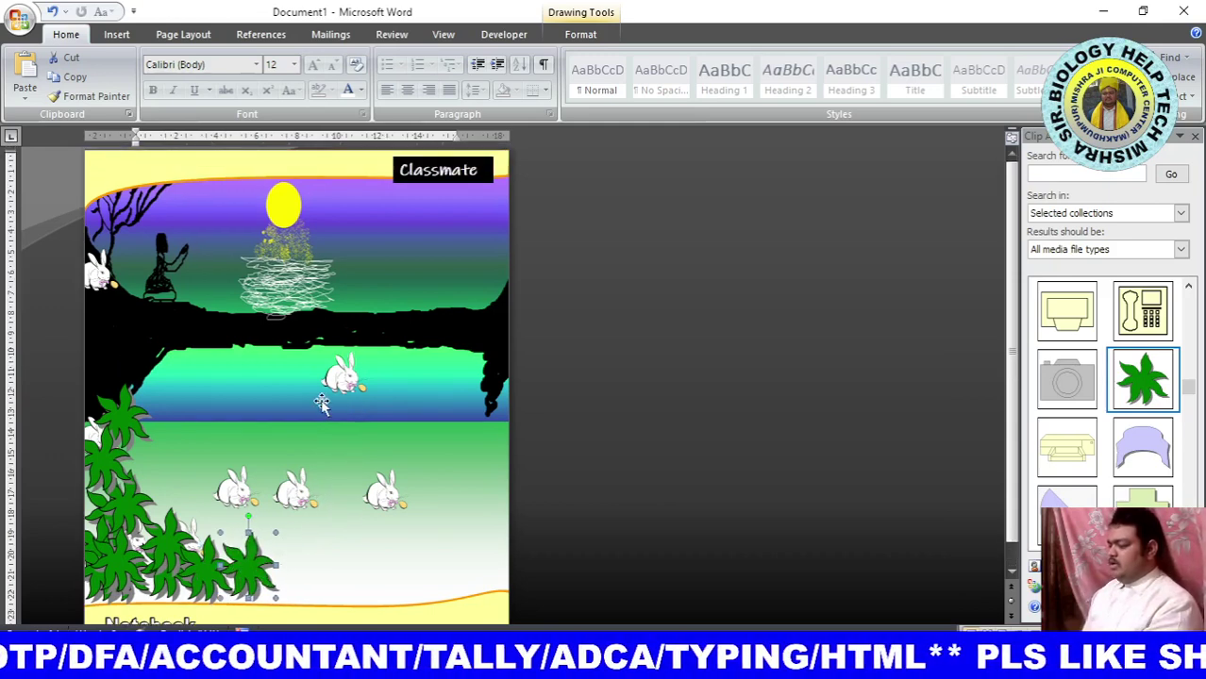